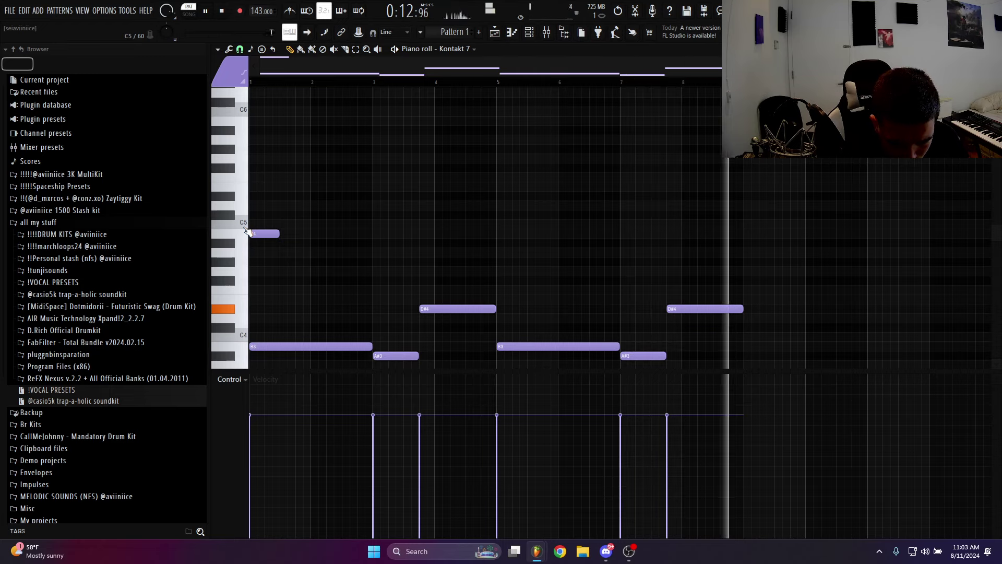
Add a D#5 note and a longer A#5 note in bar 1, staggered after the opening B4 note
key(space)
click(262, 197)
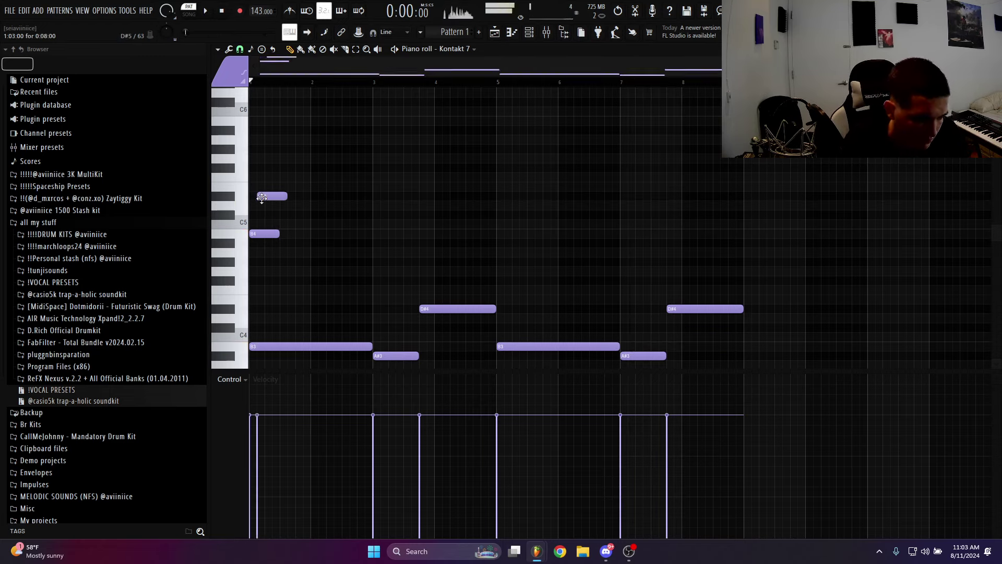
click(271, 167)
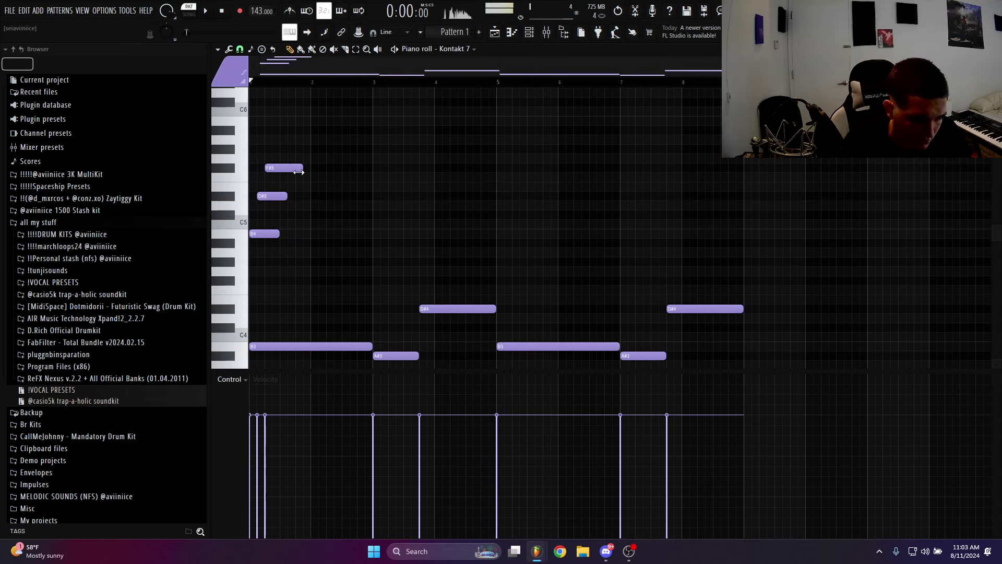
drag(303, 172, 300, 130)
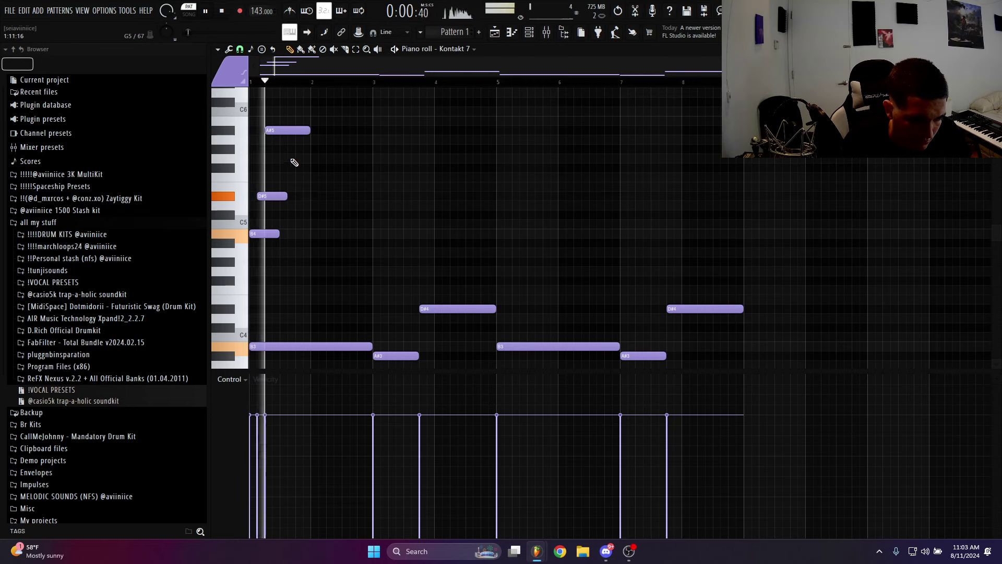
Repeat the staggered B4, D#5 and A#5 figure through the end of bar 2 and add a G#5 note after the last A#5
drag(317, 246, 252, 126)
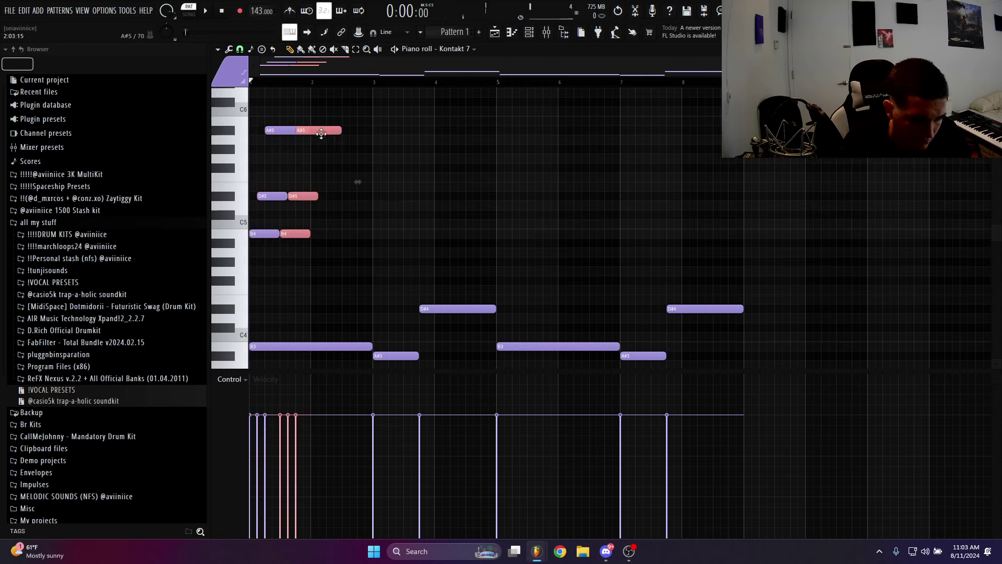
key(space)
click(291, 131)
key(space)
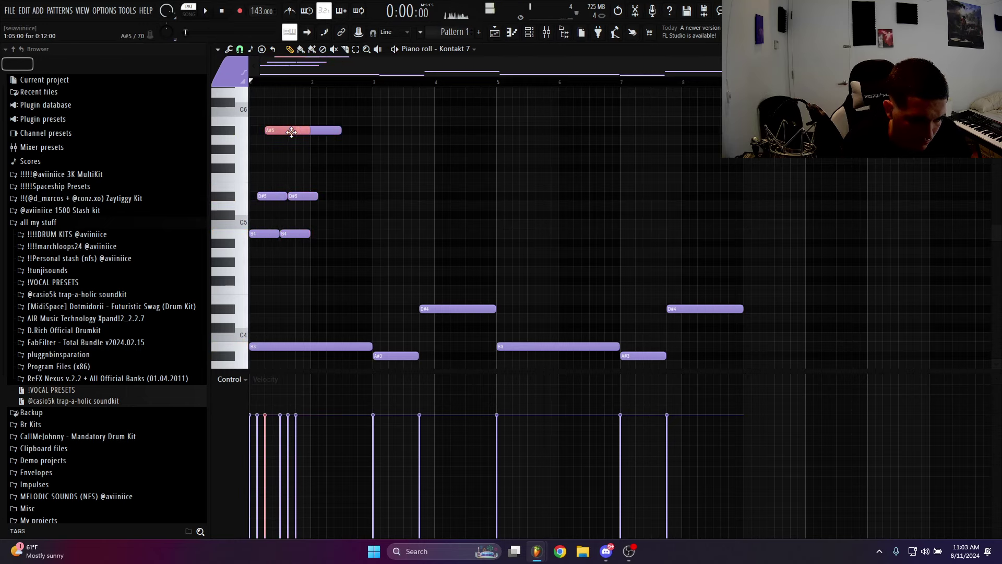
key(space)
mouse_move(340, 131)
mouse_down()
mouse_move(366, 131)
mouse_move(349, 130)
mouse_up()
key(space)
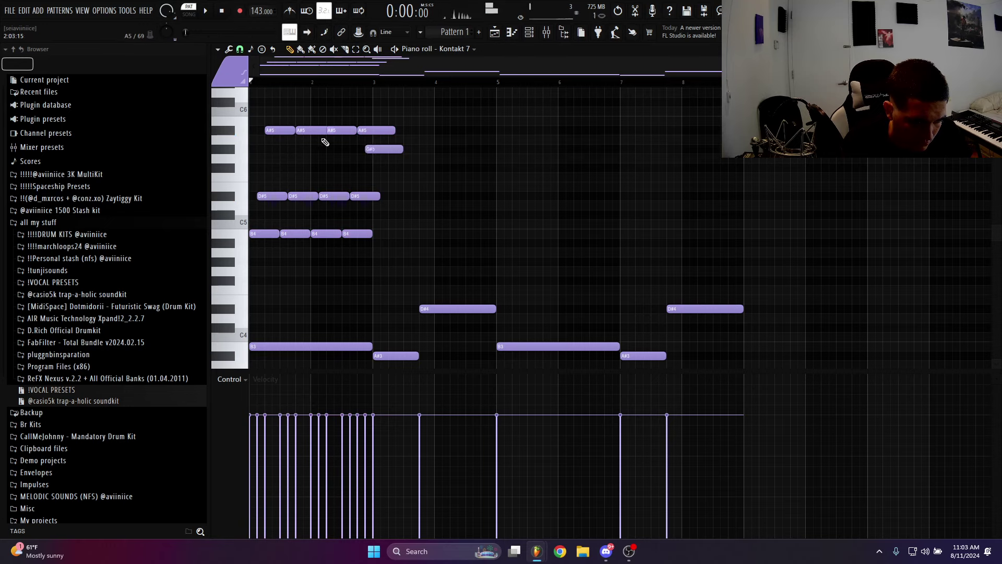
Shorten the overlapping A#5 notes and trim the last A#5, G#5 and D#5 notes to the end of bar 2
click(310, 128)
key(space)
click(384, 149)
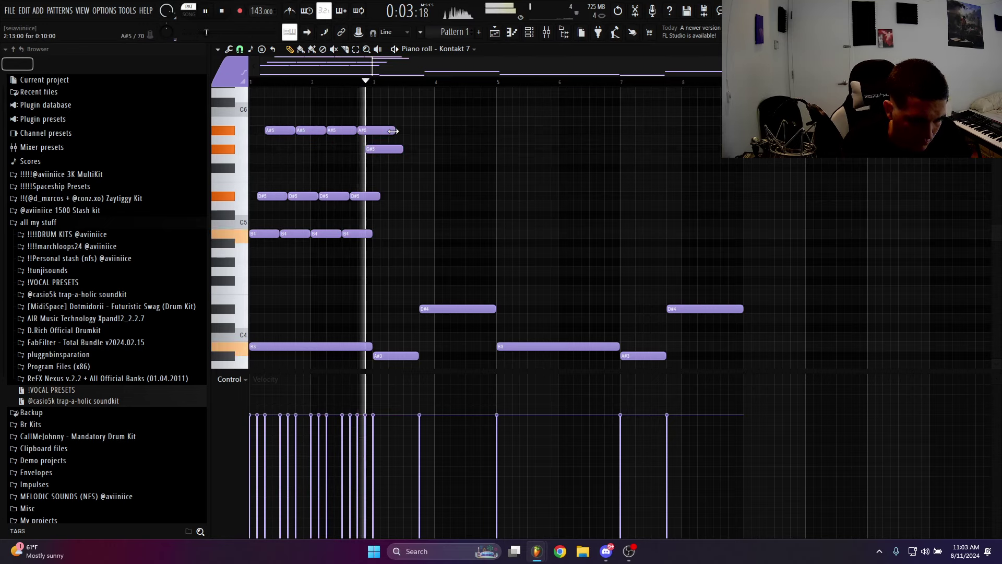
key(space)
drag(390, 132, 370, 134)
key(space)
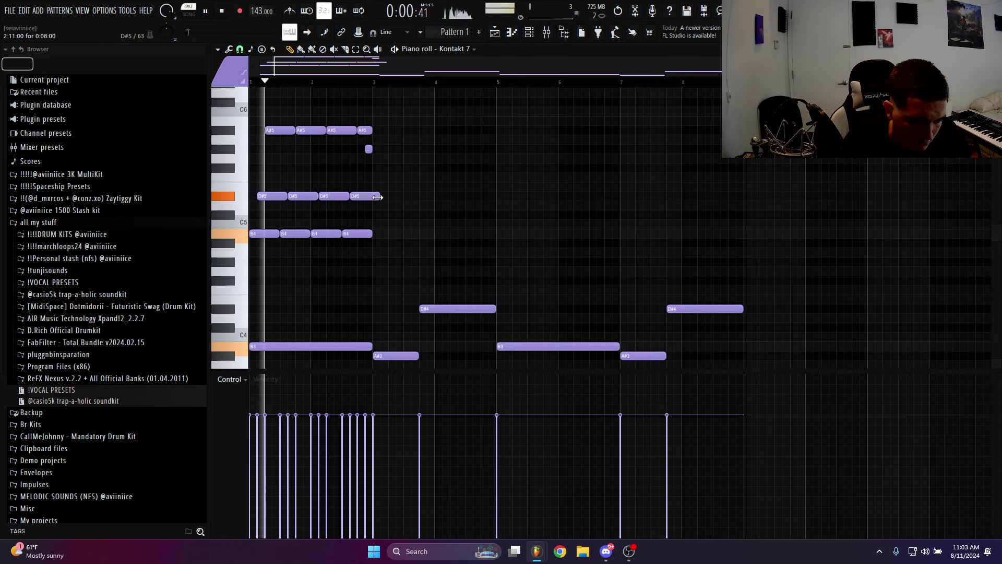
Duplicate the two-bar arpeggio into bars 3 and 4 and lower the two B4 notes in bar 3 to A#4
key(ctrl+b)
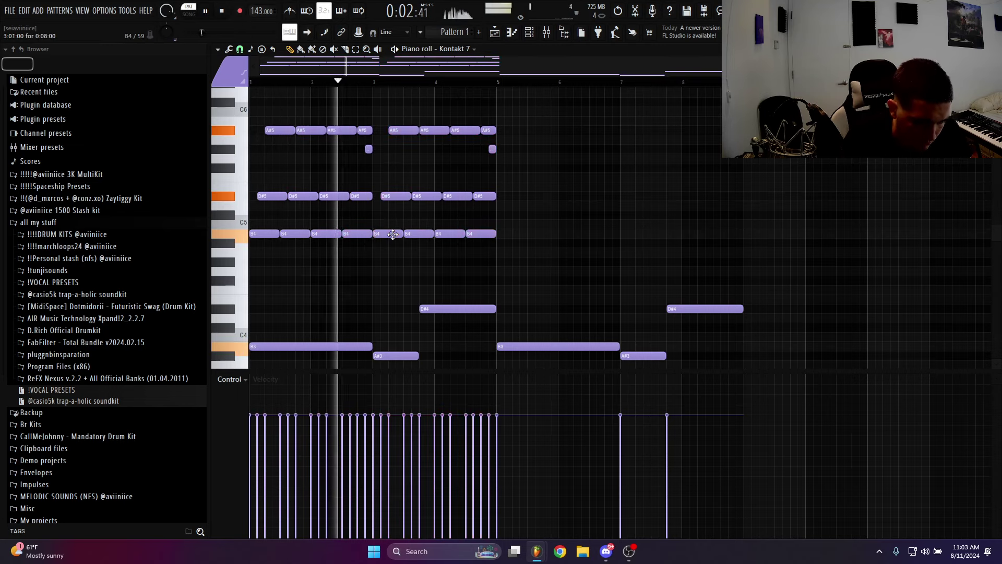
drag(387, 234, 419, 246)
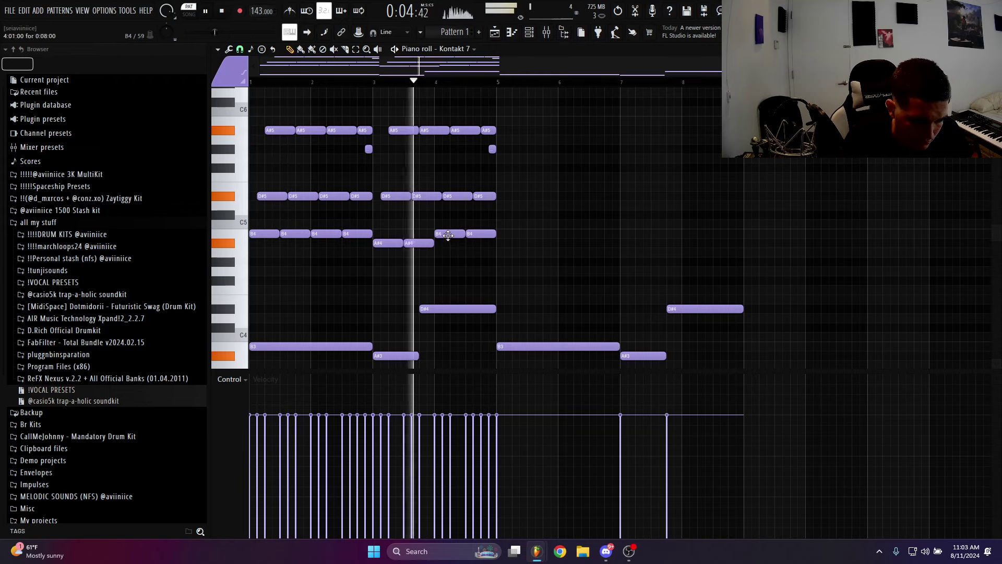
key(space)
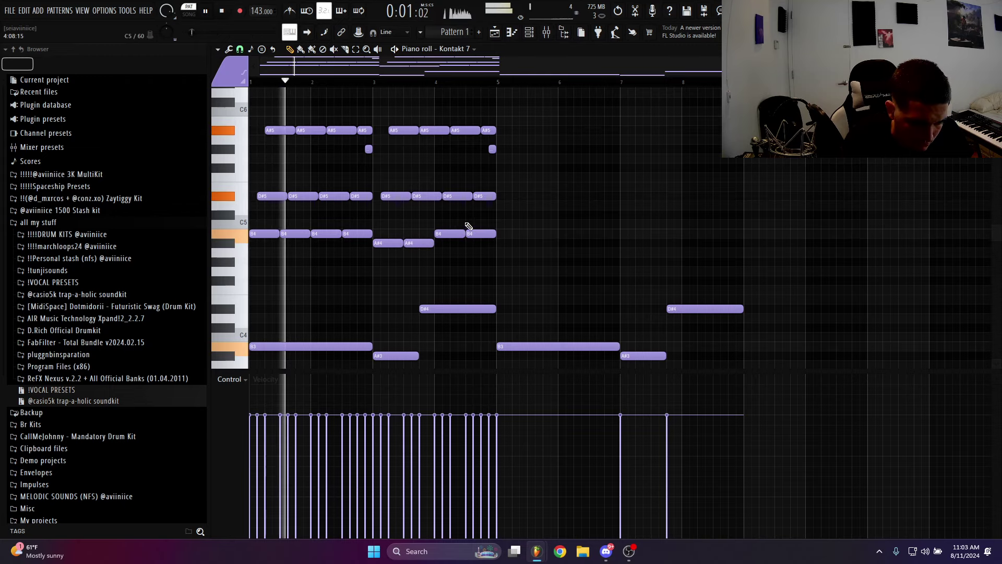
Duplicate the four-bar arpeggio, without the bass notes, into bars 5 to 8
drag(554, 255, 222, 106)
key(ctrl+b)
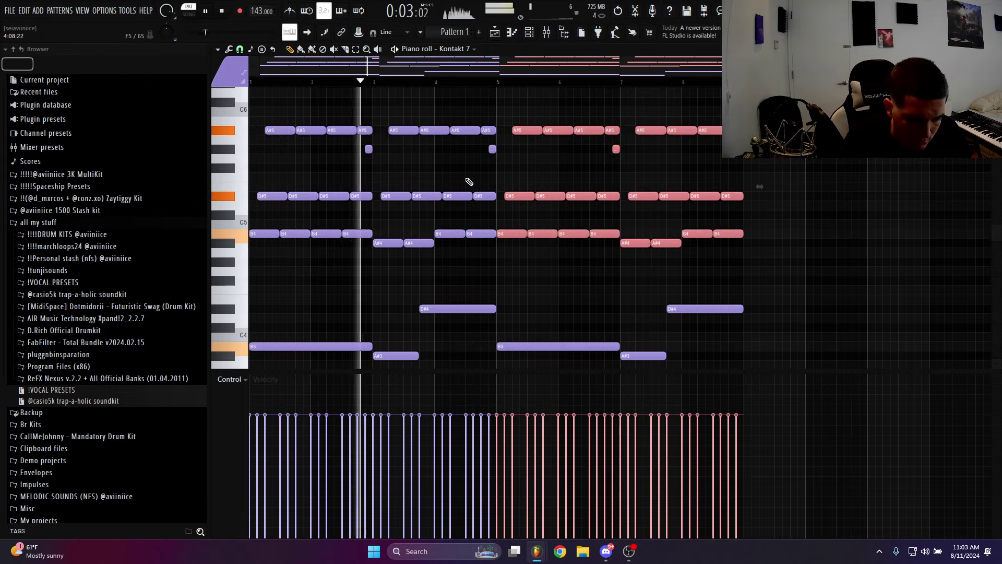
click(564, 172)
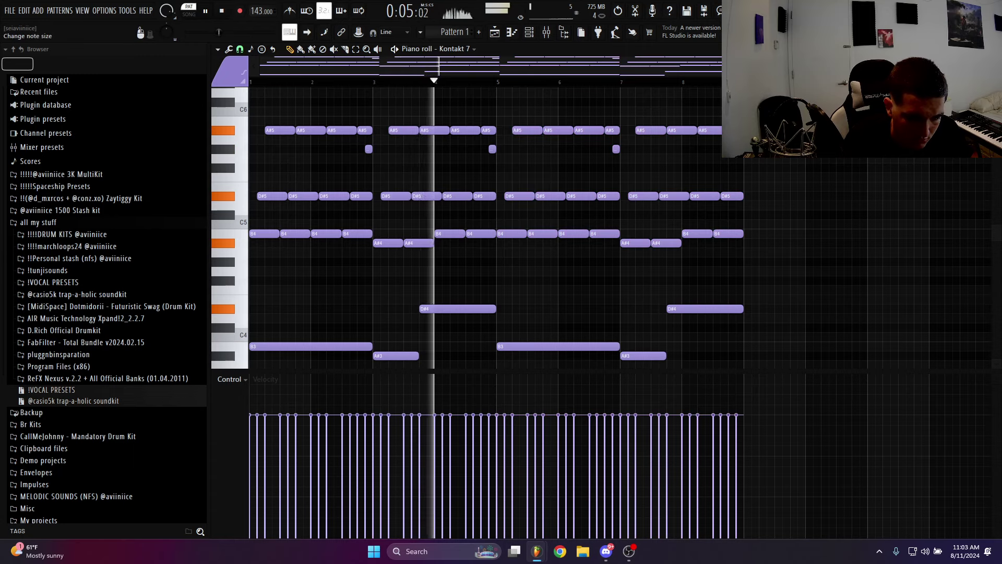
Delete the two B4 notes in bar 4 and play the pattern back
scroll(230, 235, down, 1)
ctrl+click(476, 234)
key(Delete)
key(space)
key(space)
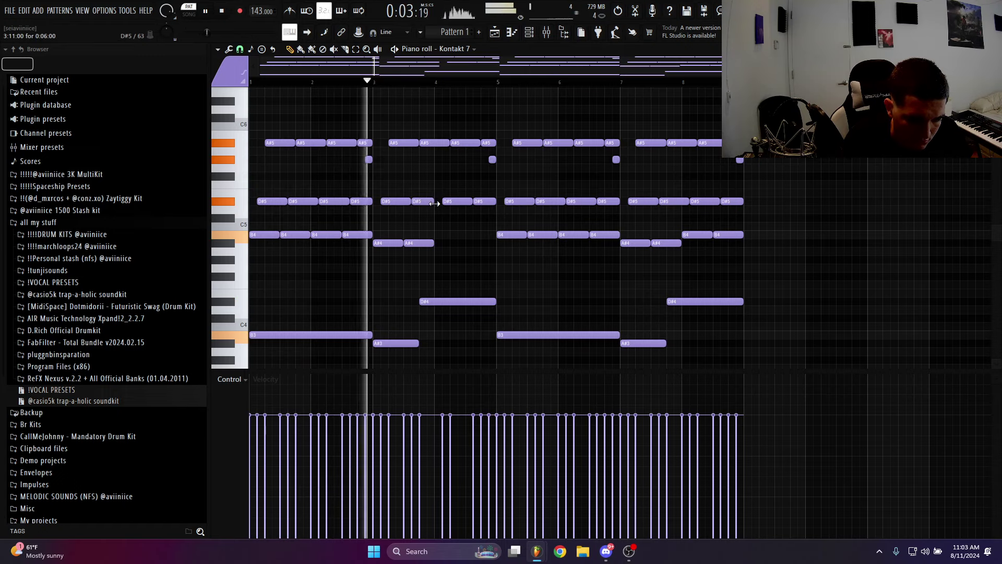
Replace the remaining upper notes in bar 4 with a staggered D#5, F#5 and A#5 figure
drag(463, 204, 496, 143)
key(Delete)
key(space)
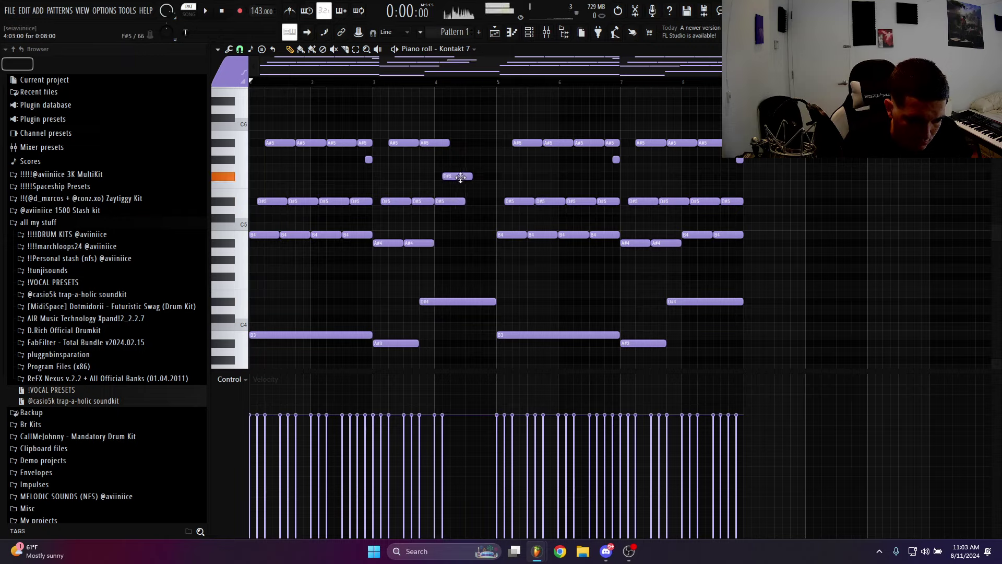
key(space)
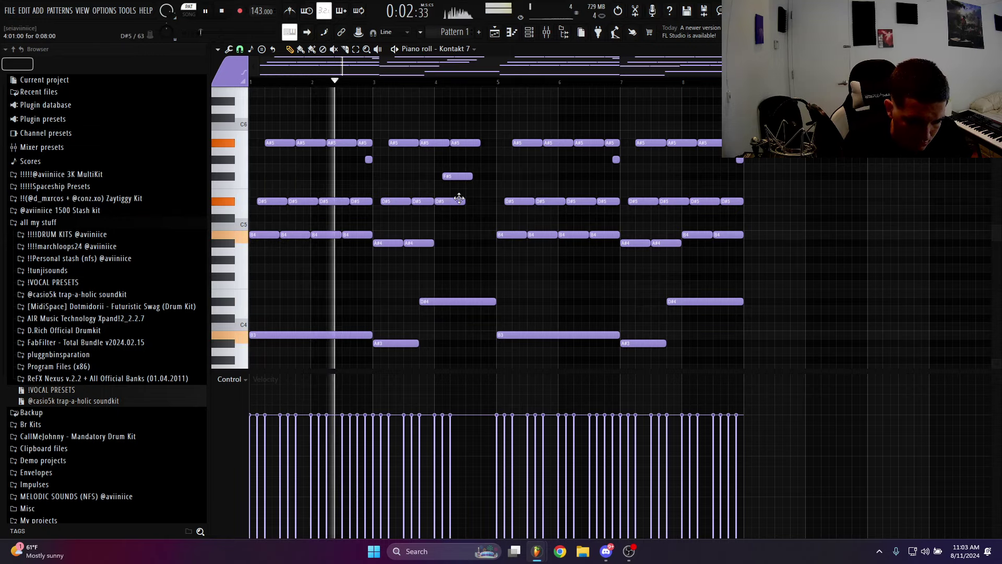
Repeat the D#5, F#5 and A#5 figure in the second half of bar 4 and add a D#6 note at its end
click(472, 201)
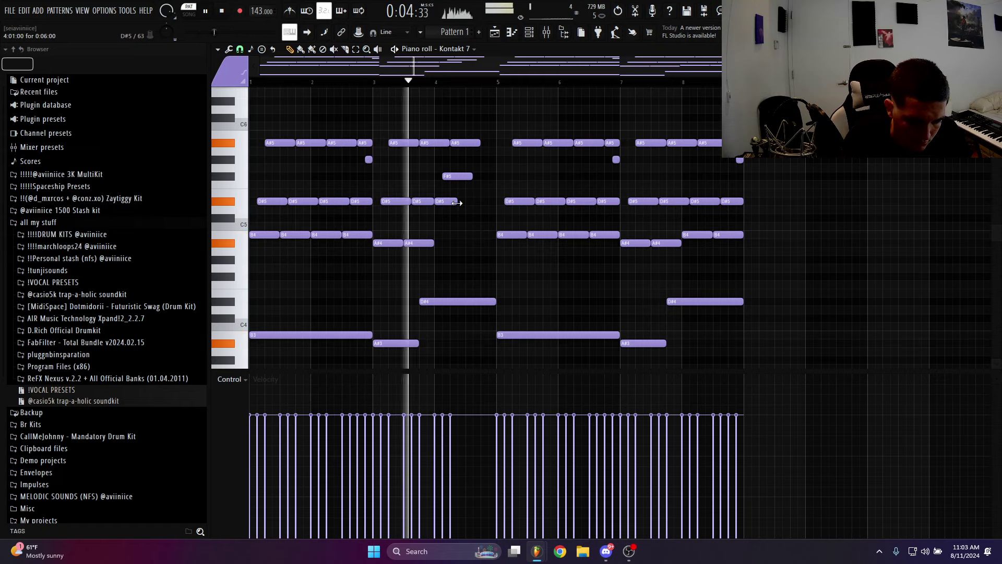
click(479, 177)
key(space)
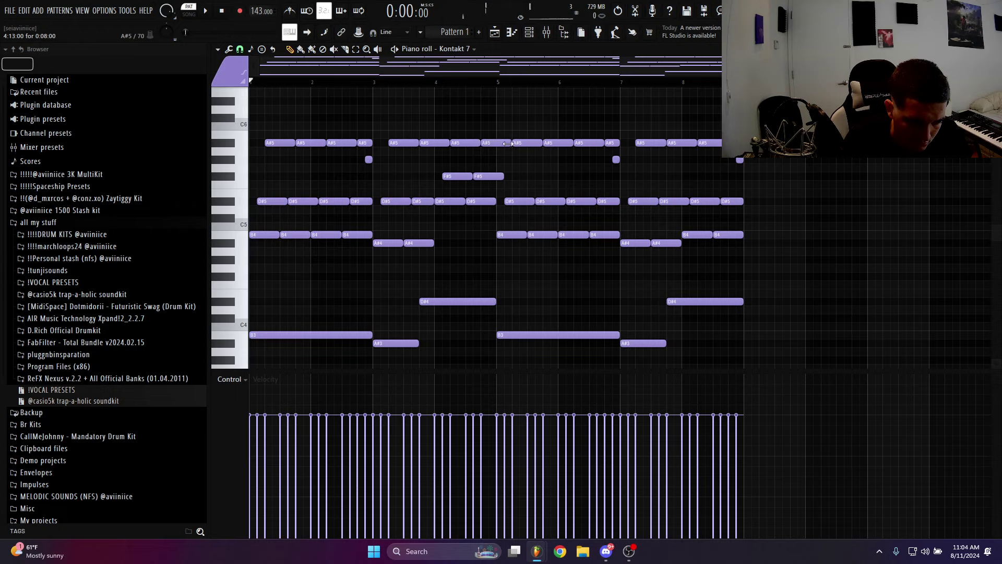
click(495, 101)
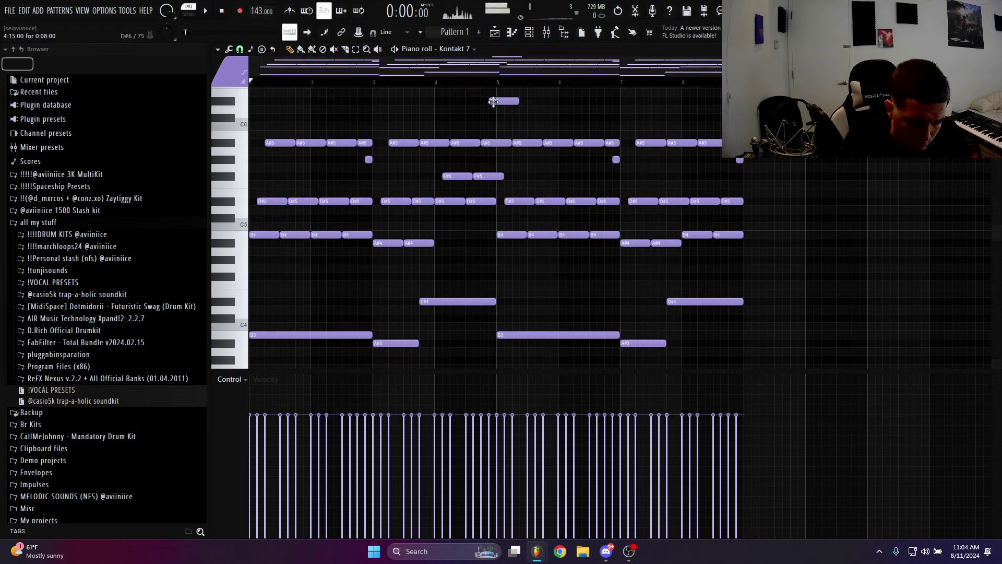
Delete all the arpeggio and bass notes in bars 5 to 8
key(space)
drag(803, 355, 496, 176)
key(Delete)
right_click(511, 235)
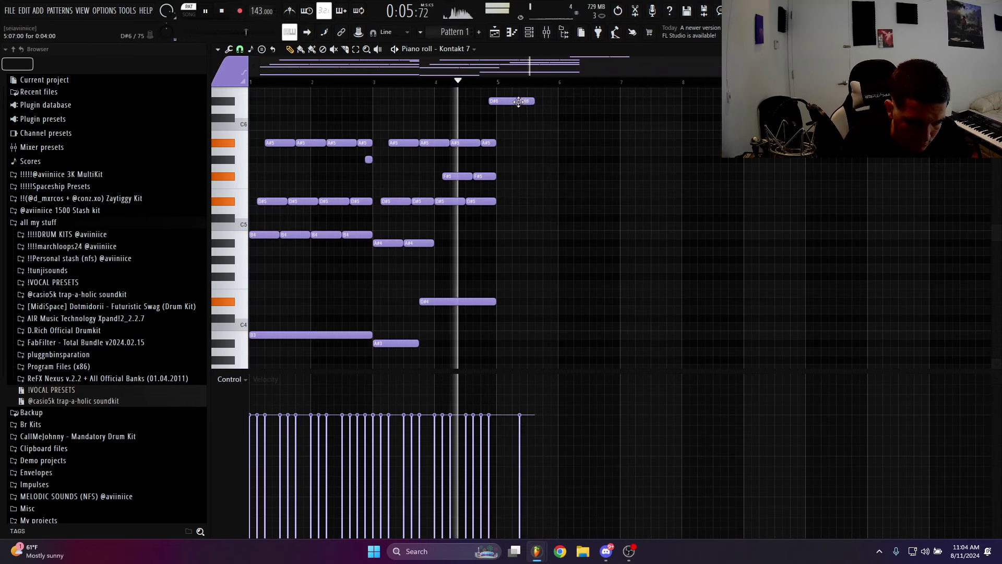
Trim the D#6 note to the end of bar 4 and extend bar 2's last A#5 and G#5 notes into bar 3
key(space)
drag(518, 101, 497, 102)
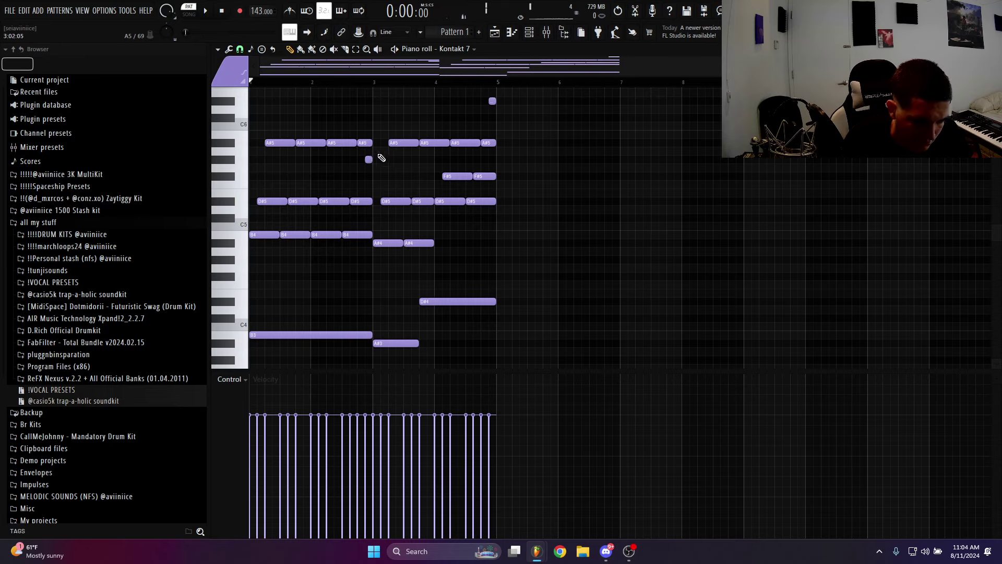
drag(372, 143, 405, 162)
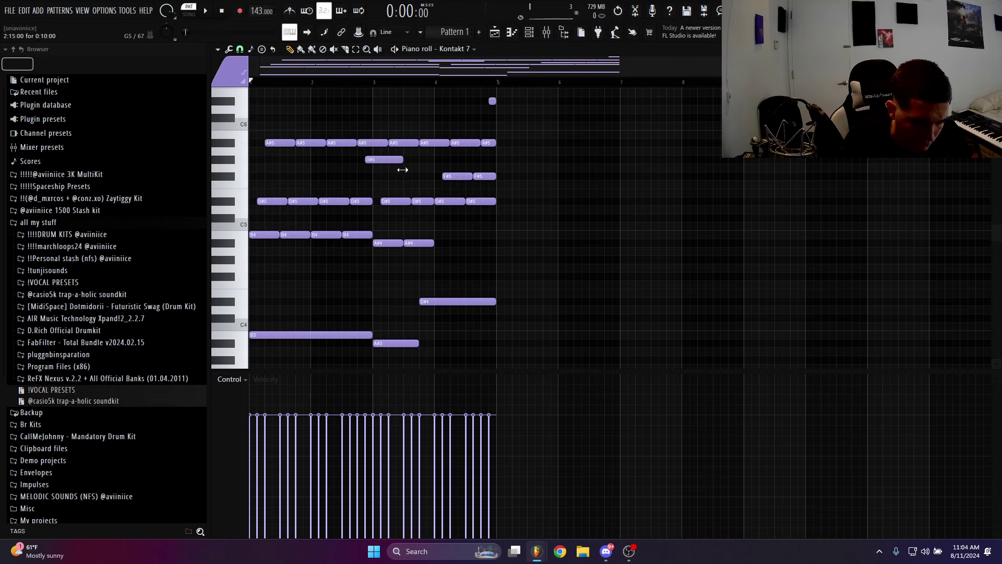
Duplicate all notes of the four-bar pattern into bars 5 to 8 and clear the selection
scroll(522, 250, down, 1)
key(space)
key(ctrl+a)
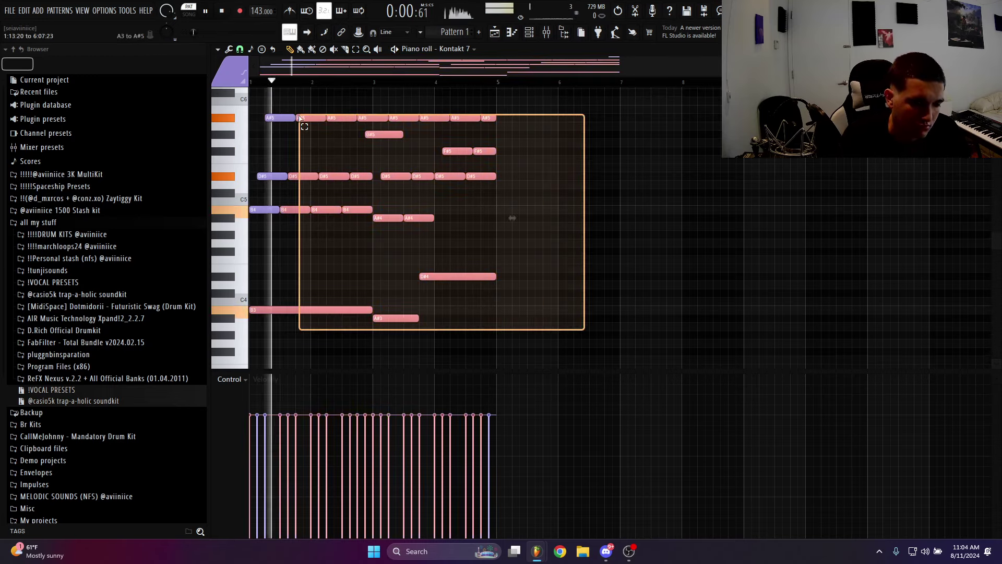
key(ctrl+b)
scroll(522, 235, up, 4)
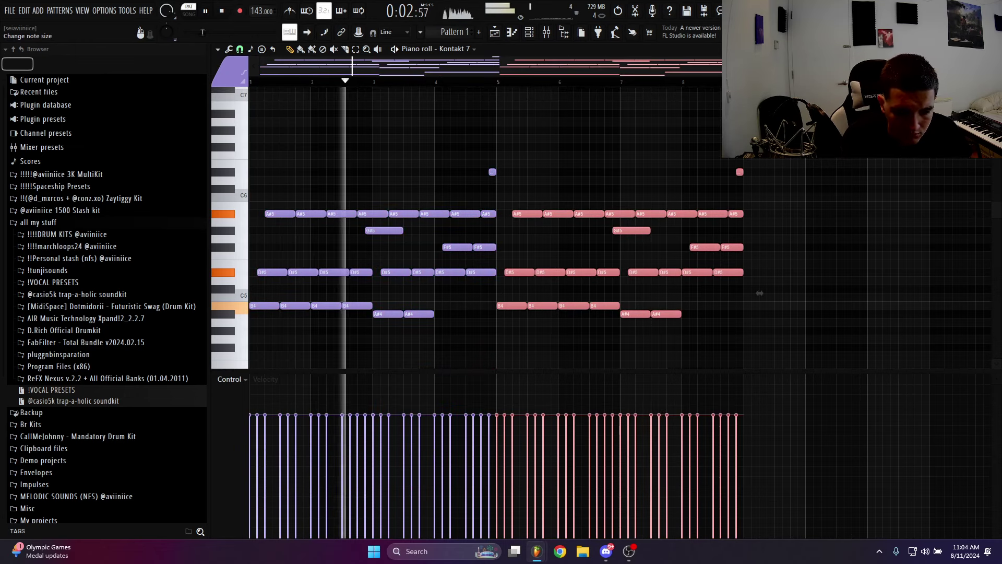
scroll(751, 194, down, 2)
click(750, 193)
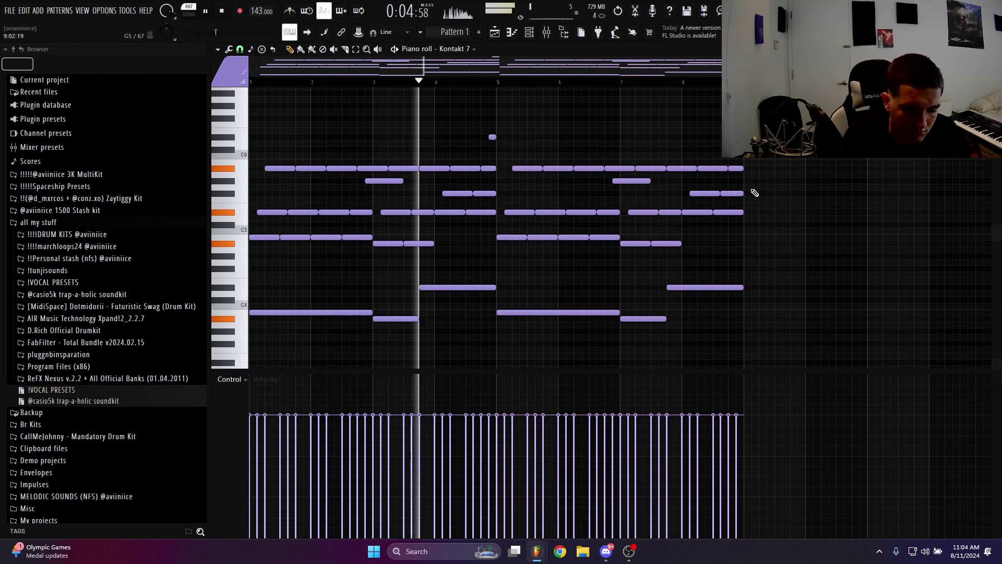
Load ValhallaVintageVerb into the first effect slot of mixer track Insert 1
click(546, 33)
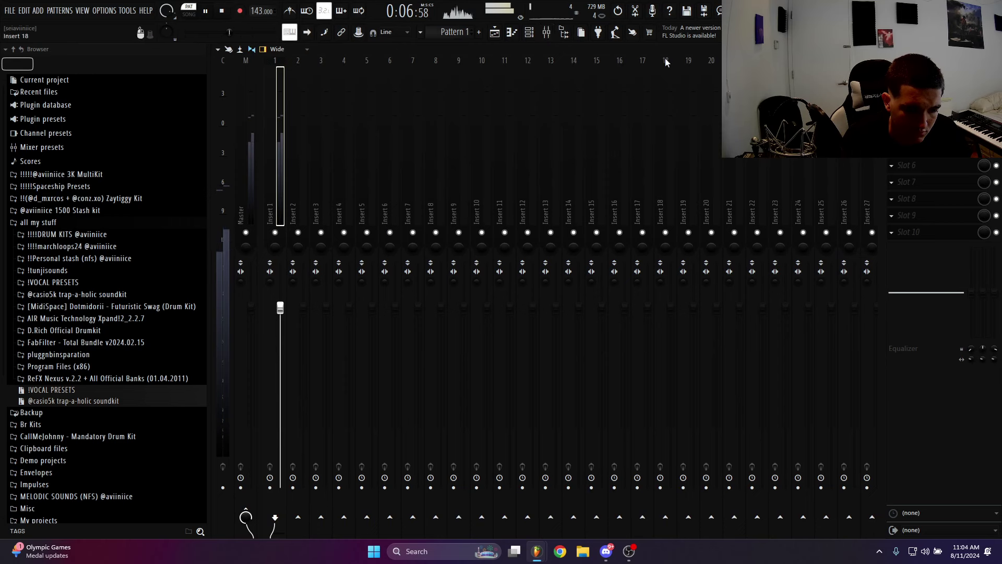
click(892, 82)
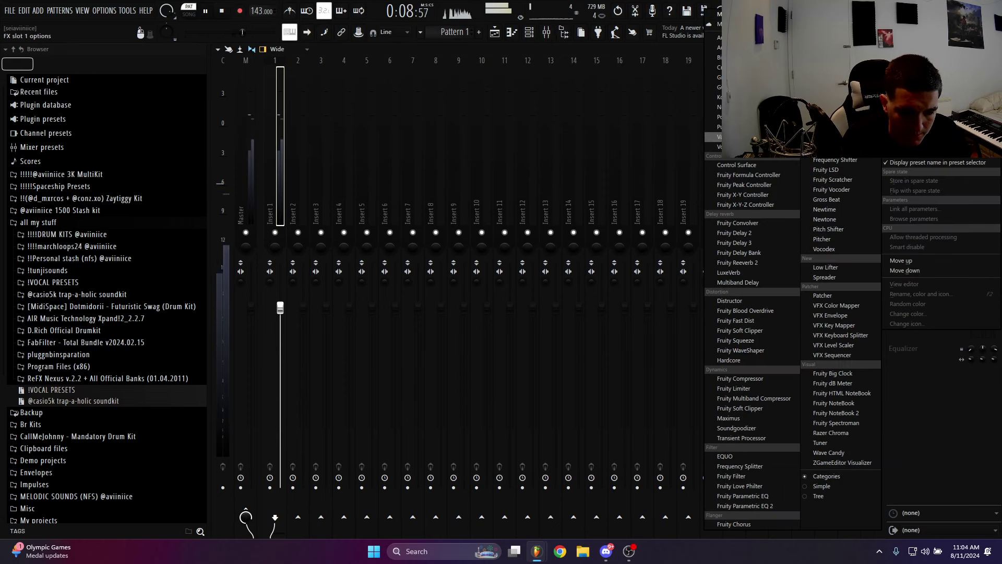
click(835, 136)
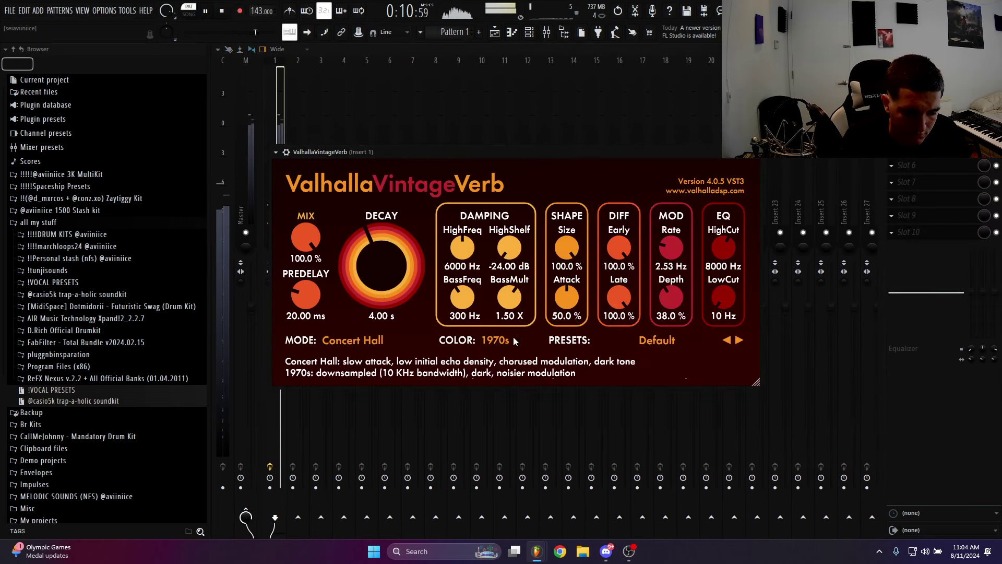
Set the reverb's color to 1980s, LowCut to 800 Hz and mode to Cathedral, and close the plugin window
click(510, 367)
drag(723, 298, 729, 267)
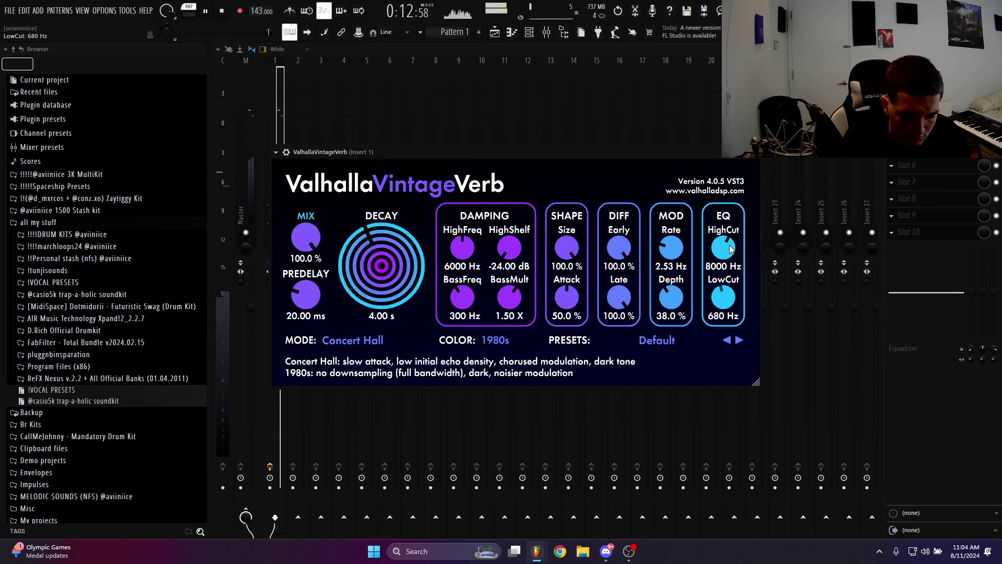
click(353, 340)
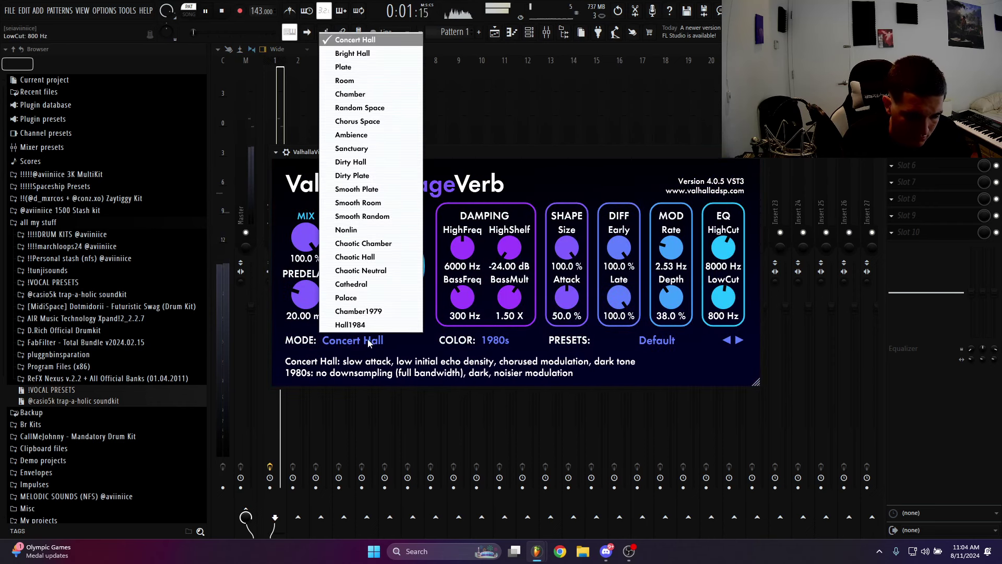
click(383, 286)
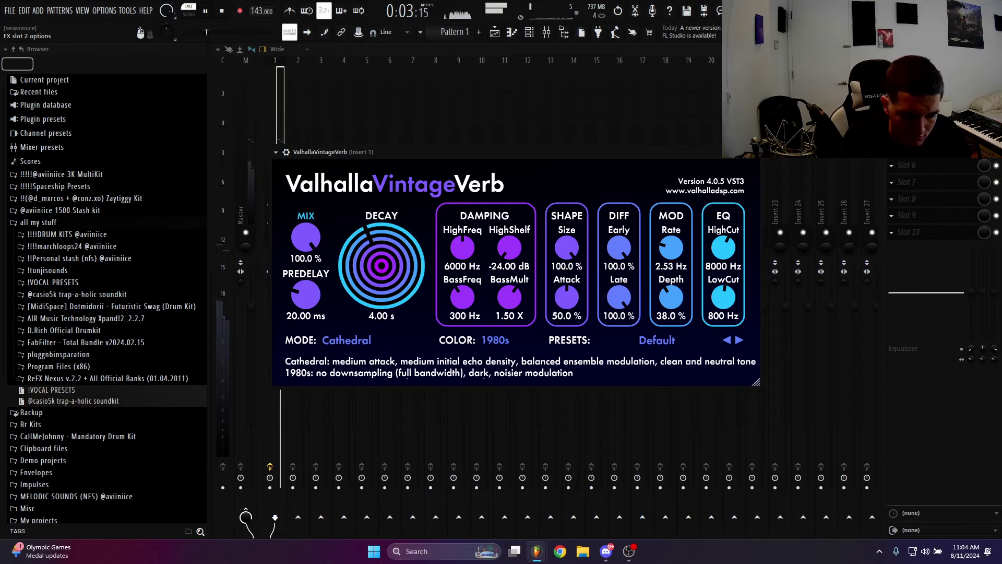
key(Escape)
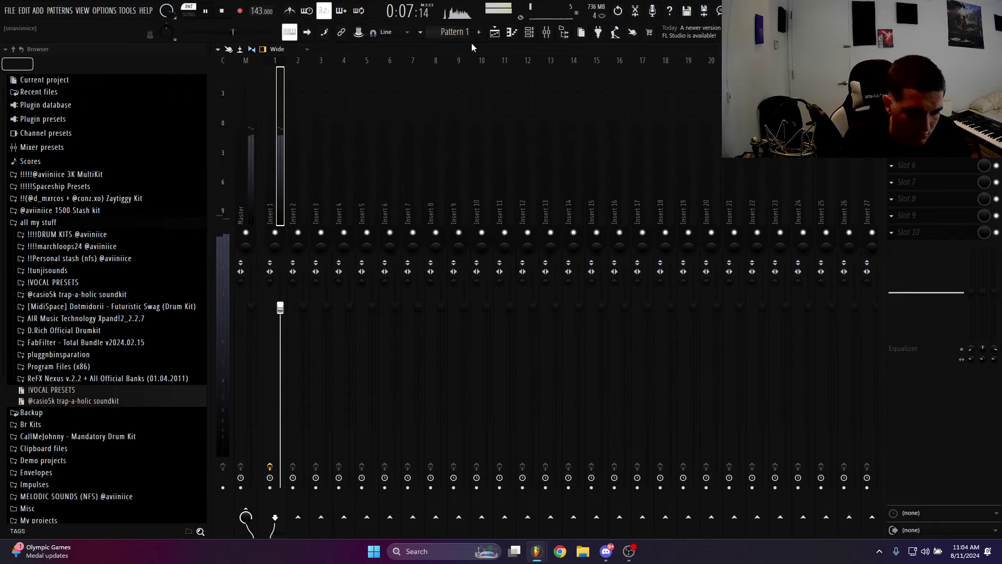
Add a Kontakt Portable x64 instrument as a new channel below Kontakt 7 in the channel rack
click(499, 35)
click(530, 34)
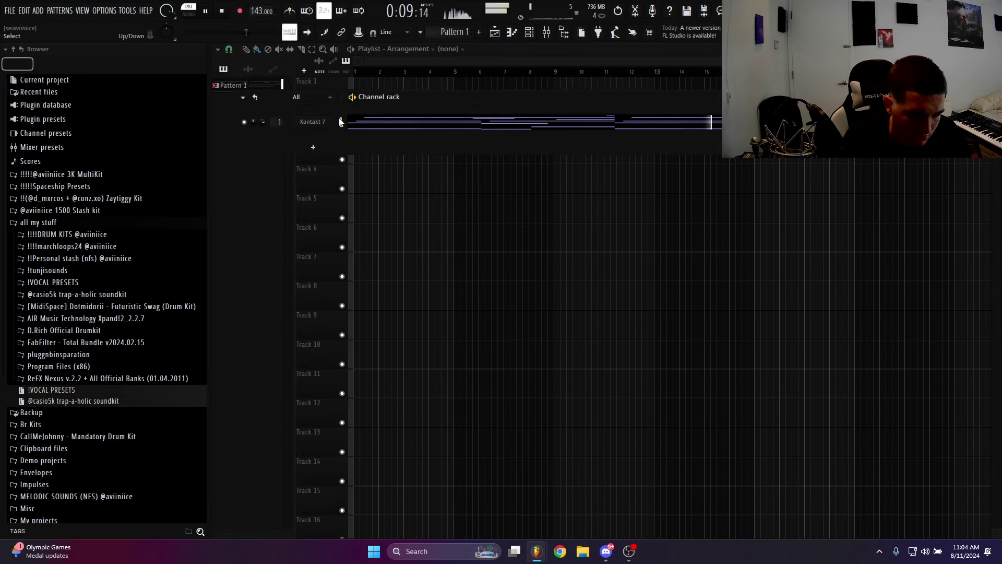
click(313, 147)
click(346, 179)
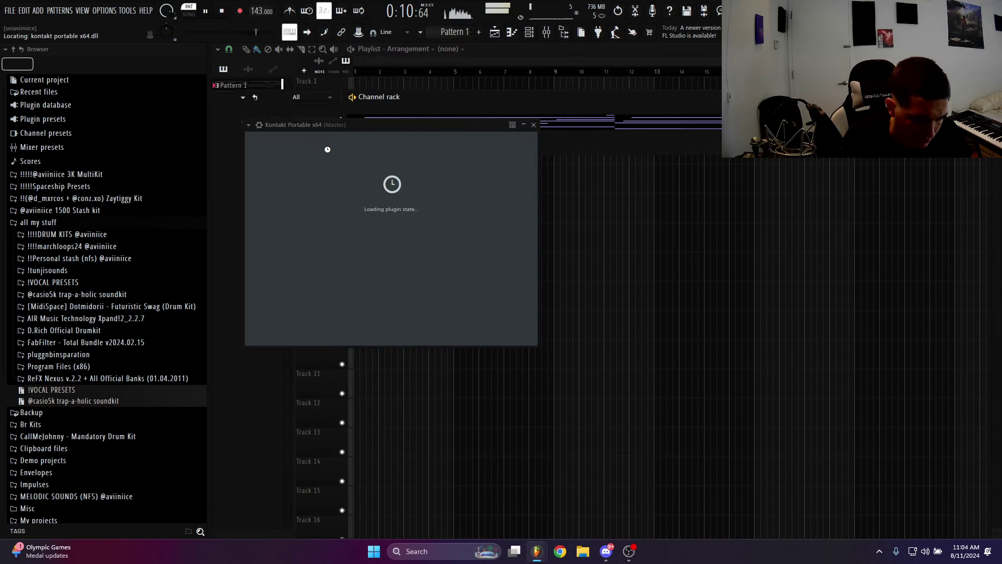
click(352, 94)
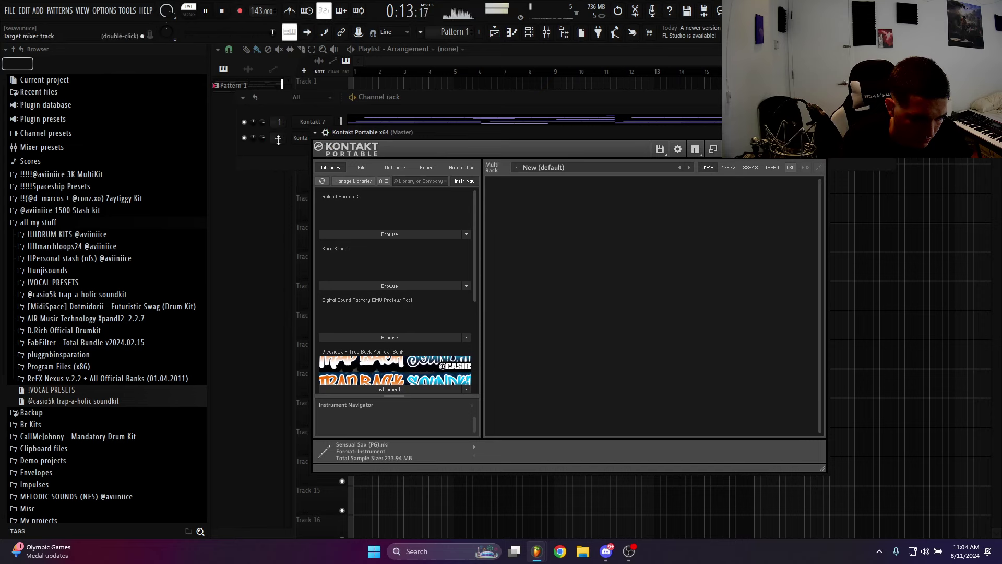
scroll(366, 256, down, 3)
click(400, 311)
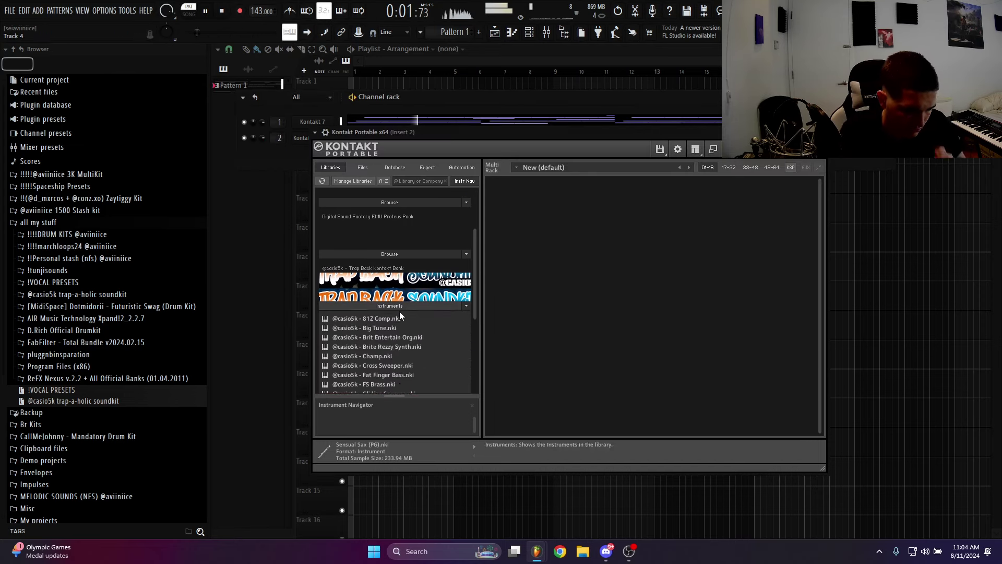
scroll(399, 311, down, 4)
scroll(394, 357, down, 5)
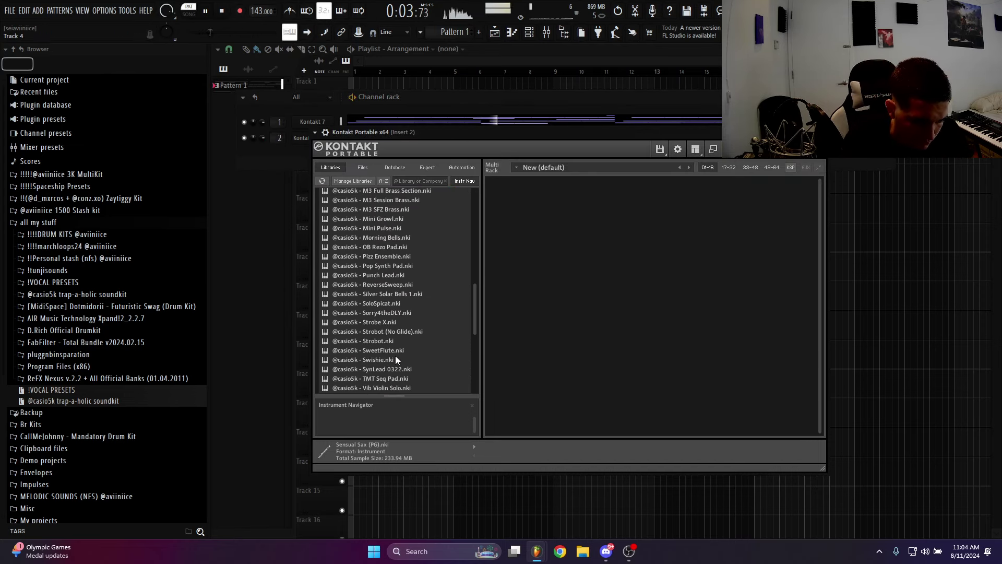
double_click(398, 313)
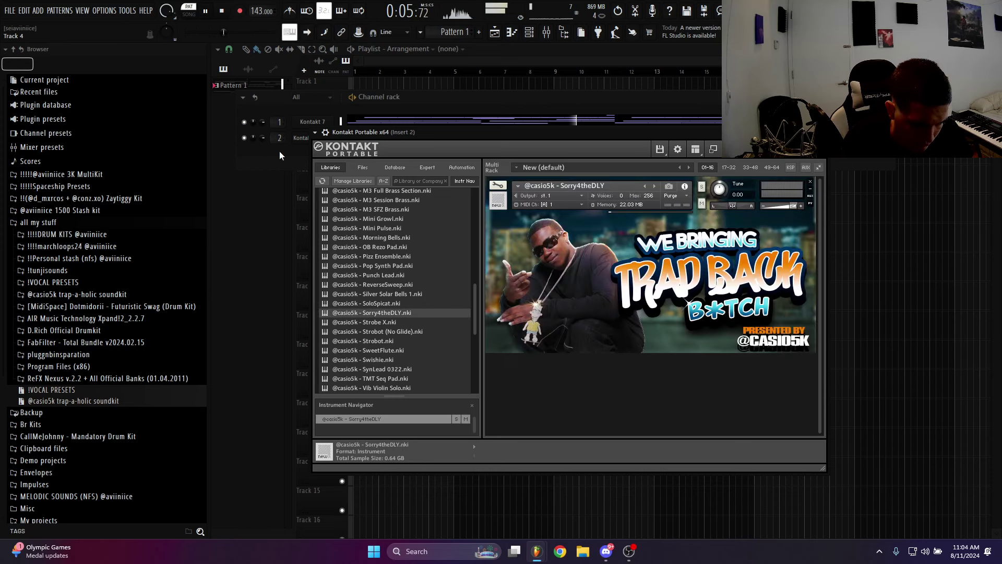
In the Kontakt Portable x64 piano roll, stack short B4, D#5, F#5 and A#5 notes at the start of bar 1
click(344, 140)
click(344, 140)
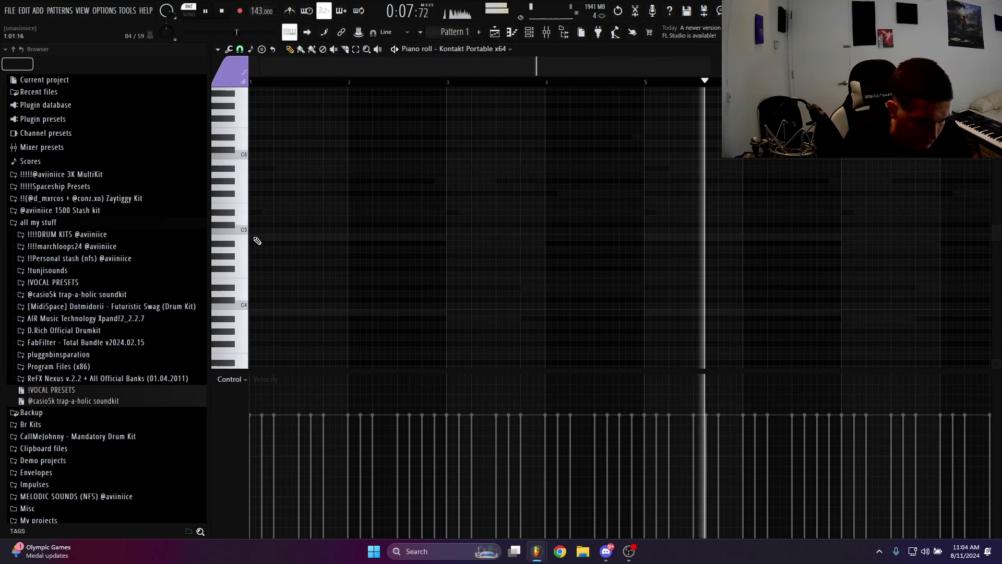
click(258, 239)
drag(305, 239, 257, 238)
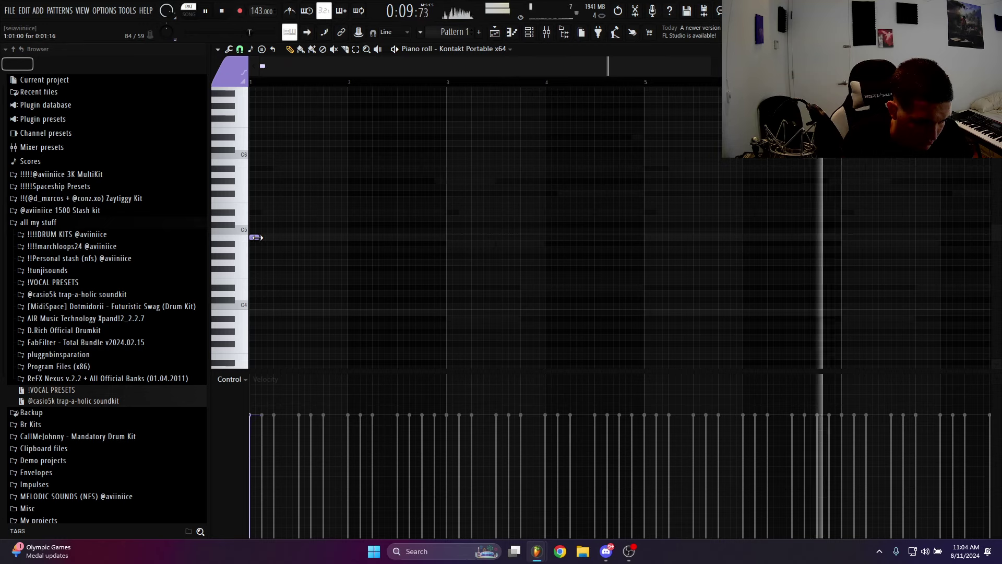
click(260, 213)
click(254, 193)
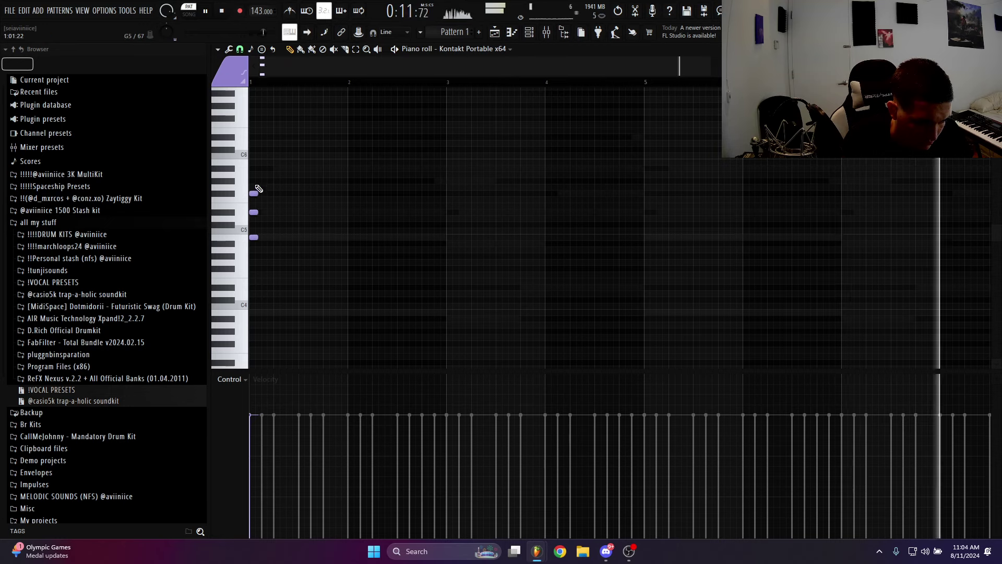
click(253, 163)
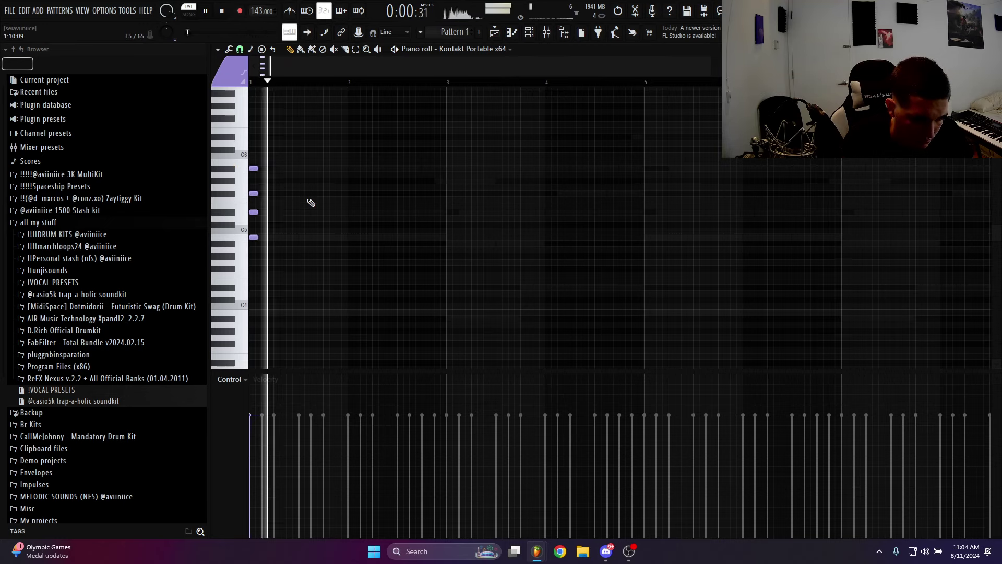
Add short B4 and D#5 note pairs on beats 2, 3 and 4 of bar 1
click(281, 237)
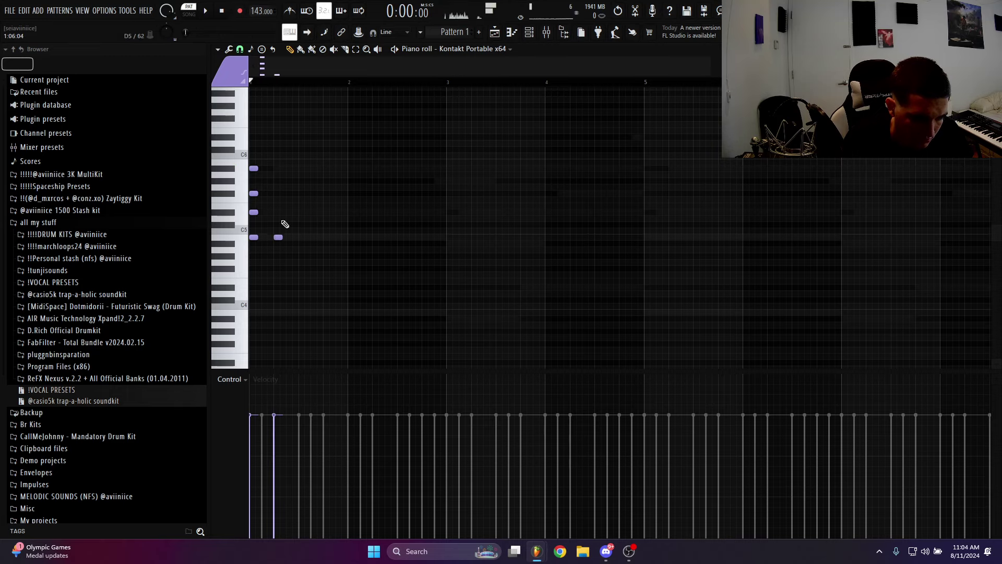
click(280, 213)
click(304, 238)
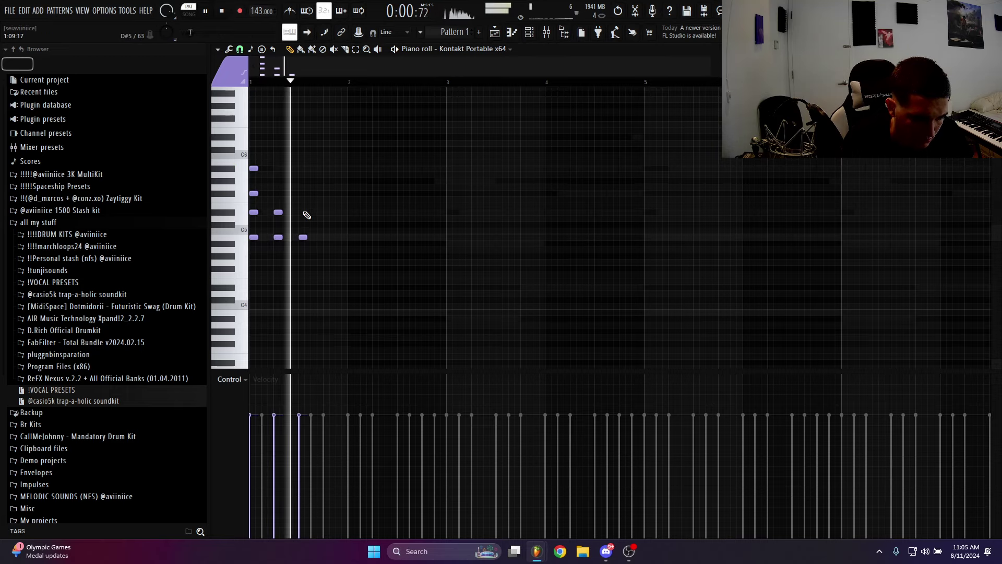
click(303, 212)
click(327, 237)
click(328, 213)
key(space)
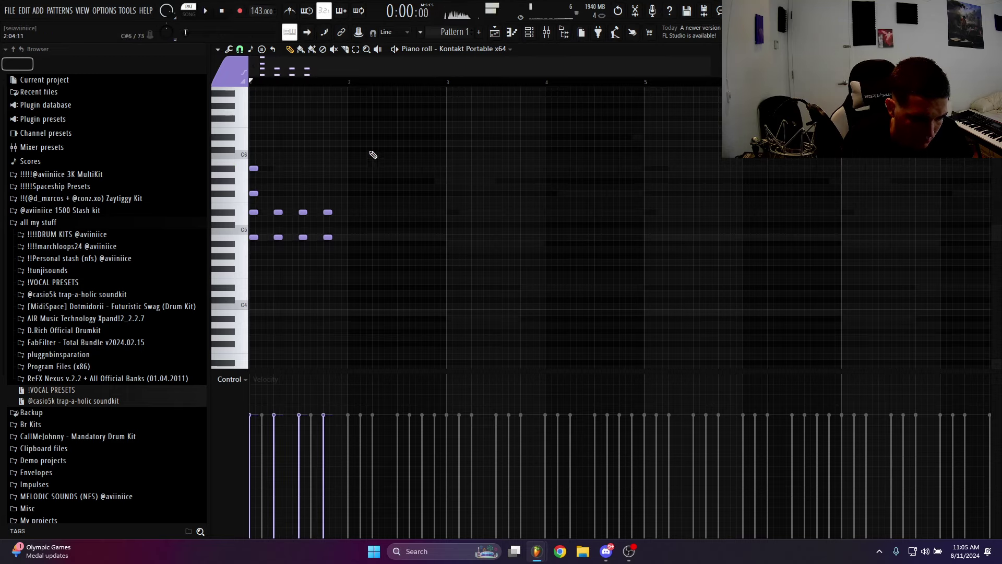
Duplicate the bar 1 pattern into bar 2, and duplicate both bars into bars 3 and 4
key(ctrl+b)
key(space)
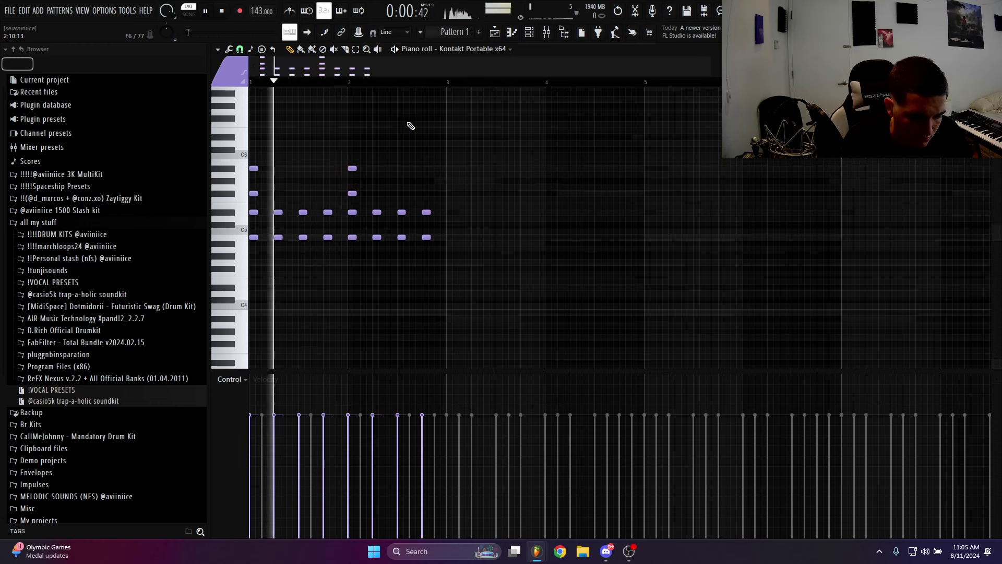
scroll(413, 117, down, 2)
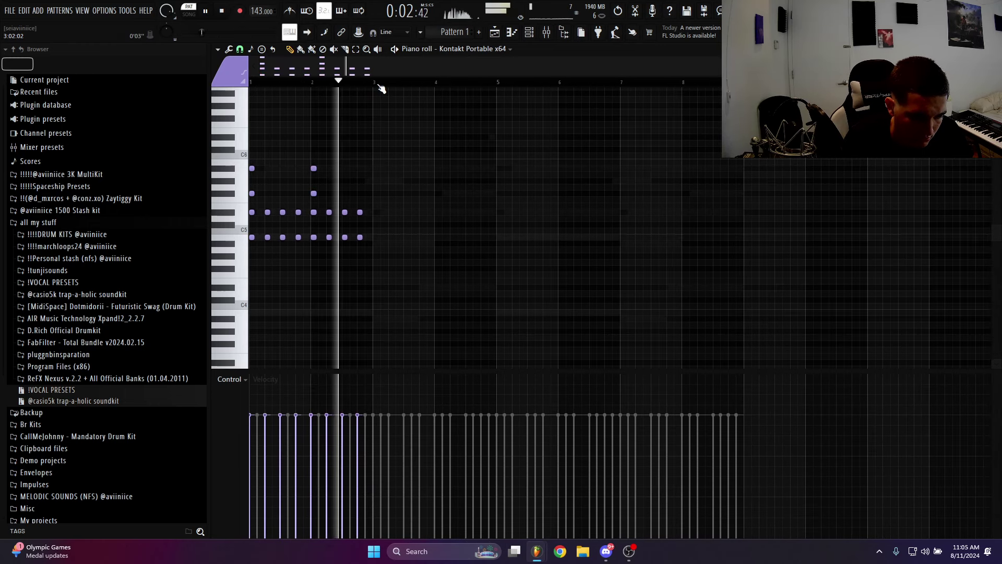
key(space)
key(ctrl+a)
key(ctrl+b)
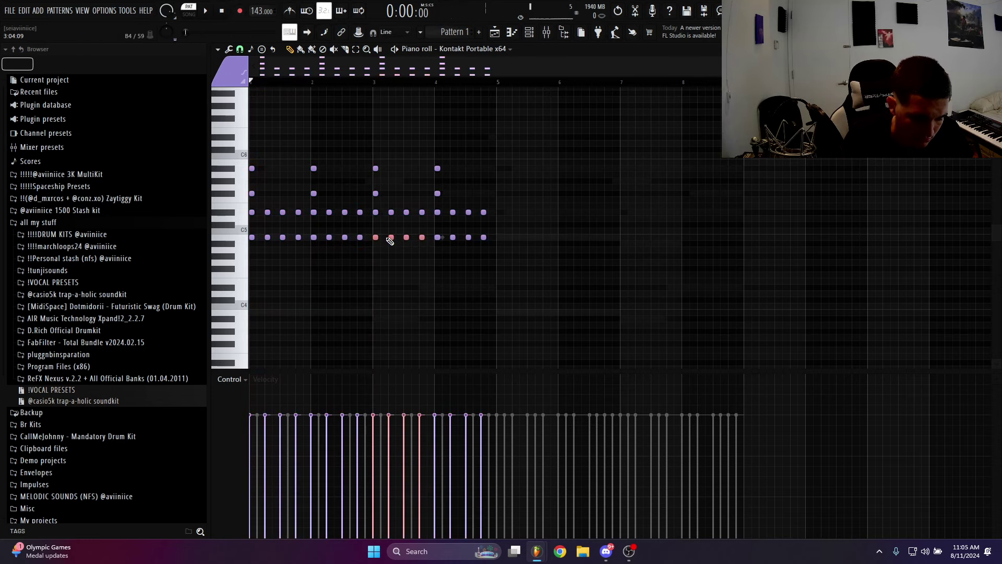
Lower the B4 notes of bar 3 by one semitone and delete all notes in bar 4
key(space)
scroll(469, 240, up, 2)
drag(525, 245, 410, 157)
key(Delete)
Raise the last note pair of bar 3 by five semitones to D#5 and G#5
drag(427, 246, 389, 208)
key(shift+Up)
key(shift+Up)
key(shift+Up)
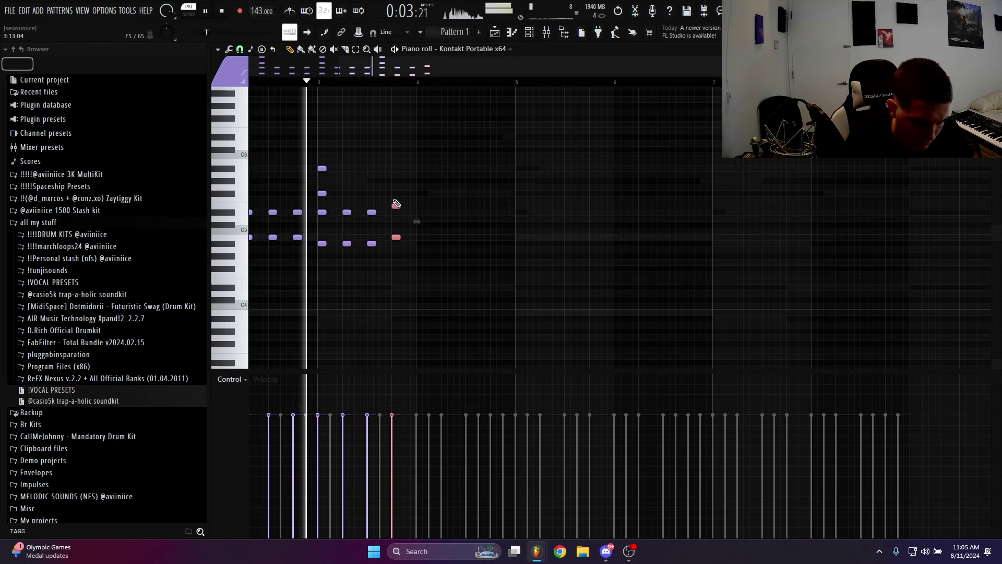
key(shift+Up)
key(shift+Up)
key(space)
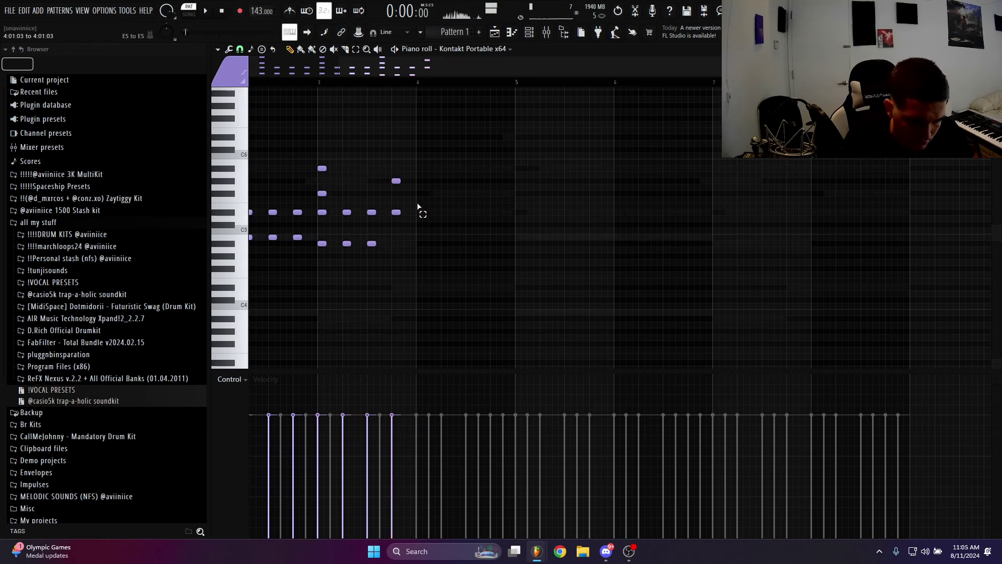
Fill bar 4 with a D#5, F#5, A#5, D#6 chord followed by D#5 and F#5 pairs, and duplicate the four bars into bars 5 to 8
click(422, 211)
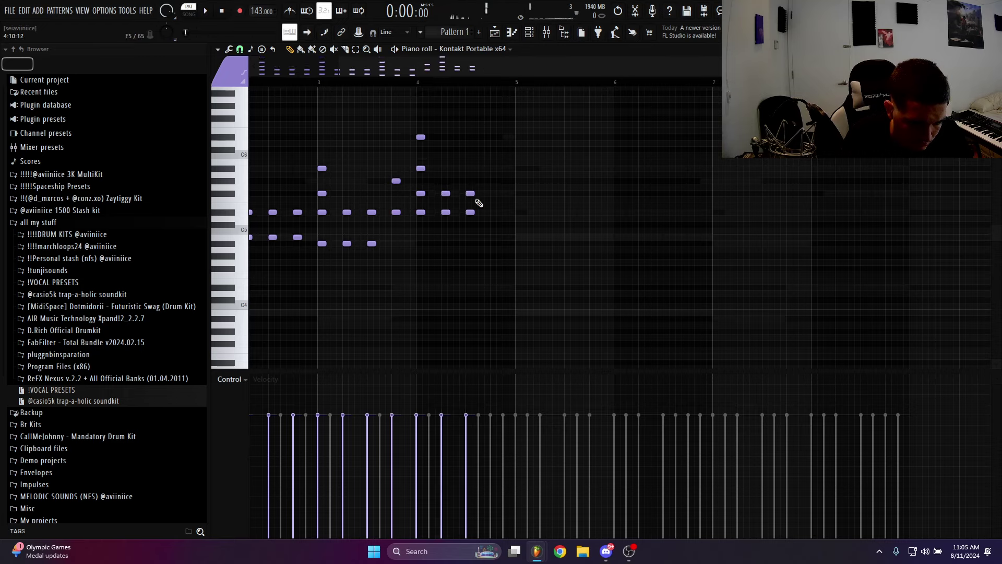
key(space)
key(ctrl+b)
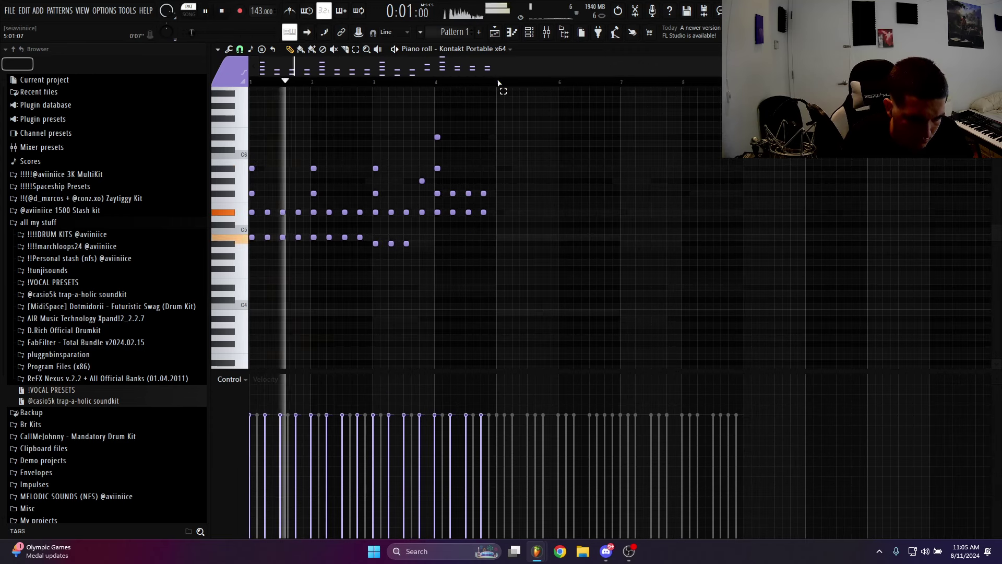
scroll(501, 84, down, 2)
click(499, 84)
key(space)
key(space)
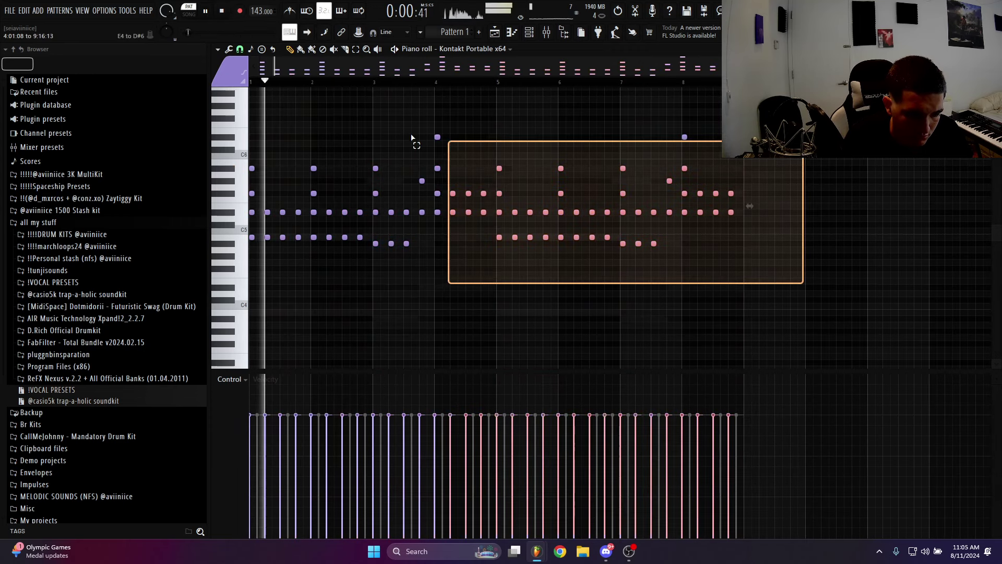
Raise the velocity of all notes to the maximum and clear the selection
key(ctrl+a)
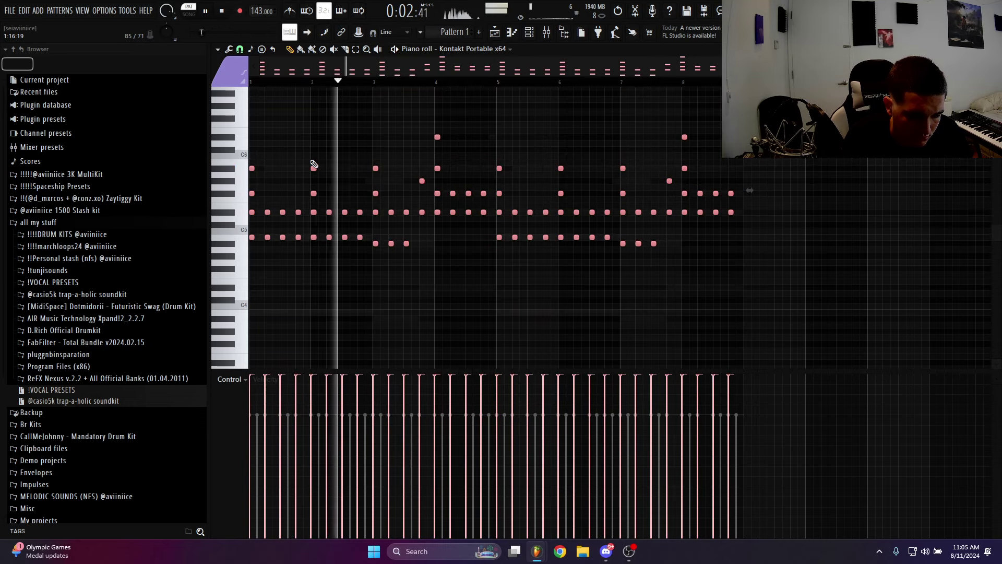
key(ctrl+d)
Check the mixer levels and solo the Kontakt Portable x64 channel in the channel rack
key(F5)
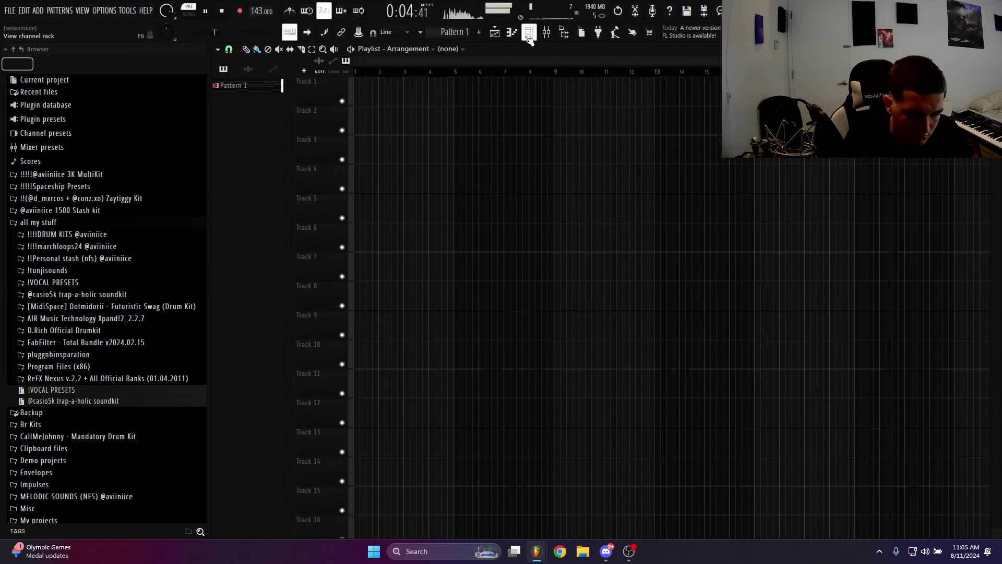
key(F6)
click(545, 33)
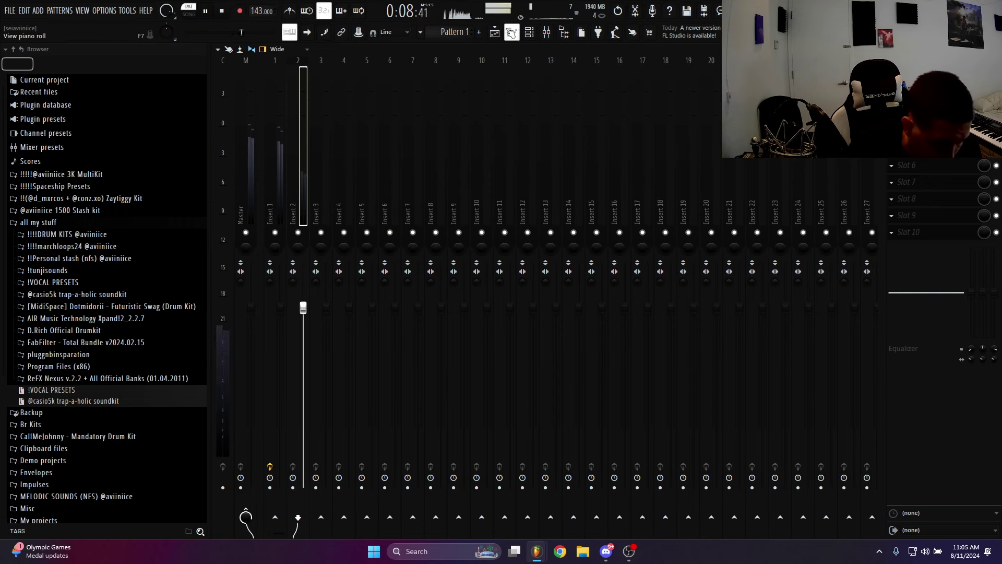
key(F5)
click(529, 32)
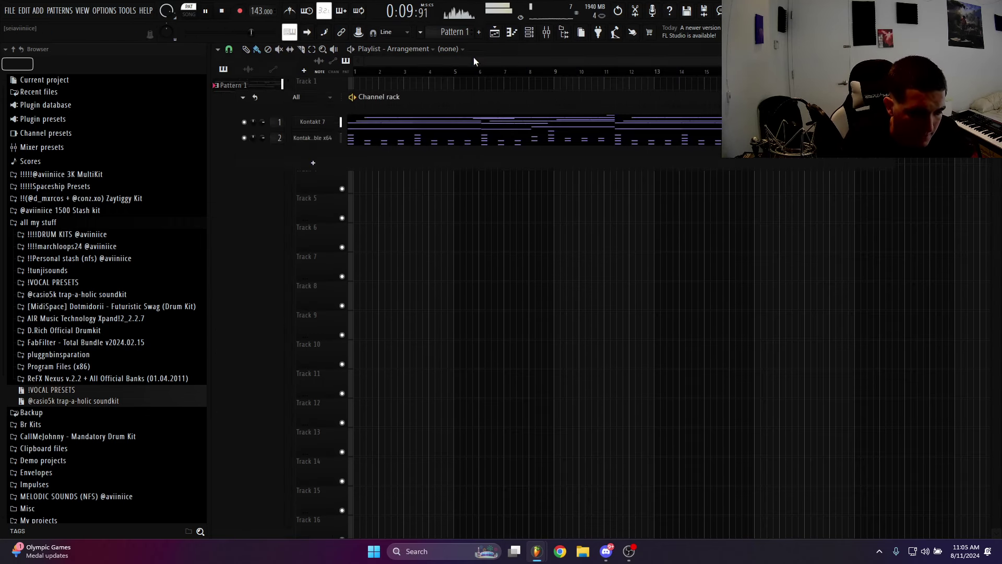
right_click(250, 140)
click(259, 177)
Render Pattern 1 as an audio clip and place it at bar 1 on playlist Track 2
key(F6)
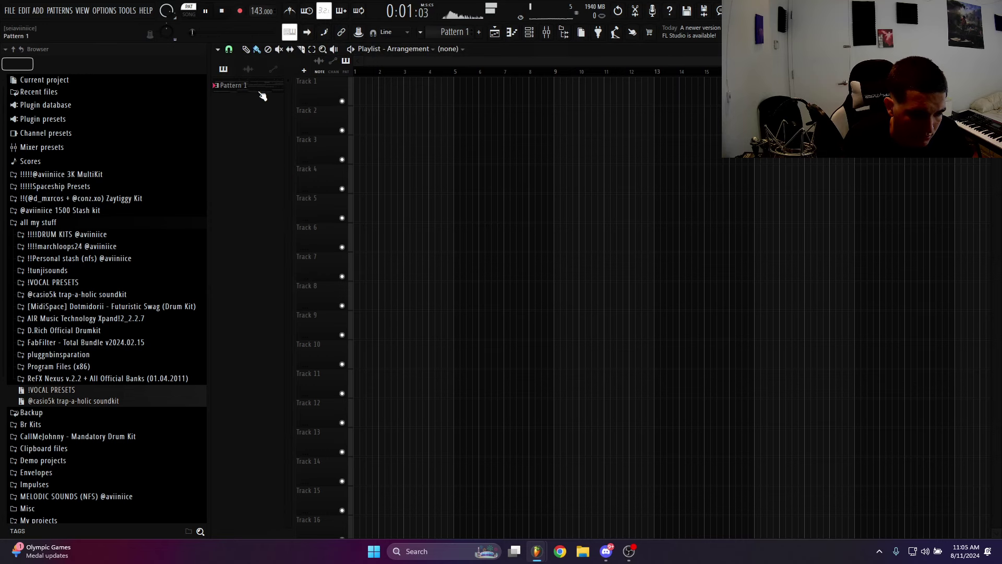
right_click(261, 92)
click(290, 270)
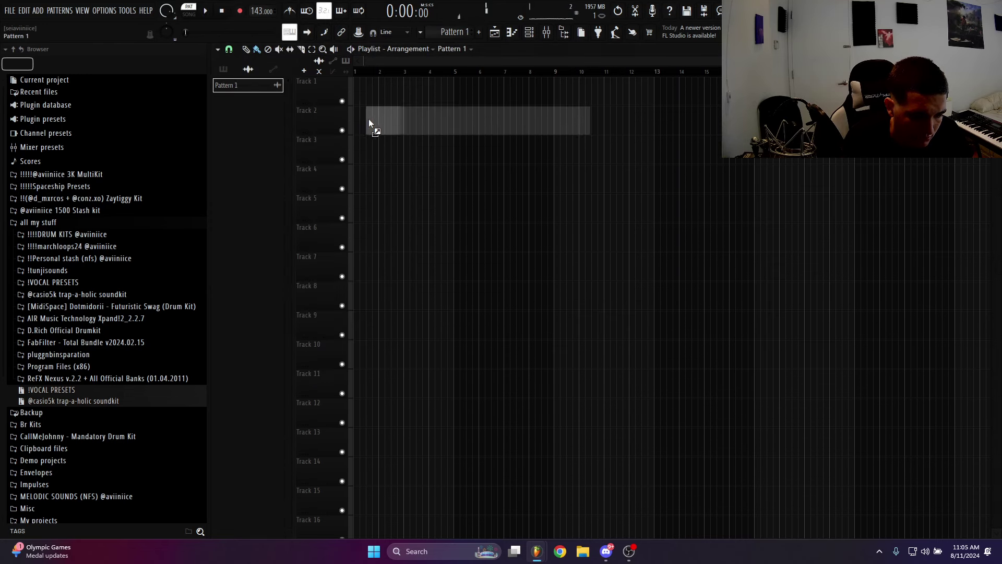
double_click(382, 115)
click(427, 249)
Cut the audio clip's tail off at bar 9 and place the Pattern 1 note clip at bar 1 on Track 1
click(545, 138)
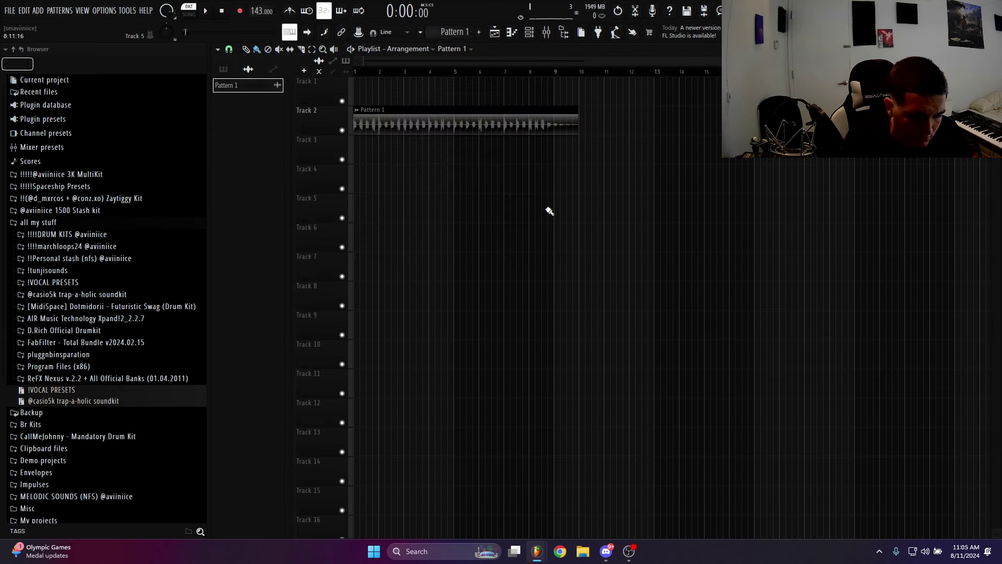
drag(563, 107, 553, 138)
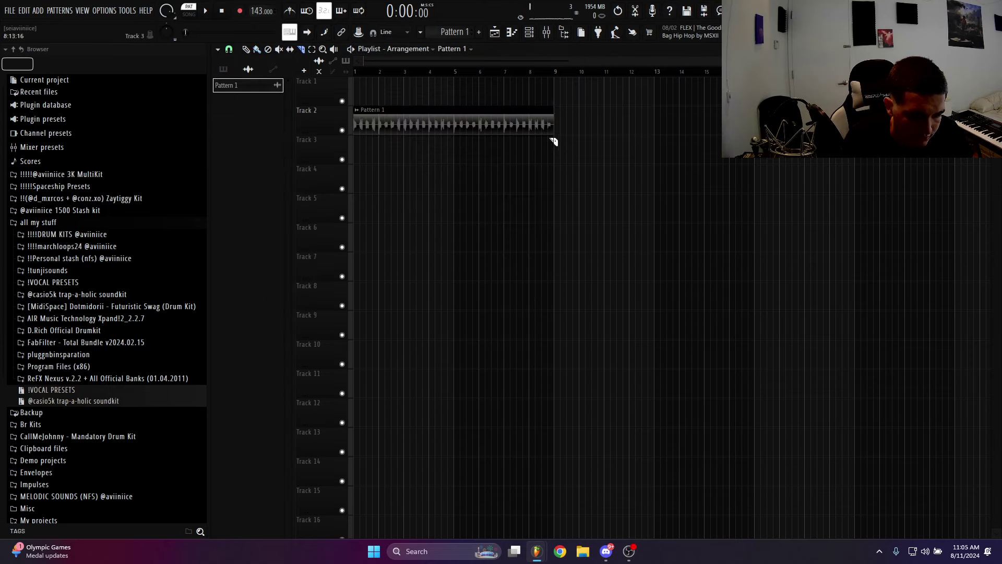
click(242, 86)
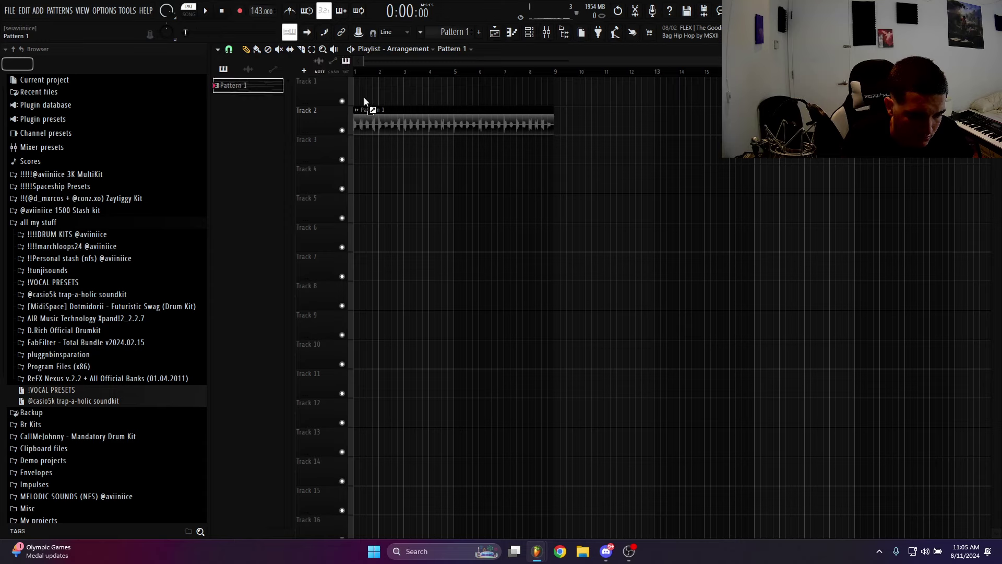
click(365, 97)
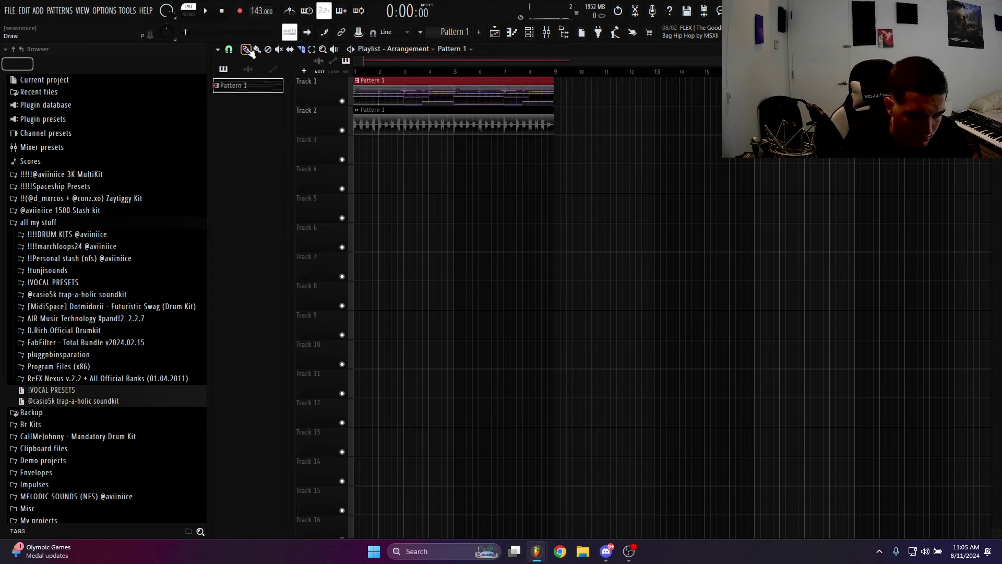
Show the Unsorted channels in the channel rack and turn the Kontakt 7 channel back on
key(F6)
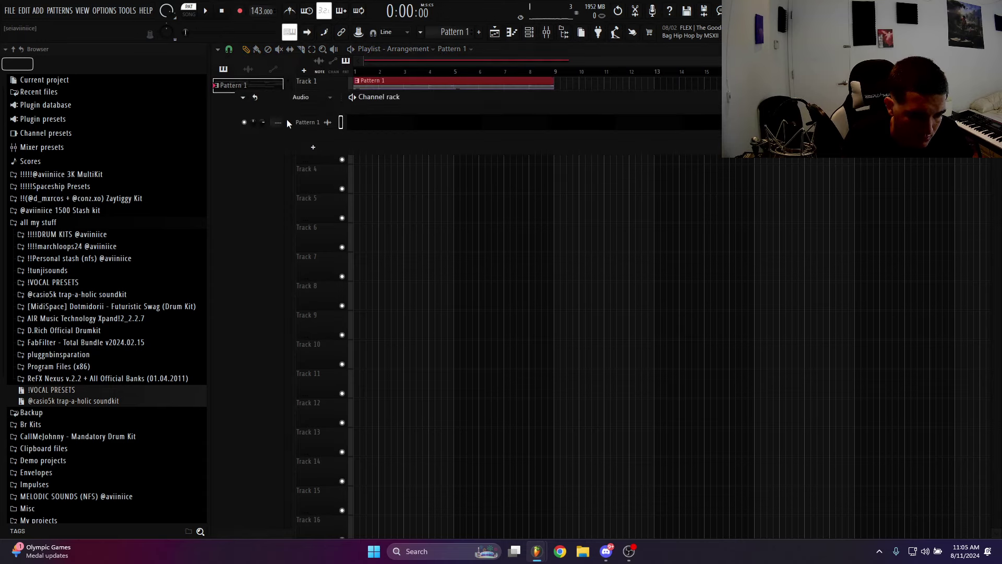
scroll(287, 119, up, 2)
click(313, 132)
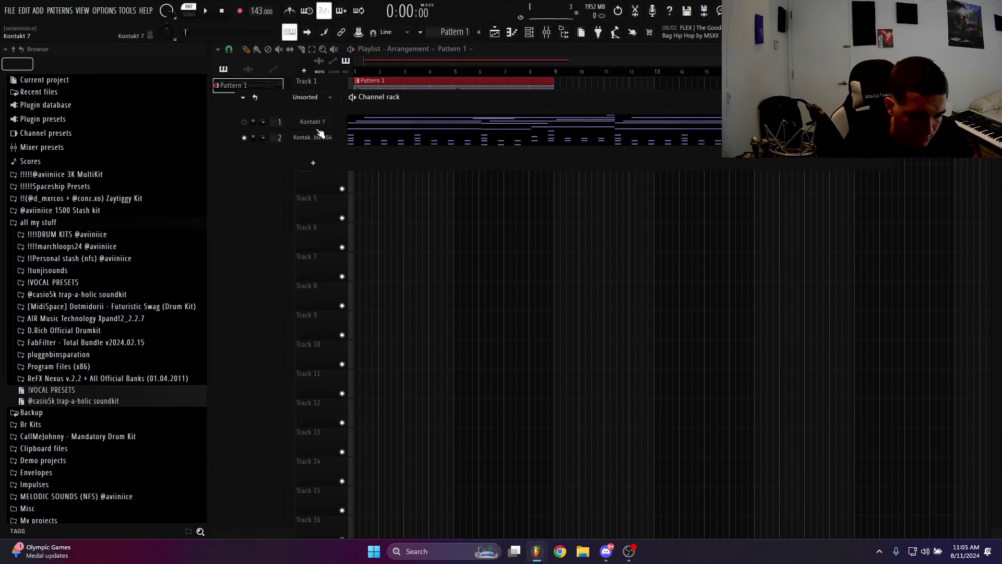
right_click(253, 137)
Replace the Kontakt Portable x64 channel's instrument with a Sampler
right_click(303, 136)
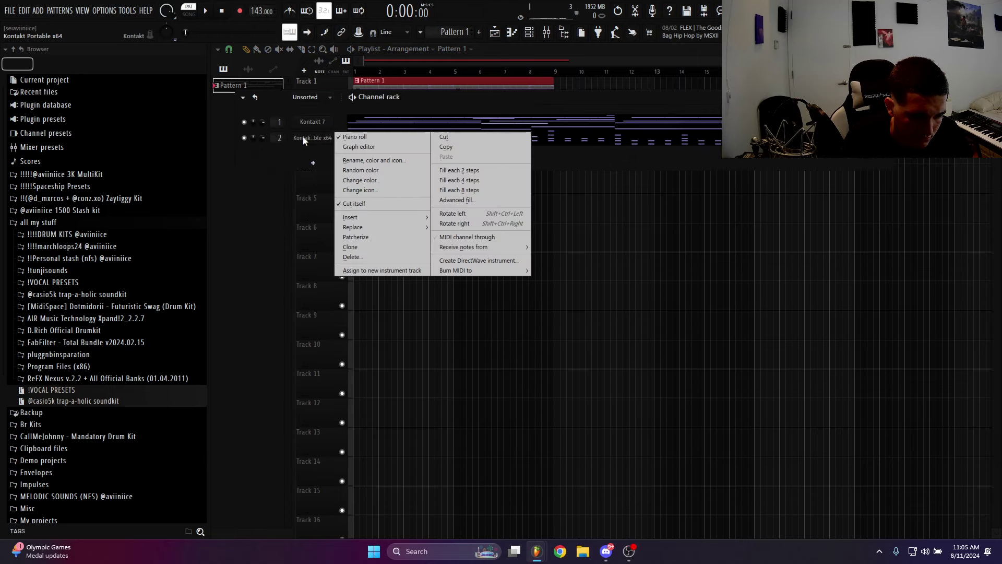
mouse_move(402, 230)
click(533, 257)
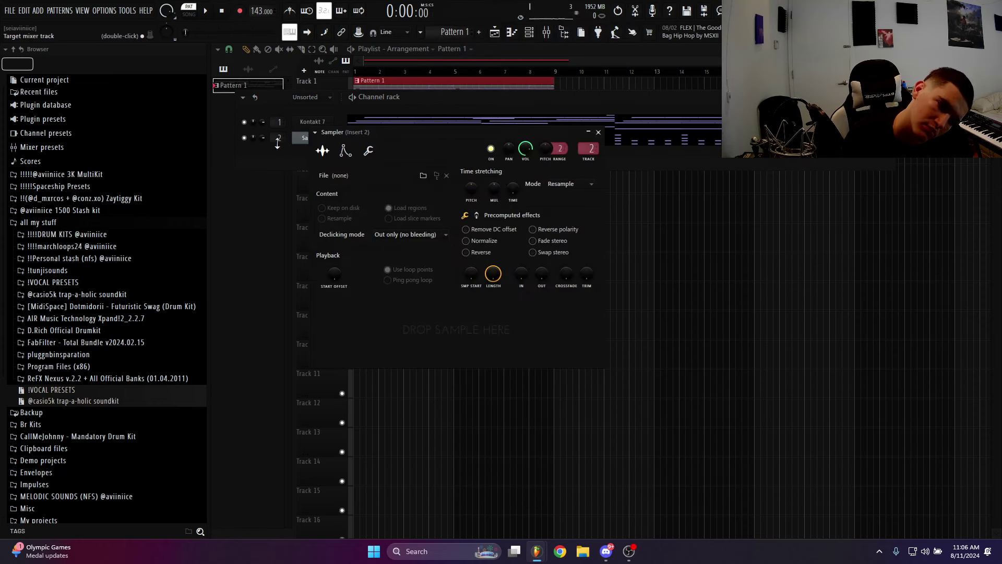
Lower the volume of mixer track Insert 2 to 75%, and lower it slightly further while the arrangement plays in song mode
key(F9)
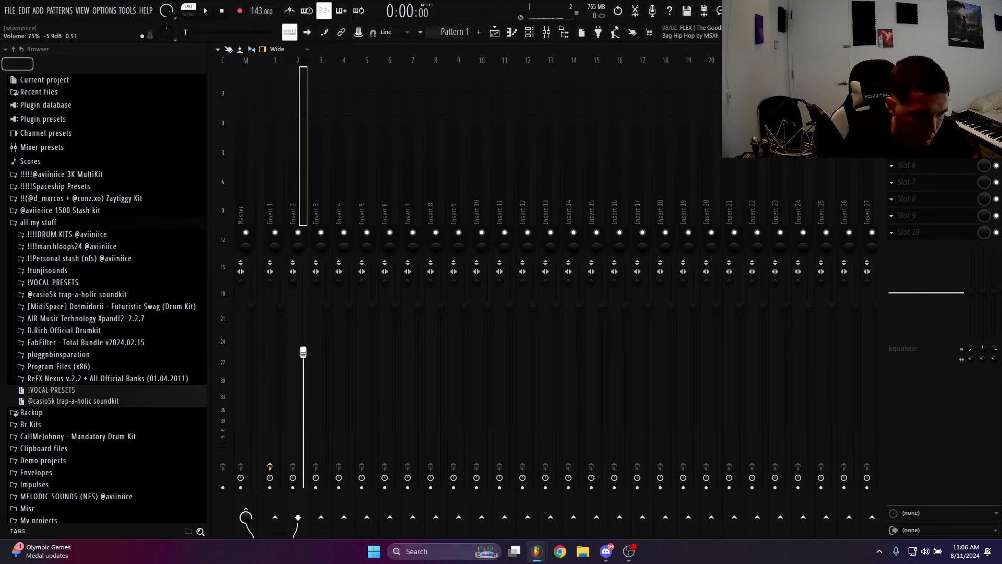
click(500, 37)
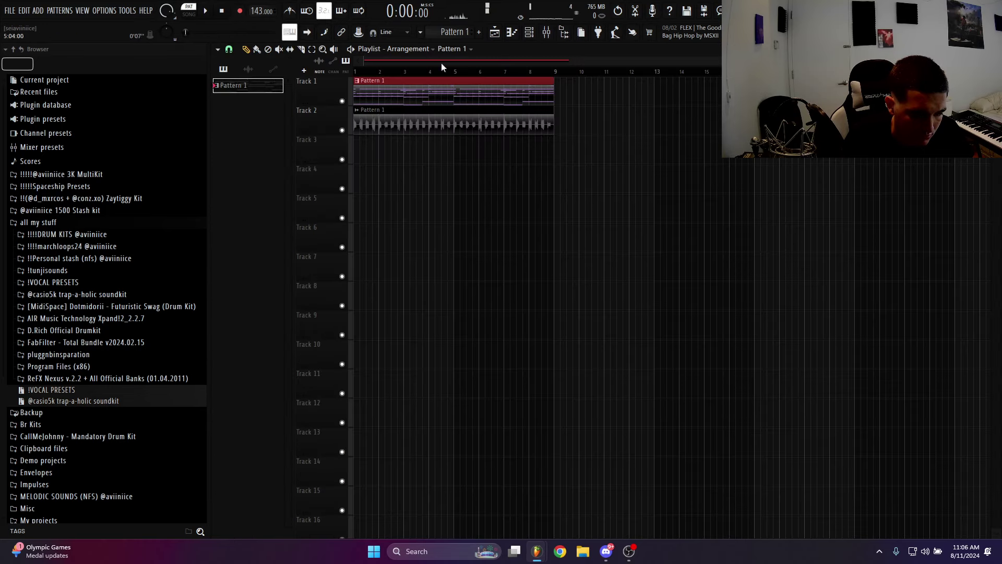
click(546, 33)
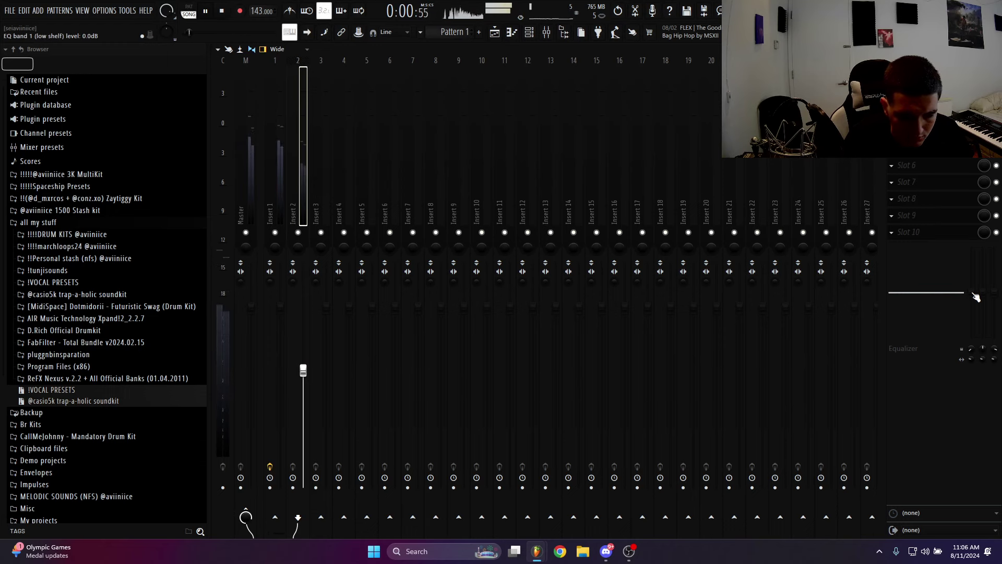
Add a new Kontakt Portable x64 channel below the Sampler in the channel rack
click(496, 32)
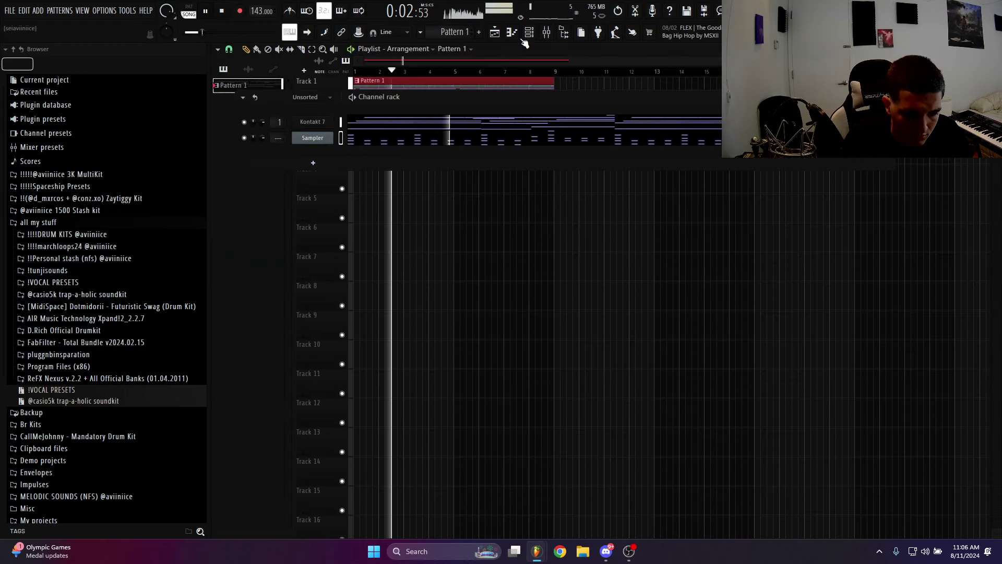
right_click(313, 125)
click(337, 144)
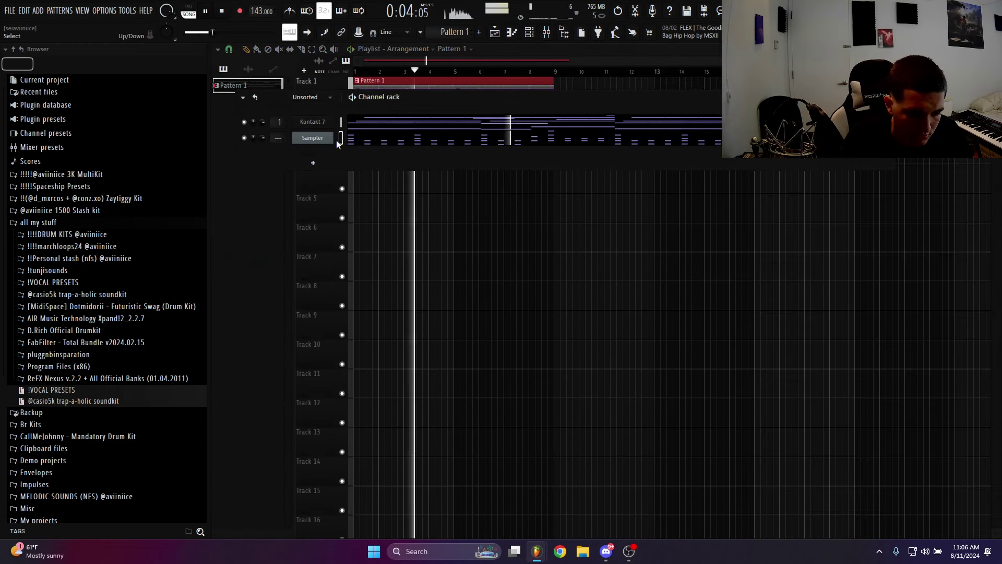
click(313, 163)
click(351, 180)
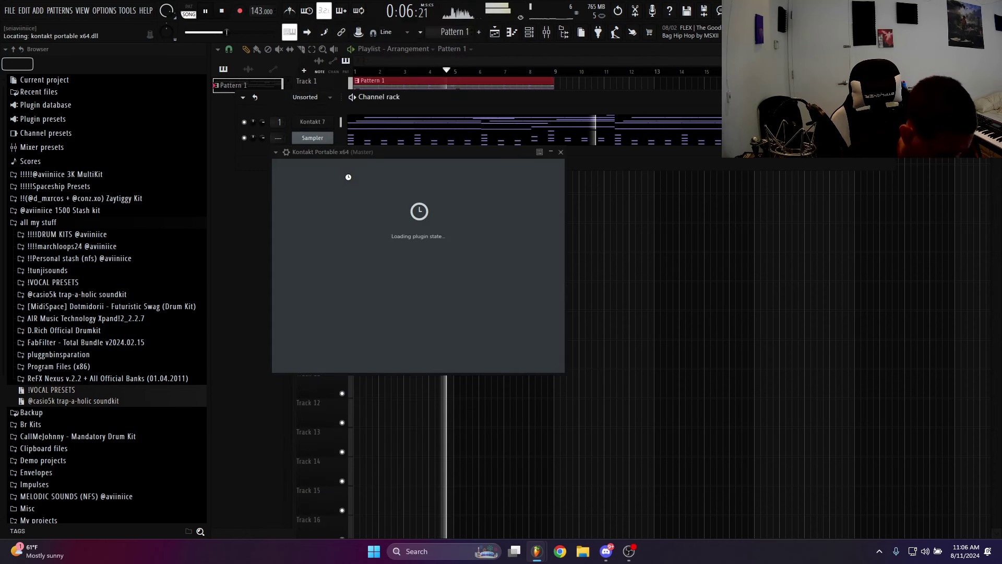
scroll(308, 272, down, 3)
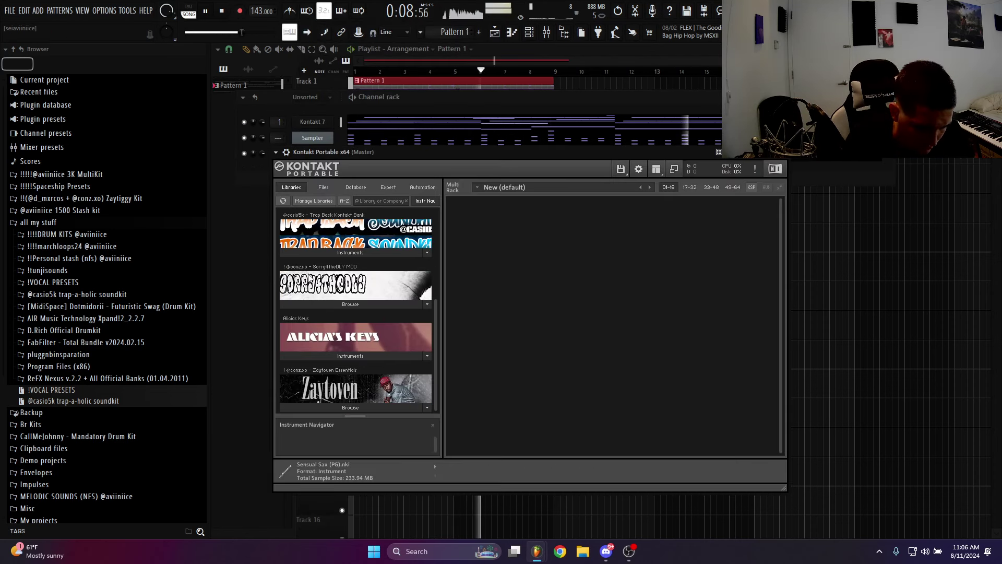
scroll(353, 316, up, 2)
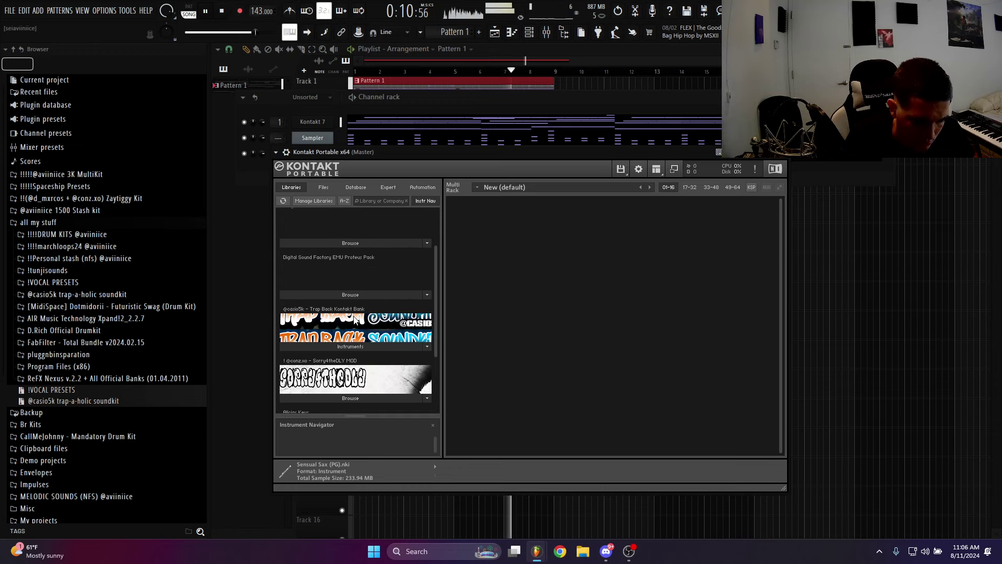
click(355, 359)
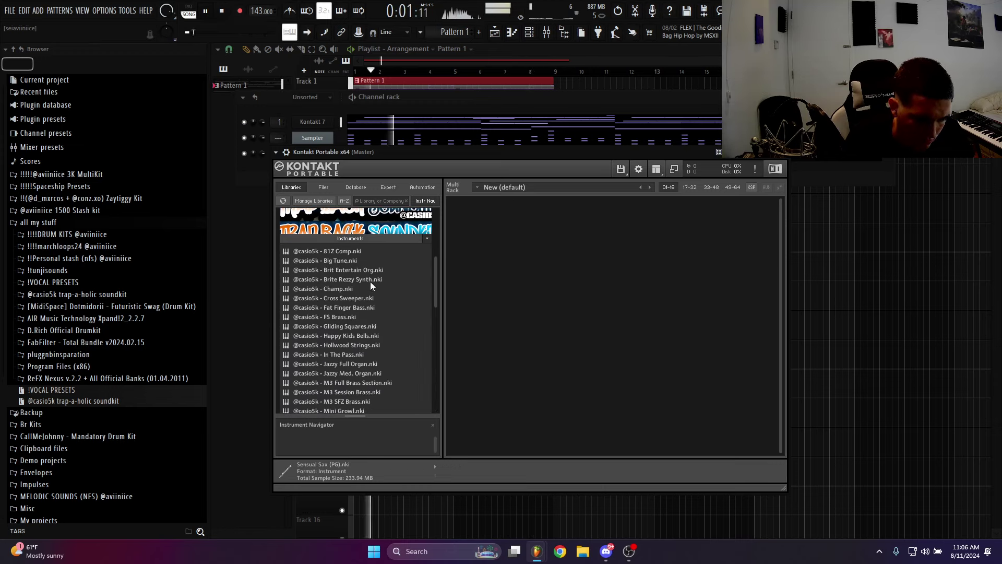
double_click(368, 297)
Draw consecutive long B4, A#4 and D#5 notes filling bars 1 to 4 of the Cross Sweeper channel and articulate them
key(F7)
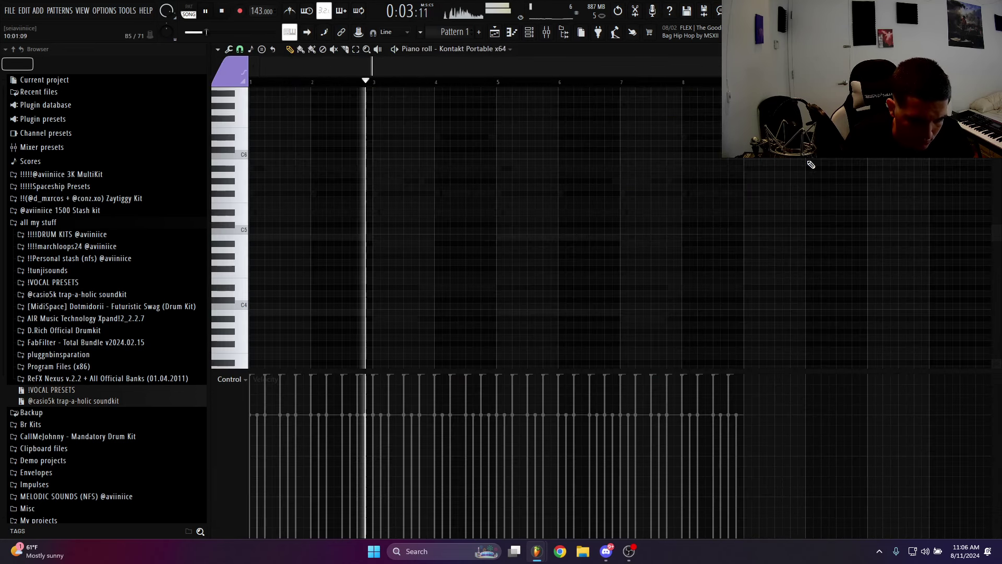
click(252, 238)
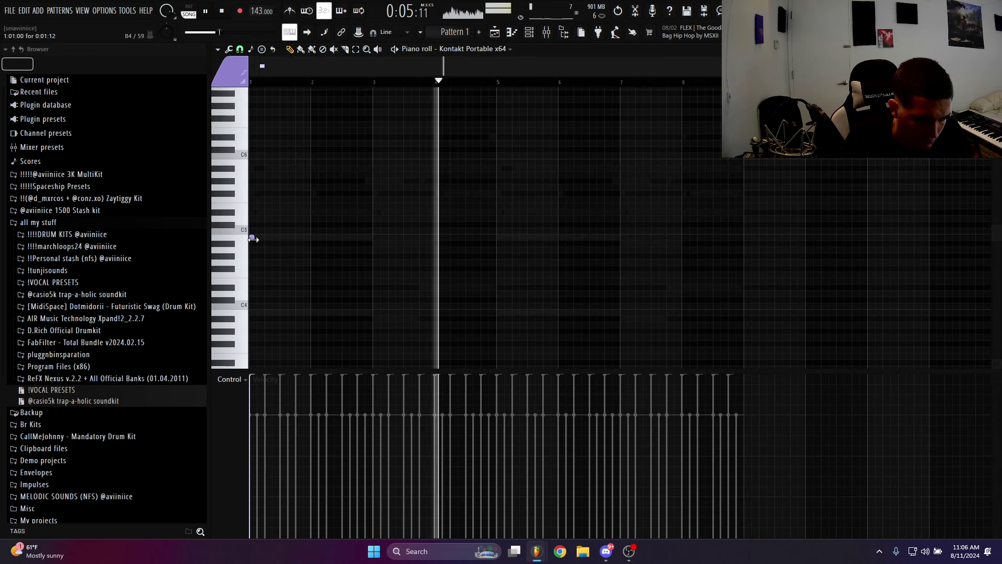
drag(252, 238, 372, 242)
scroll(373, 242, up, 3)
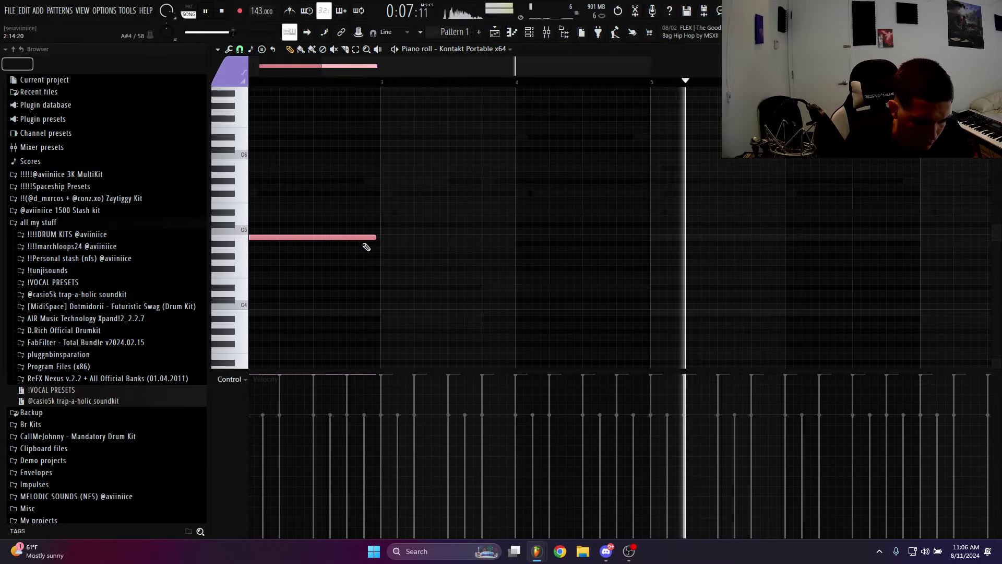
scroll(373, 245, up, 2)
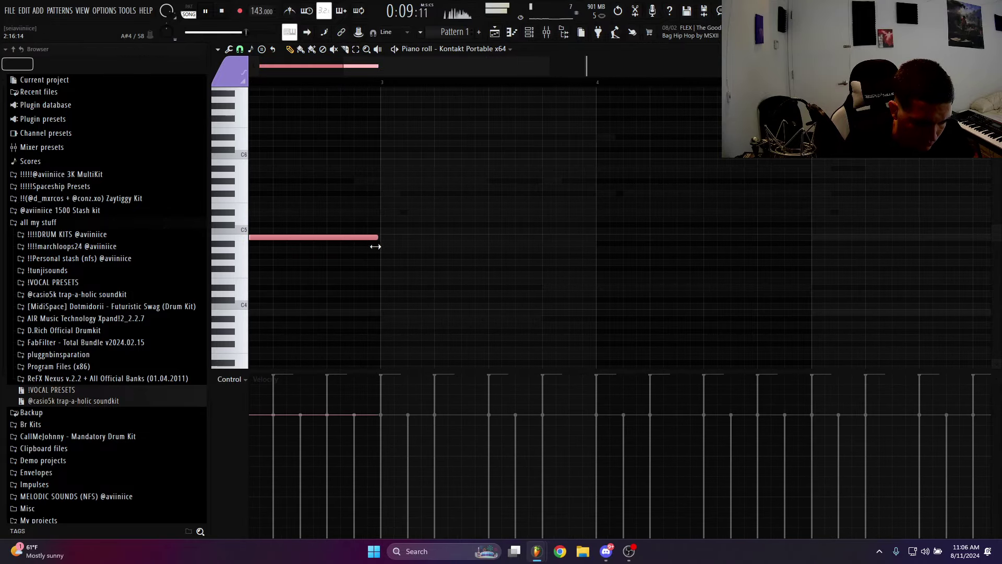
click(384, 243)
scroll(485, 244, down, 2)
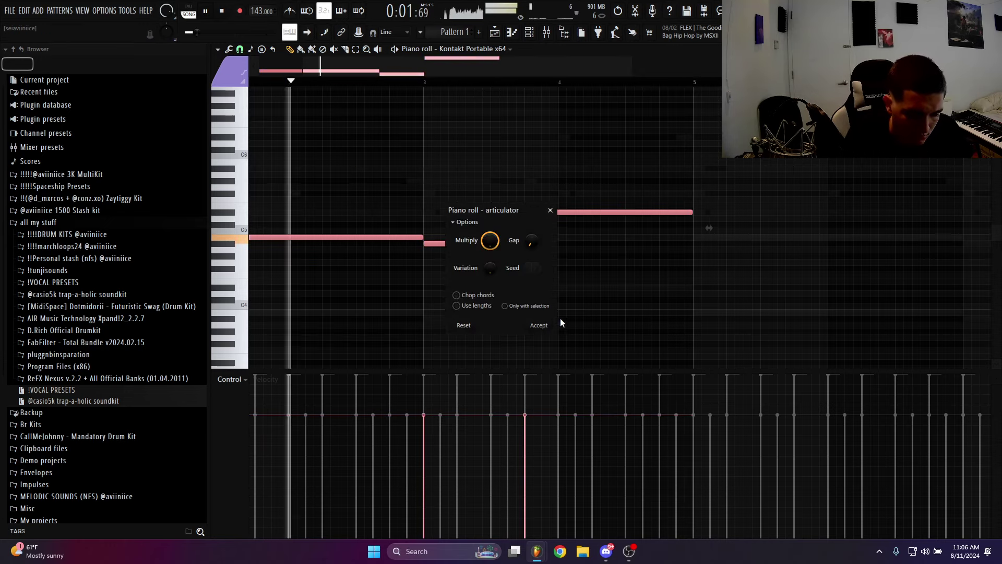
click(539, 325)
Repeat the Cross Sweeper phrase from bar 5 and double all its notes one octave higher
key(ctrl+b)
scroll(522, 287, down, 2)
drag(519, 239, 539, 83)
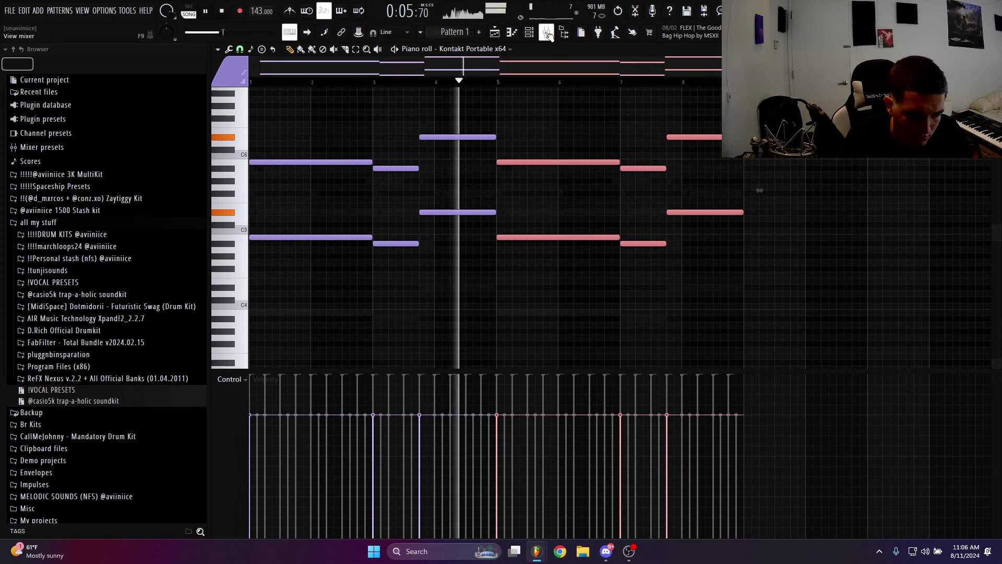
Route the Kontakt Portable x64 channel to mixer track Insert 3
key(F9)
click(528, 32)
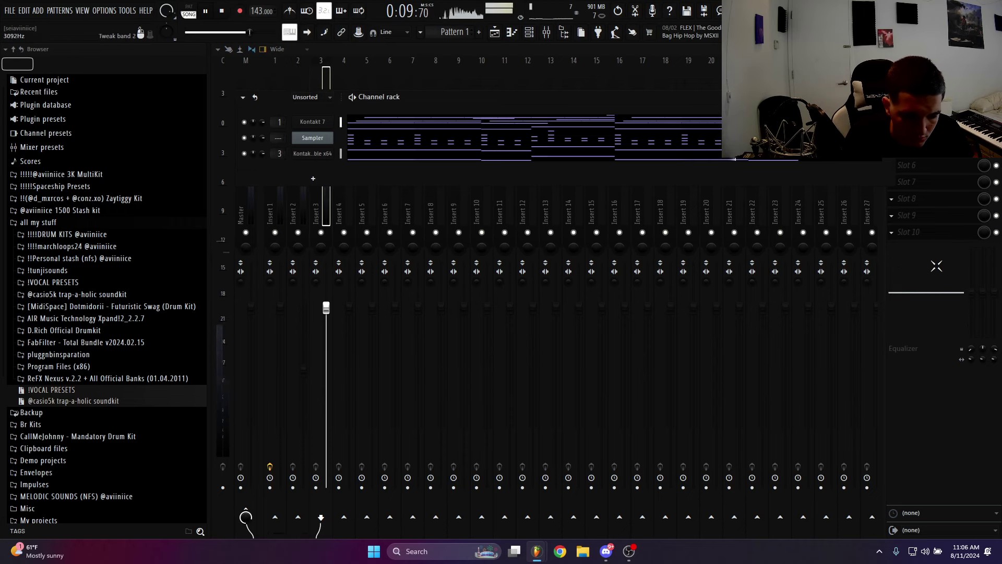
click(919, 82)
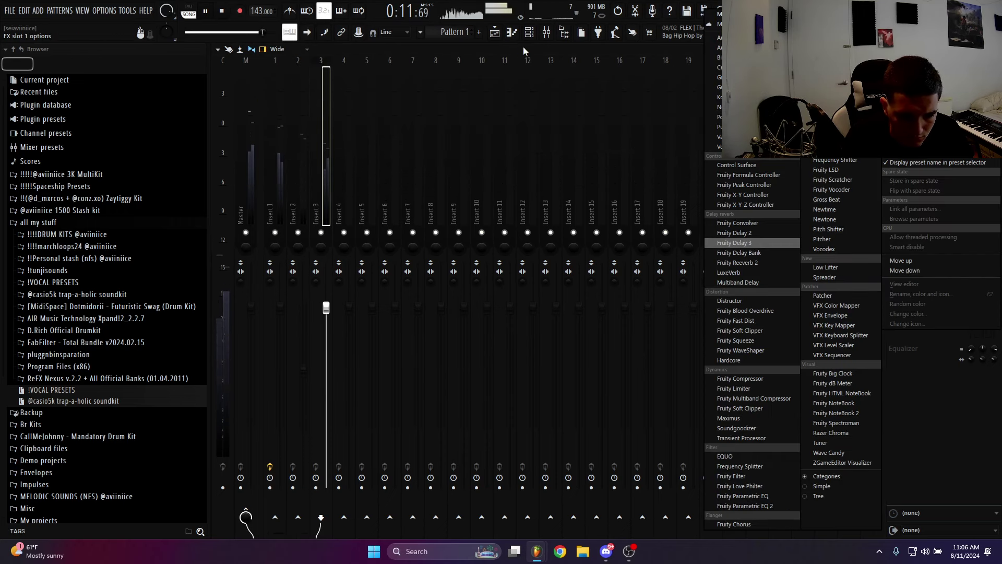
Raise all notes of the Kontakt Portable x64 channel by one octave in the piano roll
click(514, 35)
click(455, 48)
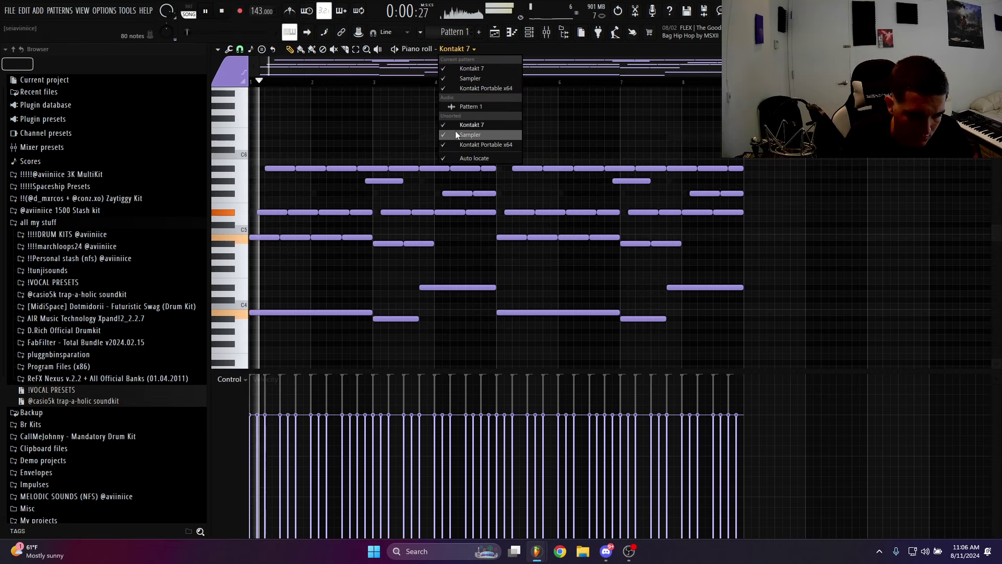
click(466, 143)
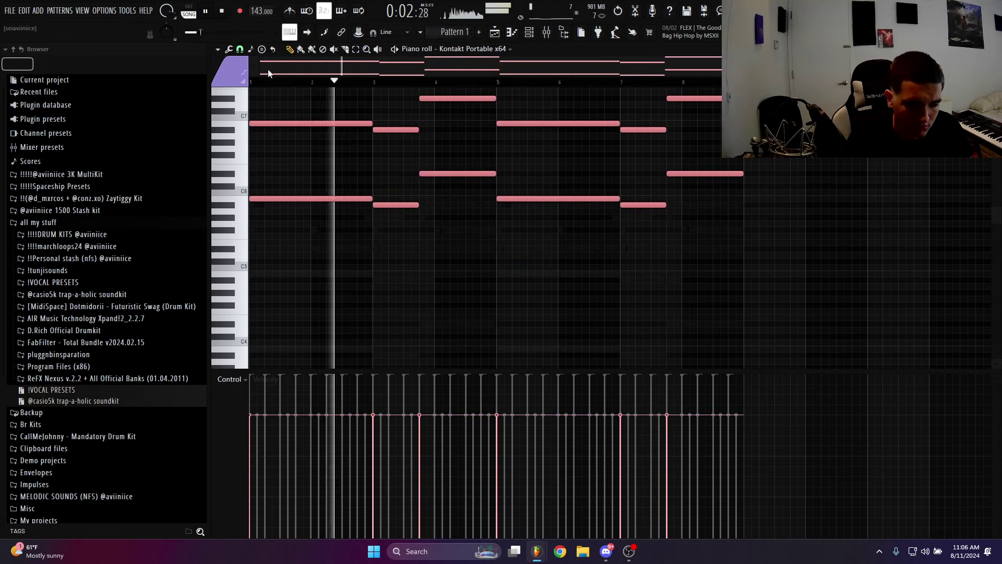
Cut the low end of Insert 3 by 18 dB at 90 Hz with its equalizer and lower its volume to 76%
key(F9)
click(911, 232)
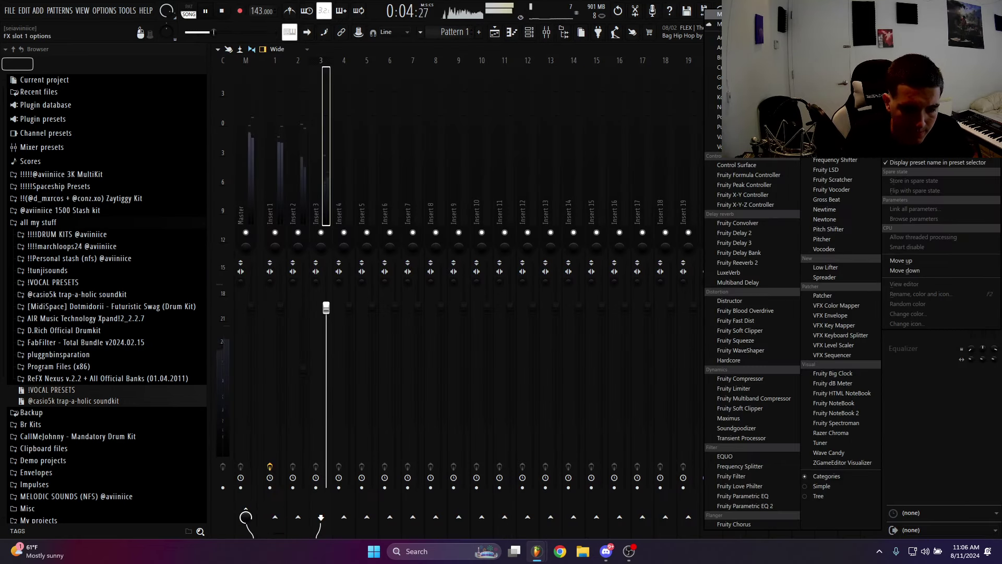
click(991, 236)
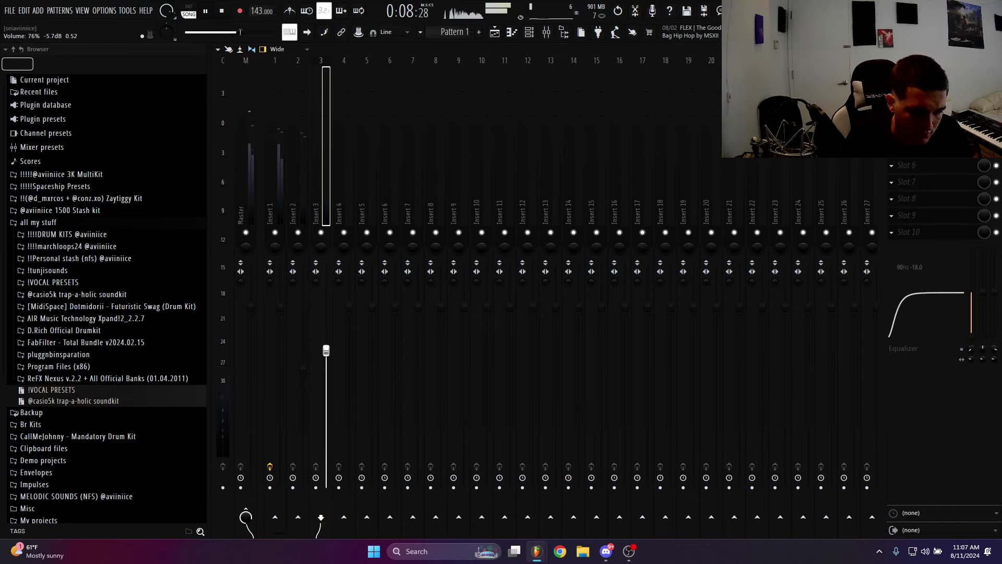
Clone the Kontakt Portable x64 channel in the channel rack and route the copy to Insert 4
key(F5)
key(F6)
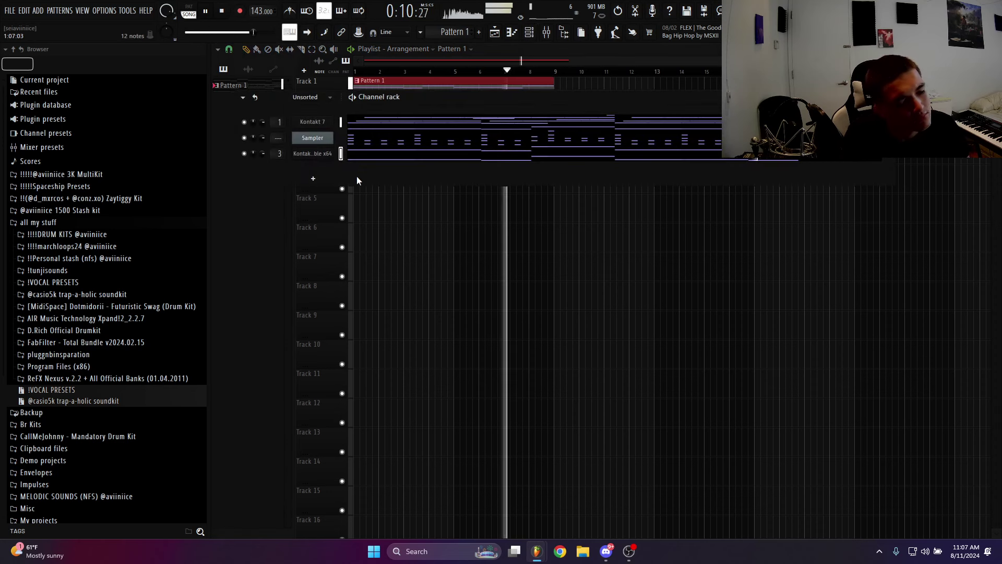
right_click(312, 152)
click(349, 263)
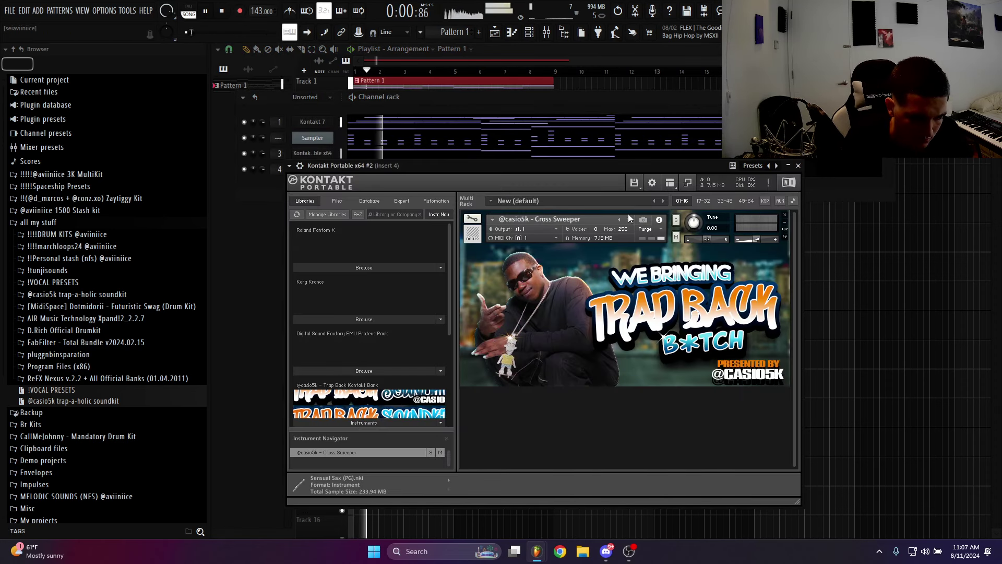
click(785, 217)
scroll(366, 344, down, 5)
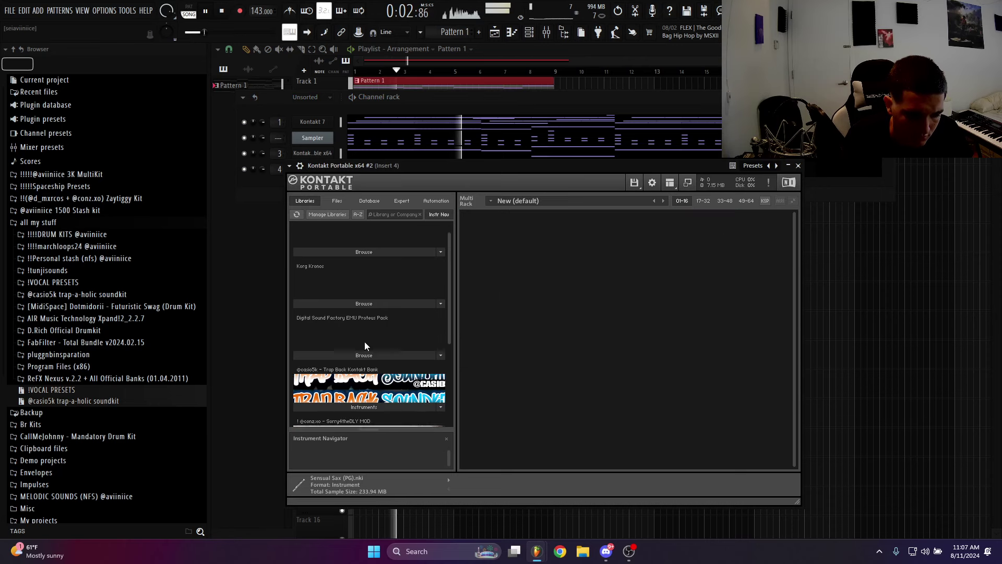
double_click(370, 332)
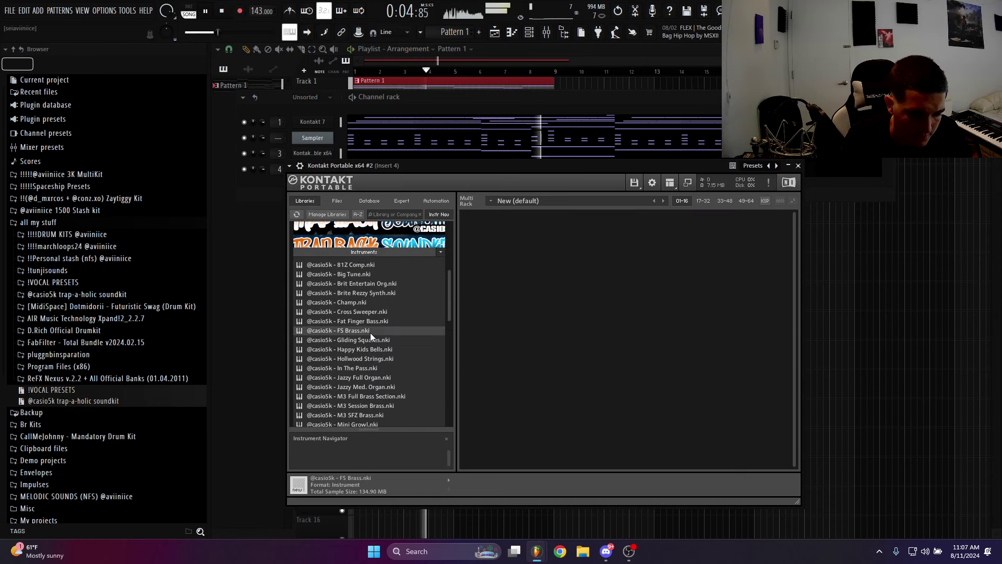
Draw a two-bar B3 note at bar 1 for the brass channel and double it an octave lower at B2
key(F7)
scroll(355, 262, down, 4)
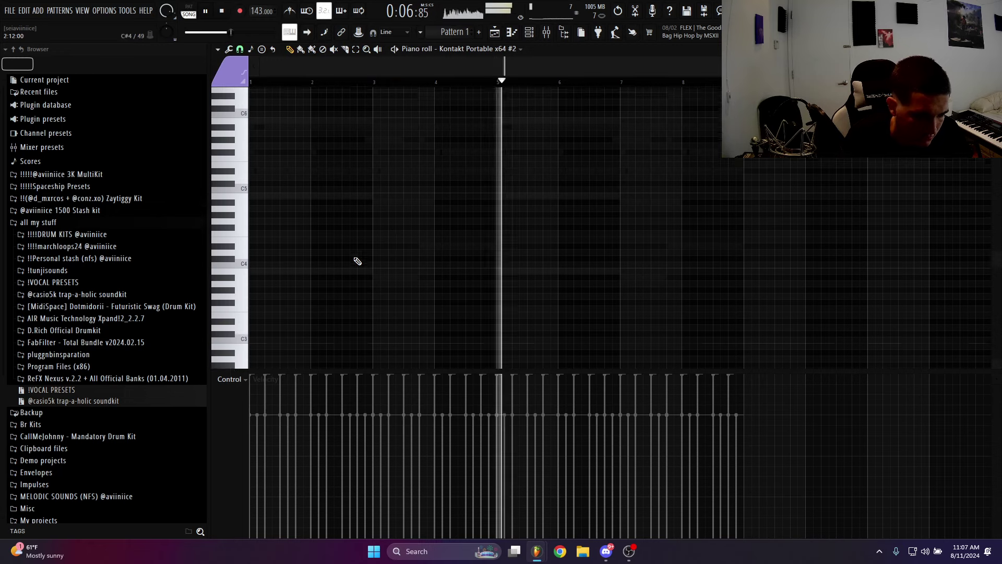
click(256, 236)
drag(294, 237, 371, 237)
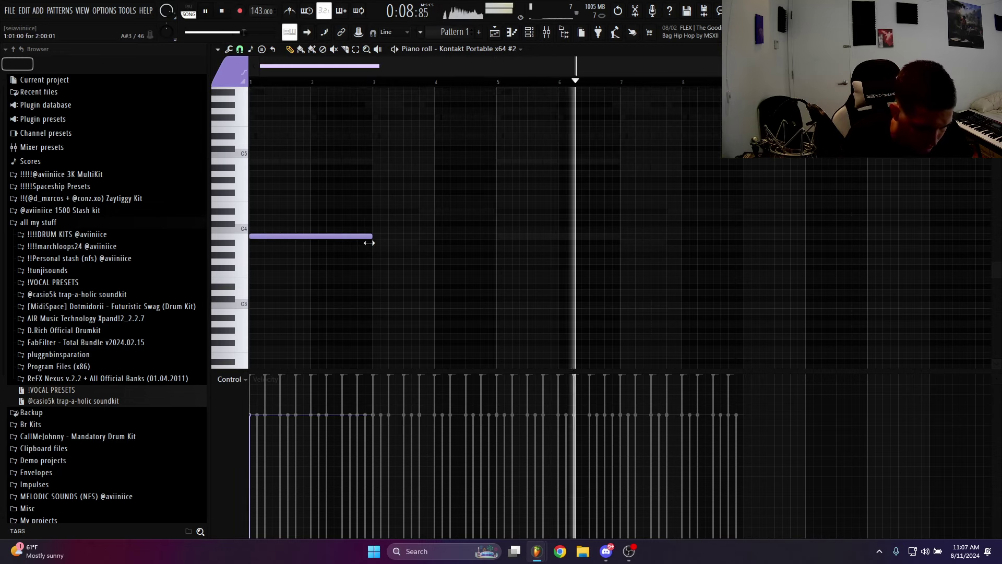
click(264, 311)
drag(279, 320, 307, 214)
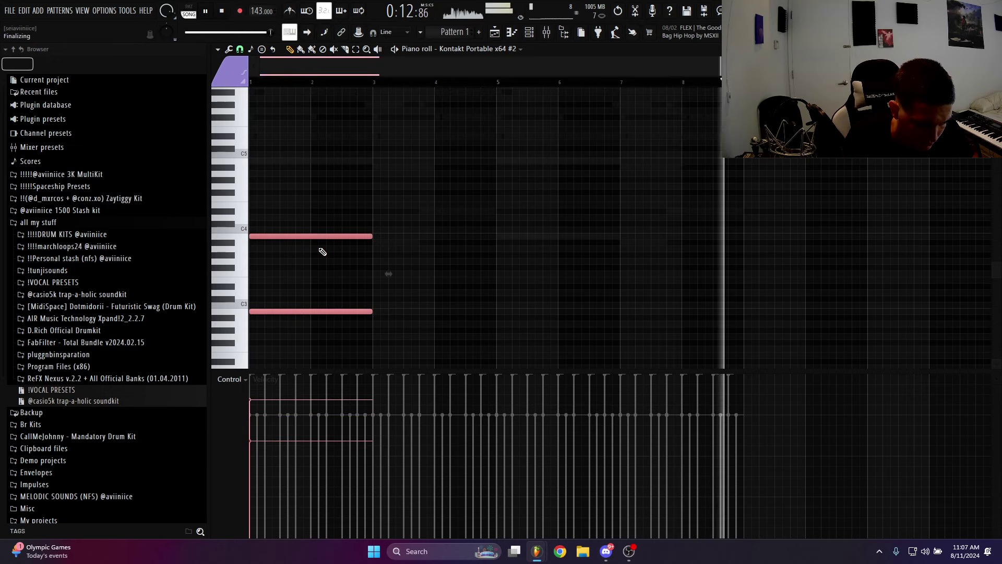
Continue the brass octaves with a shorter A#3 and A#2 pair from bar 3, followed by D#4 and D#3 held until bar 5
key(ctrl+b)
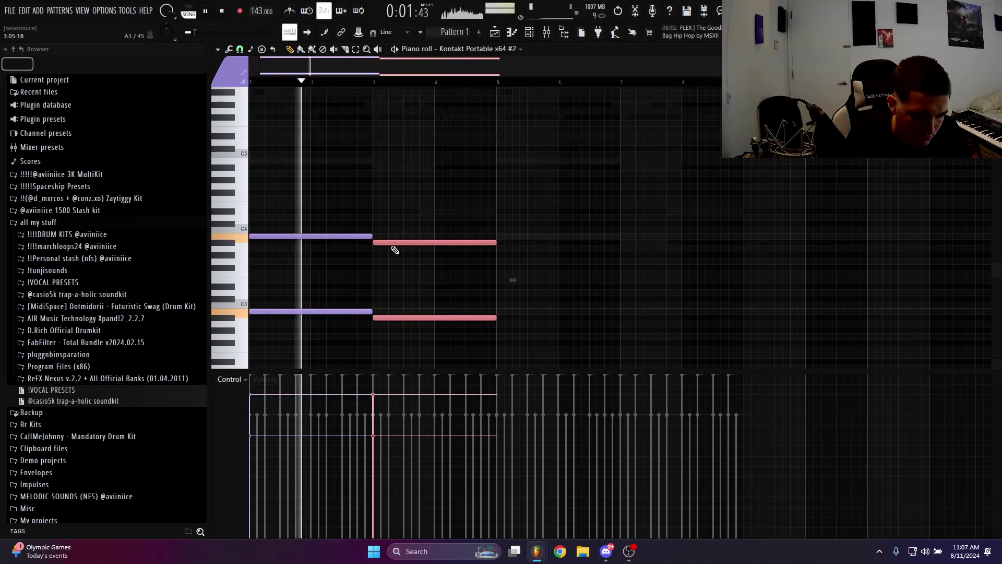
drag(495, 242, 423, 252)
key(ctrl+b)
key(Up)
key(Up)
key(Up)
key(Up)
key(Up)
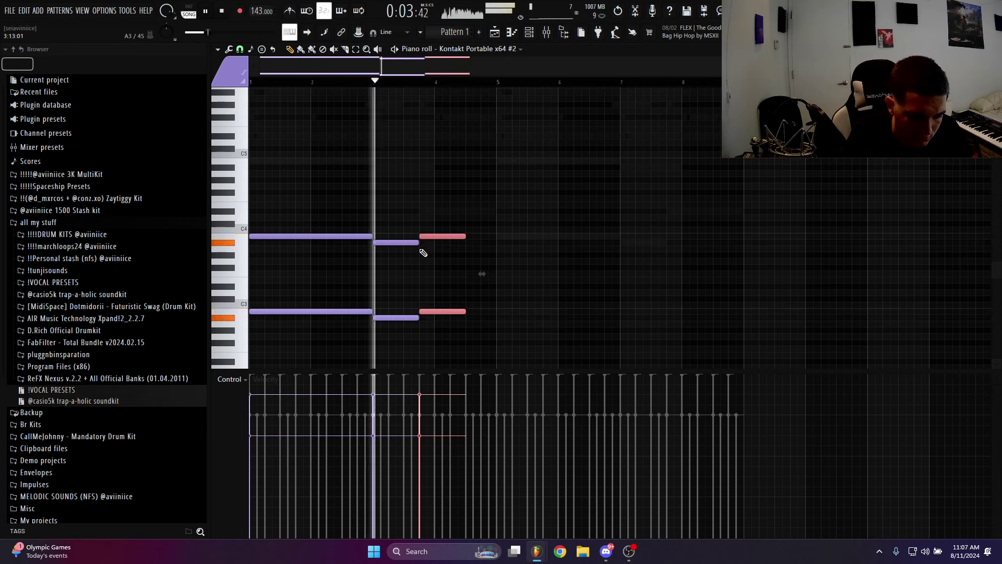
key(space)
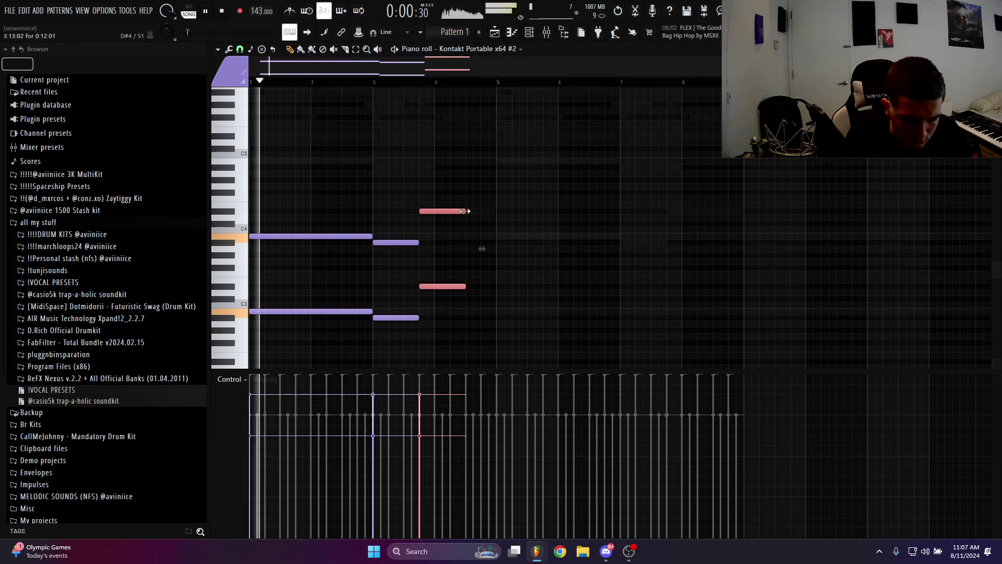
drag(463, 211, 495, 212)
Repeat the four-bar brass phrase from bar 5 and raise the velocity of all its notes slightly
drag(511, 323, 296, 188)
key(ctrl+b)
drag(774, 325, 638, 276)
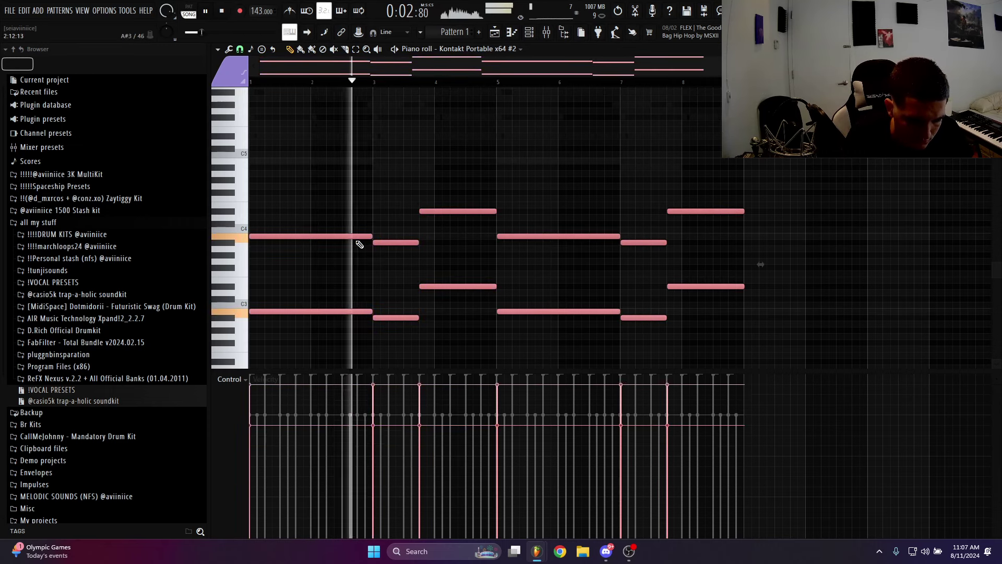
click(463, 228)
Raise the velocity of the brass part's upper-octave notes slightly
drag(732, 347, 276, 269)
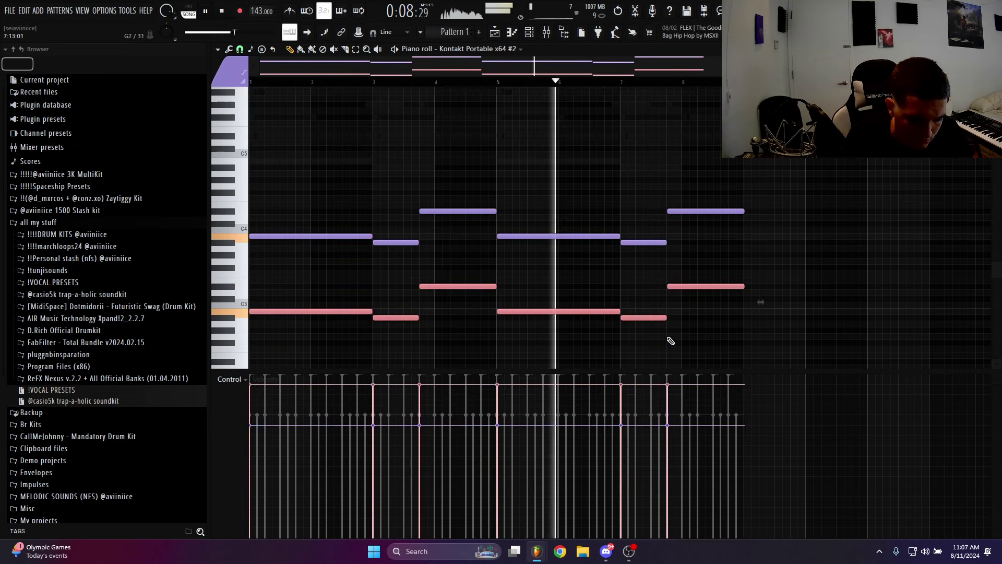
drag(738, 340, 391, 295)
key(ctrl+Up)
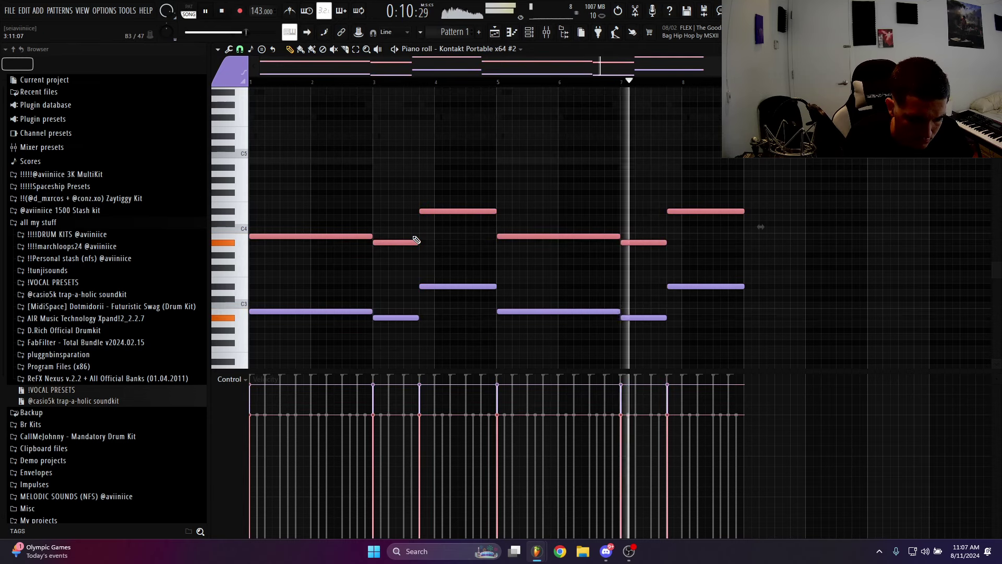
click(564, 161)
Trim the Pattern 1 note clip on Track 1 of the playlist so it ends at bar 9
click(495, 32)
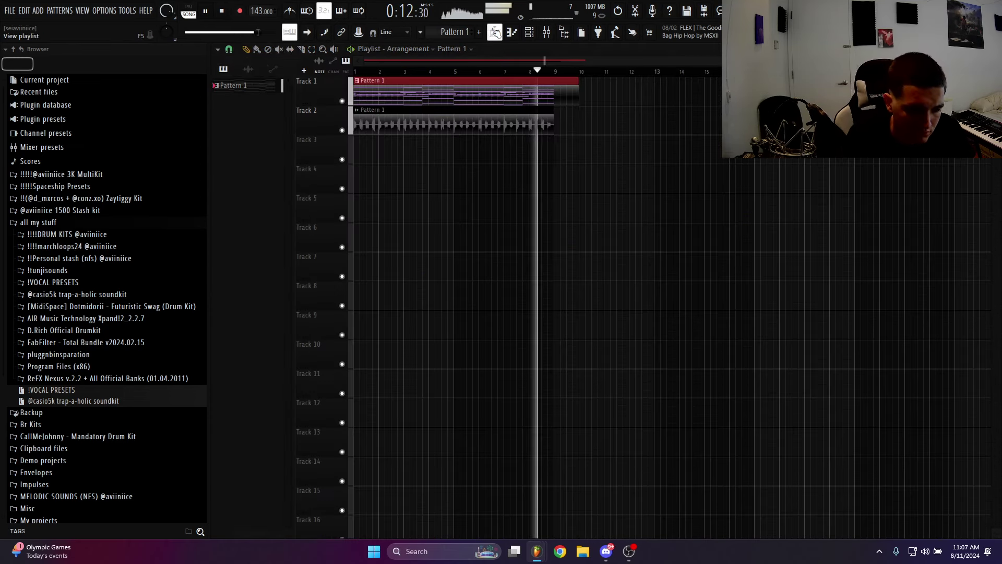
key(F6)
key(F6)
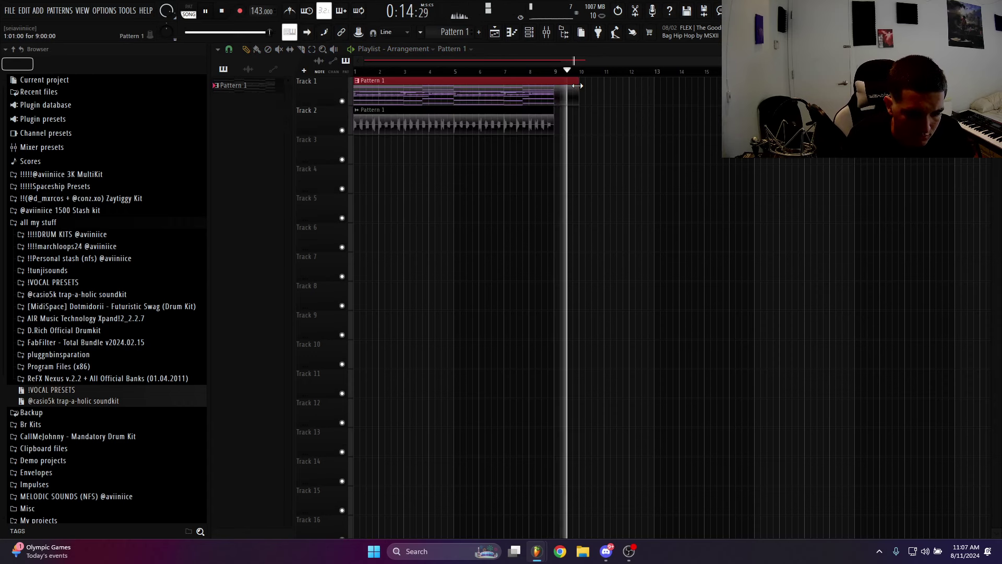
drag(579, 90, 552, 90)
Delete the repeated brass notes from bar 5 onward, leaving the first four-bar phrase
key(F7)
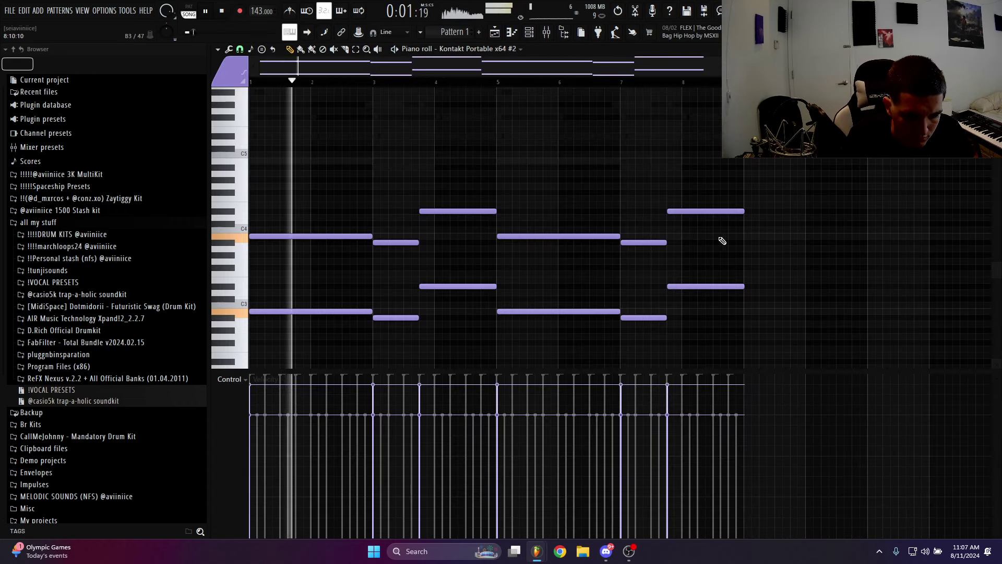
scroll(725, 295, up, 4)
scroll(637, 295, down, 4)
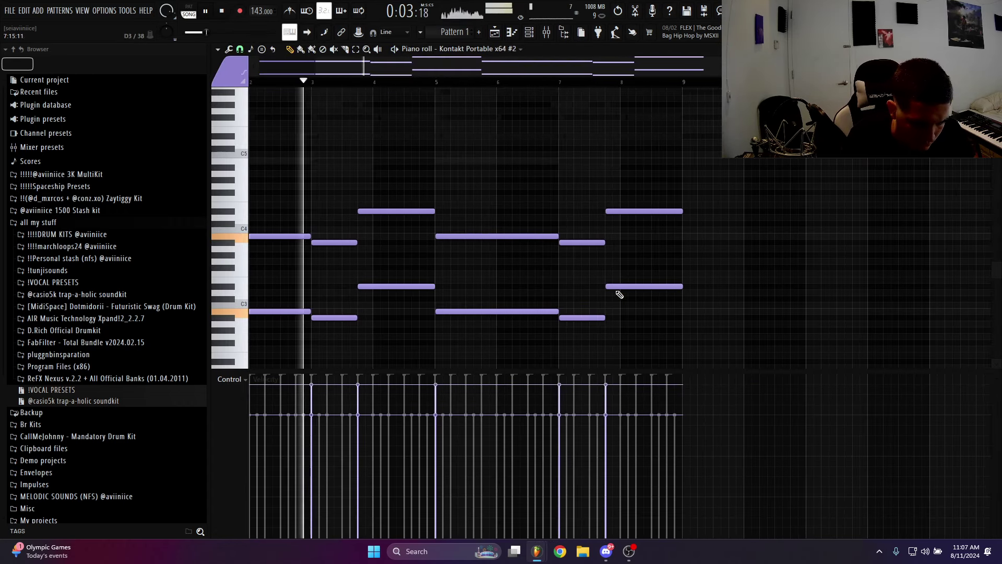
scroll(444, 250, up, 4)
scroll(437, 278, up, 1)
key(ctrl+a)
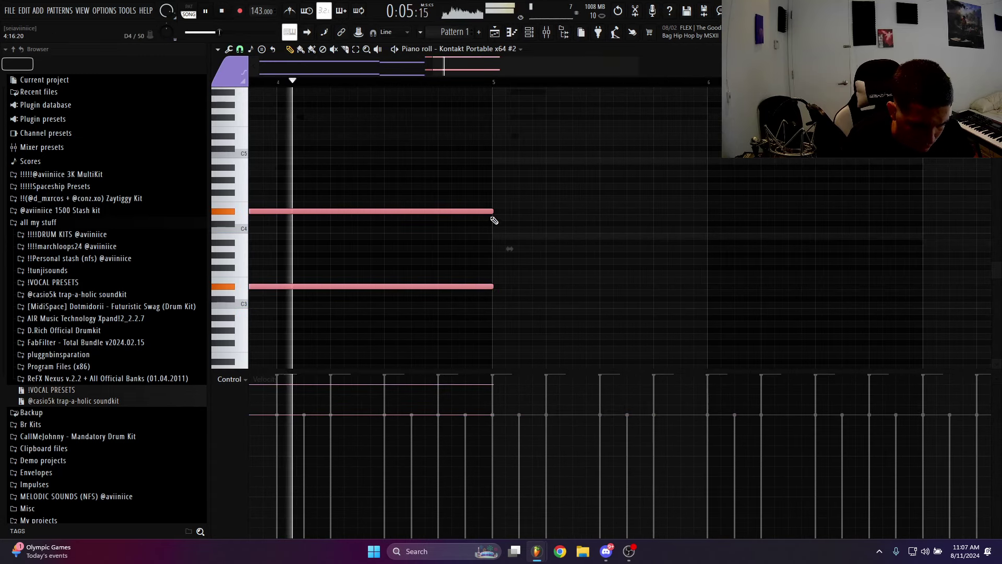
Apply the articulator at 100% to all notes of the four-bar brass phrase and repeat the phrase from bar 5
key(space)
key(space)
scroll(327, 256, down, 4)
scroll(644, 271, up, 4)
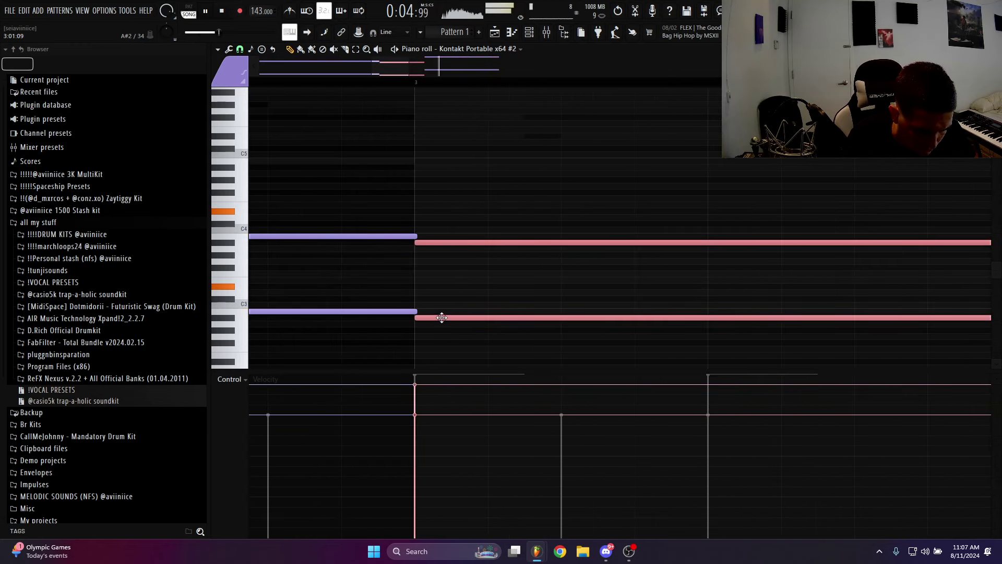
key(ctrl+z)
key(ctrl+a)
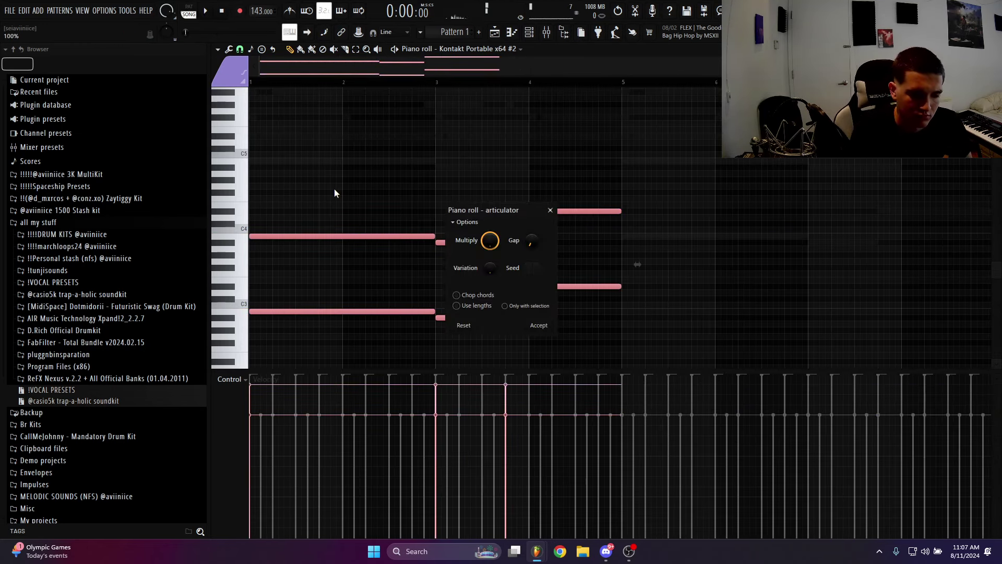
key(space)
click(539, 324)
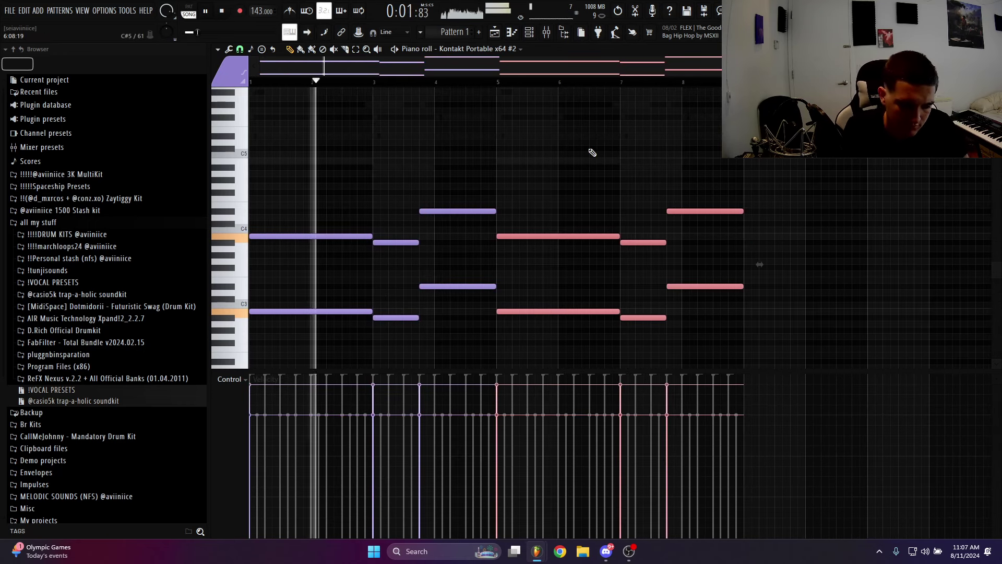
scroll(512, 136, up, 1)
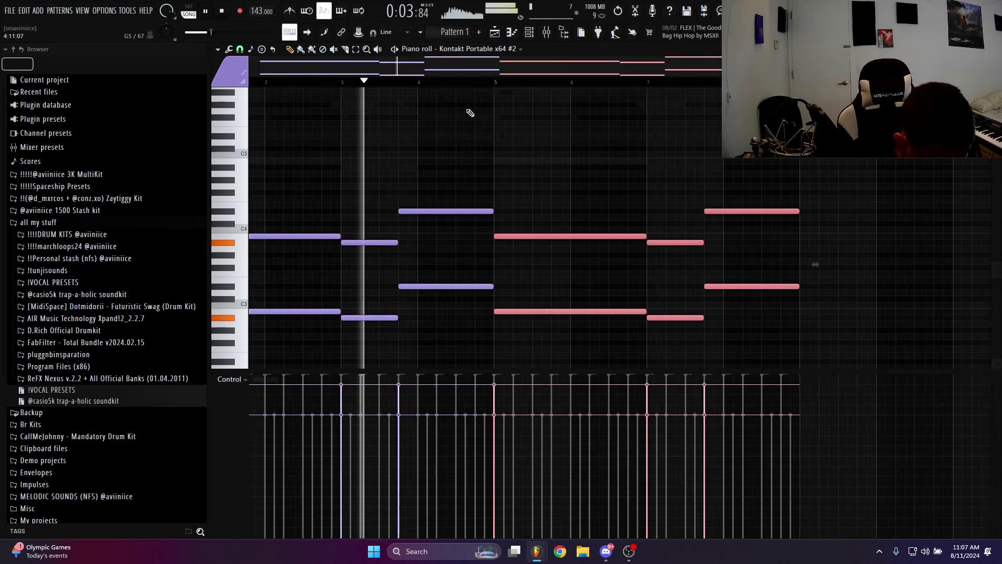
Add another Kontakt Portable x64 channel and route it to mixer Insert 5
click(217, 48)
click(495, 32)
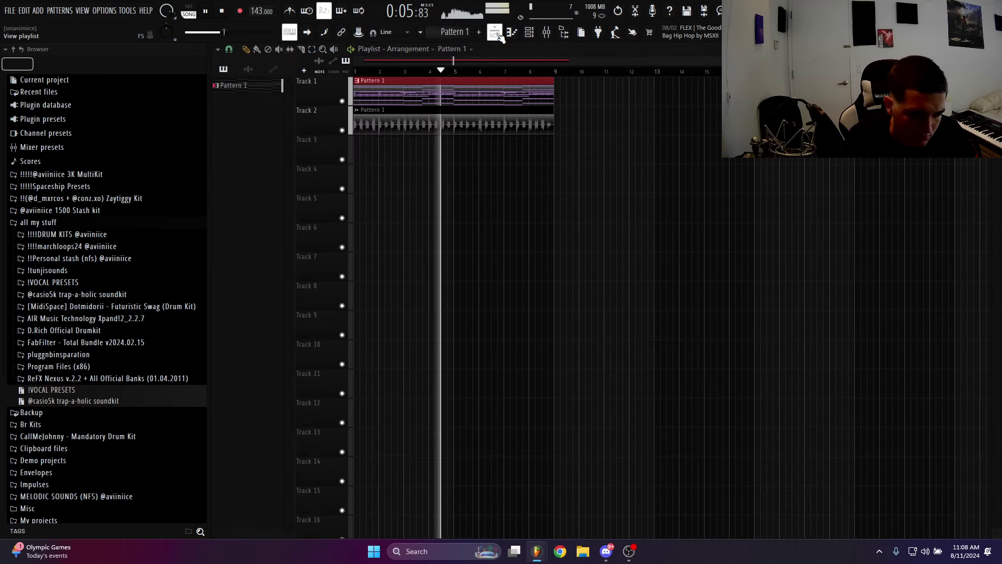
key(F6)
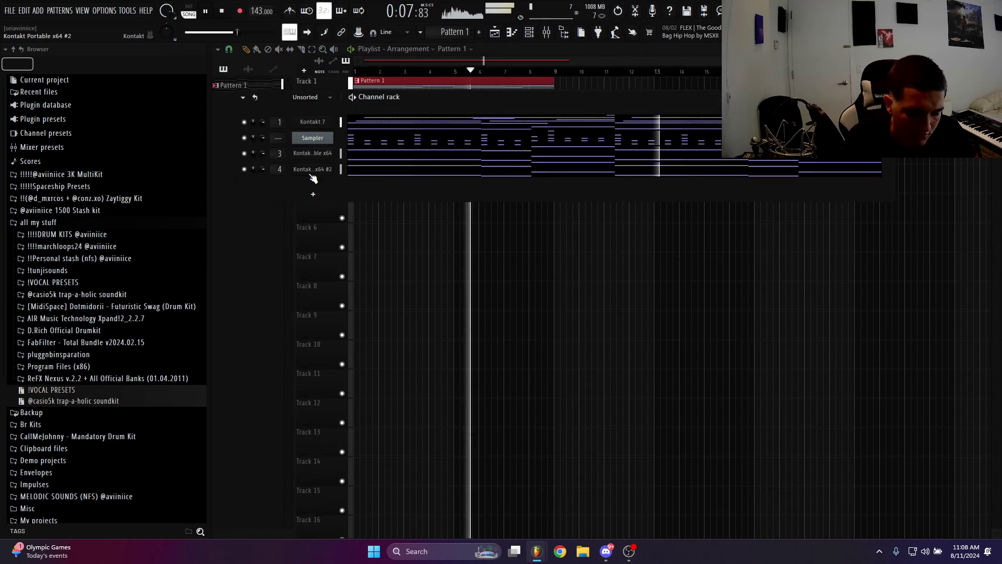
click(316, 195)
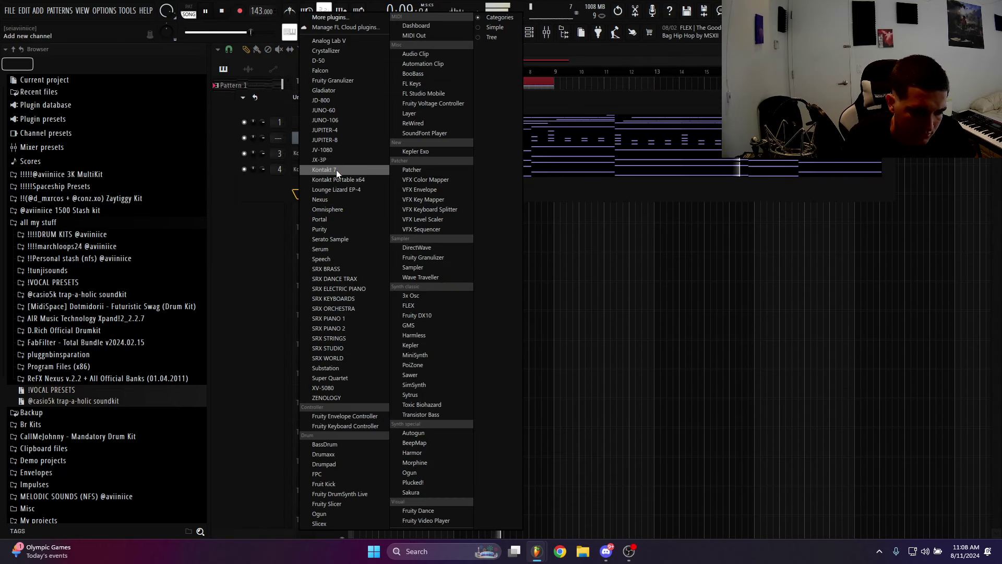
click(336, 178)
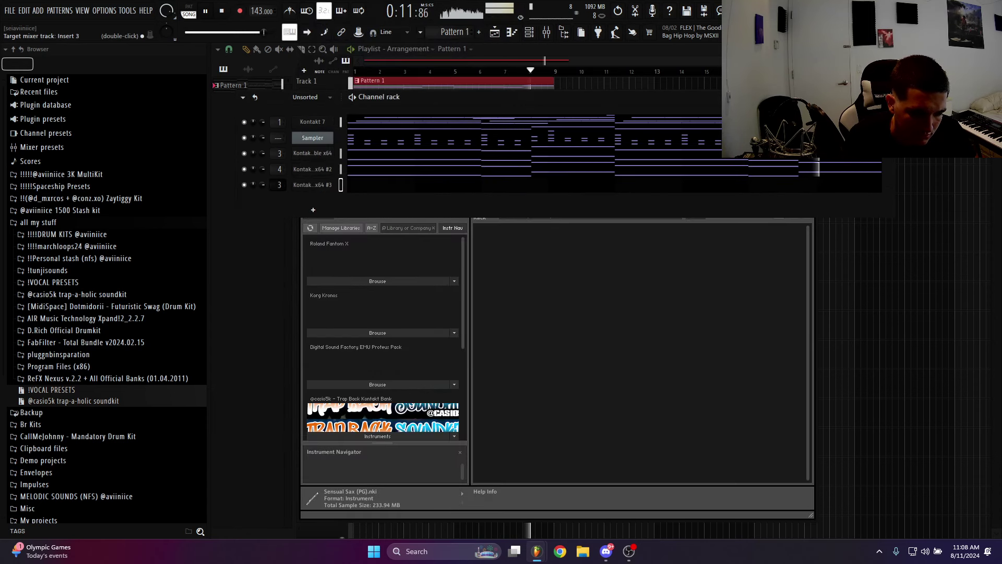
Load the Pizzicato instrument from the Strings folder of the Zaytoven Essentials library
scroll(359, 268, down, 10)
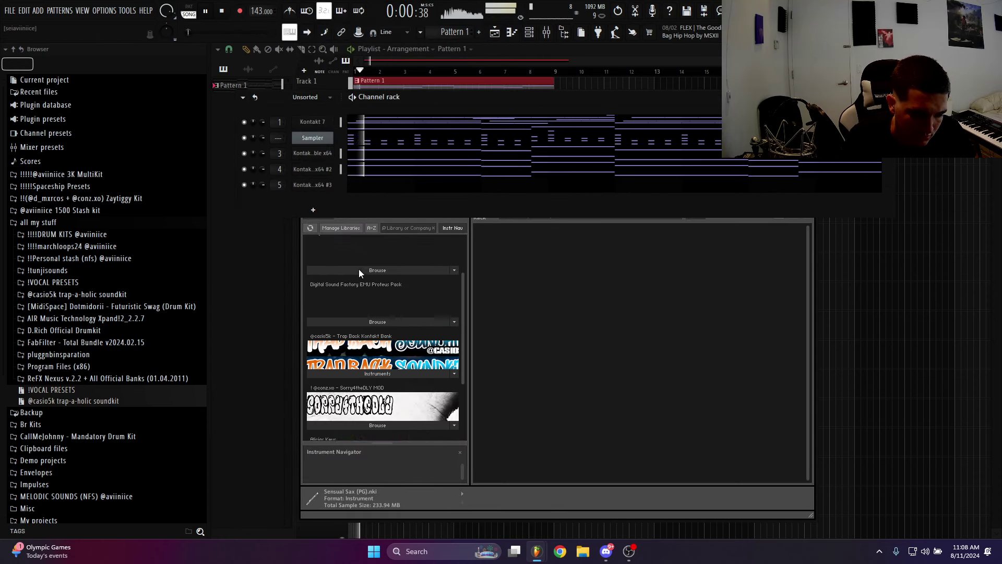
click(378, 435)
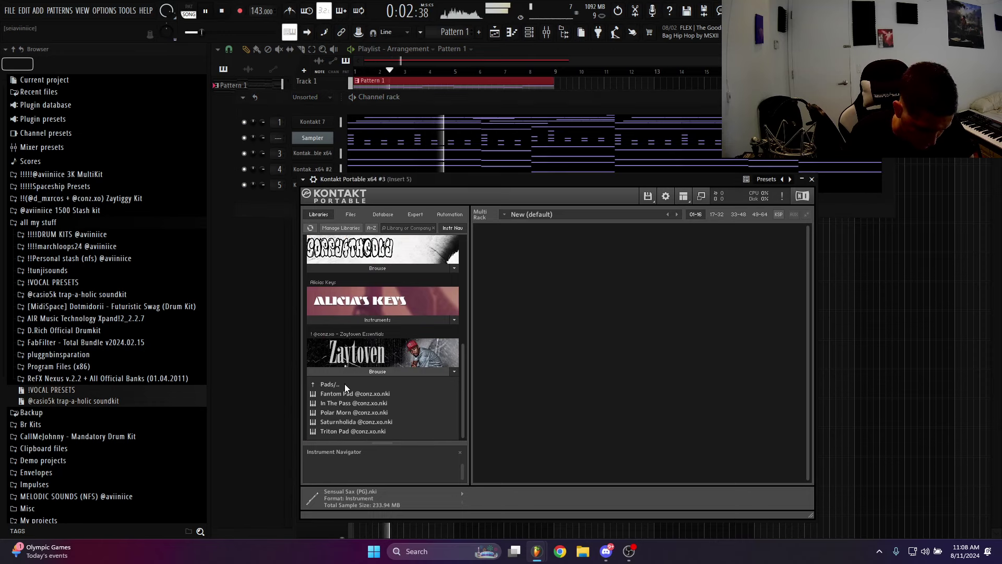
click(342, 394)
scroll(347, 396, down, 2)
click(349, 415)
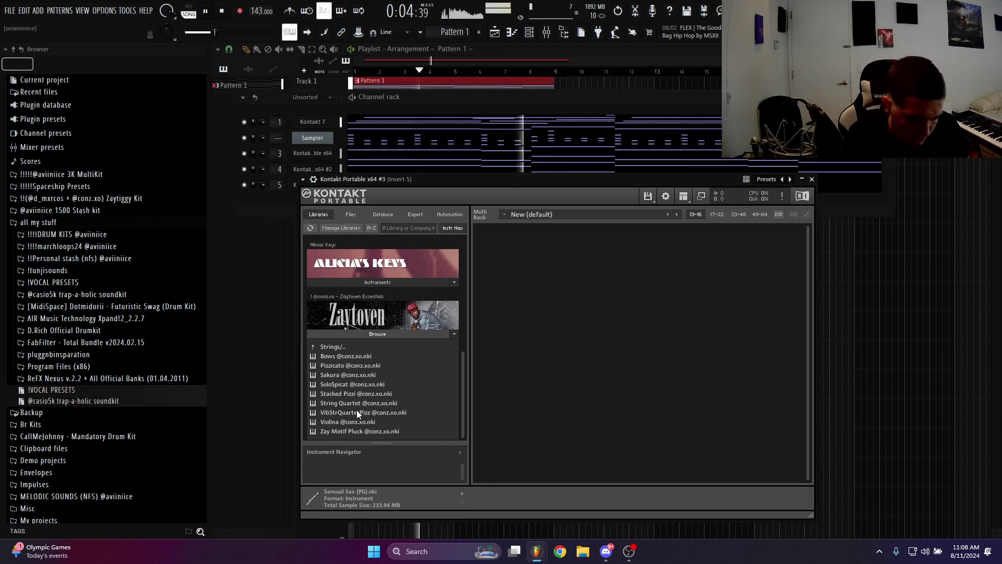
drag(351, 365, 484, 371)
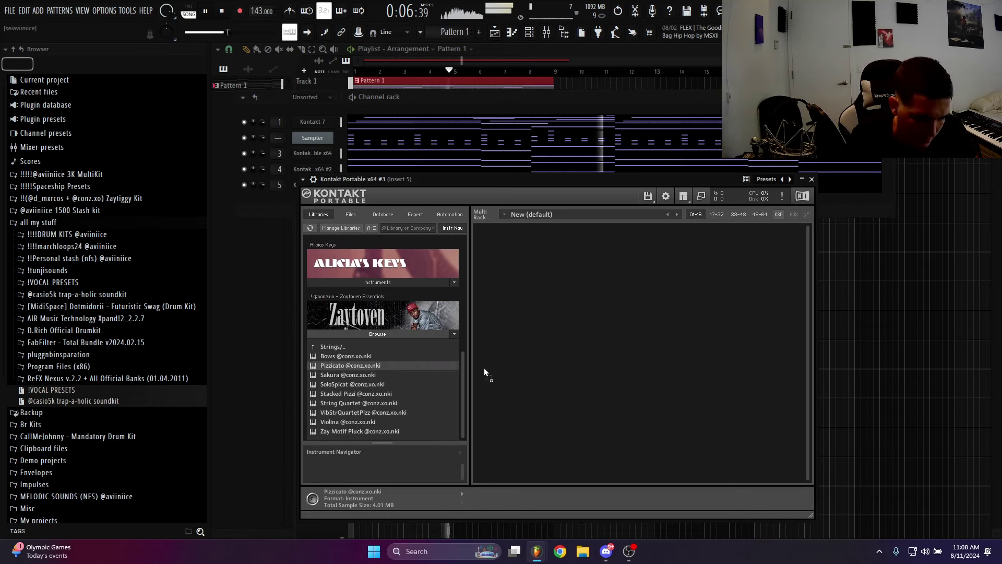
drag(704, 297, 705, 295)
Draw an eighth-note B4 followed by an eighth-note B5 at the start of bar 1 in the pizzicato part
key(F7)
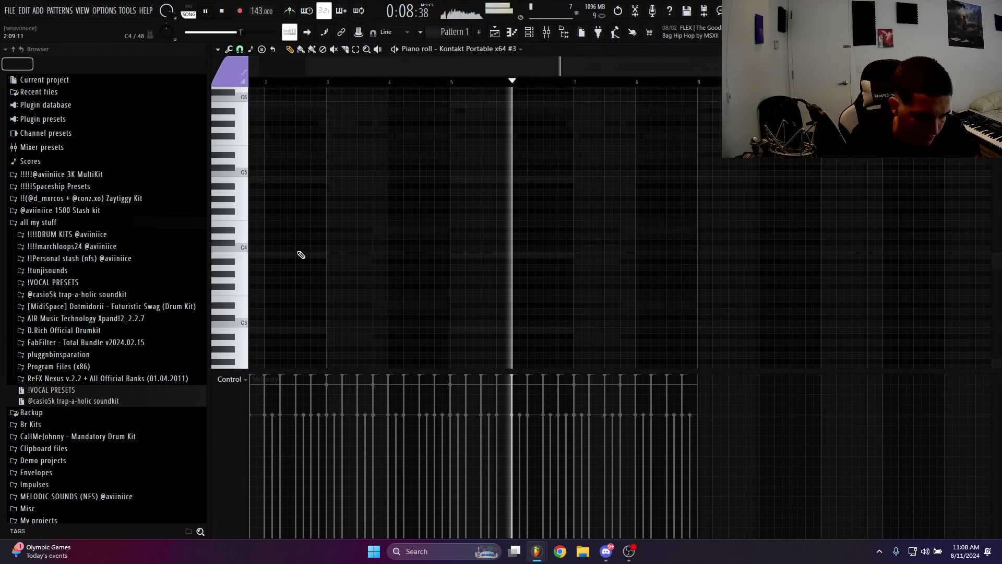
click(260, 217)
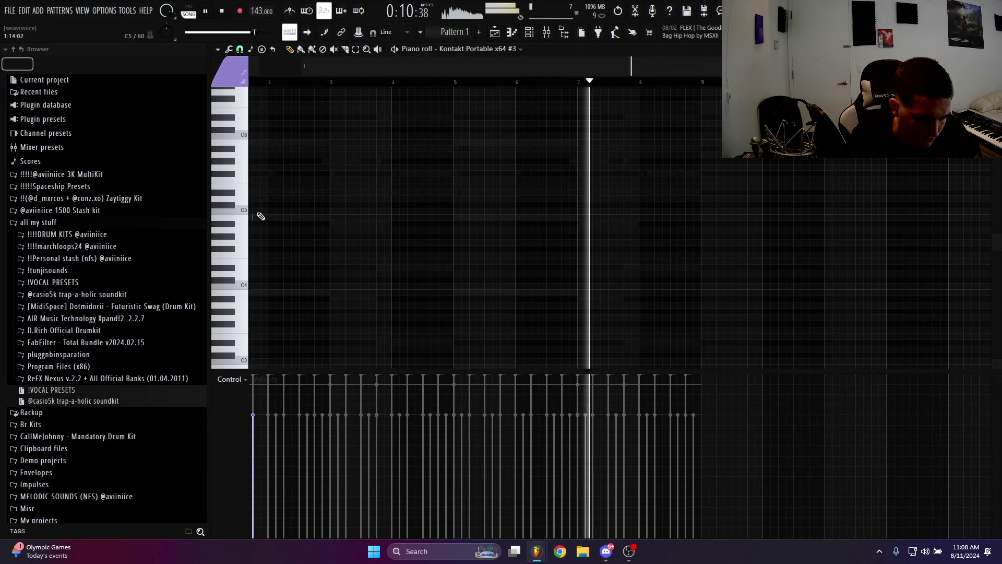
drag(252, 216, 246, 218)
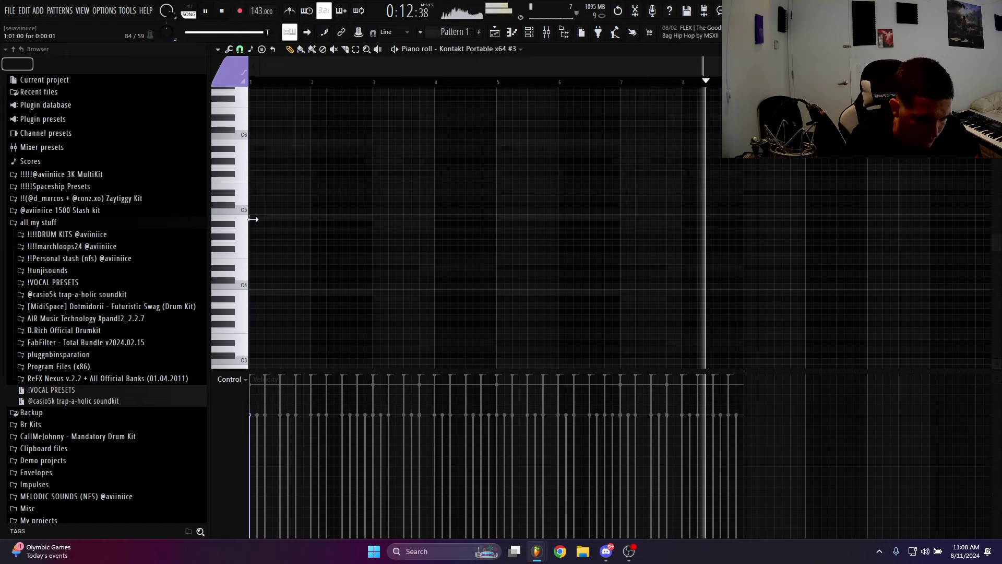
click(259, 143)
key(space)
ctrl+scroll(306, 233, up, 5)
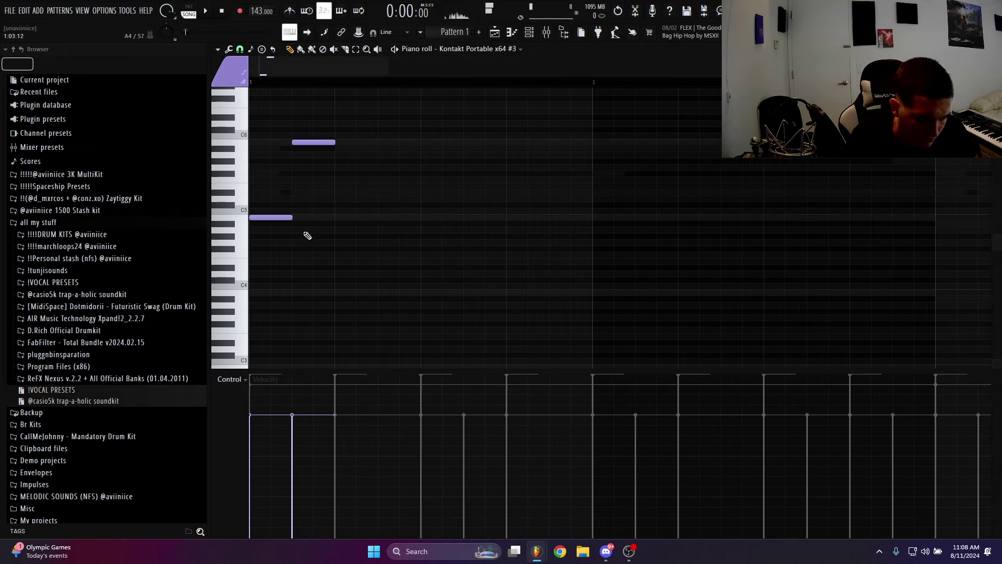
ctrl+scroll(435, 155, up, 3)
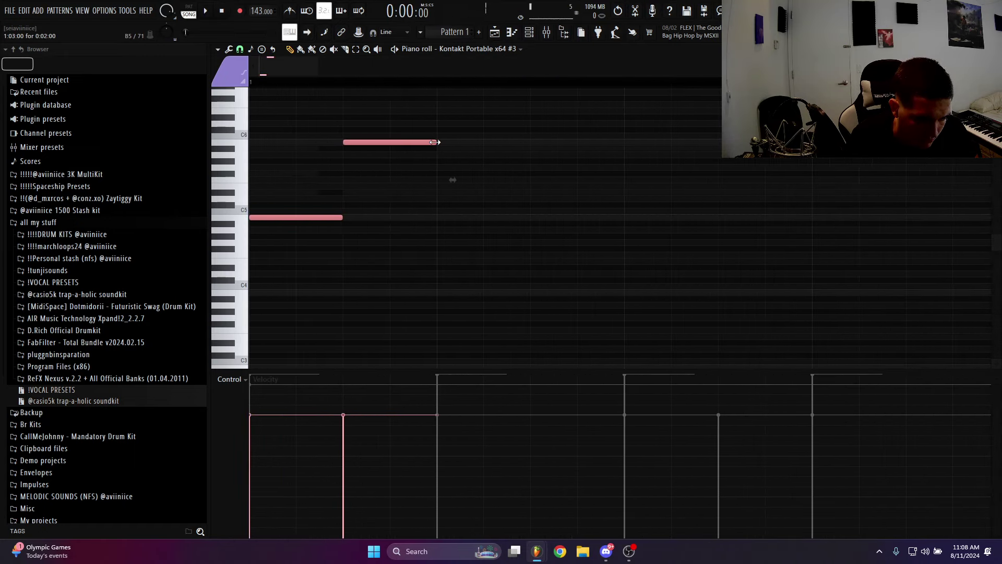
Repeat the B4 and B5 pair through bars 1 and 2, then duplicate it into bars 3 and 4 one semitone lower
ctrl+scroll(355, 256, down, 8)
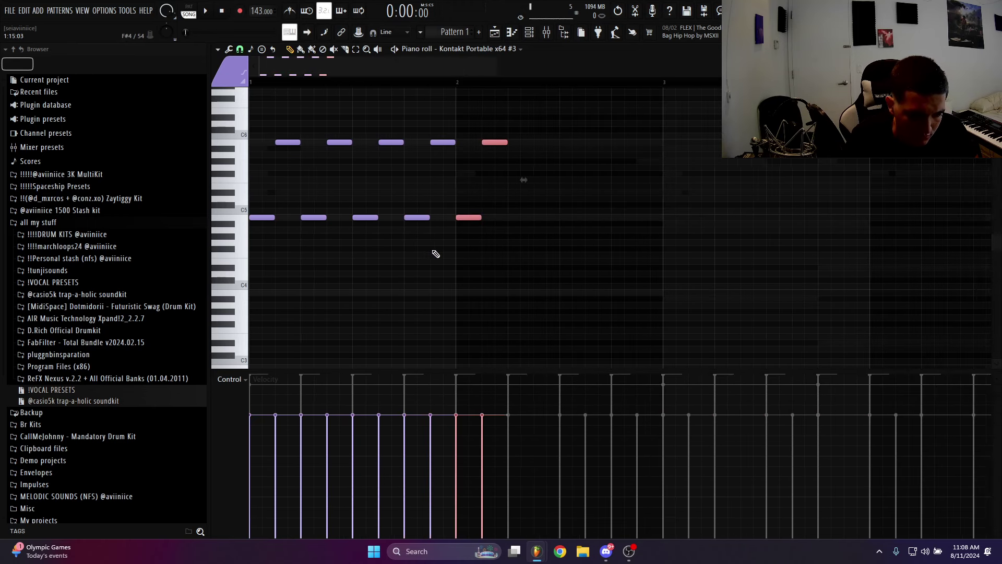
key(ctrl+b)
key(Down)
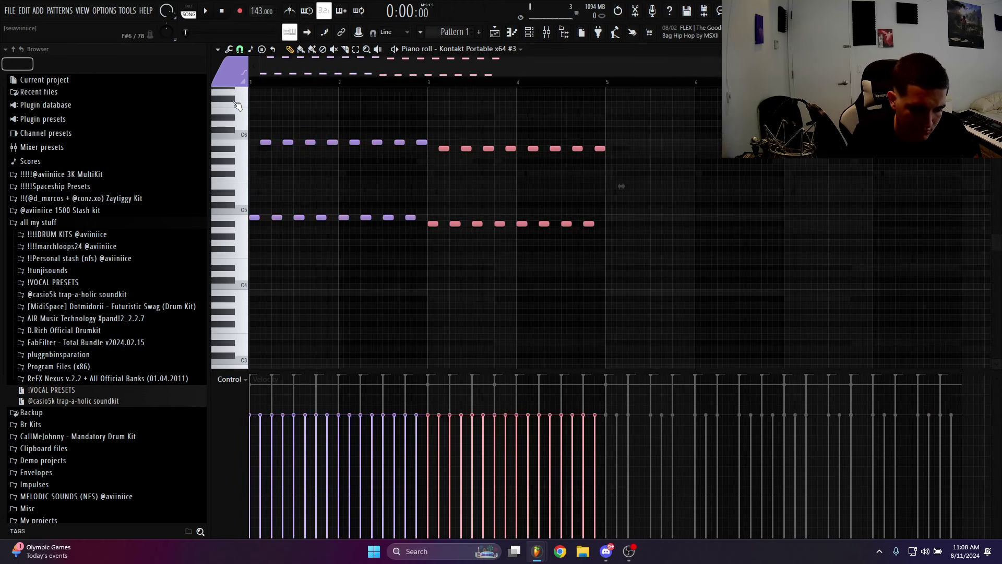
Raise the pizzicato notes from beat 4 of bar 3 to bar 5 by five semitones, to D#5 and D#6
ctrl+drag(694, 245, 504, 128)
key(Up)
key(Up)
key(Up)
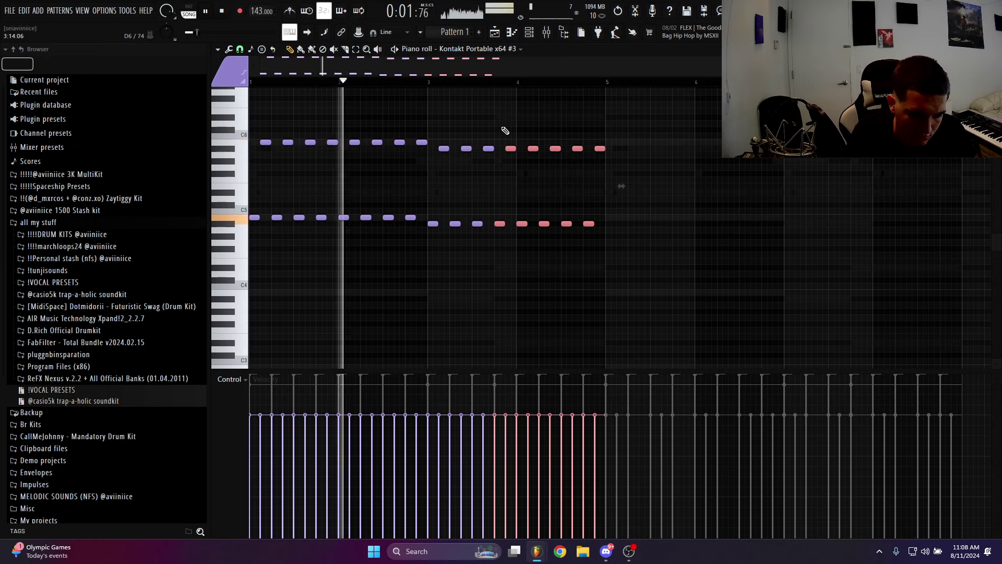
key(Up)
key(Up)
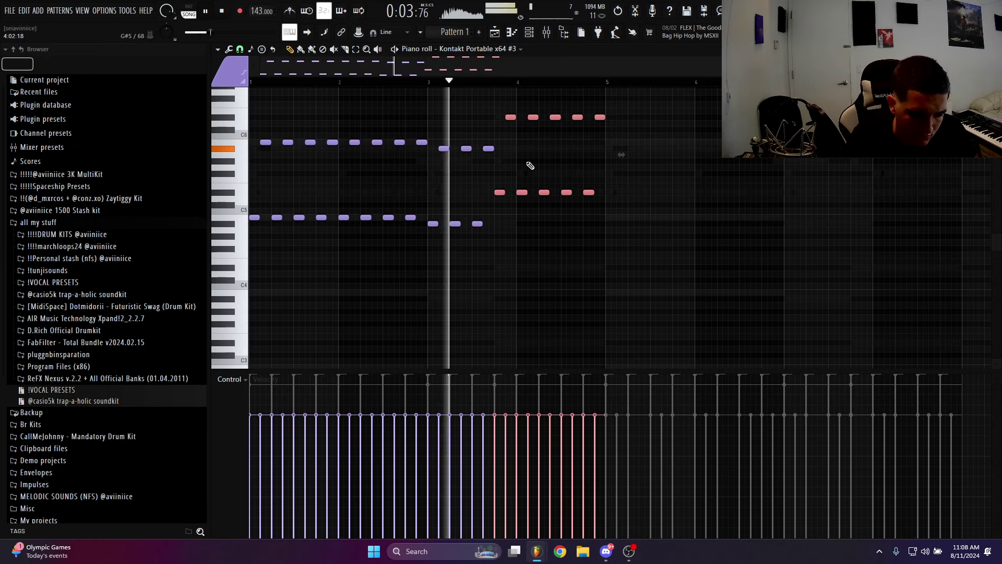
Repeat the four-bar pizzicato phrase from bar 5 and lower its level on mixer Insert 5
scroll(584, 243, down, 2)
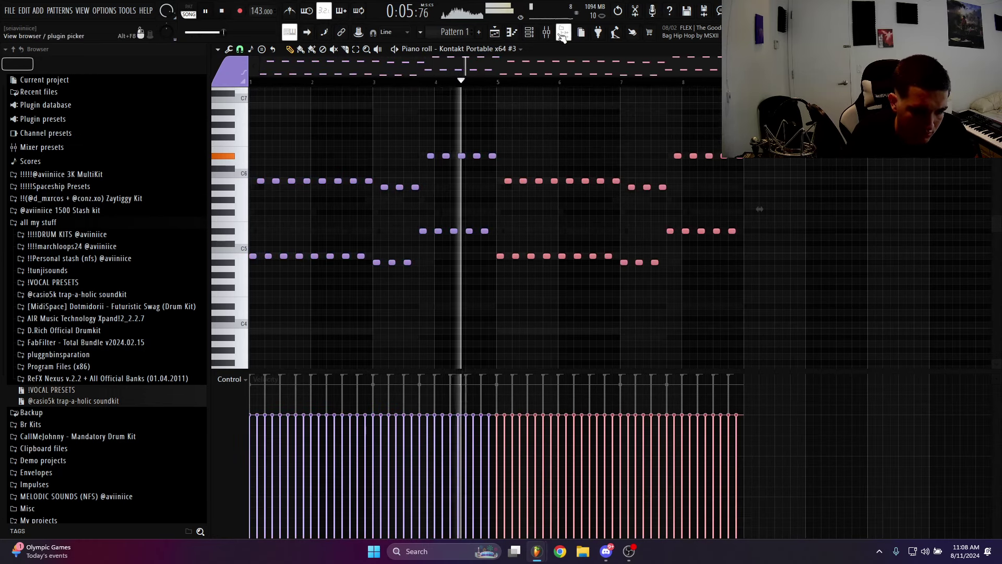
key(F9)
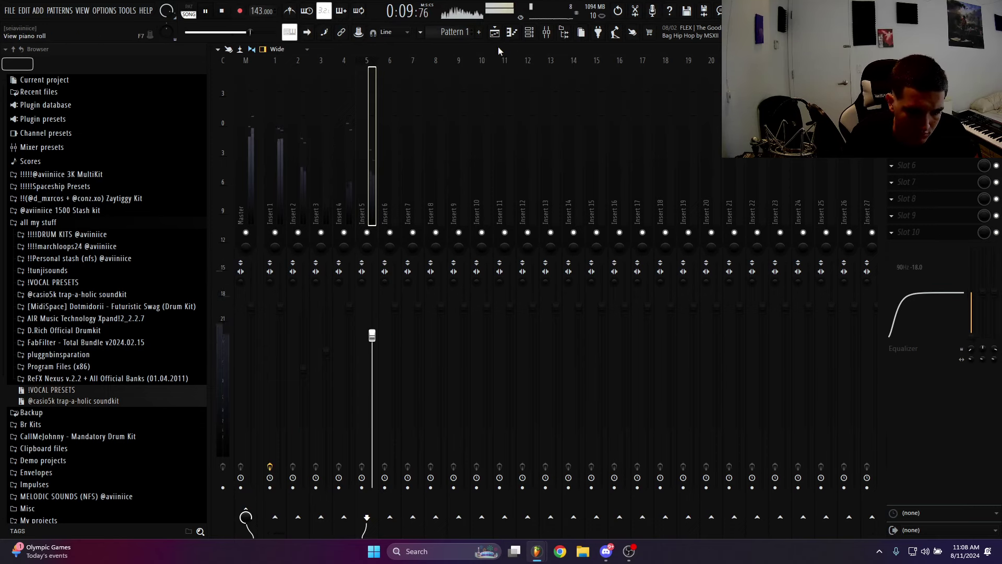
Clone the pizzicato Kontakt channel, route the clone to mixer Insert 6, and remove the Pizzicato instrument from it
key(F5)
key(F6)
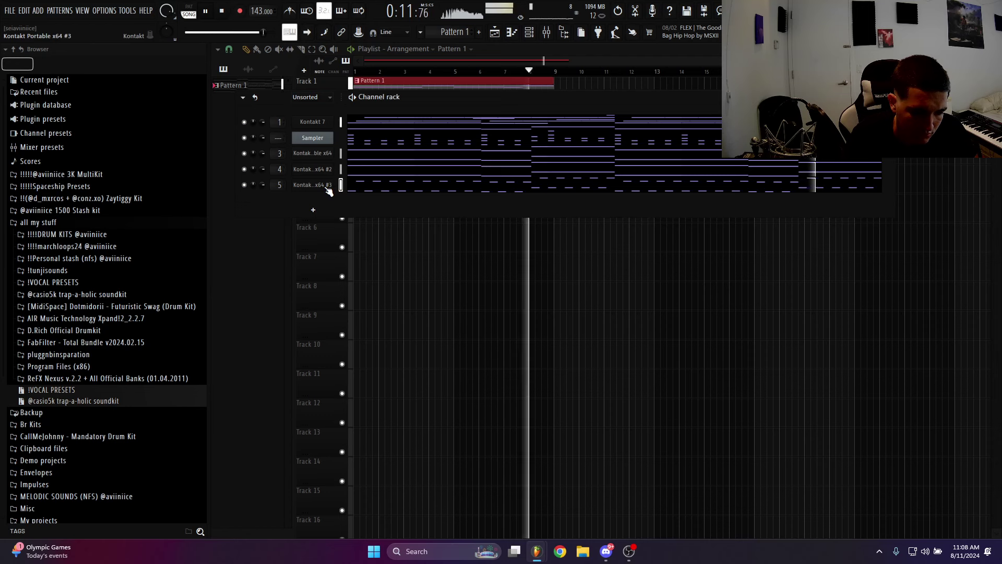
right_click(329, 191)
click(362, 295)
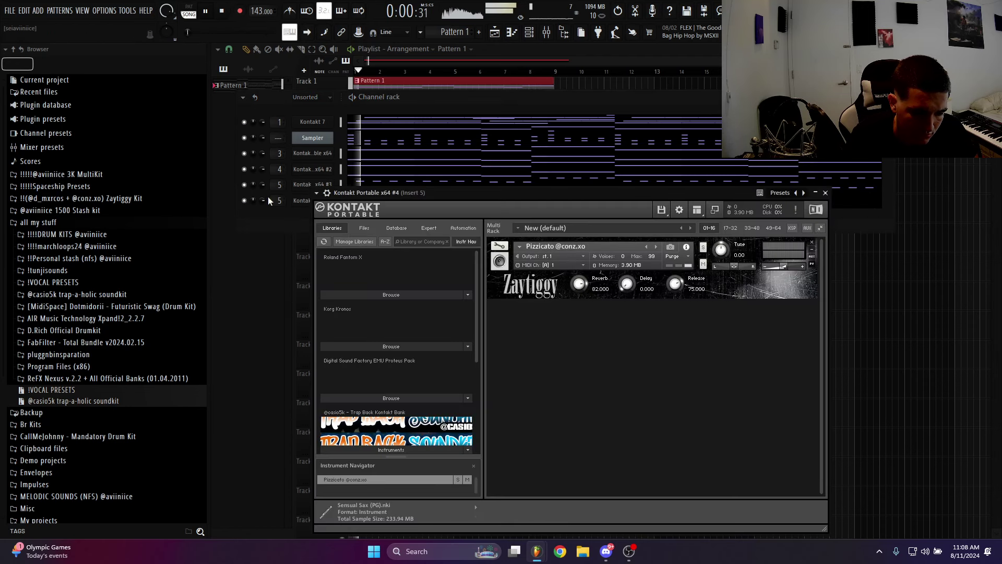
scroll(278, 201, up, 1)
click(812, 243)
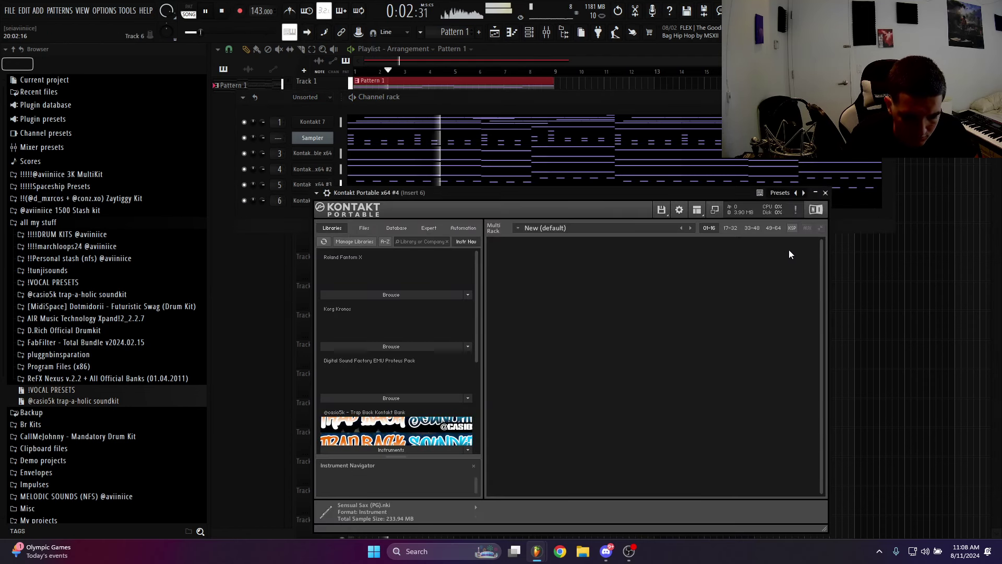
Transpose the pizzicato notes from bar 5 onward up one octave
key(F7)
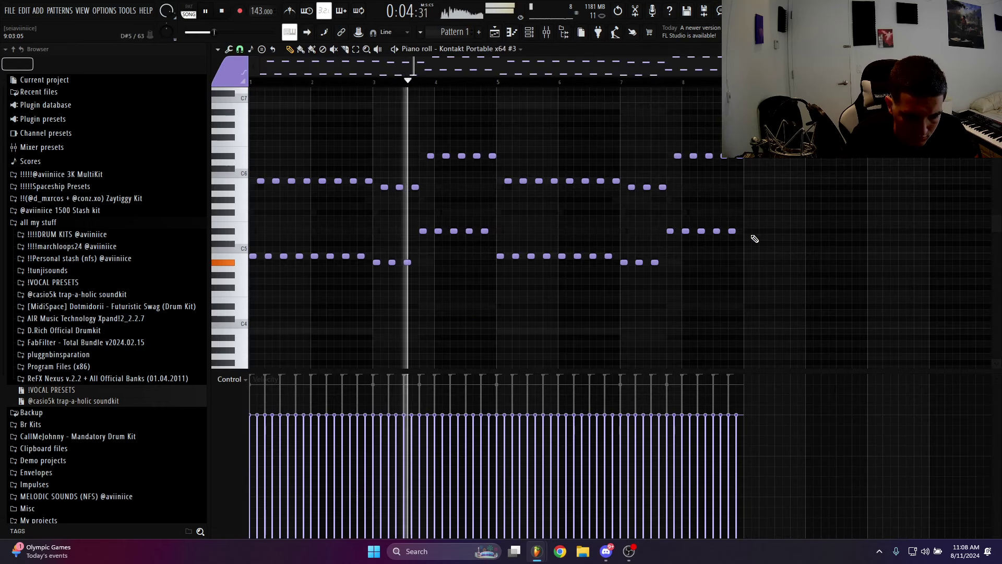
drag(799, 304, 506, 132)
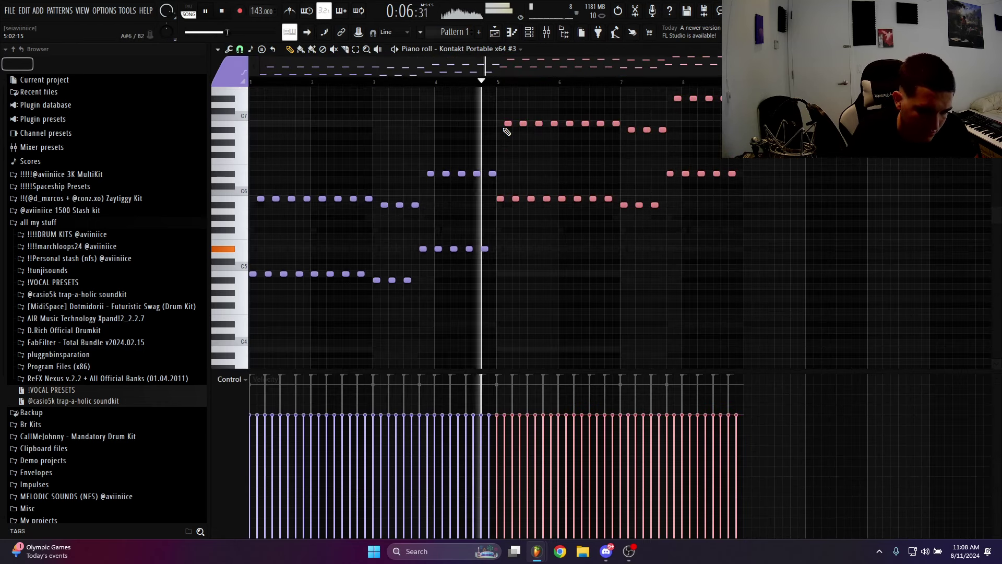
key(F5)
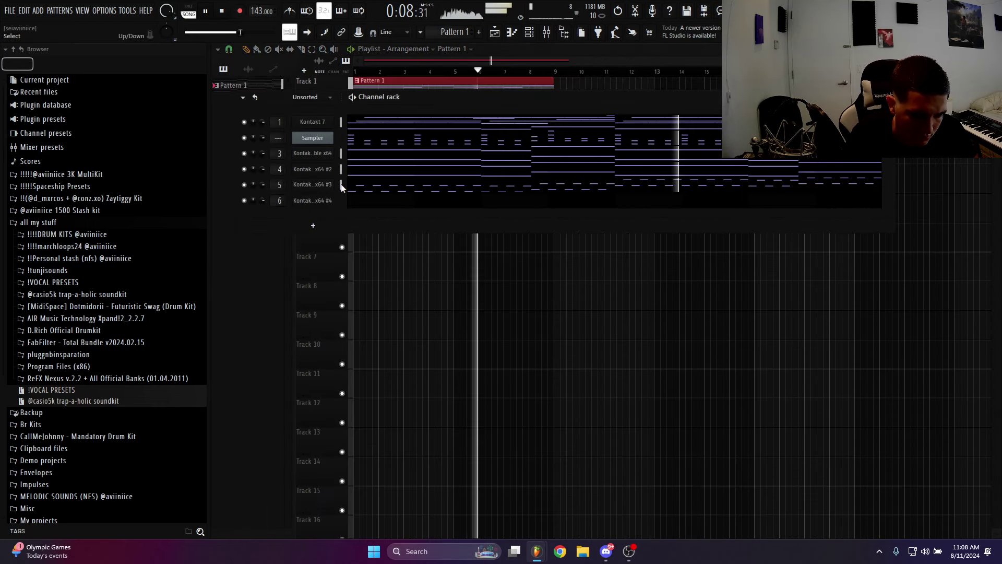
Load E042 TMT Seq Pad from the 24 Pulsating folder of the Roland Fantom X library into the cloned Kontakt channel
click(313, 200)
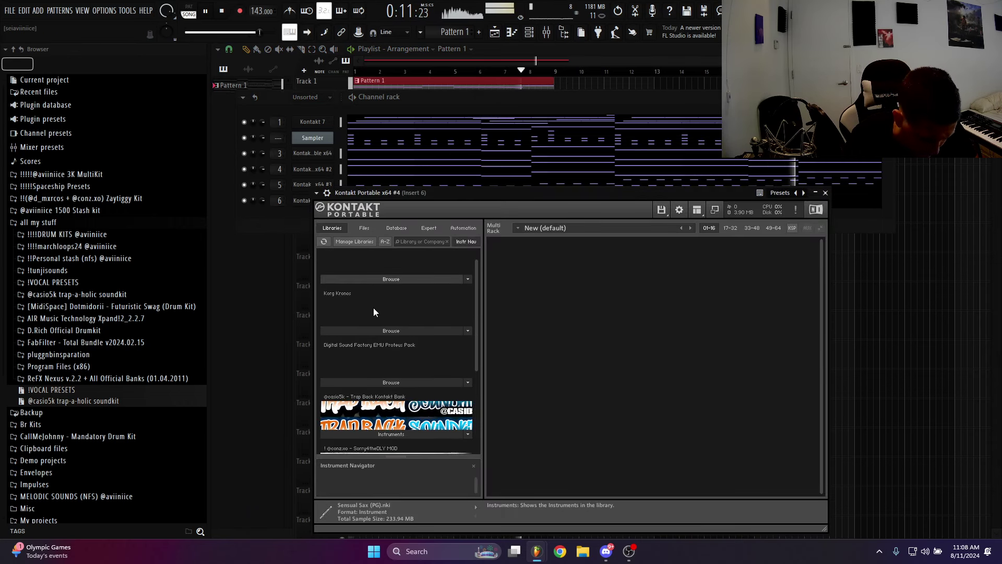
click(387, 280)
scroll(373, 330, down, 2)
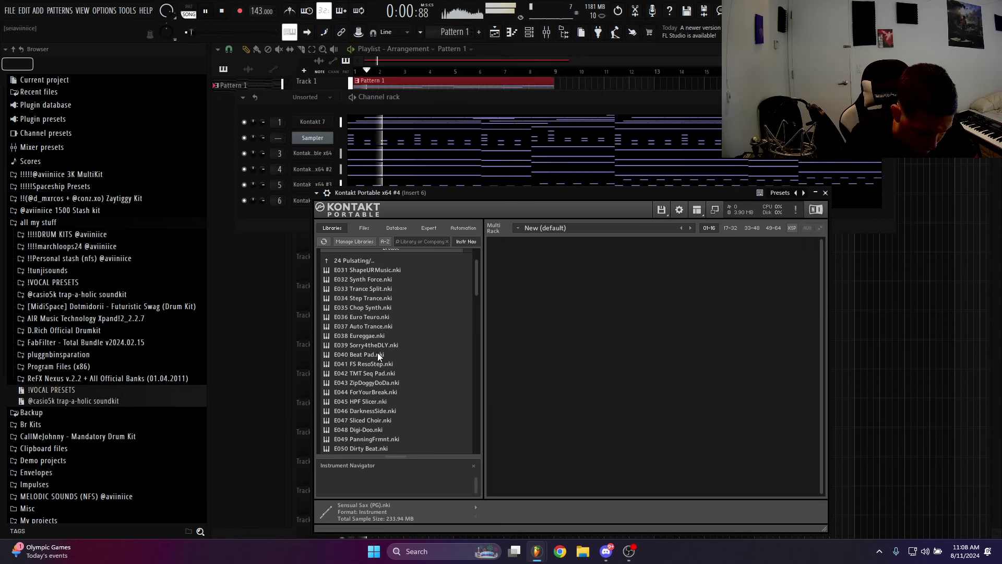
double_click(390, 356)
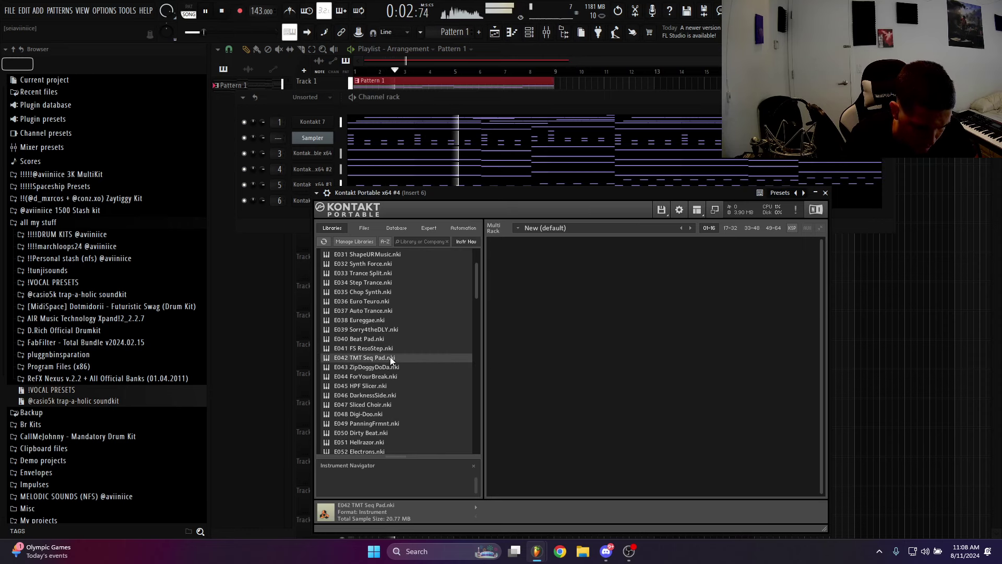
Draw a two-bar phrase of B5 and A#5 notes for the TMT Seq Pad and repeat it through bar 4
key(F7)
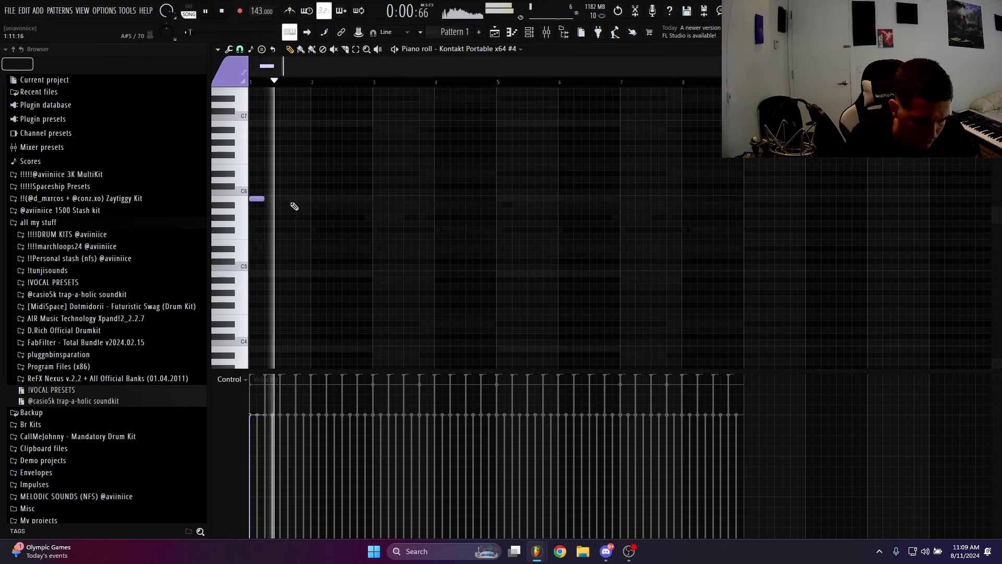
click(304, 199)
click(336, 205)
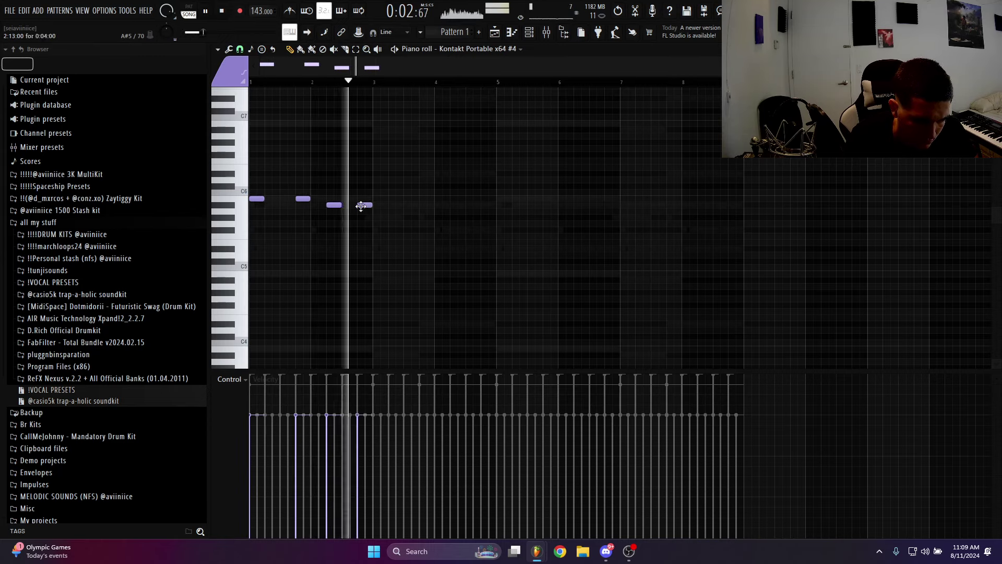
click(365, 205)
key(space)
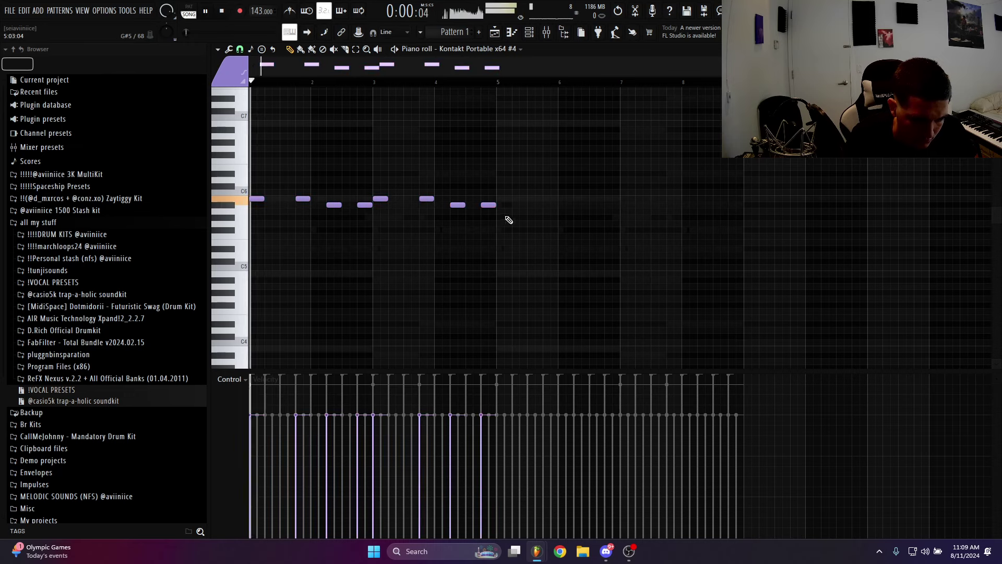
Raise the last two pad notes in bar 4 by five semitones and duplicate the four-bar phrase into bars 5 to 8
drag(509, 219, 446, 200)
key(Up)
key(Up)
key(Up)
key(Up)
key(Up)
key(ctrl+a)
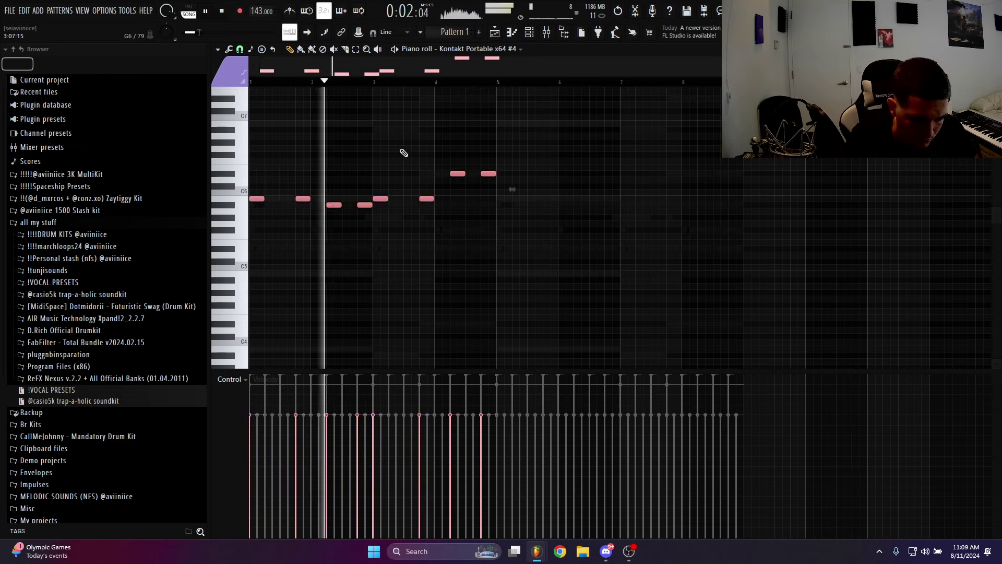
key(ctrl+b)
Mute every channel except the TMT Seq Pad and render Pattern 1 as an audio clip
click(529, 32)
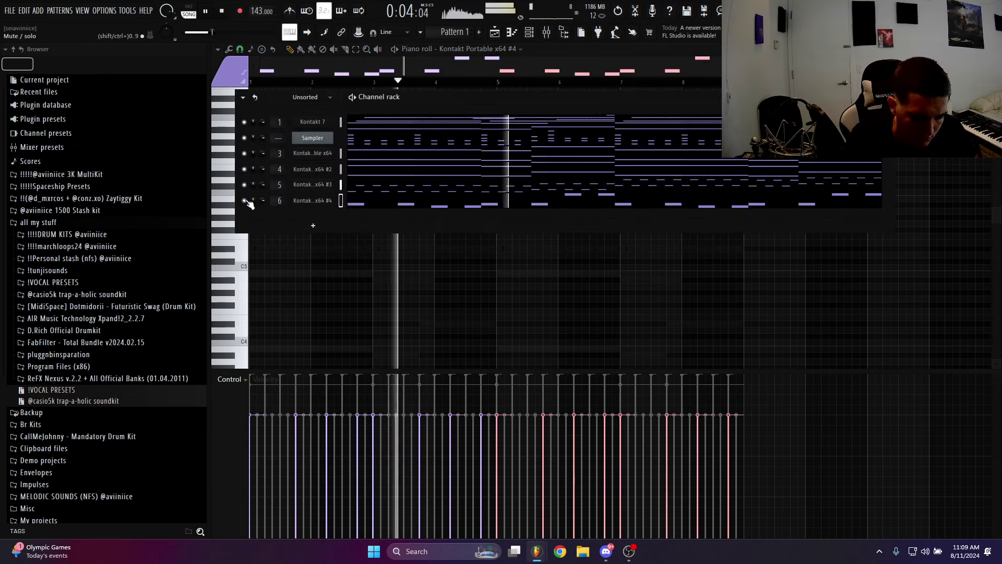
right_click(245, 200)
key(space)
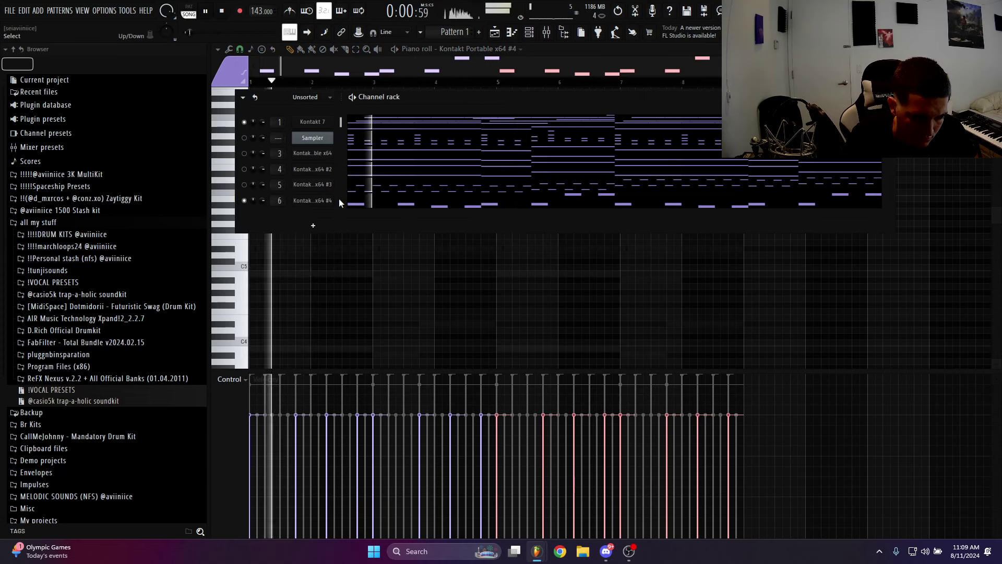
click(245, 122)
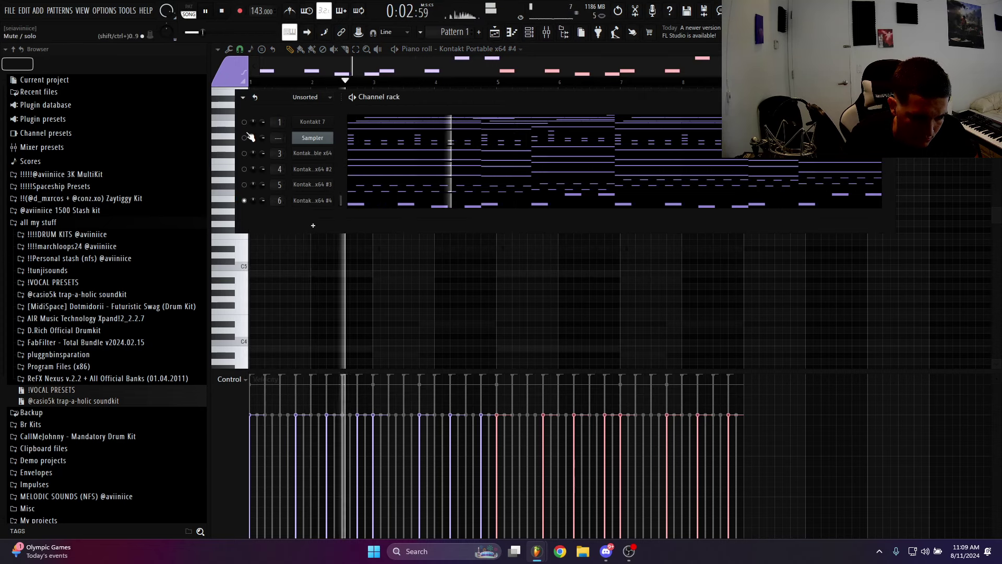
click(495, 32)
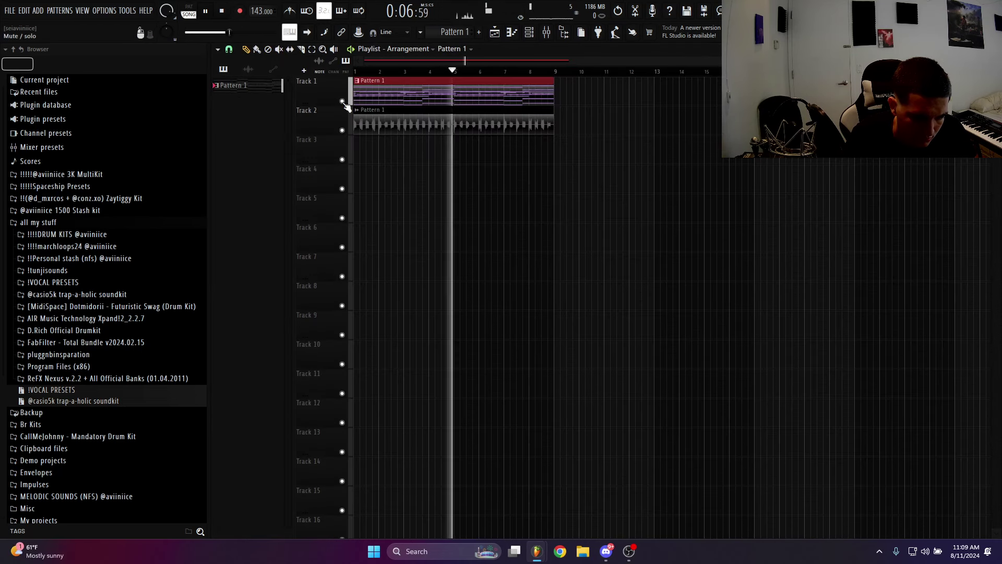
right_click(254, 90)
click(293, 263)
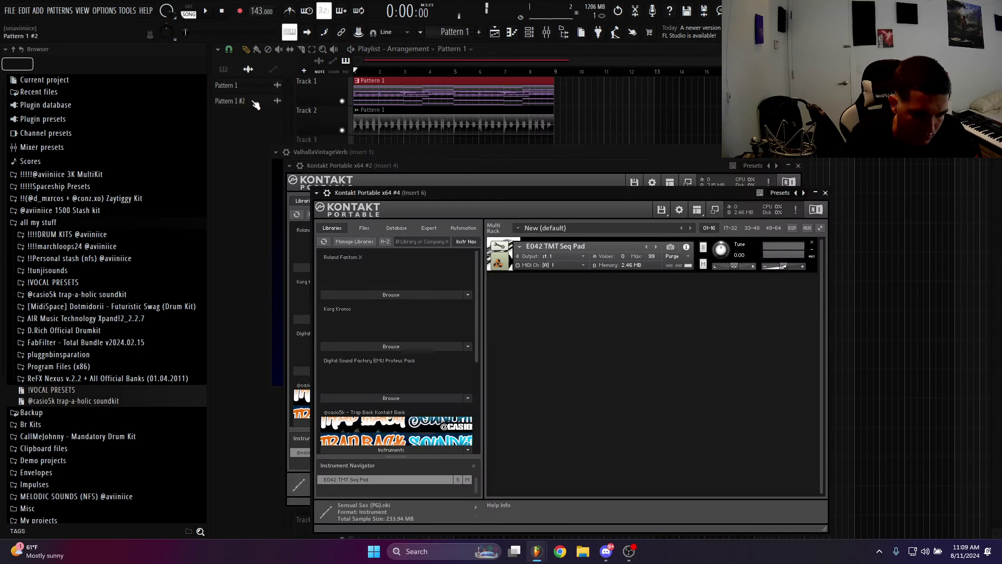
Place the rendered Pattern 1 #2 audio clip at bar 1 of Track 3, normalize it and trim it to eight bars
drag(255, 104, 360, 141)
double_click(365, 141)
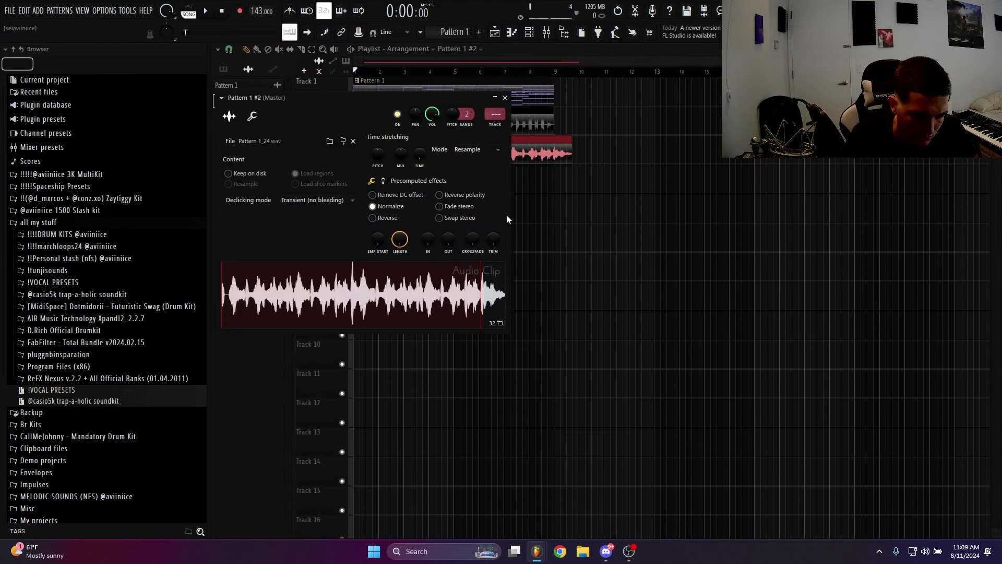
click(505, 97)
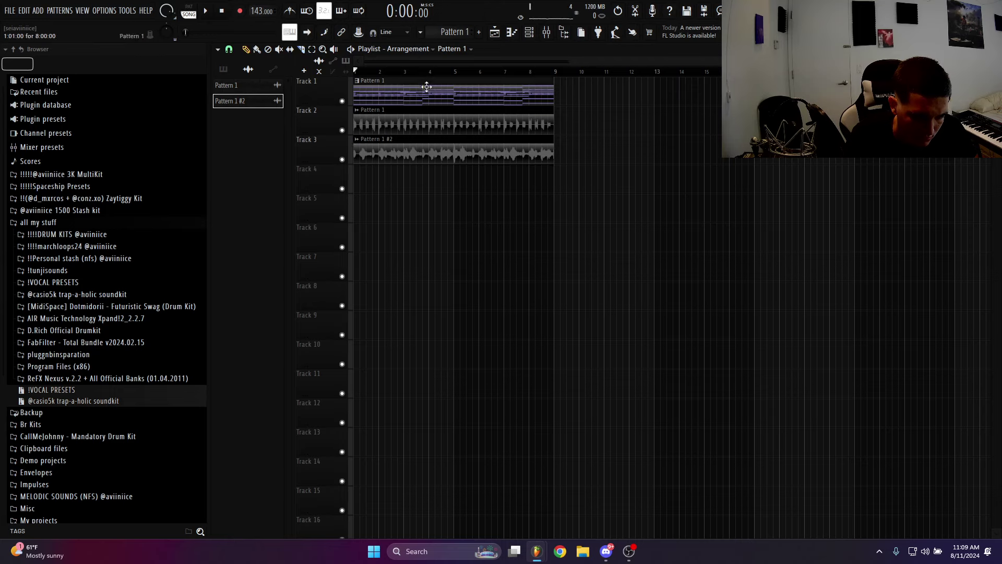
Route the Pattern 1 #2 audio clip to mixer Insert 6 and replace the pad's Kontakt channel with an empty Sampler
click(530, 33)
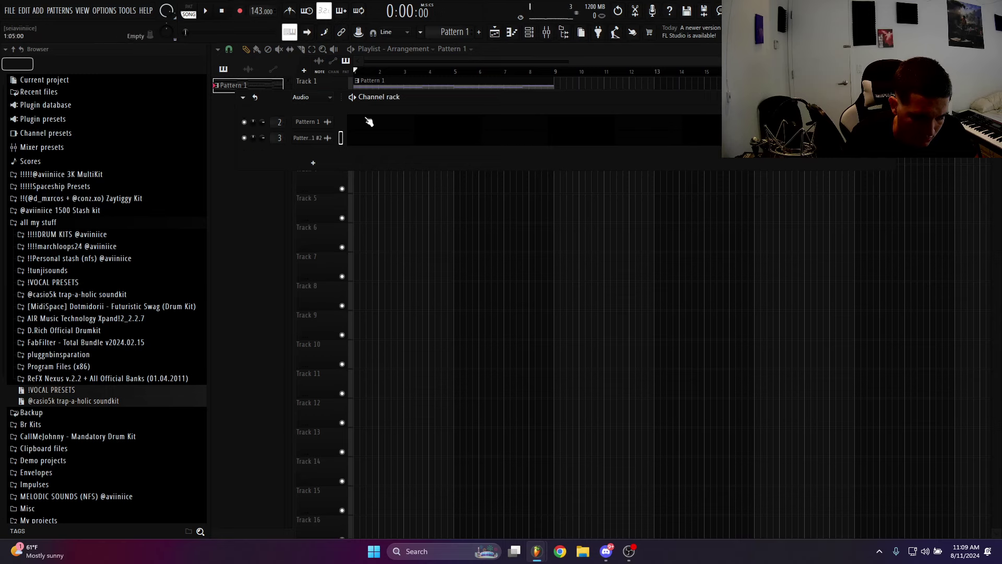
click(313, 132)
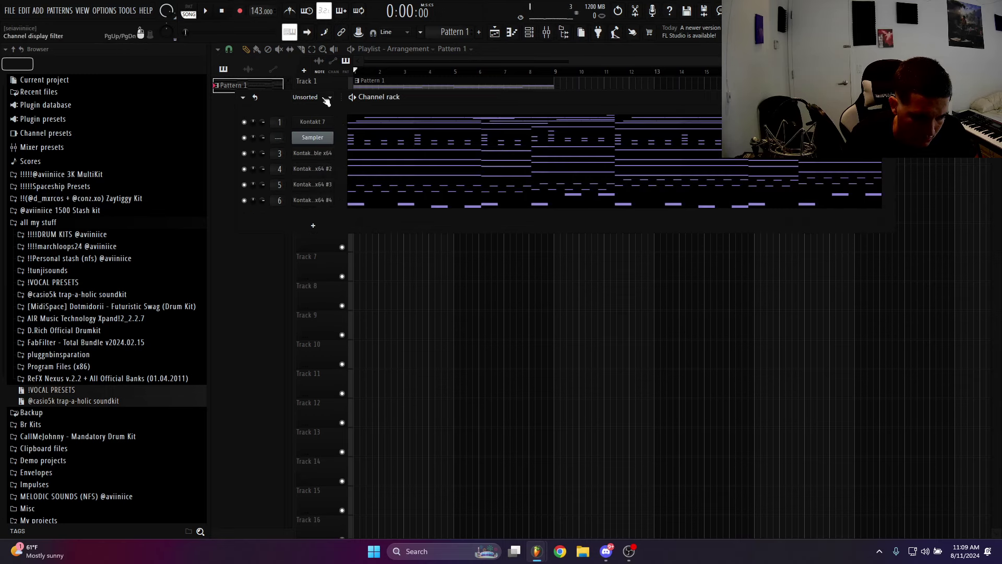
click(320, 122)
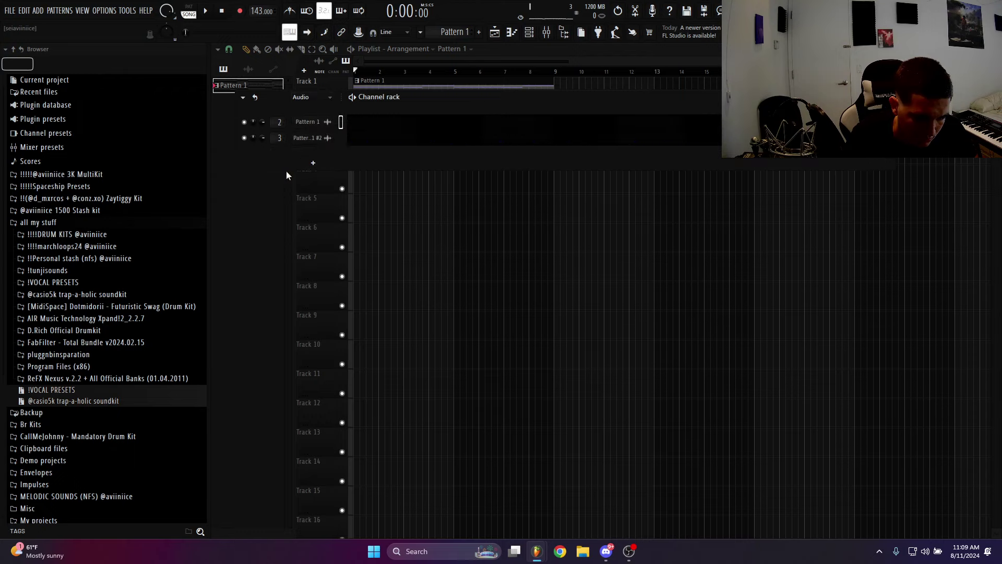
click(316, 132)
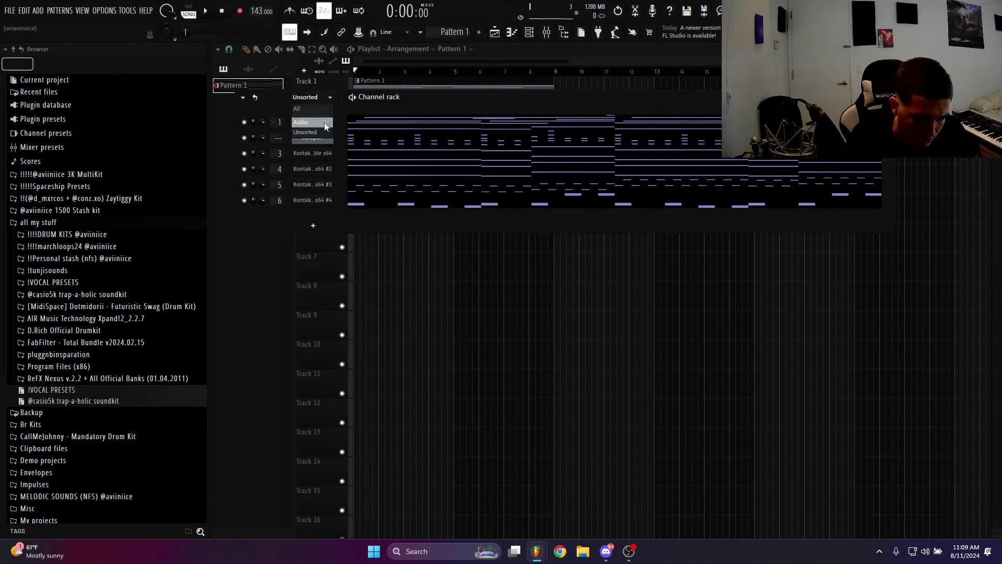
click(323, 123)
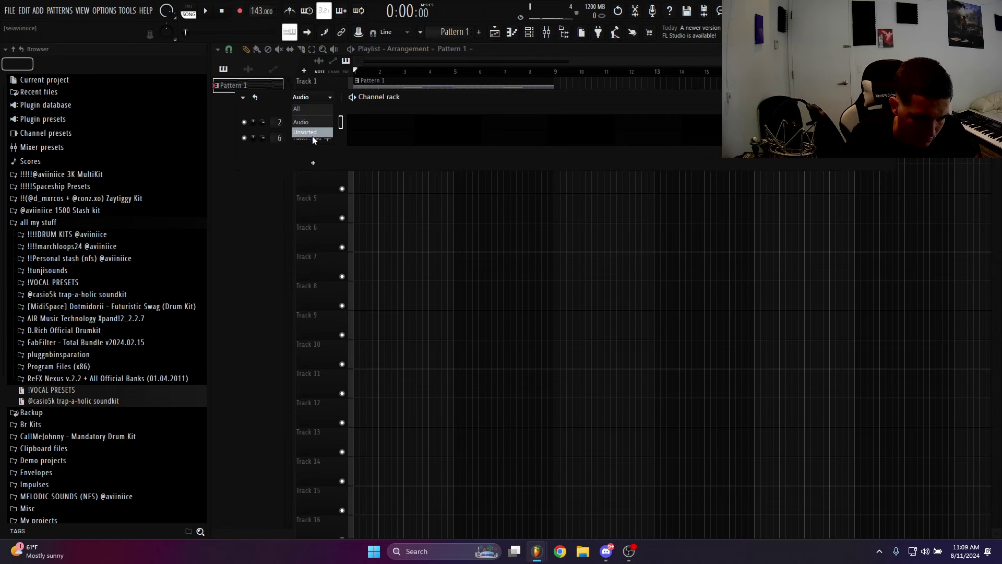
click(328, 132)
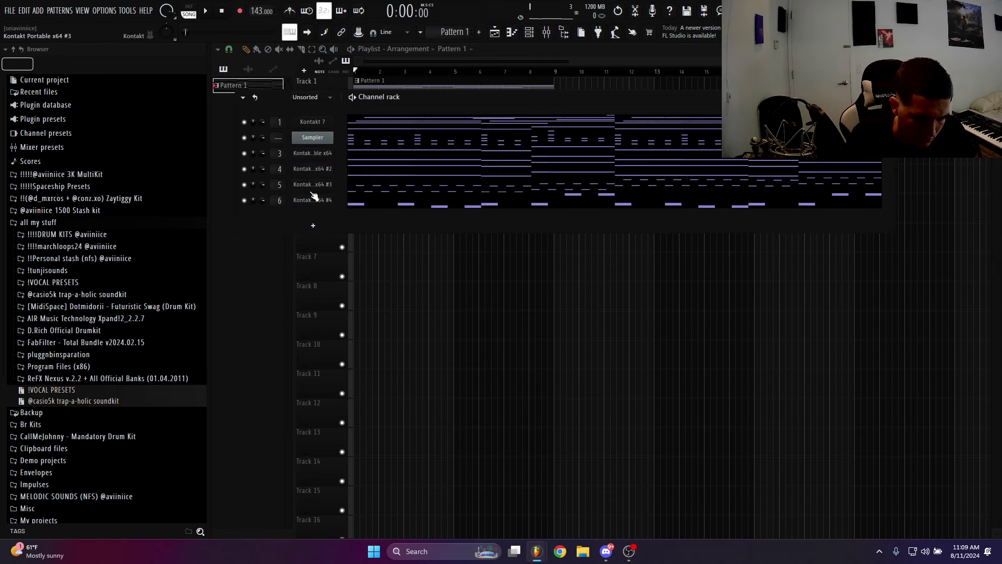
right_click(313, 198)
click(545, 257)
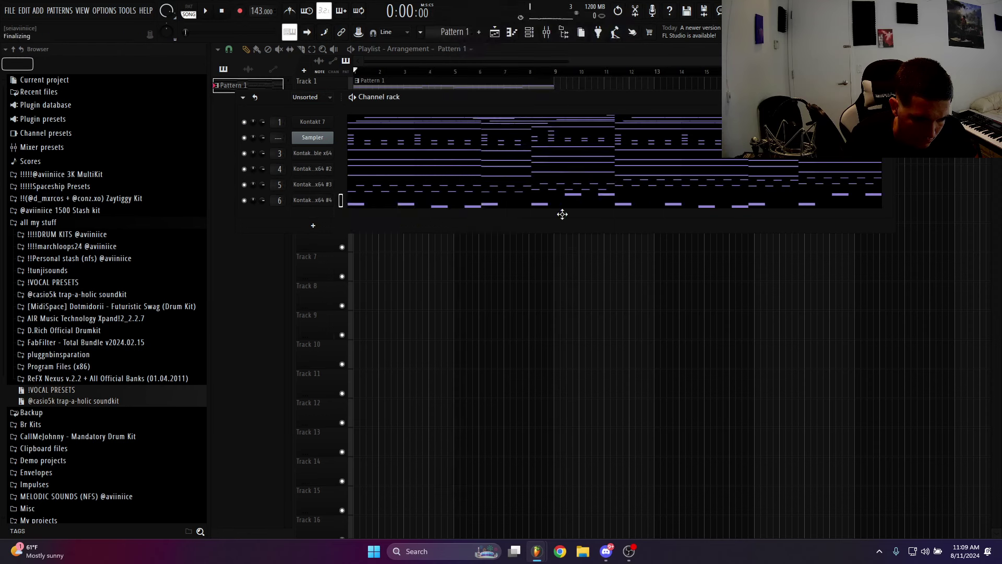
Add ValhallaVintageVerb to mixer Insert 6 with the 1980s color and an 810 Hz low cut, and lower the insert's level
click(547, 32)
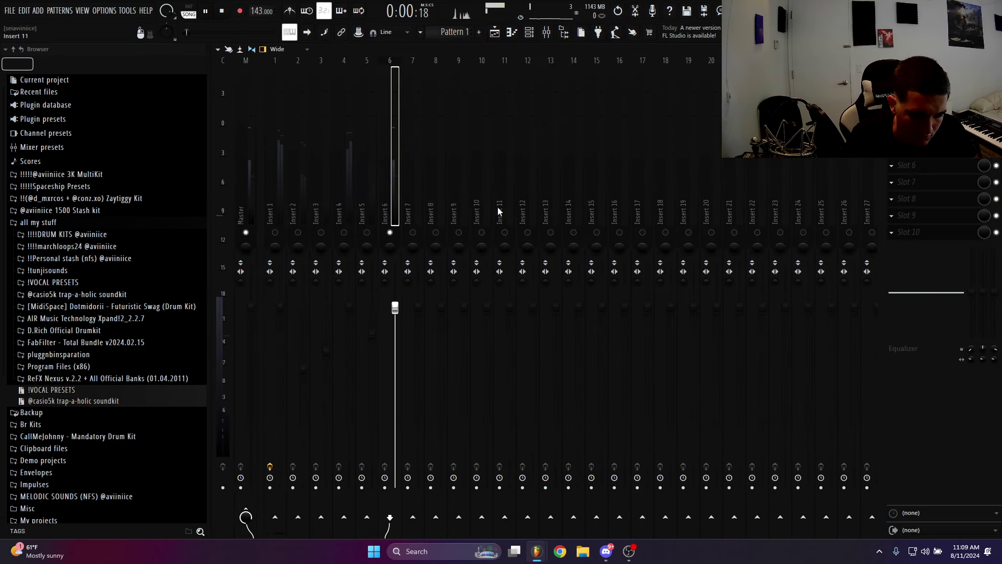
click(908, 81)
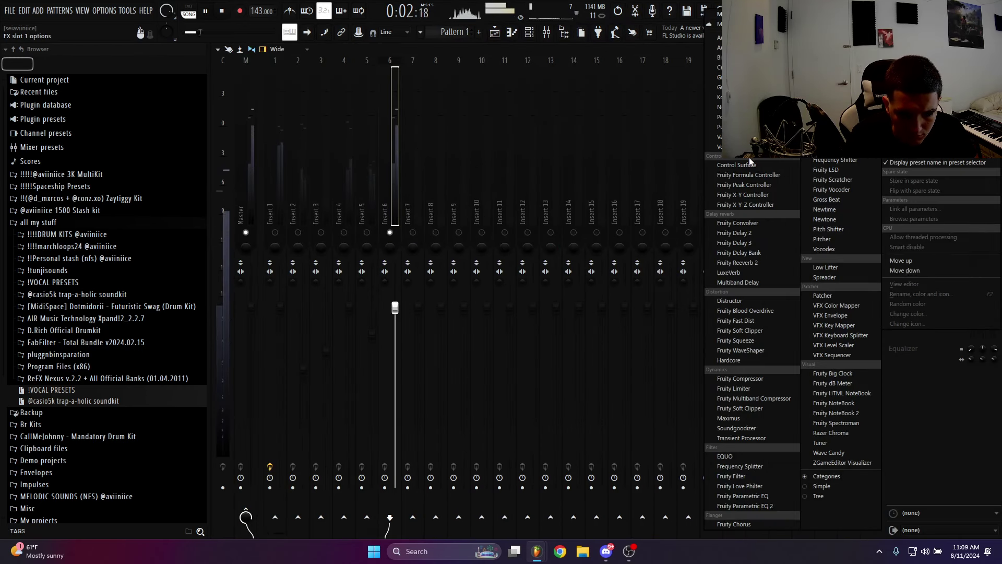
click(720, 137)
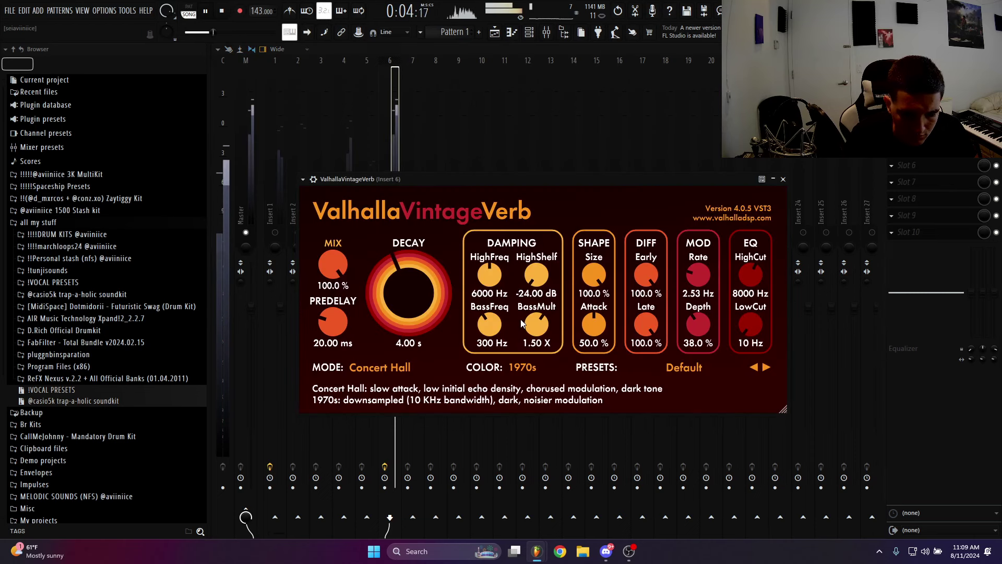
click(535, 394)
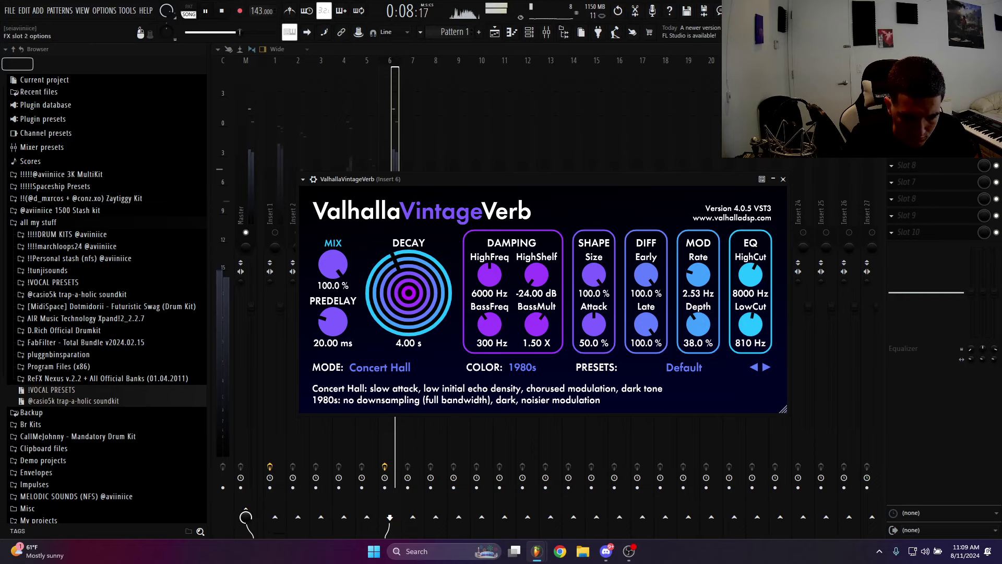
key(Escape)
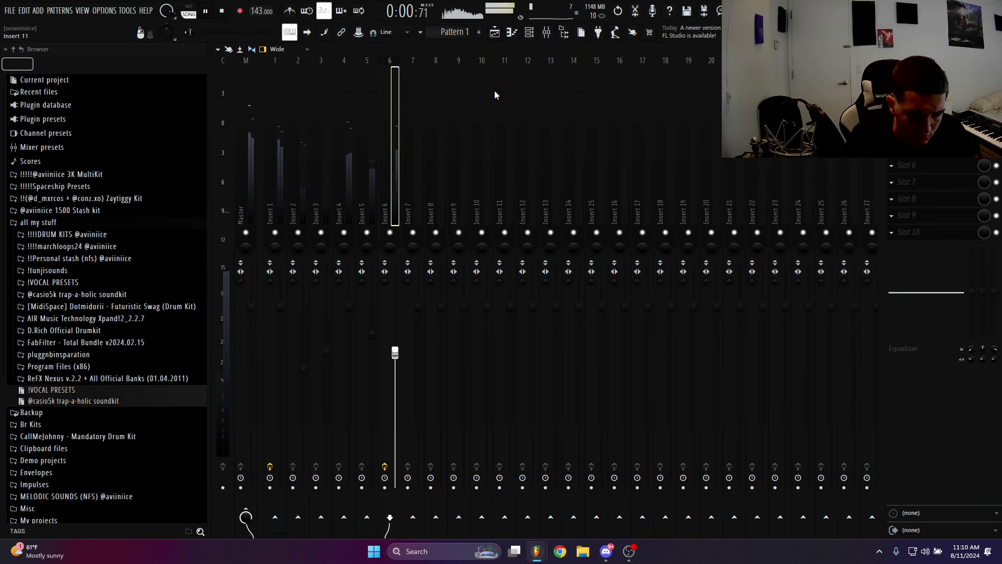
Add a new Kontakt Portable channel and route it to mixer Insert 7
key(F5)
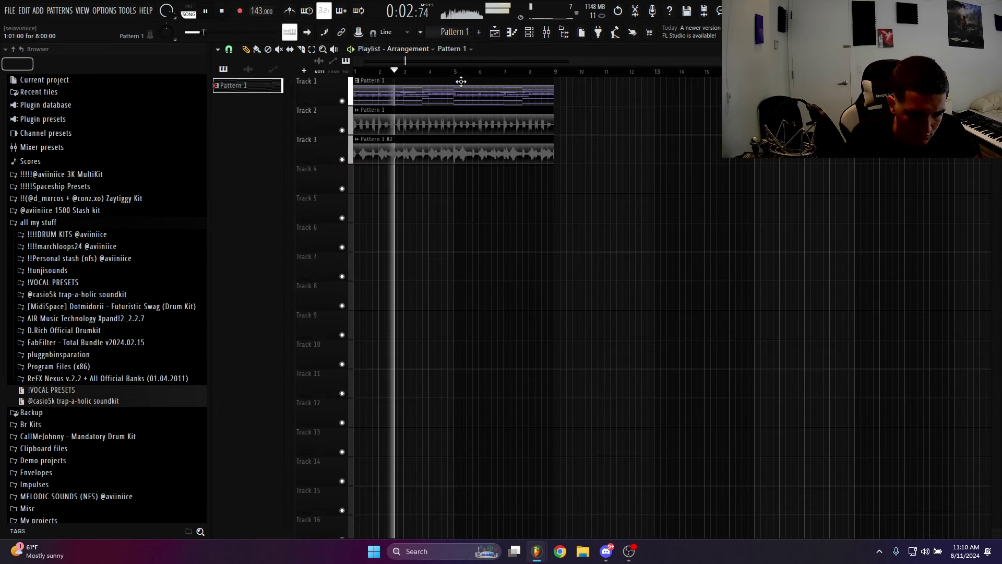
click(527, 36)
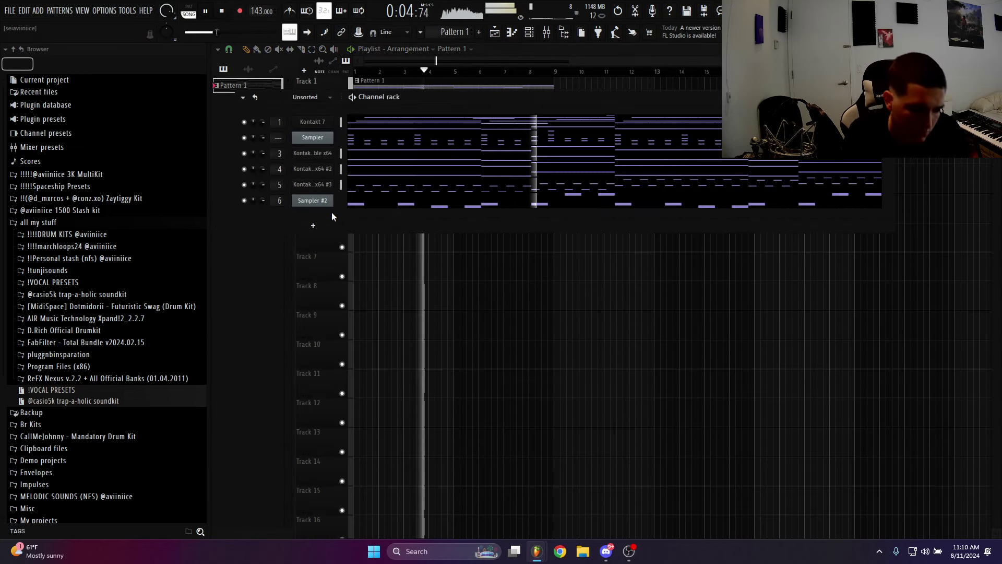
click(315, 224)
click(346, 178)
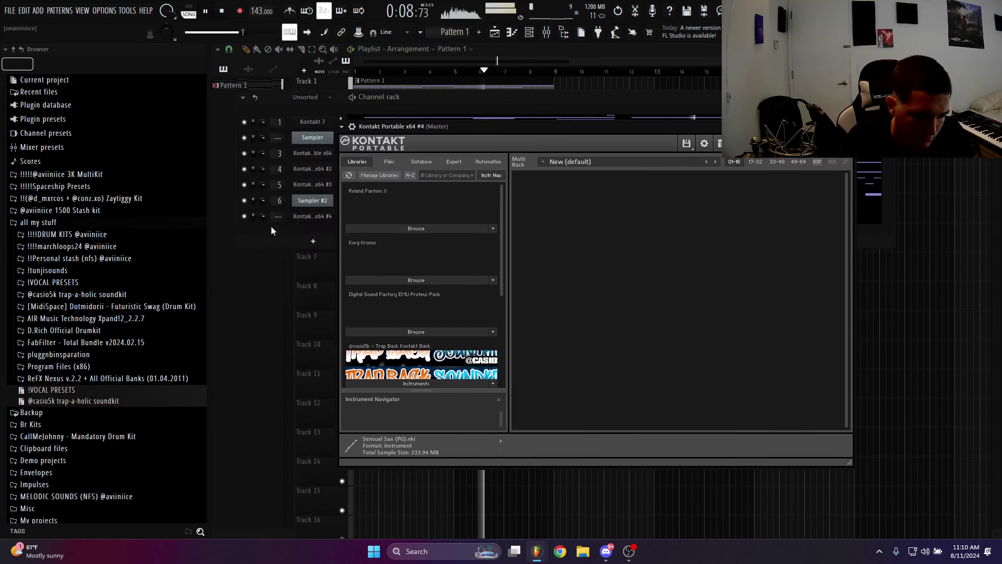
click(271, 227)
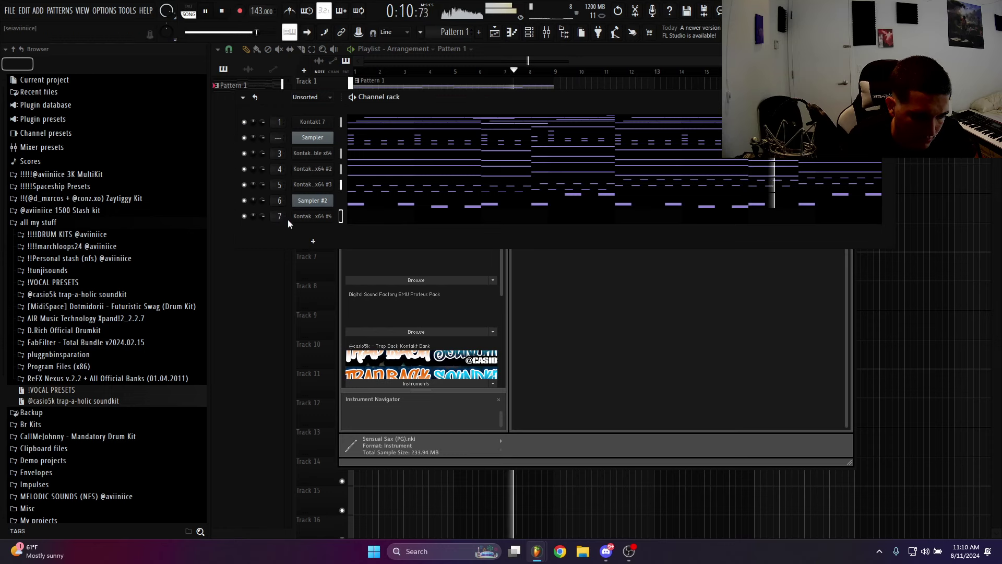
click(312, 216)
scroll(418, 284, down, 3)
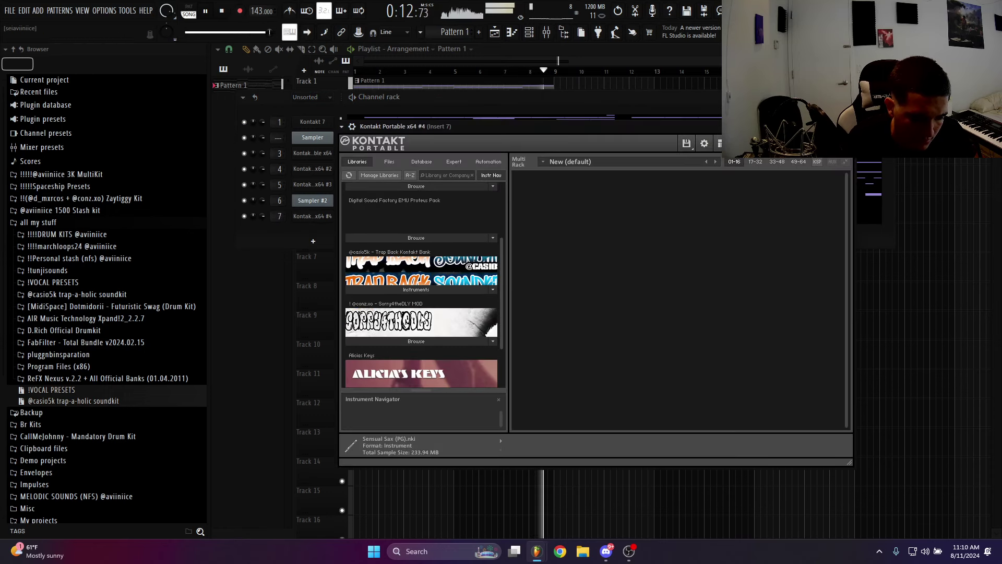
scroll(417, 271, down, 3)
click(427, 256)
scroll(418, 282, down, 1)
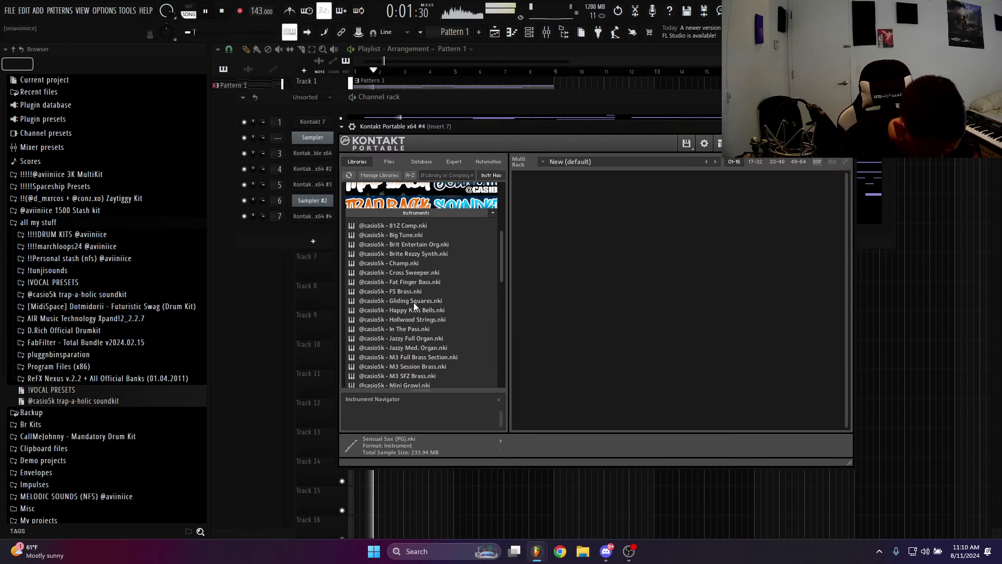
scroll(415, 304, down, 2)
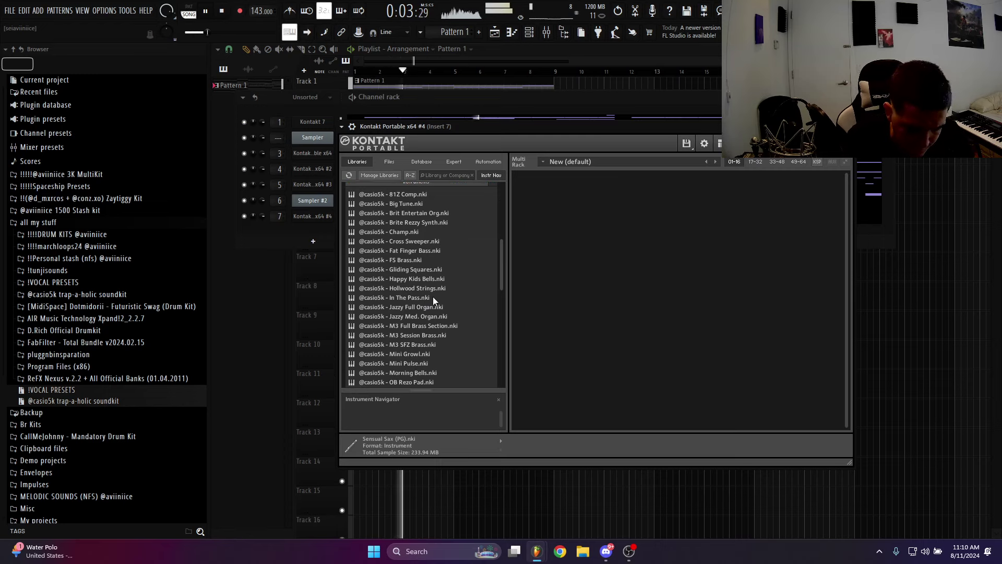
scroll(433, 296, down, 1)
scroll(433, 300, down, 2)
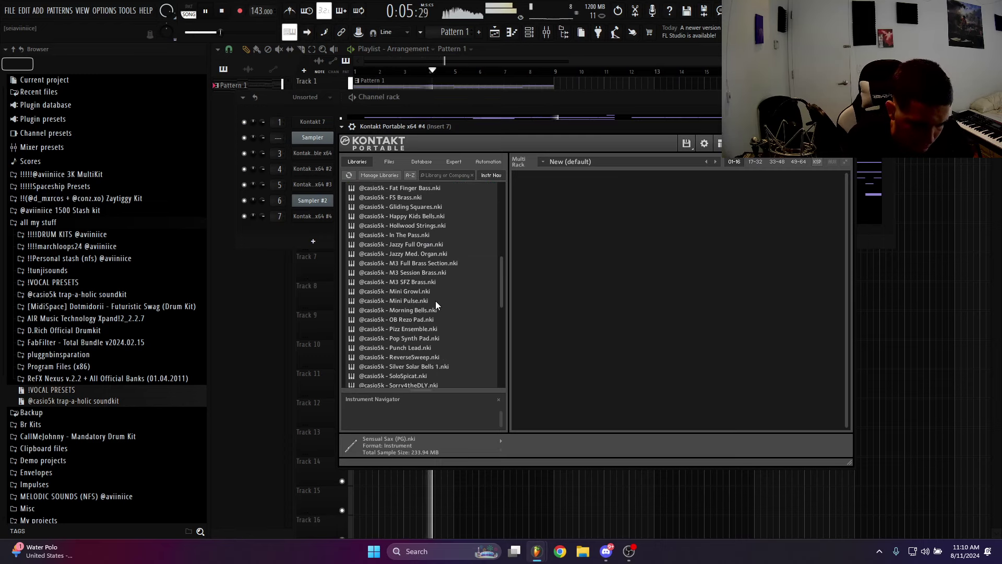
scroll(435, 300, down, 1)
click(427, 276)
drag(609, 259, 609, 259)
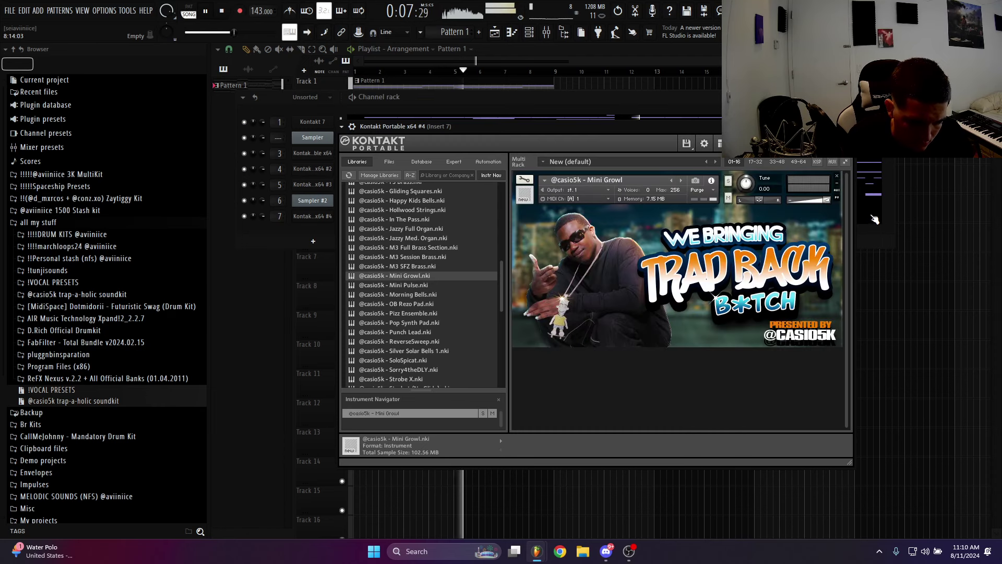
Draw four rising, overlapping Mini Growl notes on B4, A#5, D#6 and A#6 from the end of bar 6 into bar 8
key(F7)
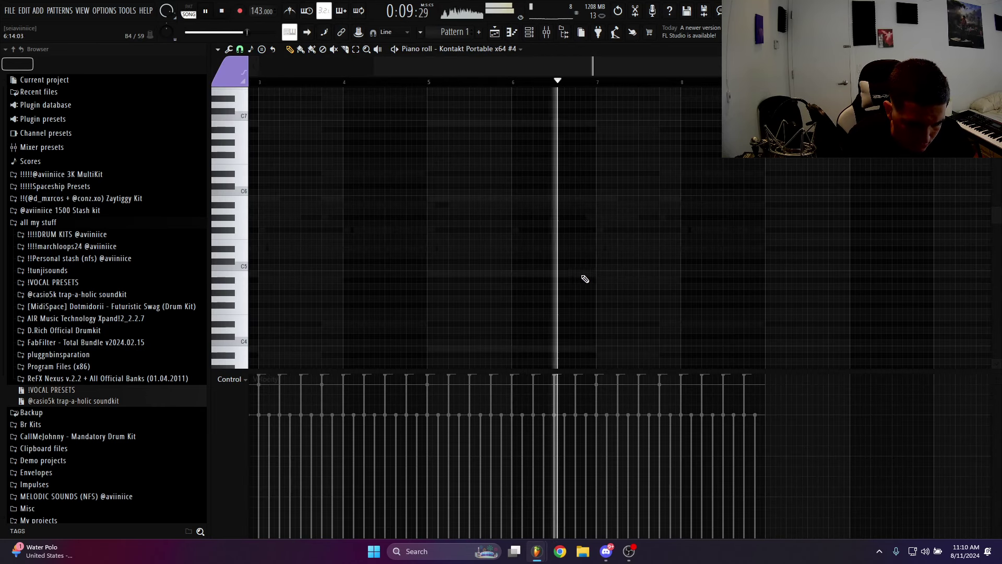
click(591, 276)
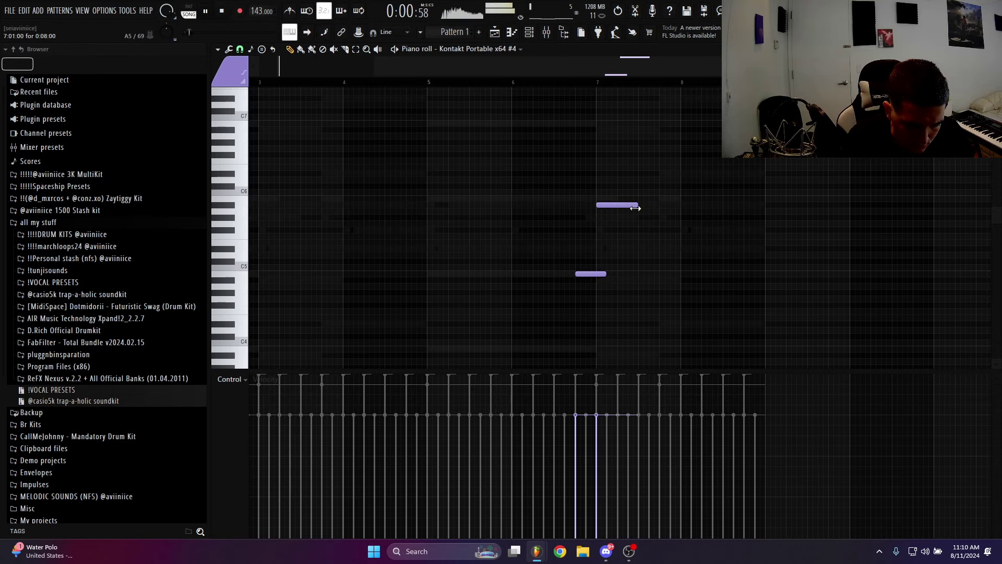
drag(648, 208, 664, 208)
click(658, 174)
drag(700, 174, 737, 176)
drag(665, 204, 658, 205)
drag(737, 174, 707, 175)
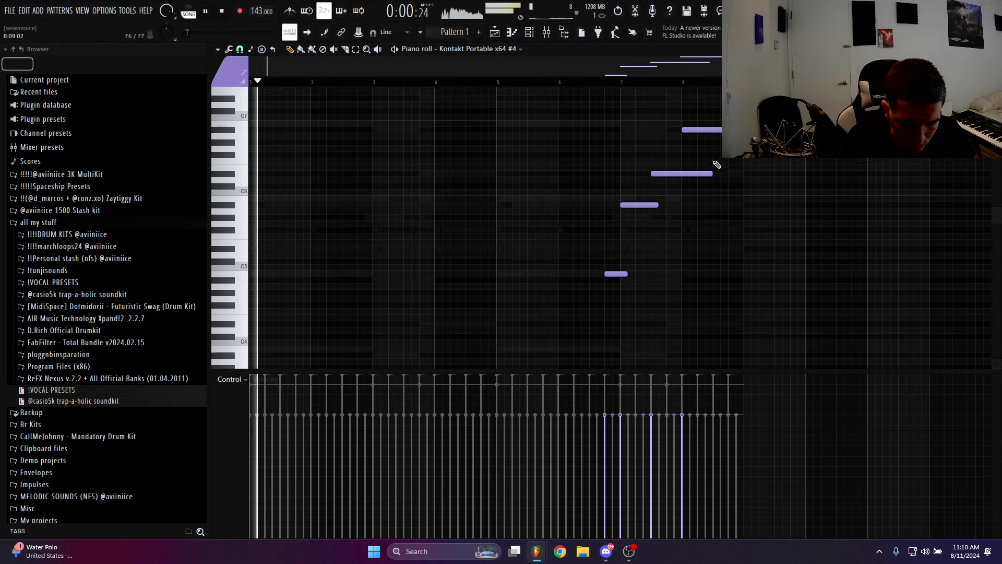
Shorten the D#6 Mini Growl note in bar 7, and add notes on D#7 early in bar 8 and D#6 at its end
drag(712, 173, 689, 174)
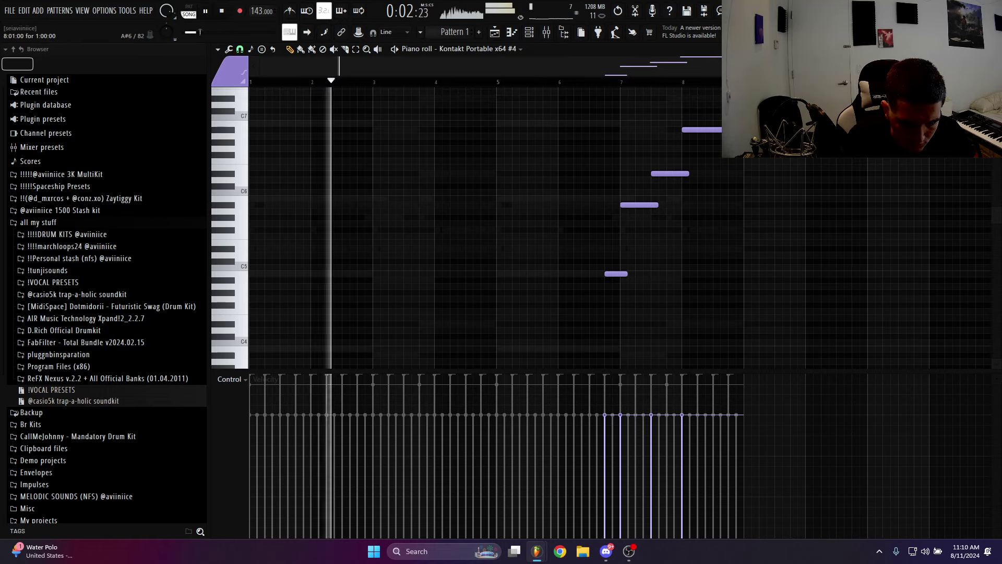
scroll(704, 125, up, 2)
click(709, 117)
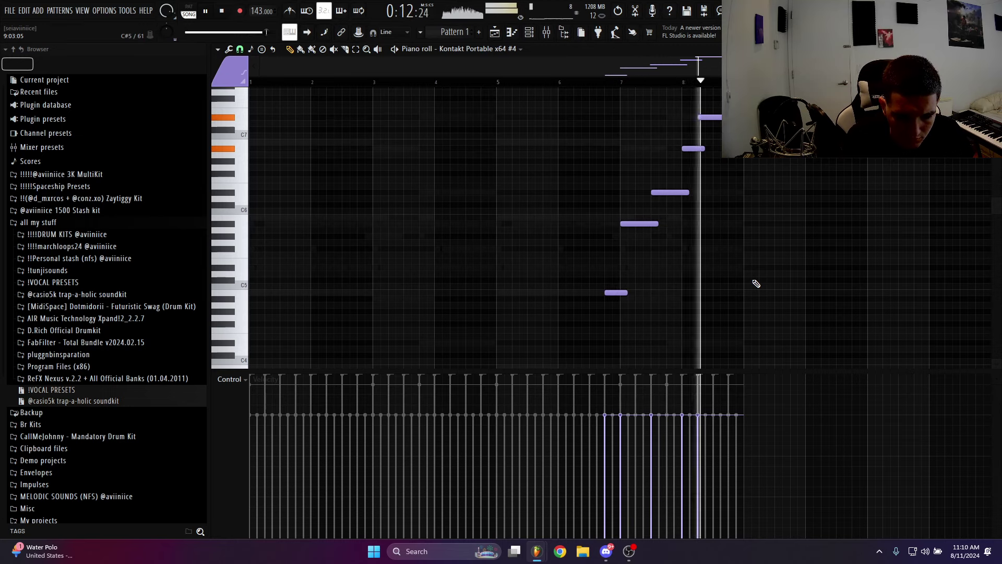
key(space)
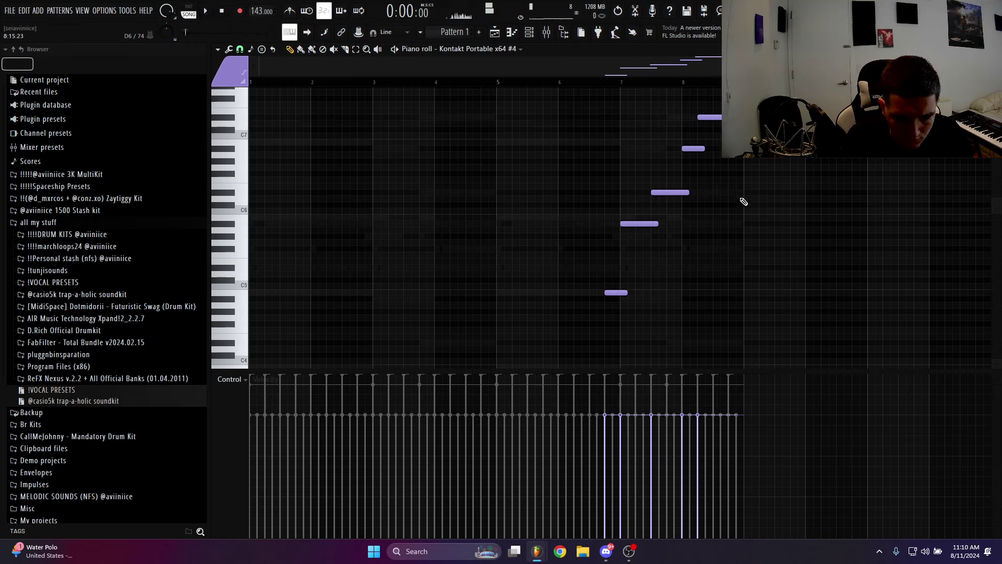
drag(758, 192, 747, 203)
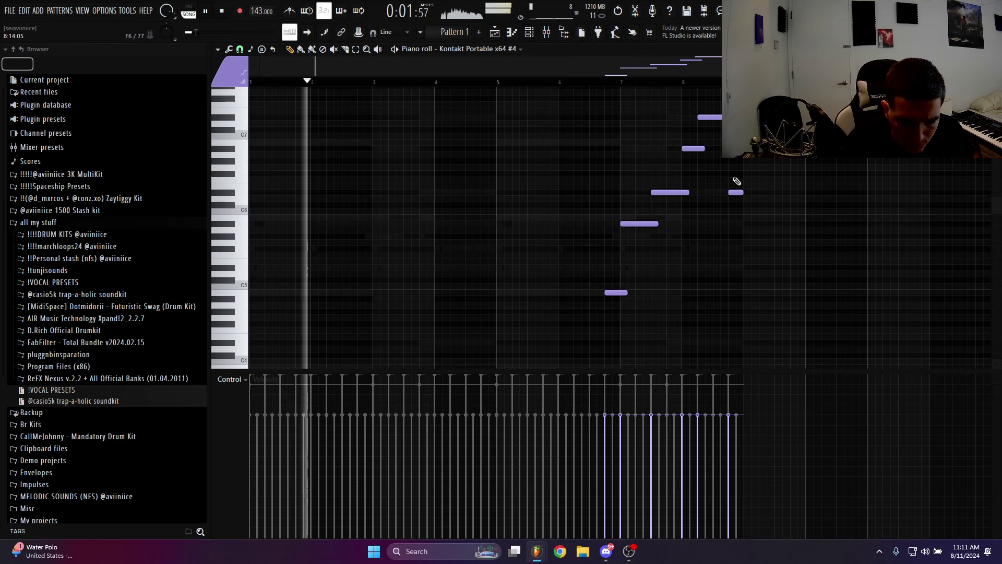
drag(732, 194, 724, 193)
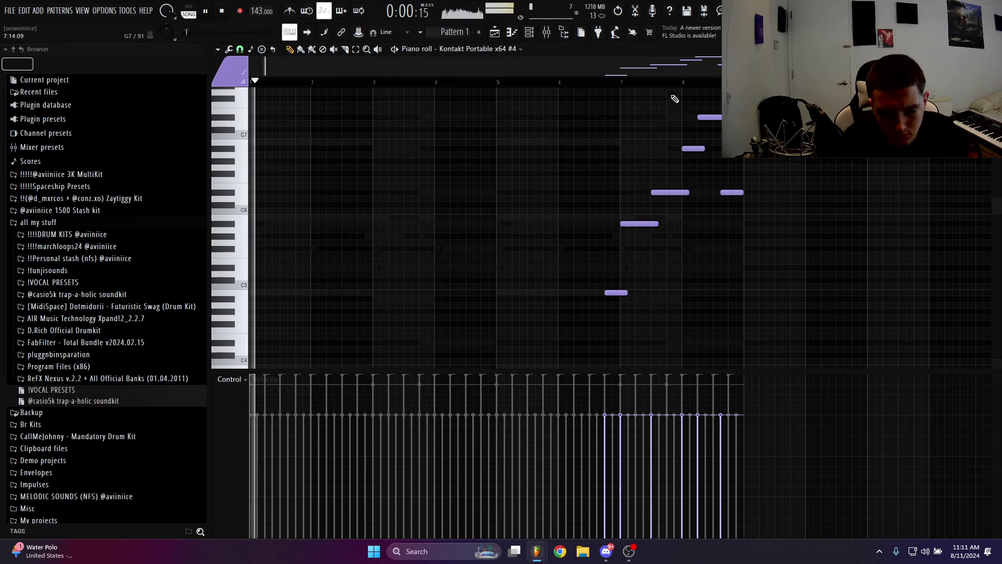
Lower the level of mixer Insert 7 and clone the Mini Growl Kontakt channel
key(F9)
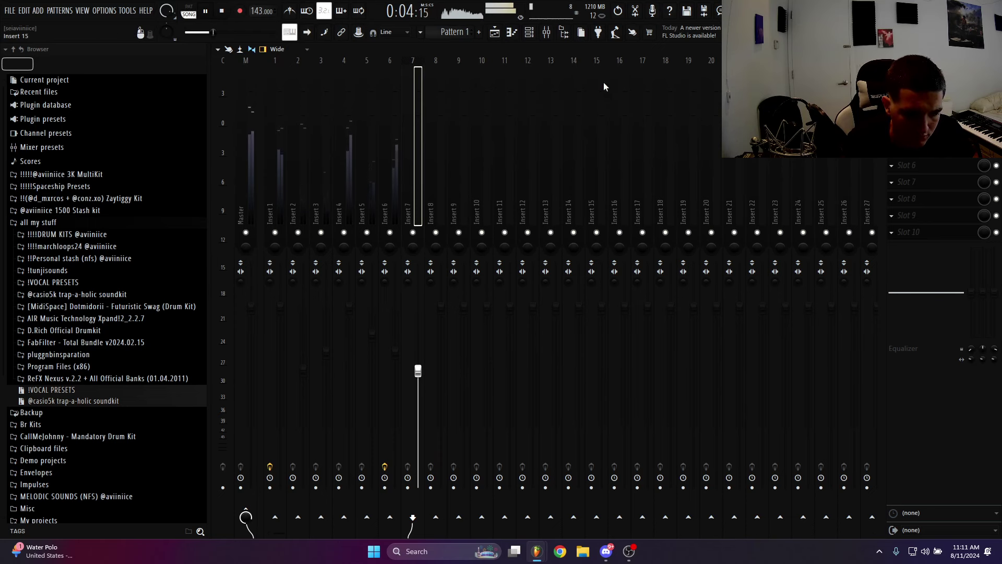
click(495, 33)
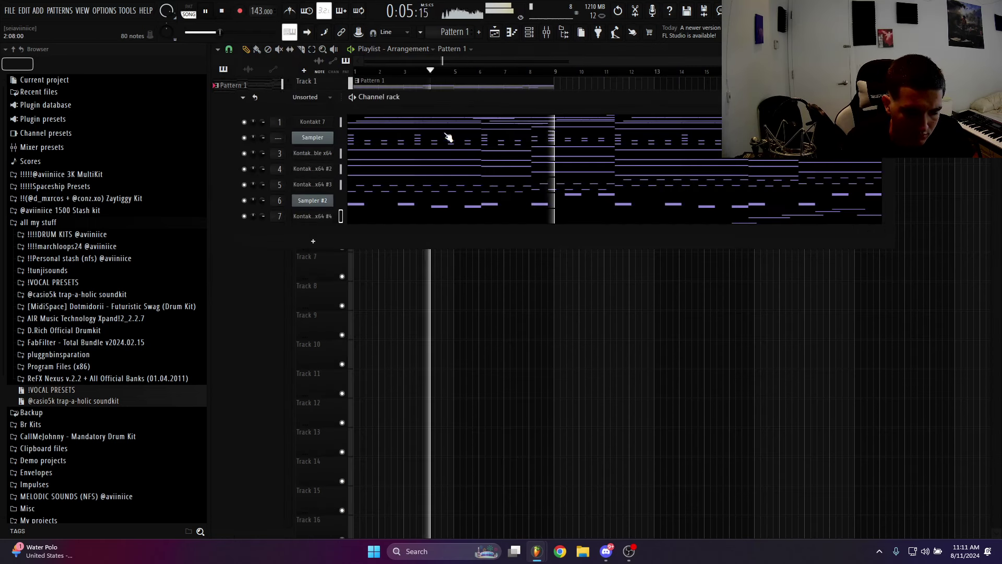
right_click(321, 218)
click(354, 324)
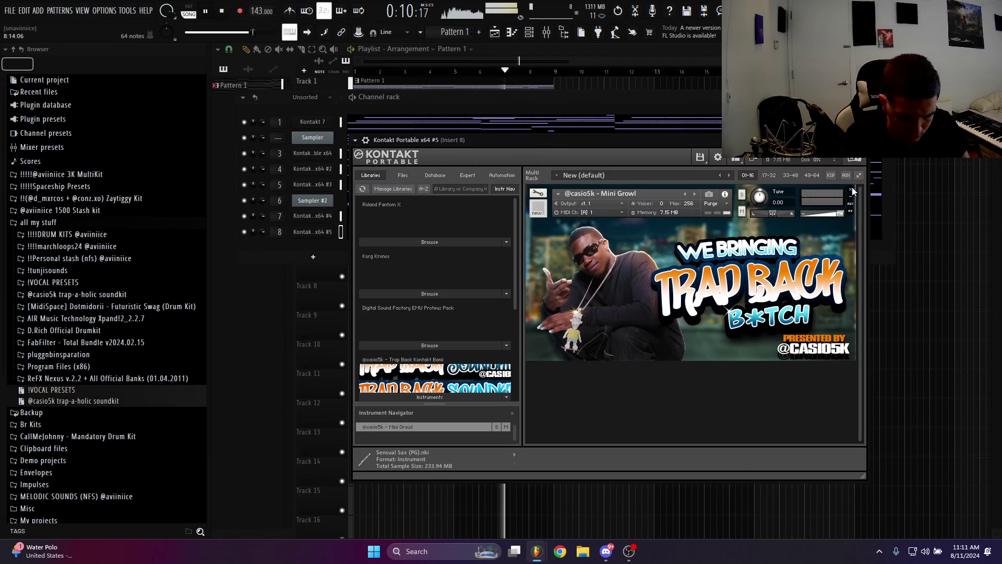
Replace Mini Growl in the cloned channel with A062 FS Chime from the Roland Fantom X 03 Bells folder
click(852, 190)
click(446, 241)
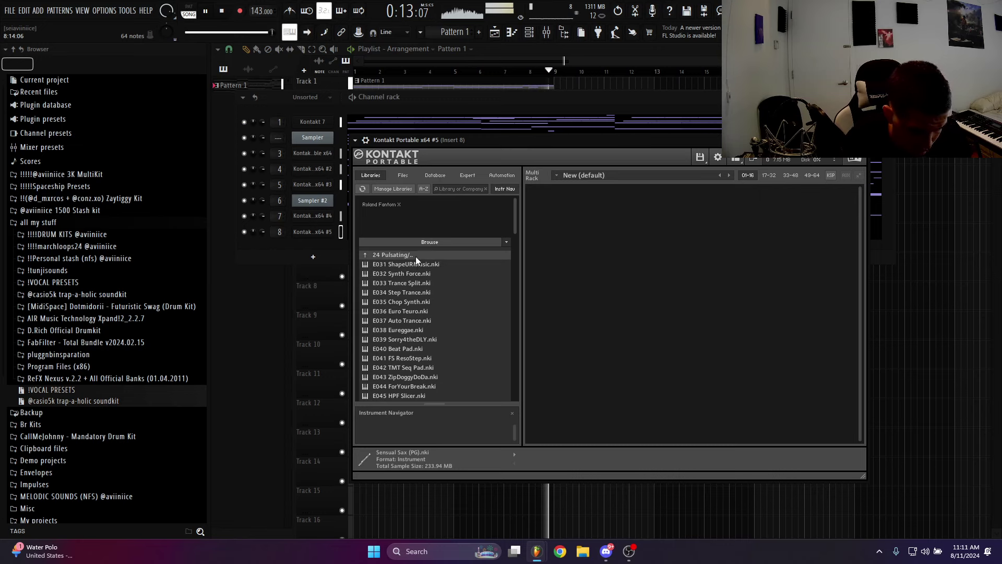
click(415, 255)
click(412, 276)
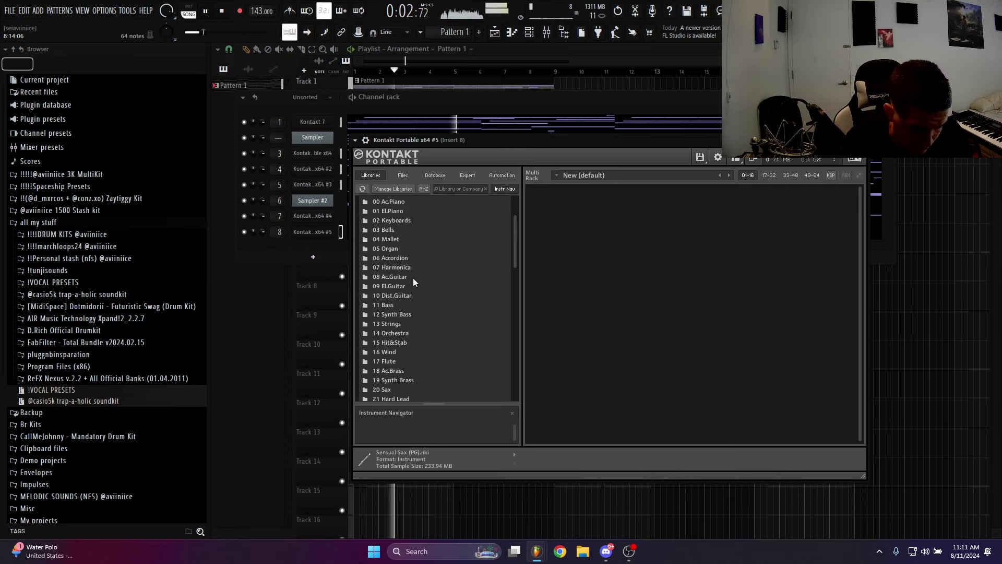
scroll(419, 286, down, 3)
scroll(430, 299, down, 2)
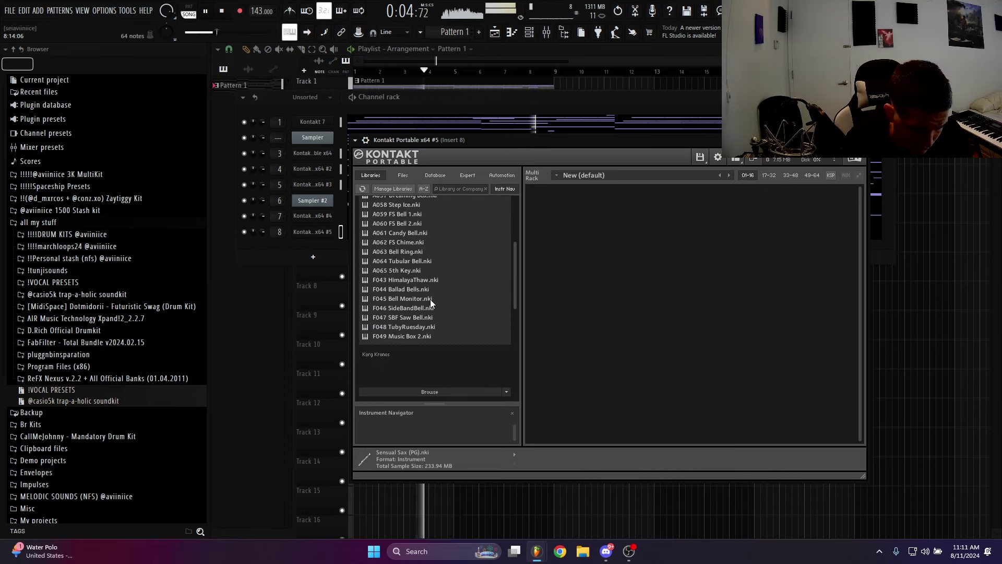
click(424, 242)
double_click(424, 242)
Draw short FS Chime notes on B4 at bars 1 and 5, A#4 at bars 3 and 7, and D#5 late in bars 3 and 7
key(F7)
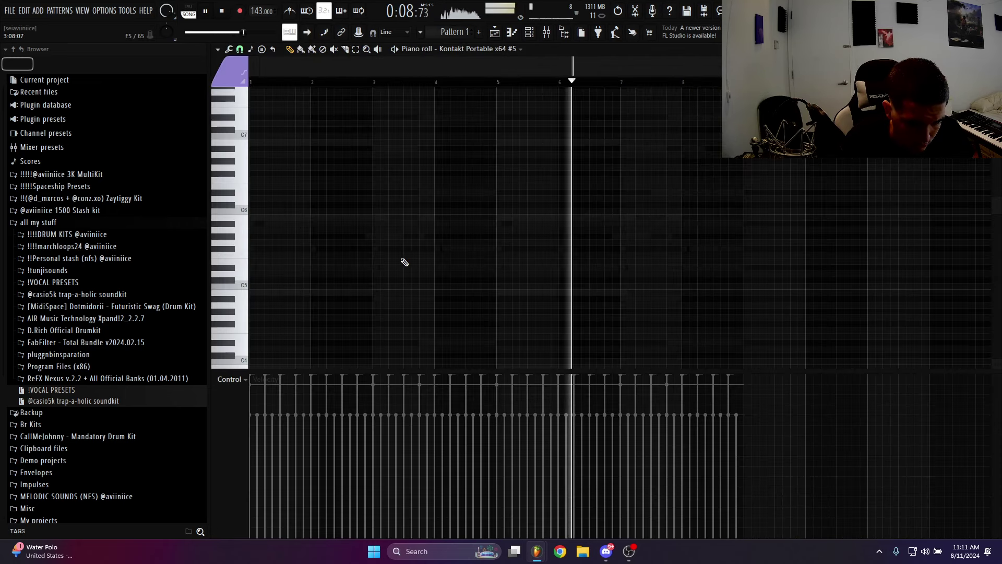
drag(265, 268, 258, 293)
click(379, 301)
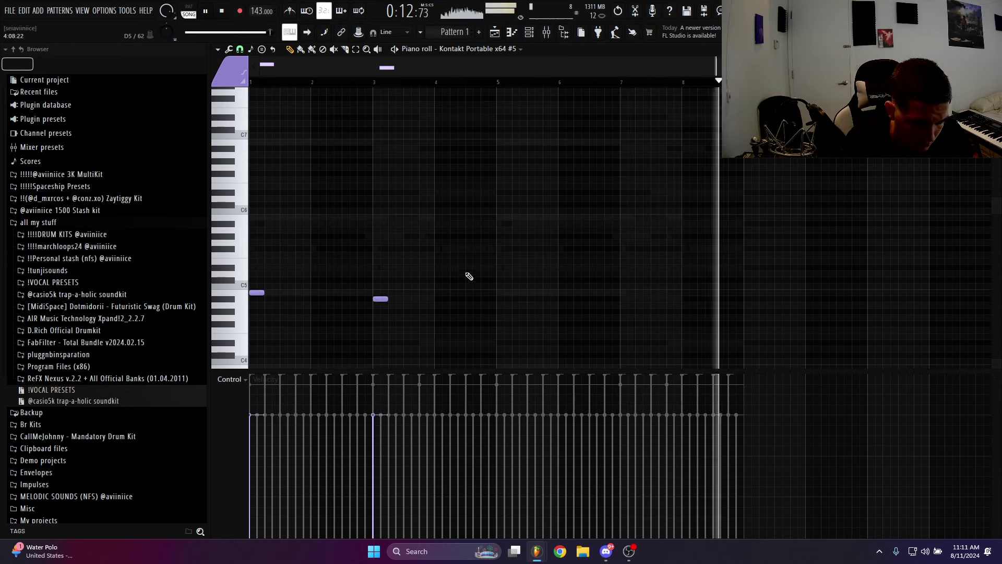
click(426, 268)
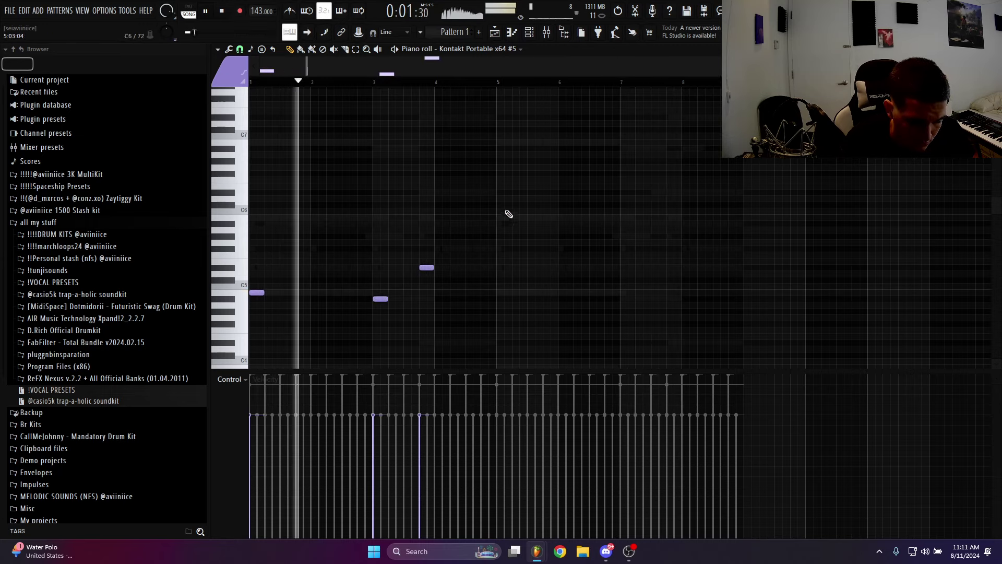
click(501, 292)
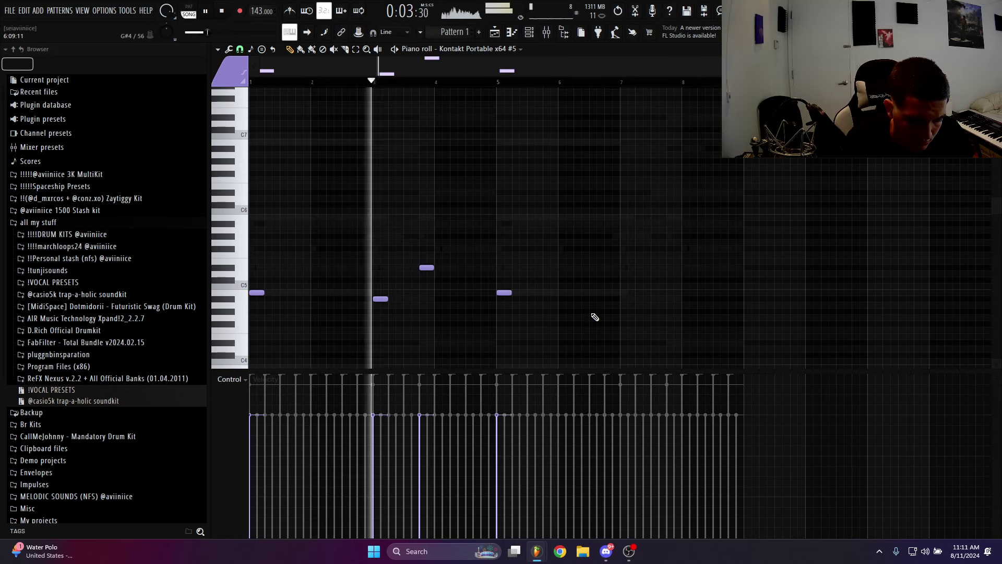
click(626, 300)
click(674, 268)
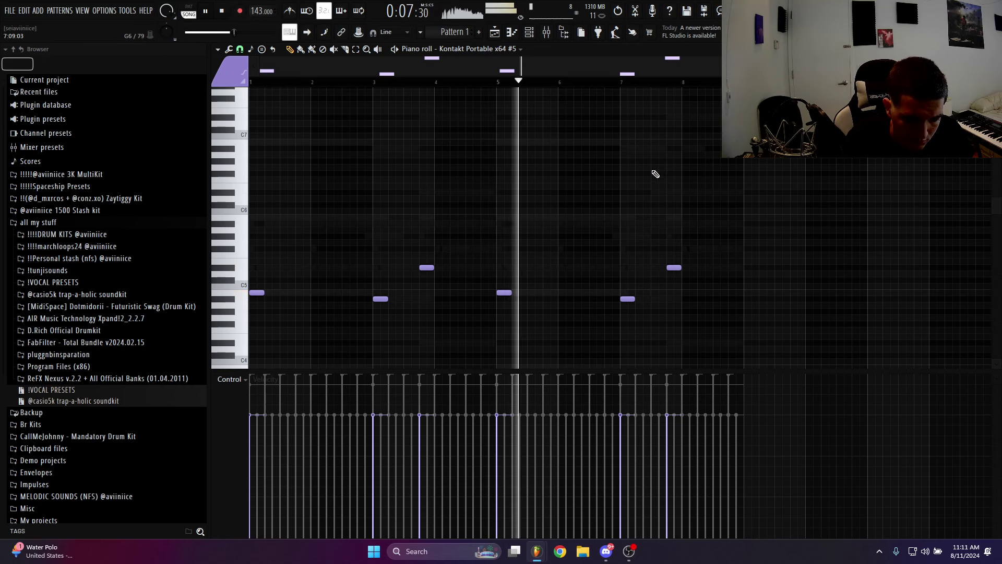
Clone the FS Chime Kontakt channel and remove the instrument from the copy
click(529, 33)
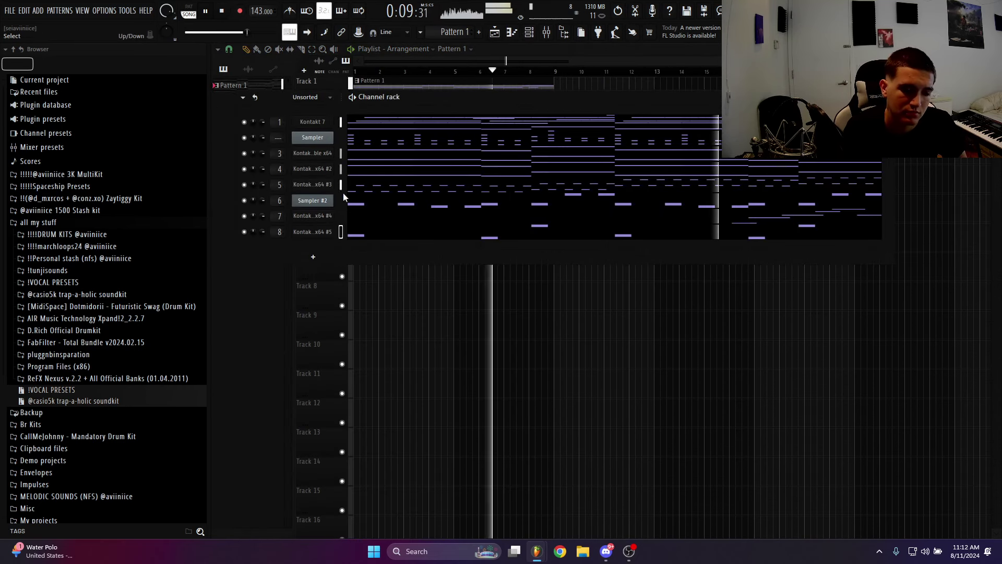
right_click(335, 236)
click(362, 329)
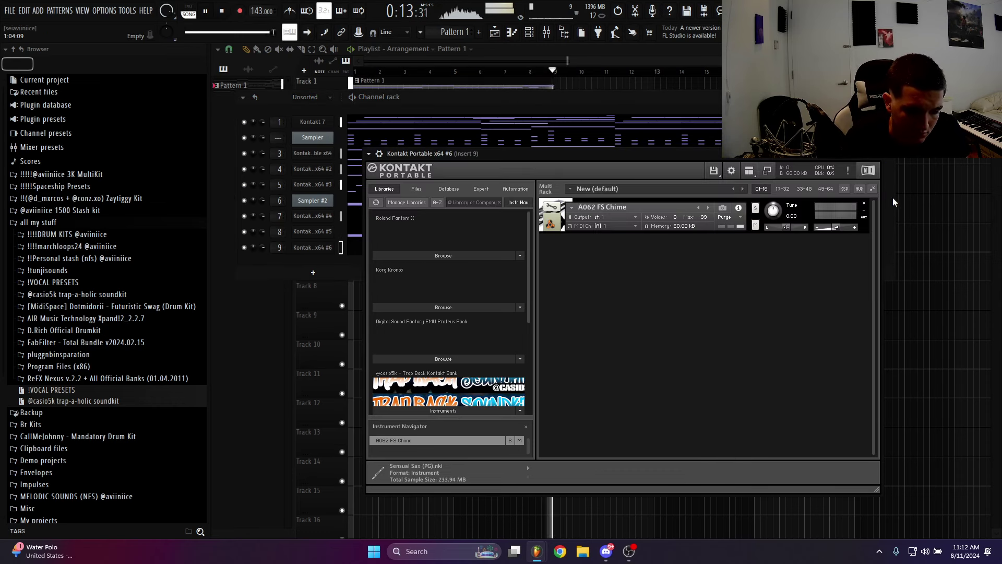
click(863, 204)
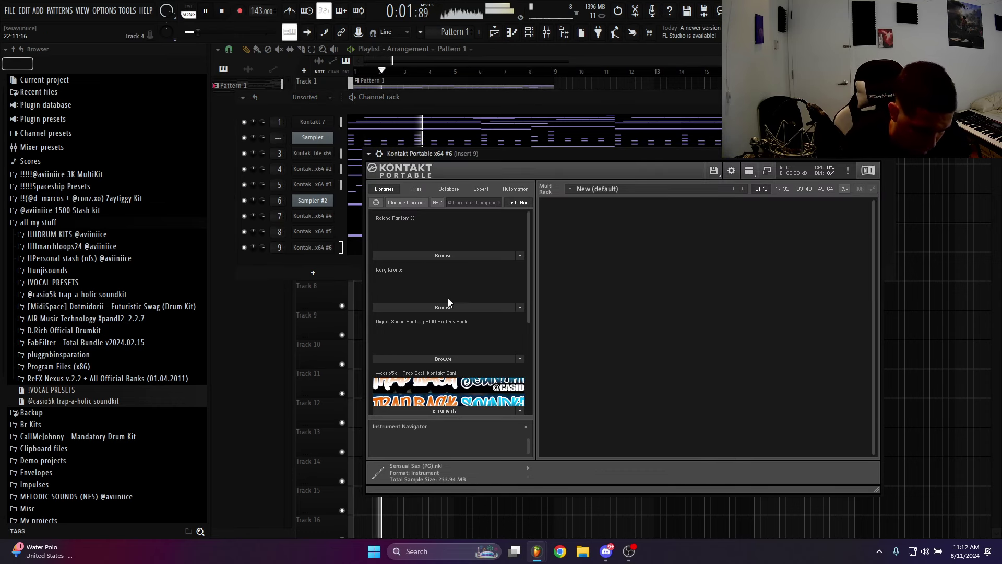
Load D018 Electrostars from the Roland Fantom X 23 Techno Synth folder into the emptied Kontakt channel
scroll(450, 292, down, 1)
click(448, 241)
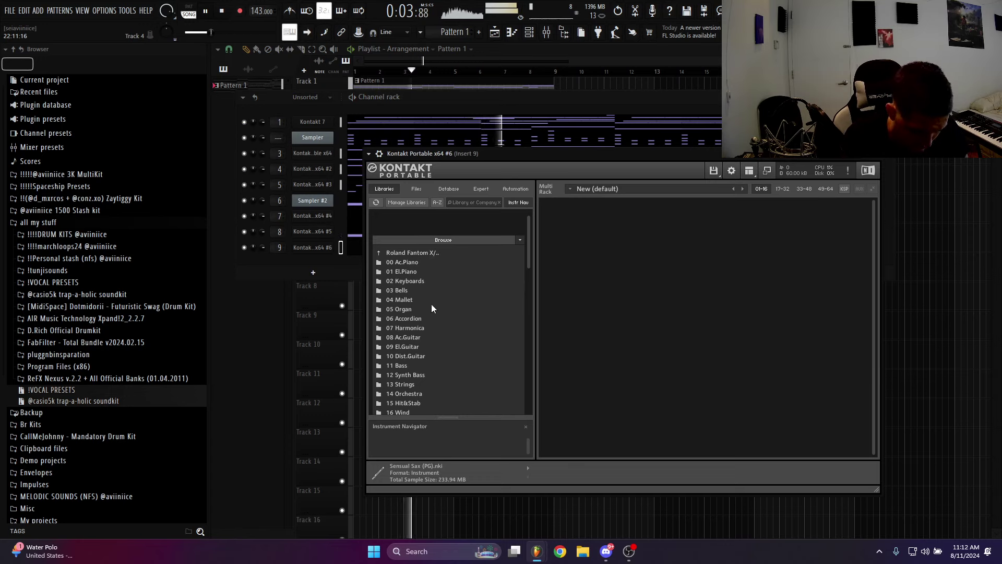
scroll(432, 309, down, 4)
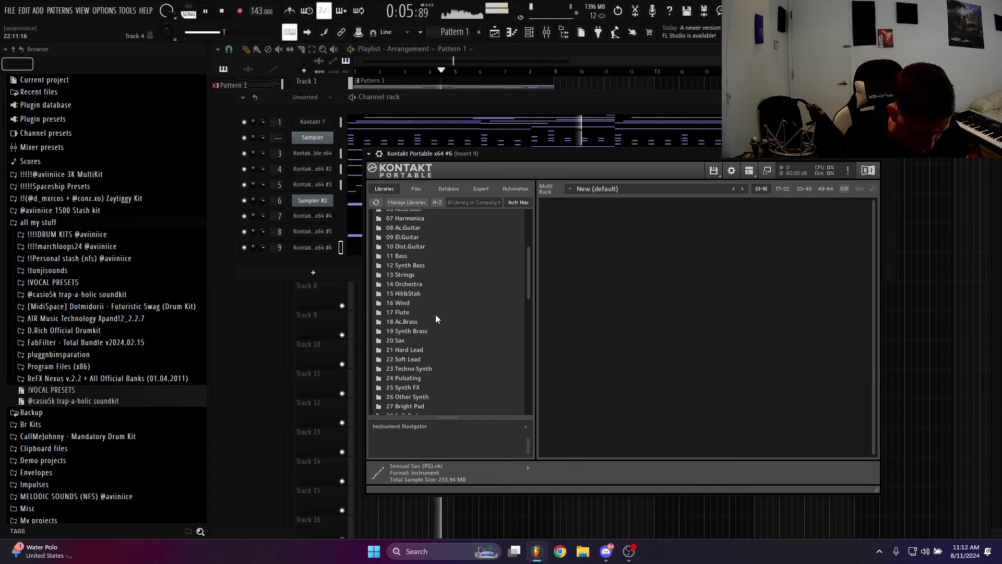
scroll(421, 368, down, 1)
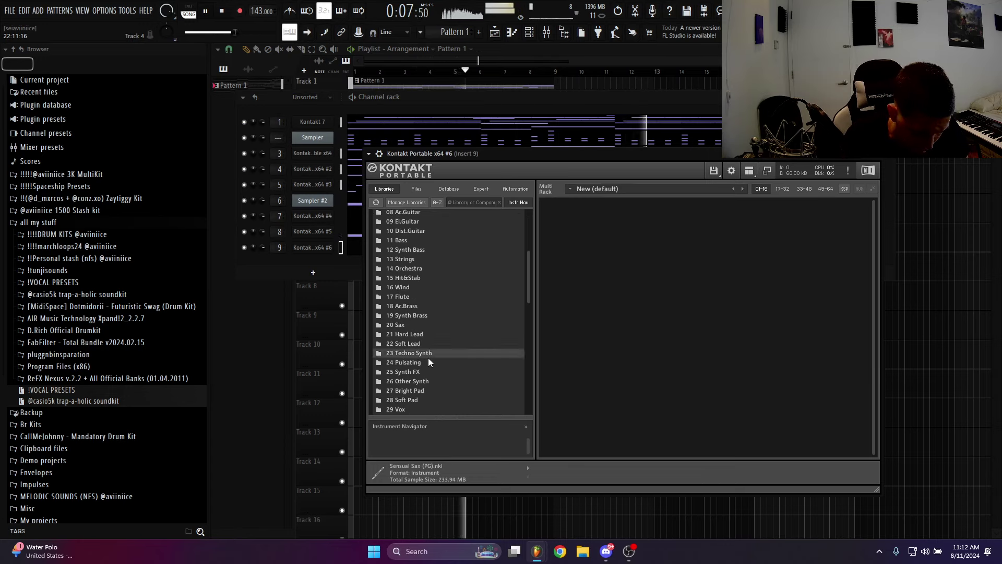
double_click(474, 356)
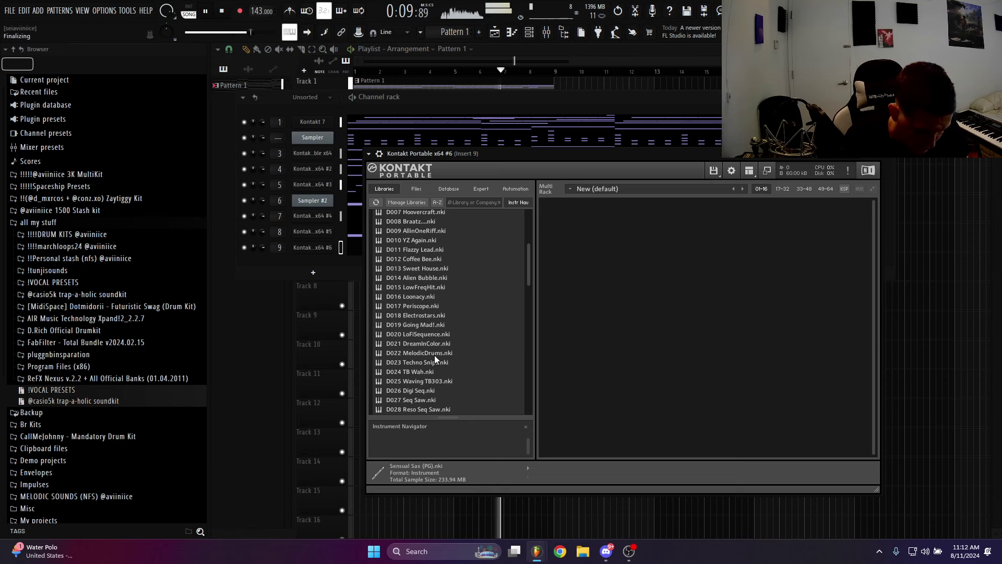
double_click(434, 316)
Draw a D#5 note across the second half of bar 1 and a D#6 note on its last beat, both ending just before bar 2
key(F7)
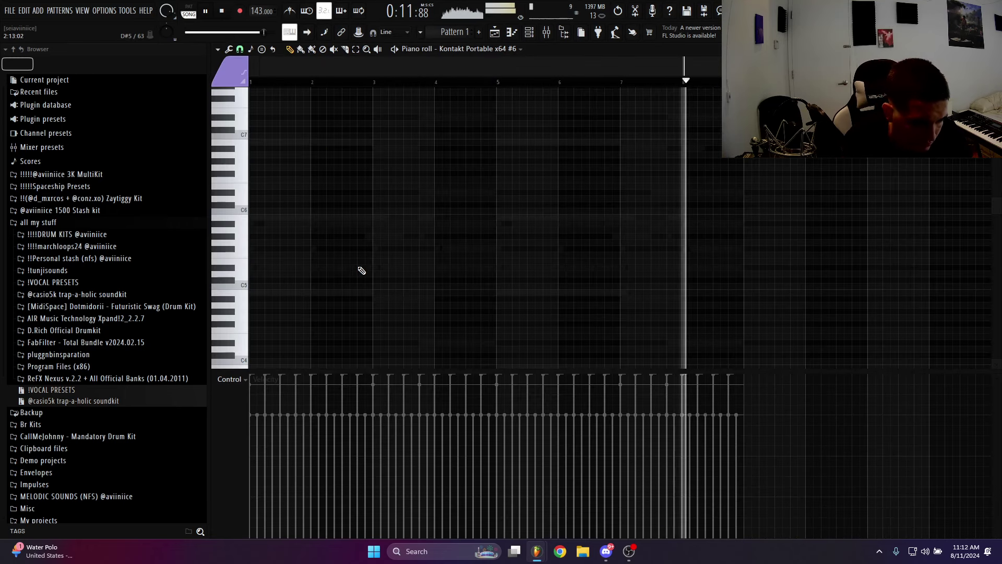
click(282, 267)
drag(292, 268, 311, 269)
key(space)
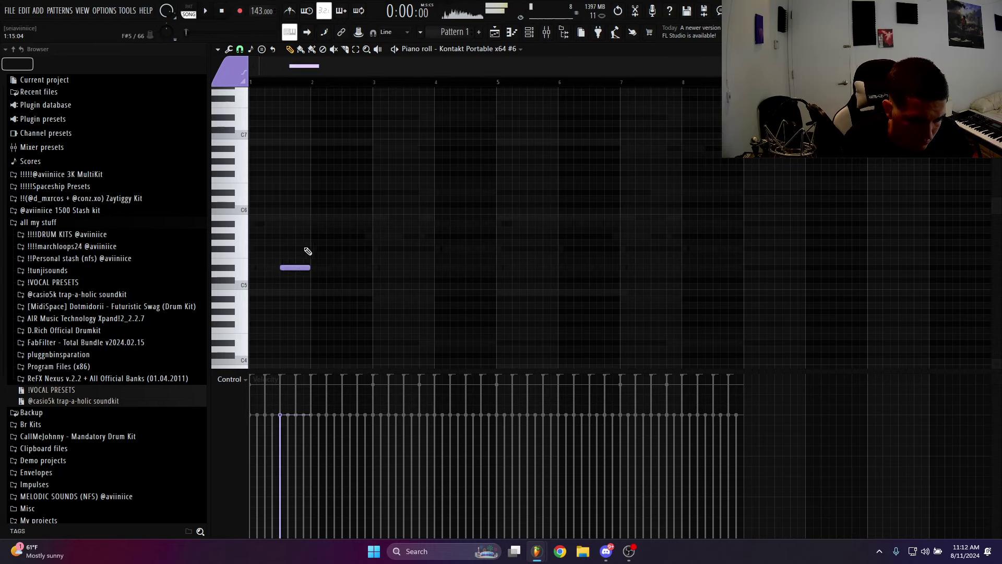
key(space)
drag(325, 193, 311, 193)
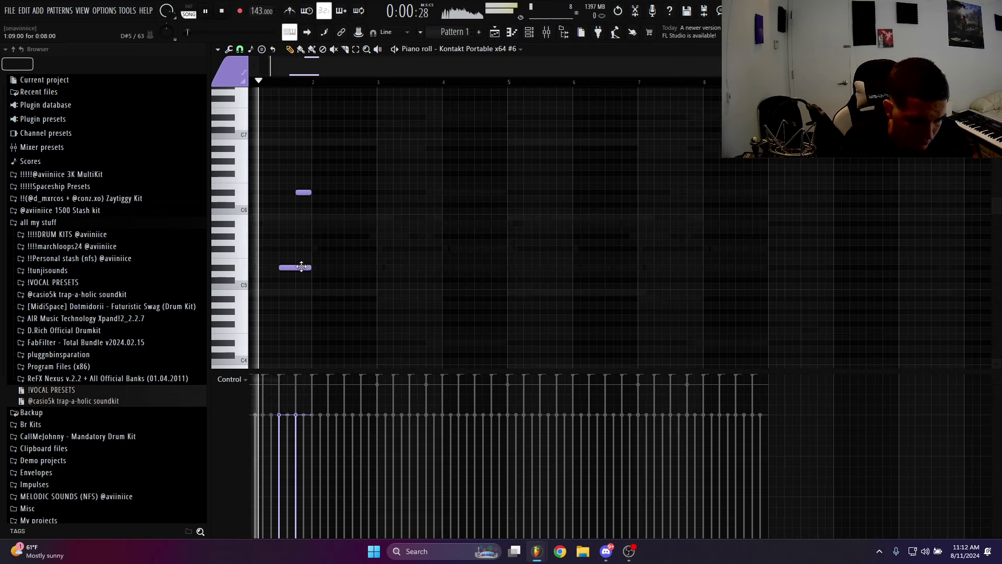
scroll(336, 272, up, 4)
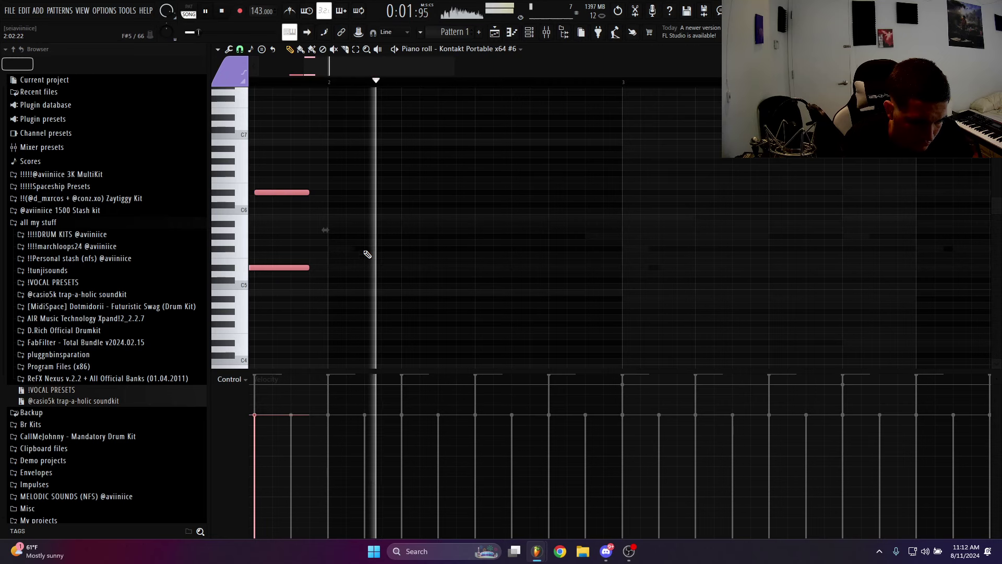
scroll(387, 225, down, 4)
Duplicate the bar 1 notes across bars 2, 3 and 4
drag(360, 86, 253, 84)
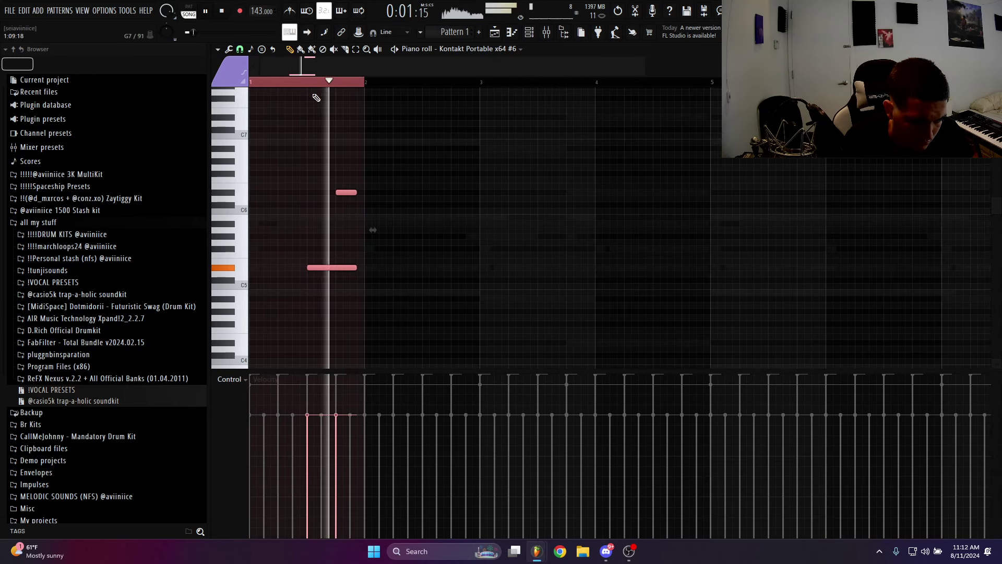
key(ctrl+b)
key(ctrl+d)
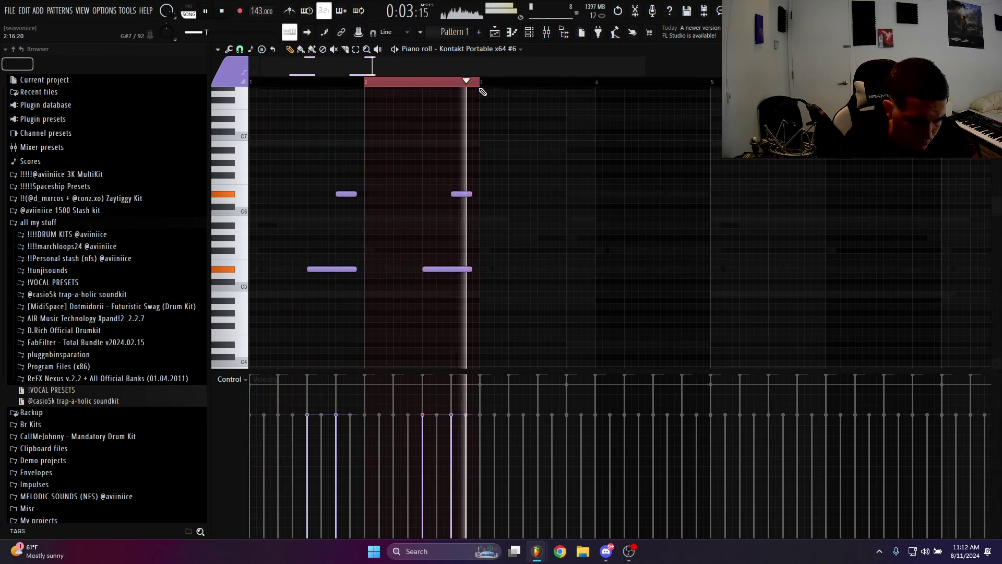
key(space)
key(ctrl+b)
scroll(504, 81, down, 3)
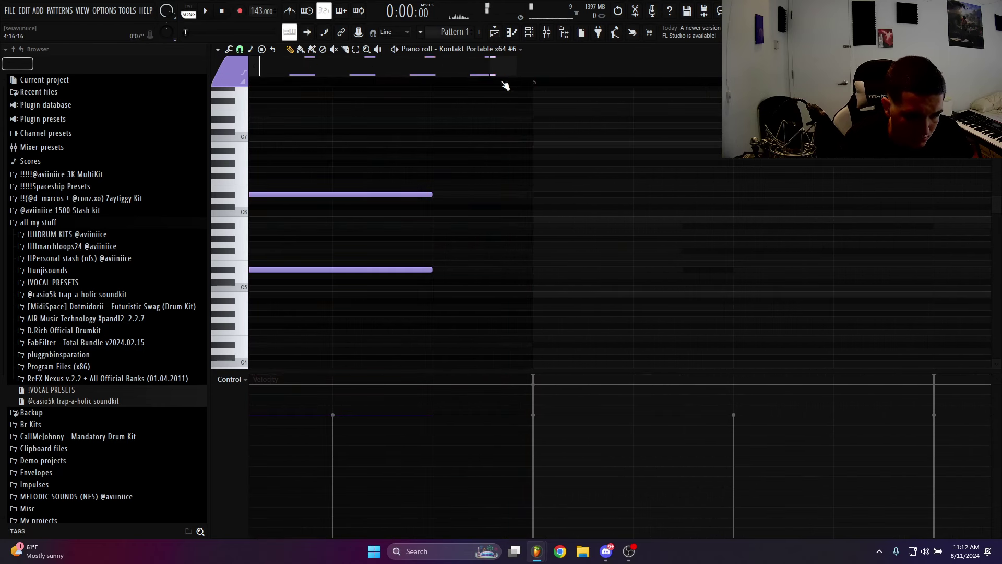
Transpose the notes in bars 3 and 4 up one octave
drag(642, 313, 464, 142)
key(space)
key(ctrl+Up)
scroll(465, 143, up, 2)
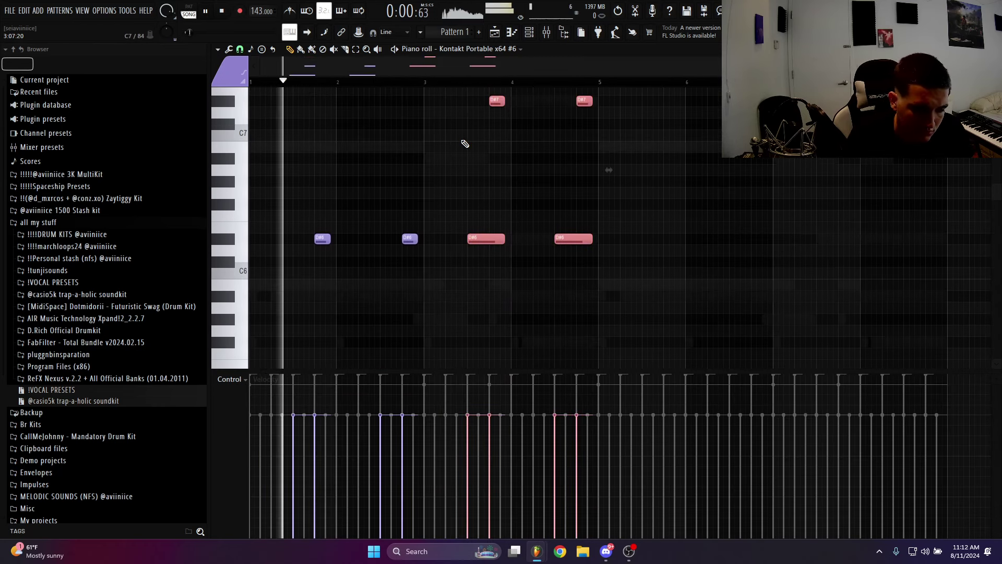
Duplicate the four-bar Electrostars phrase into bars 5 to 8
ctrl+scroll(495, 143, down, 2)
key(ctrl+a)
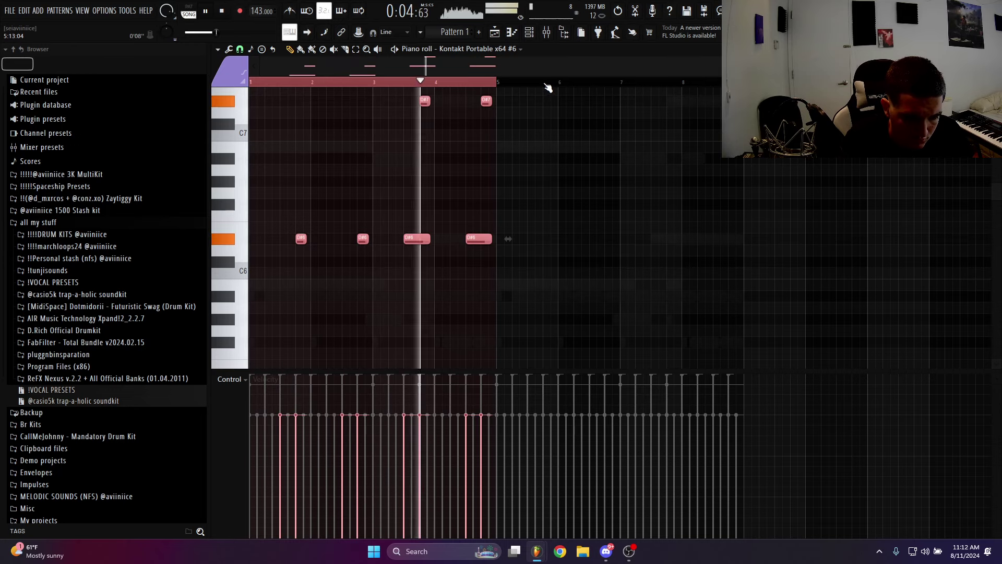
key(ctrl+b)
click(557, 102)
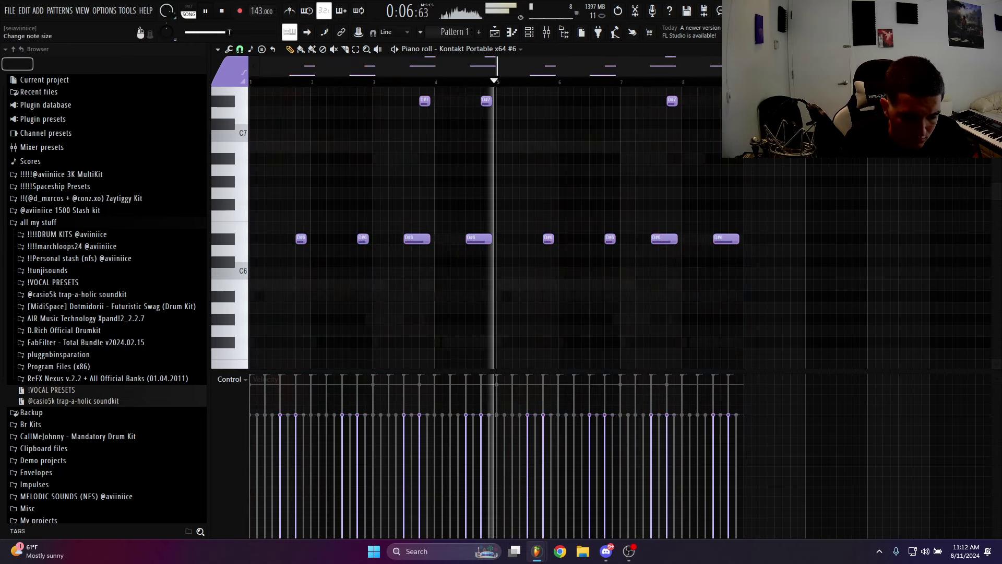
alt+scroll(558, 103, down, 2)
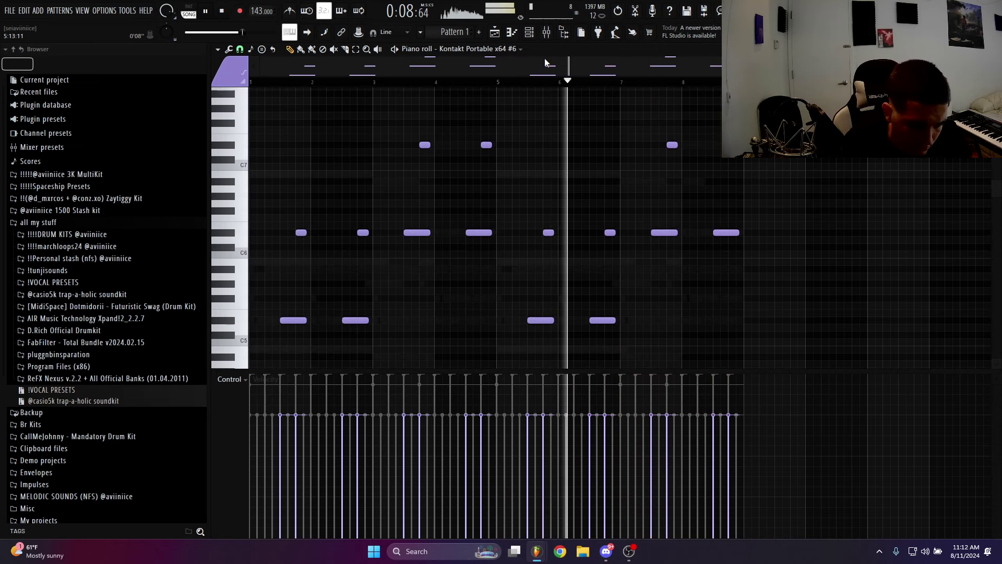
Add Fruity Delay 3 to mixer Insert 9 and load its Stereoized preset
click(547, 31)
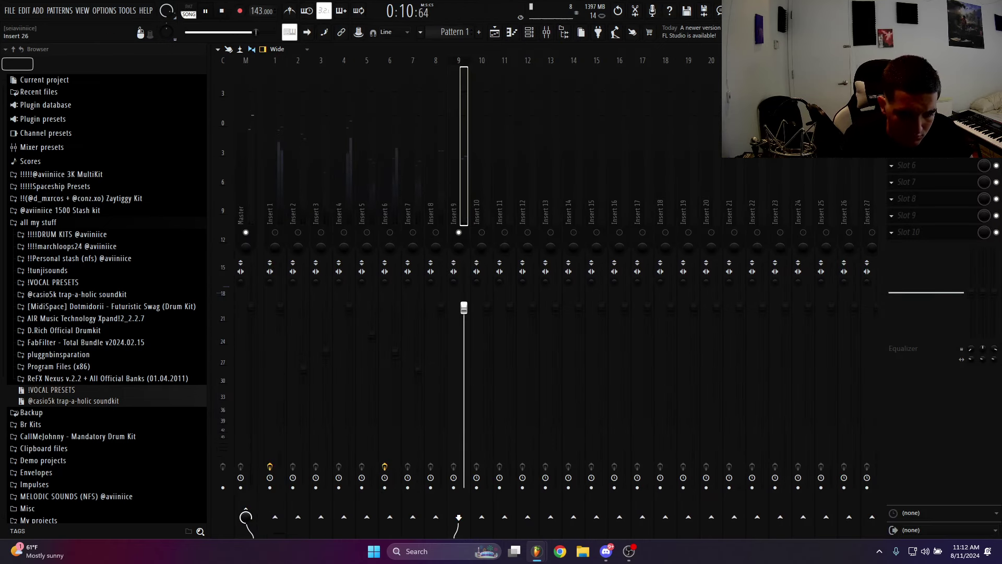
click(892, 81)
click(731, 242)
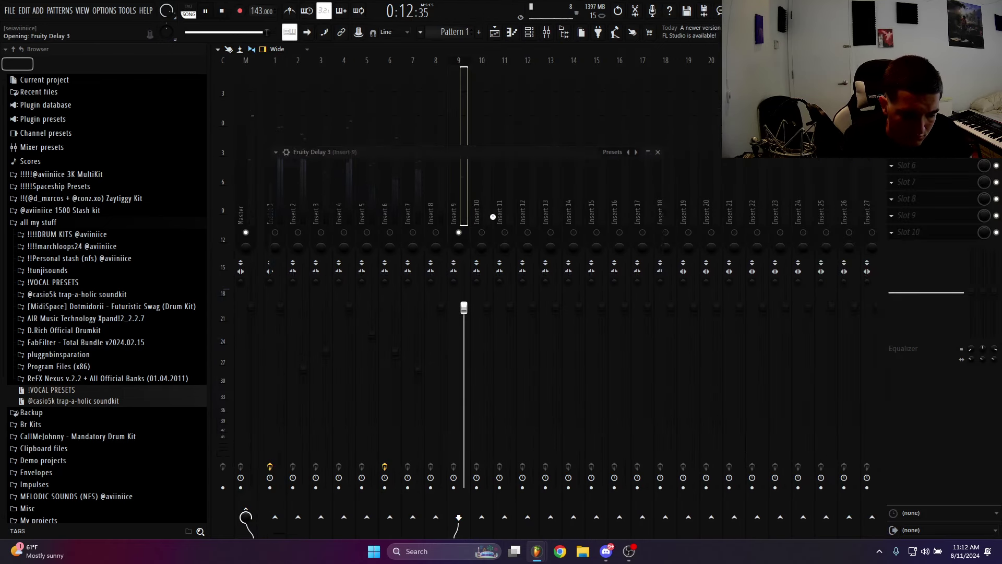
click(292, 151)
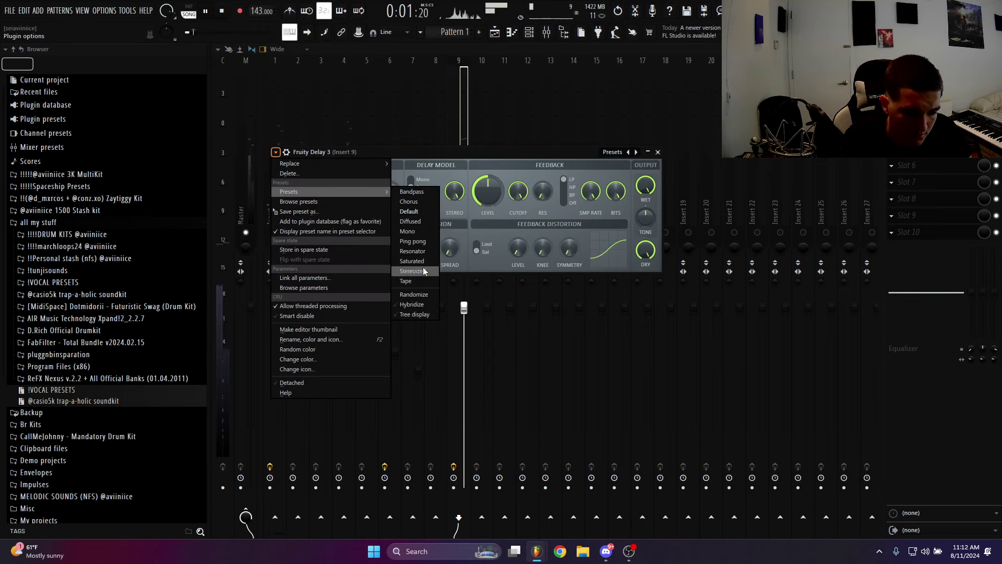
click(411, 271)
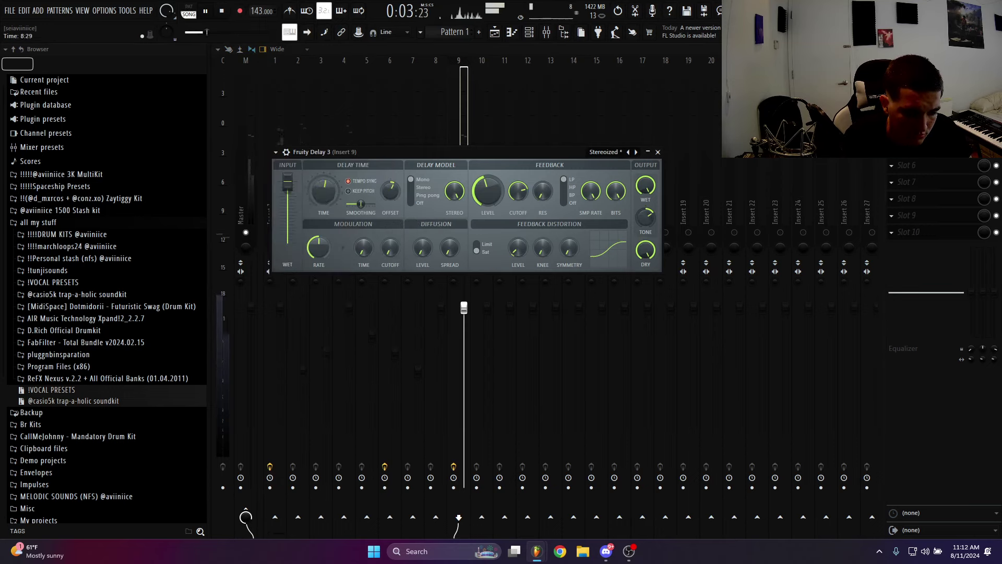
key(Escape)
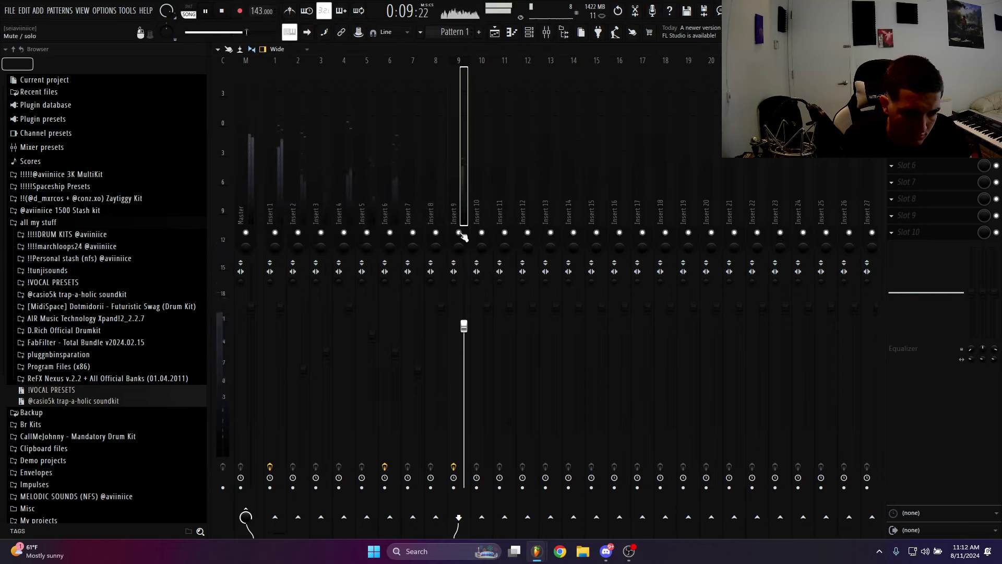
Switch to OBS, hide the webcam video capture source, and return to FL Studio
click(628, 552)
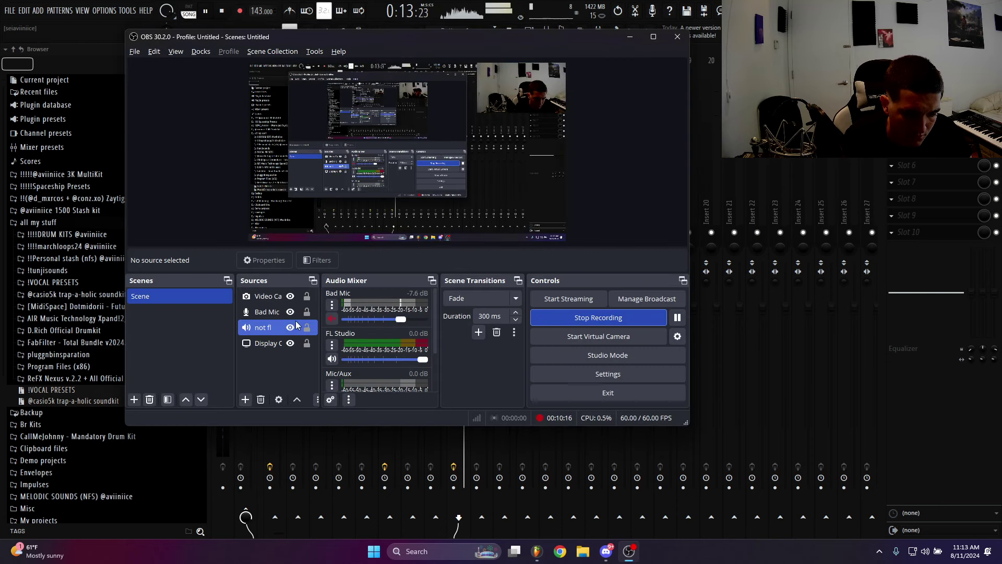
click(290, 297)
click(706, 196)
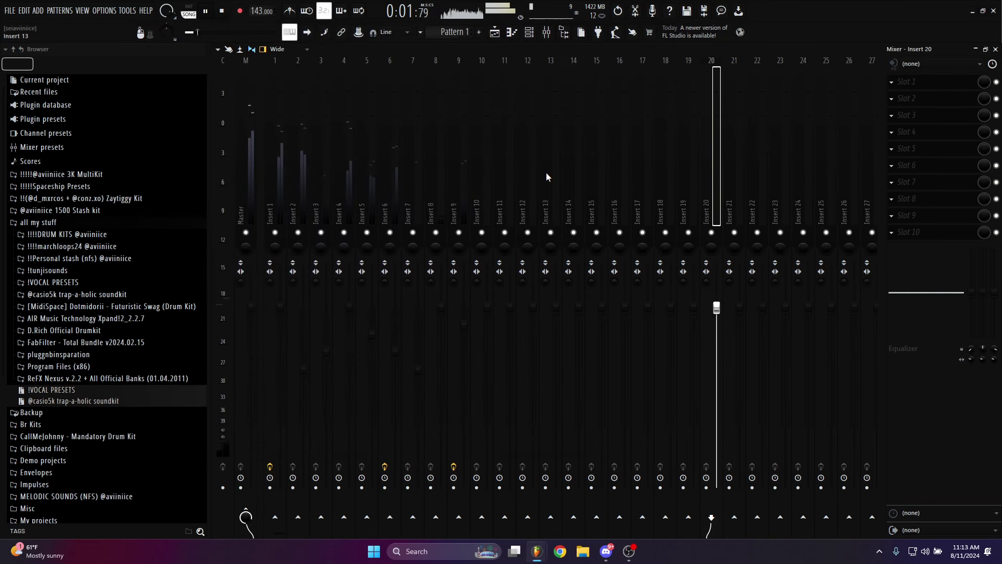
Clone the Electrostars Kontakt channel onto mixer track 10 and remove the clone's loaded instrument
click(502, 32)
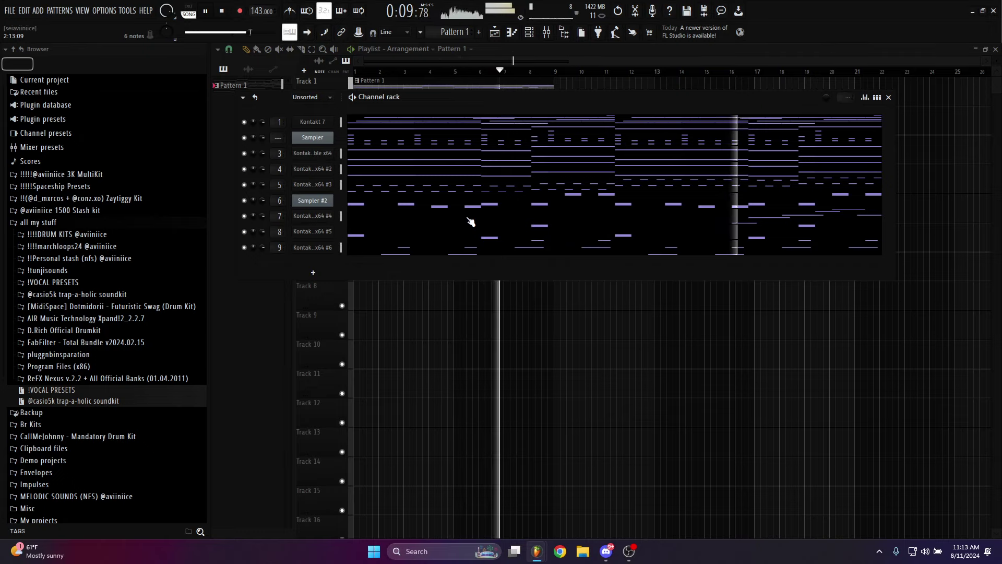
right_click(334, 245)
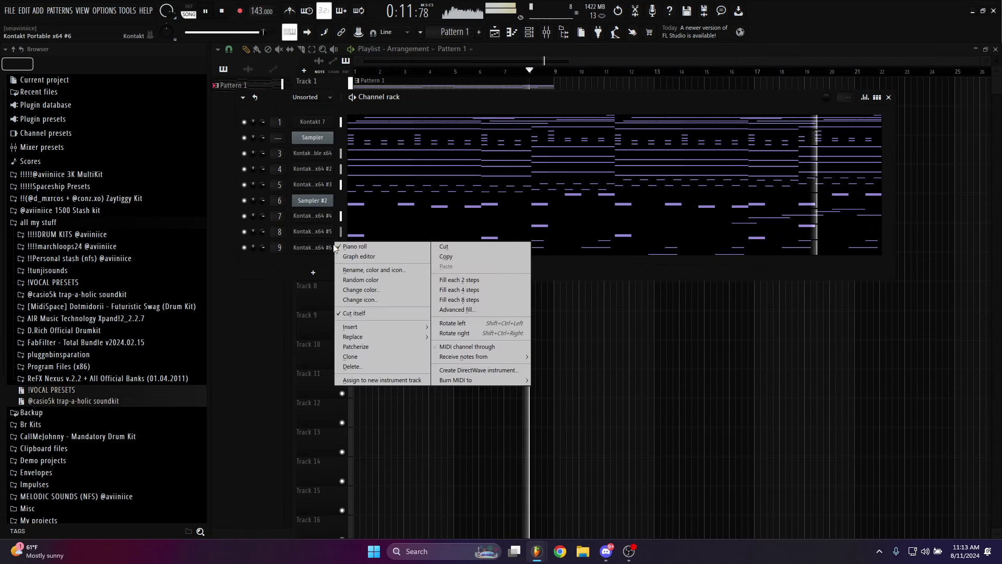
click(359, 346)
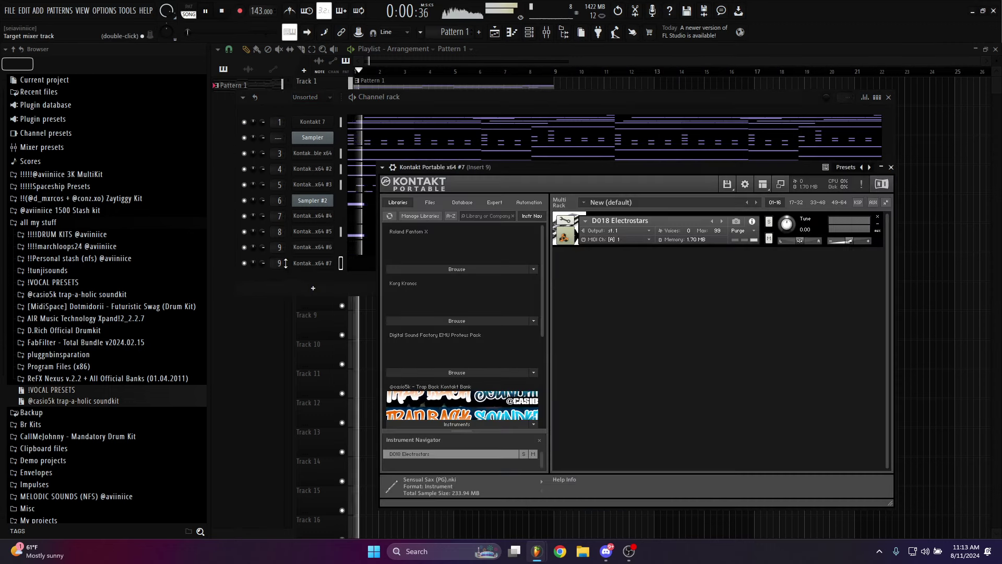
click(877, 218)
scroll(433, 344, down, 3)
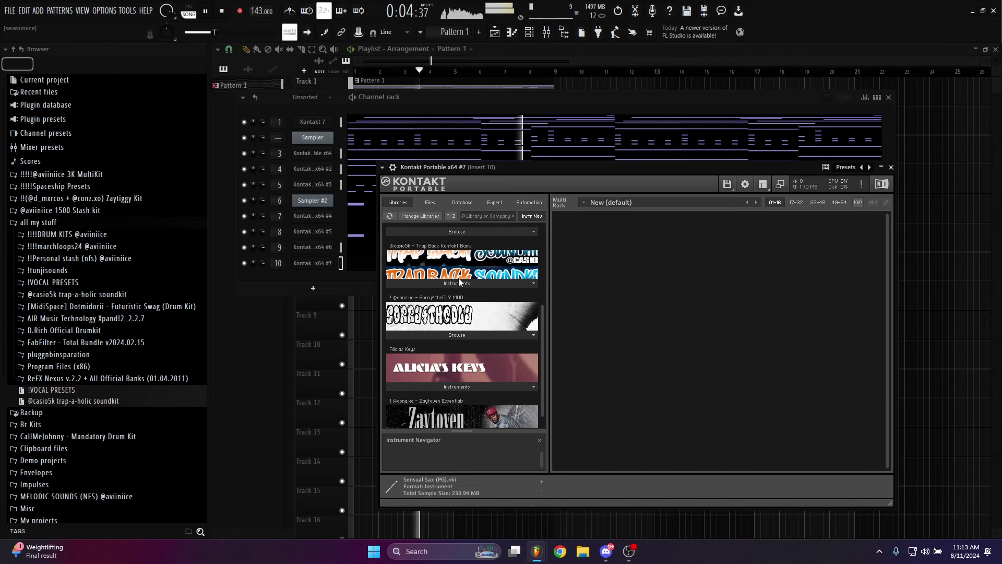
click(458, 279)
scroll(485, 300, down, 4)
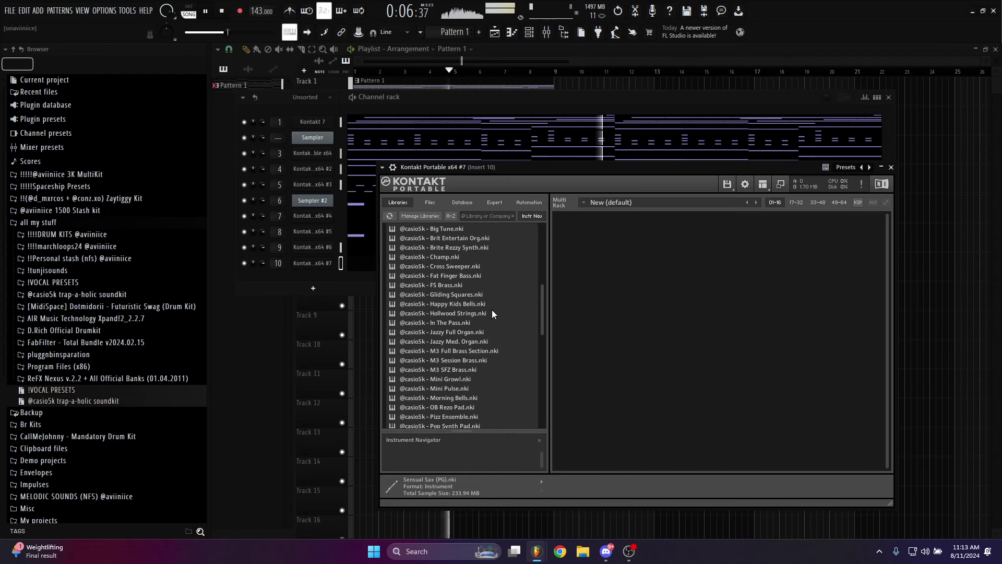
scroll(485, 329, down, 3)
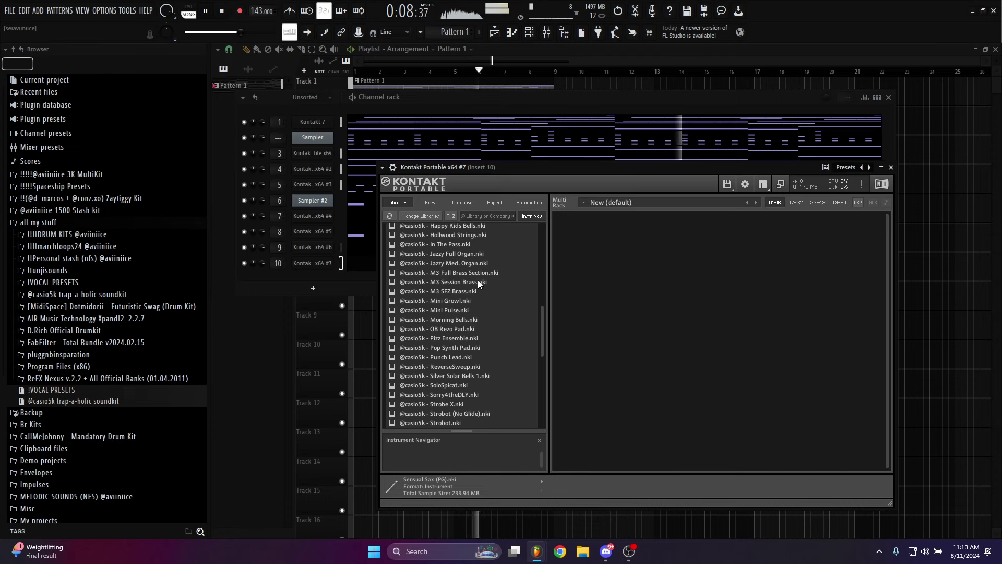
double_click(437, 278)
In the new channel's piano roll, place a one-step B6 on beat 2 of bar 1 and a one-step B5 half a beat after it
key(F7)
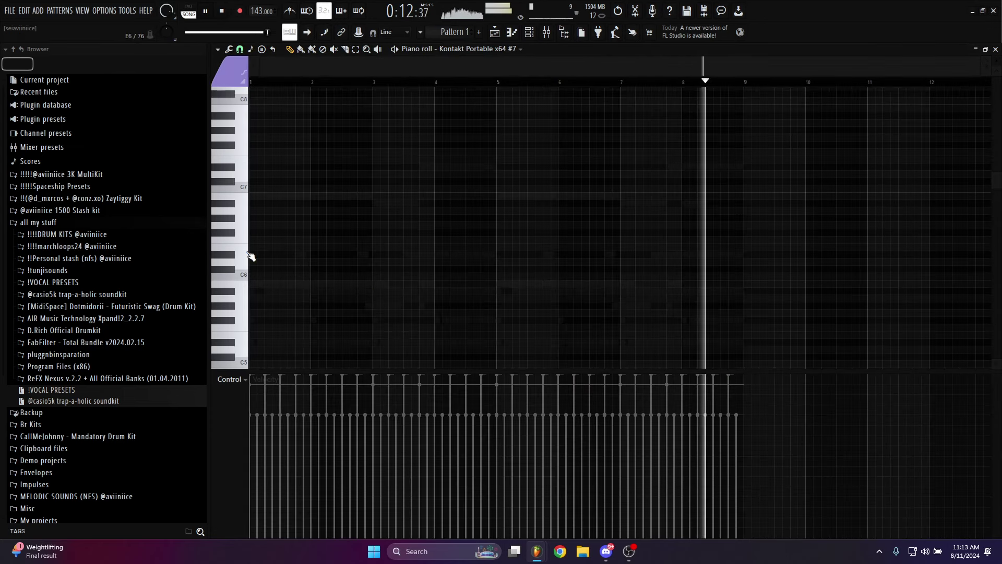
scroll(260, 232, up, 2)
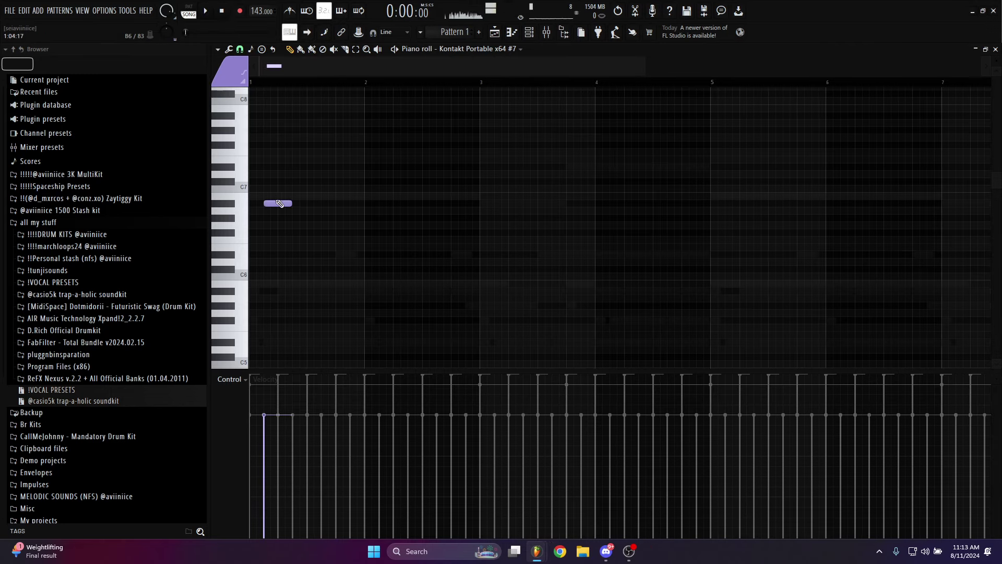
key(space)
click(293, 197)
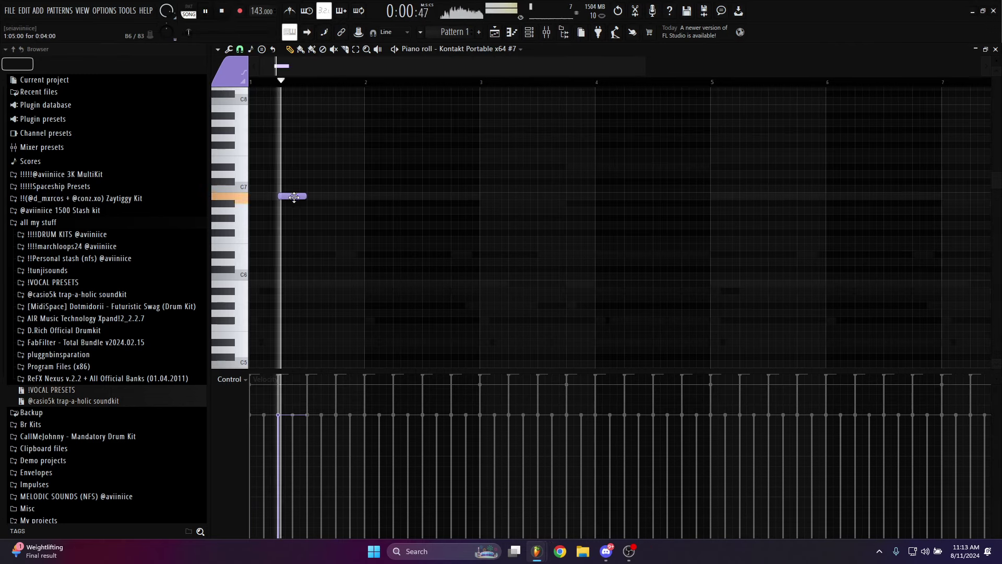
key(space)
click(301, 284)
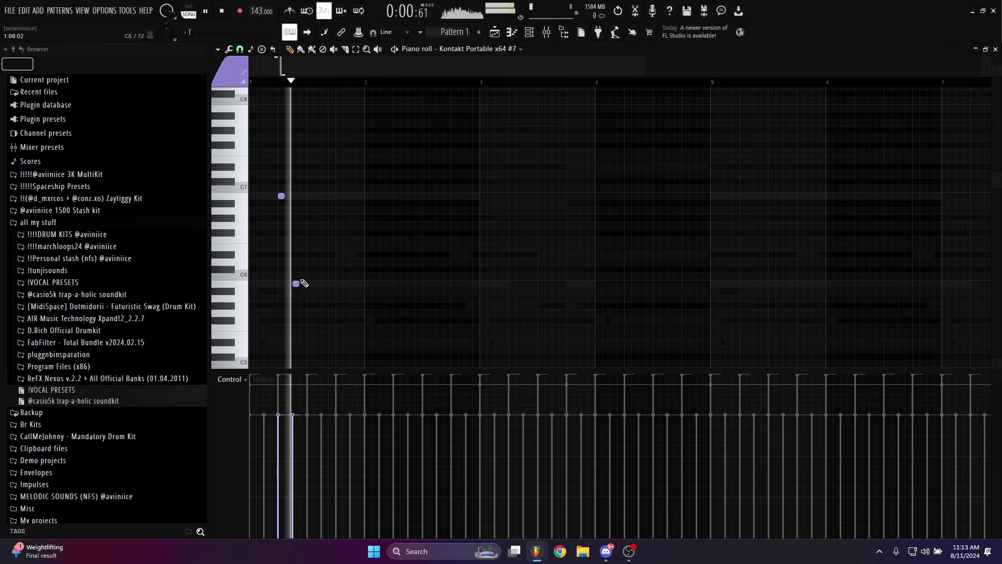
Draw a six-step A#6 from beat 3 of bar 1, followed by one-step D#6 notes directly after it and at the start of bar 2
click(310, 254)
key(space)
drag(316, 255, 342, 204)
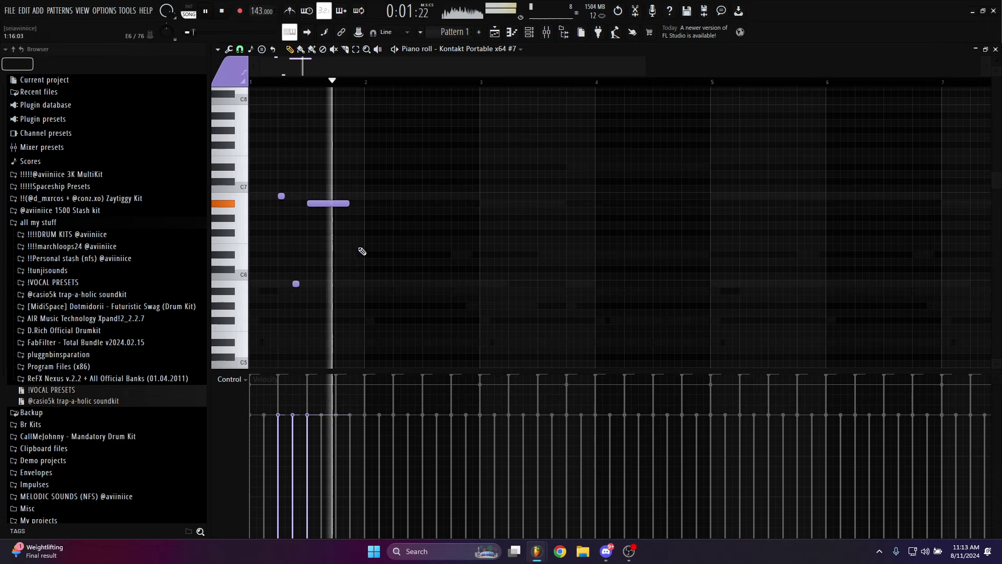
drag(392, 254, 357, 260)
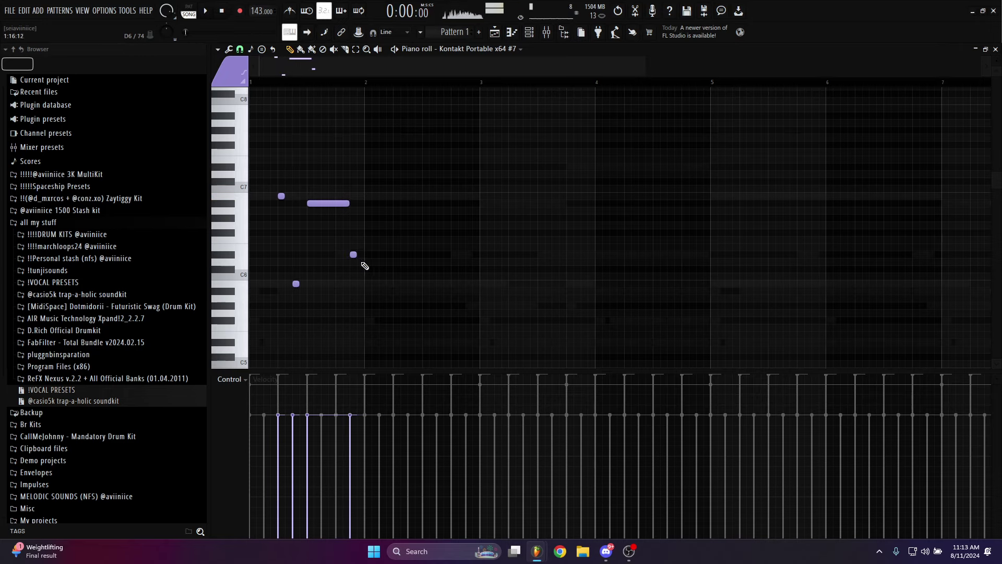
click(368, 254)
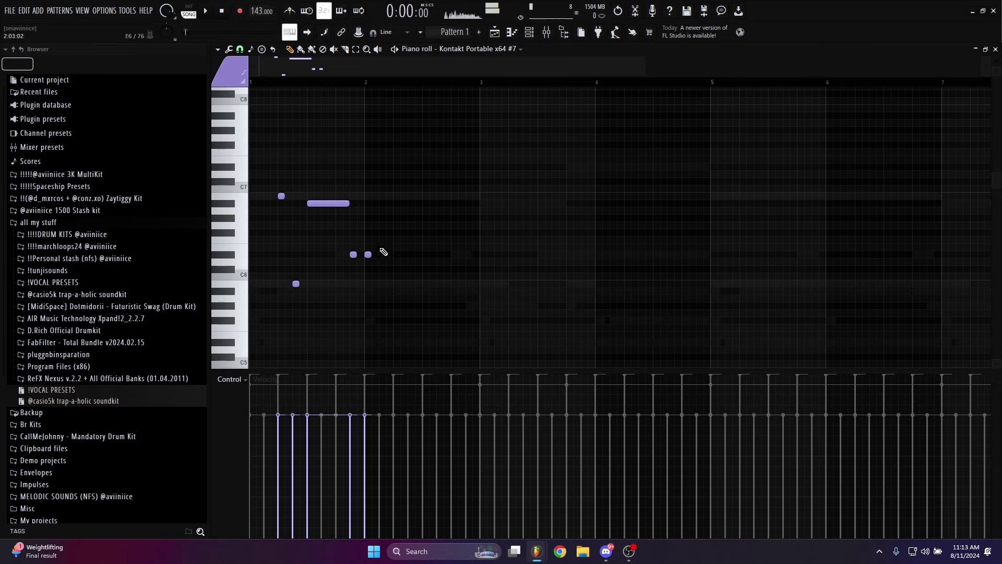
Try an A#6 on beat 2 of bar 2, remove it, and place a one-step D#6 half a beat into that bar
click(396, 203)
drag(400, 203, 419, 206)
key(space)
key(space)
right_click(415, 204)
right_click(383, 232)
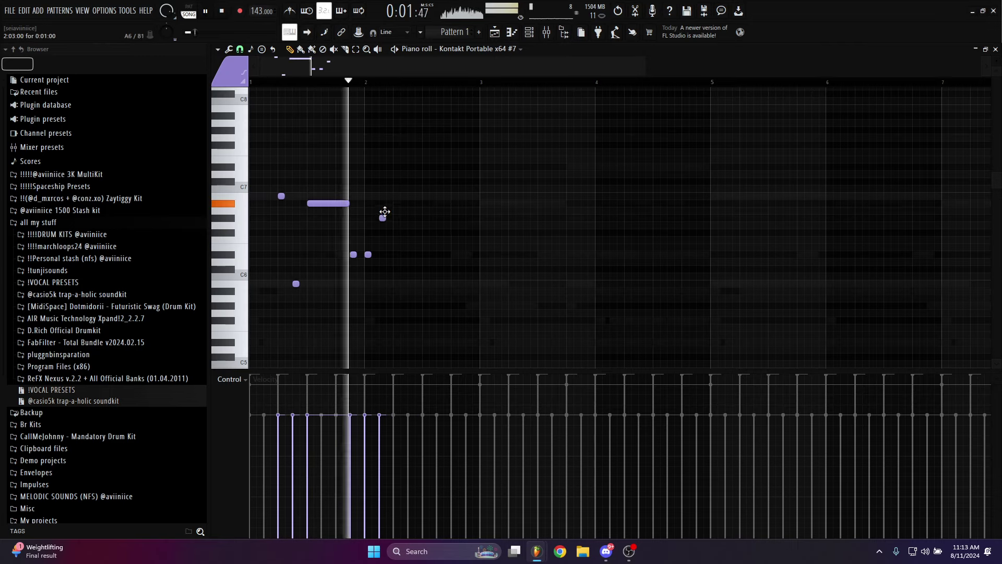
key(space)
Draw a three-step B5 on beat 2 of bar 2, a one-step A#5 under its end, and another A#5 starting on beat 3
click(396, 286)
drag(399, 286, 427, 292)
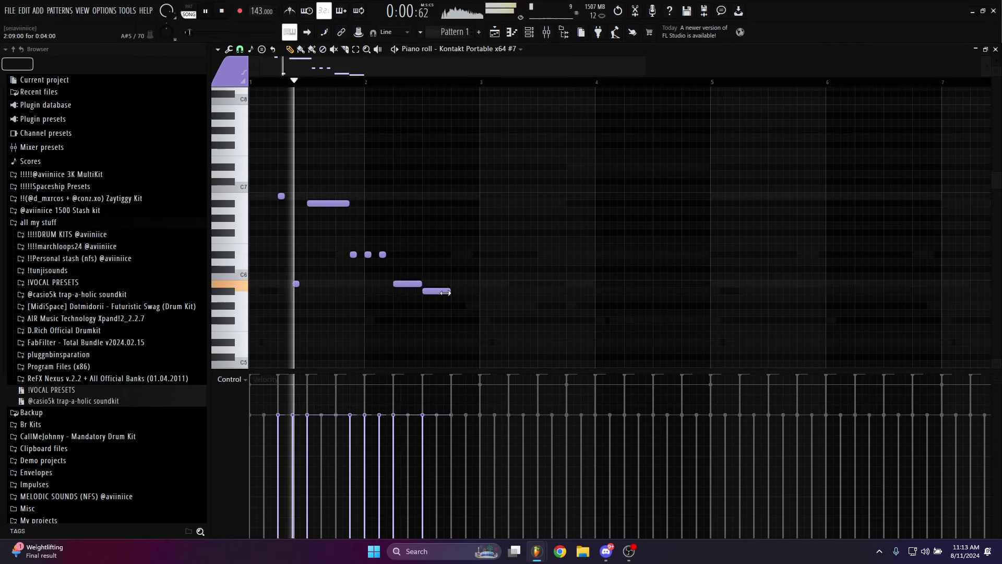
click(411, 291)
key(space)
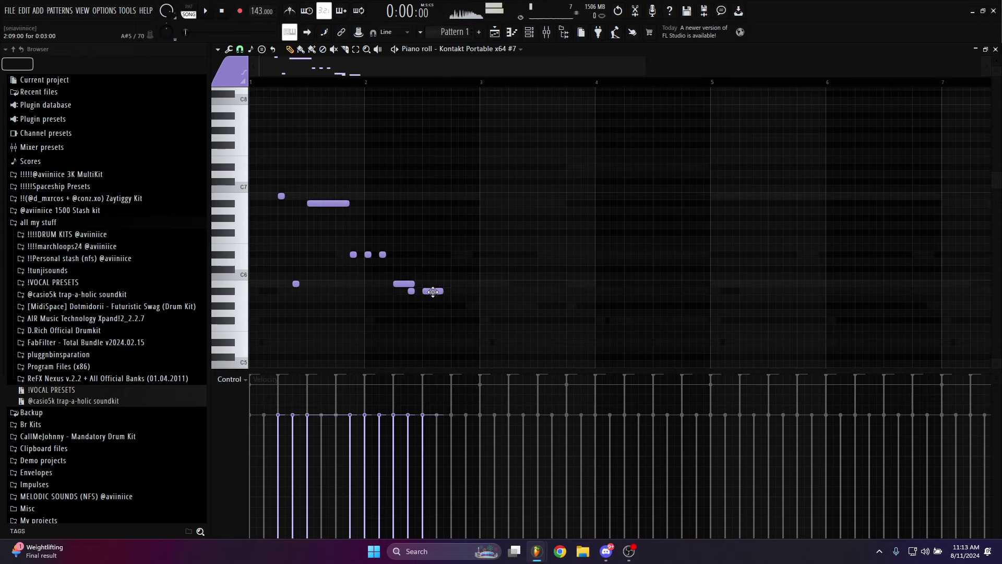
Extend the beat 3 A#5 in bar 2 to six steps and add a one-step B5 directly after it
key(space)
drag(444, 290, 471, 306)
click(468, 306)
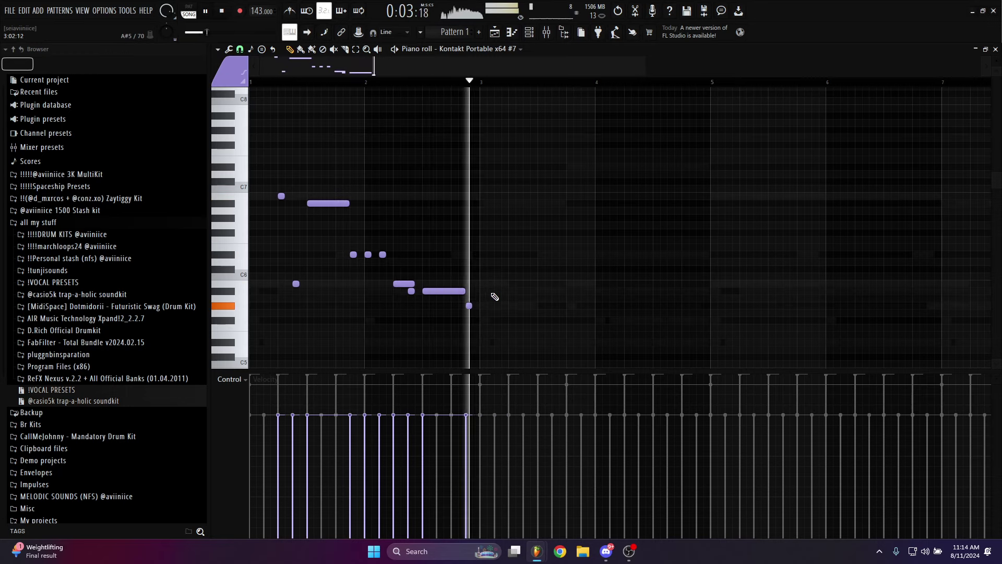
drag(469, 304, 477, 284)
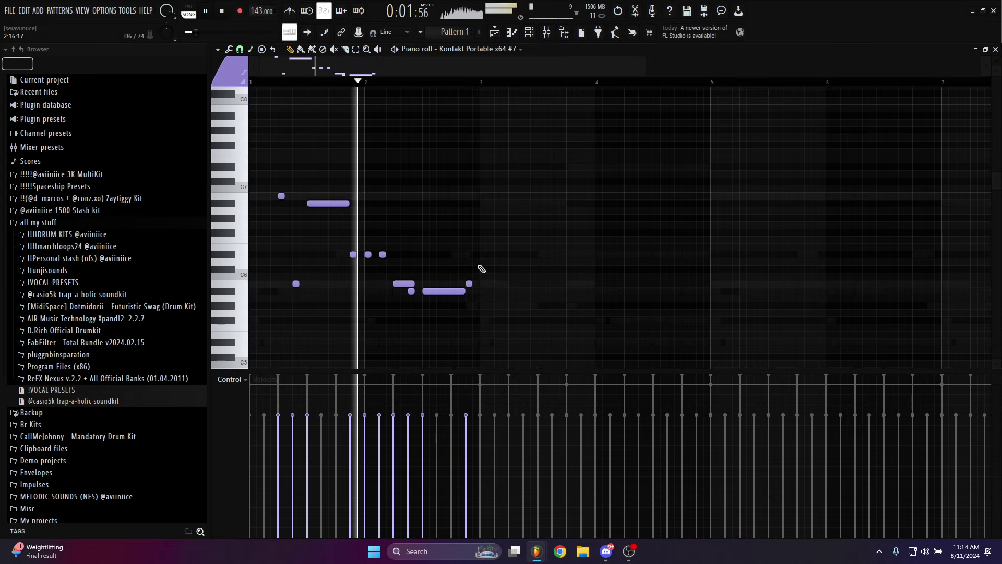
Stop playback and delete all the existing melody notes in bars 1 and 2 of the piano roll
key(space)
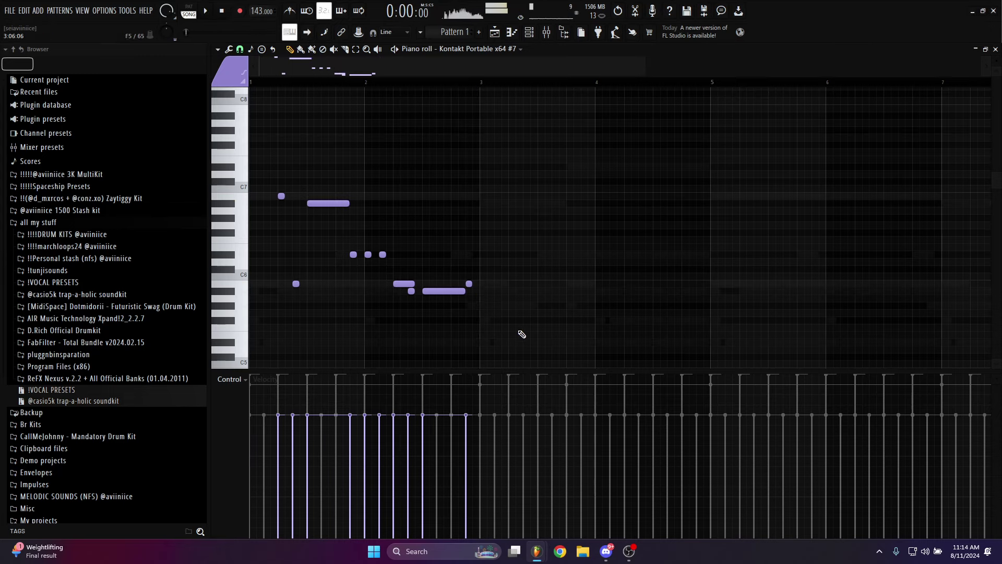
drag(524, 336, 266, 186)
key(Delete)
Sketch a melody of short notes across bar 2: B6 three times, A#6, G#6, A#6, G#6, ending on D#6
key(space)
scroll(322, 239, down, 2)
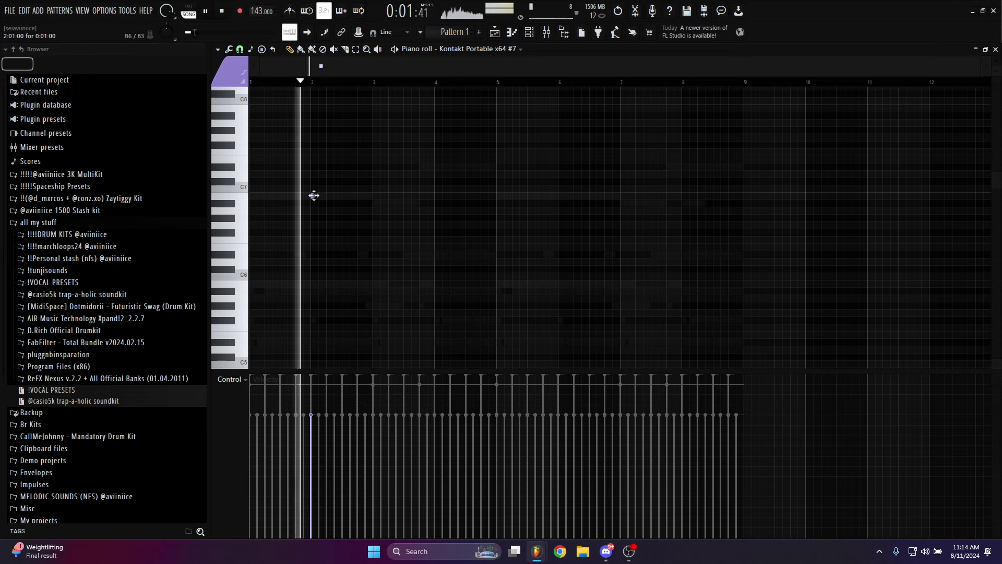
key(space)
scroll(315, 195, up, 3)
click(325, 195)
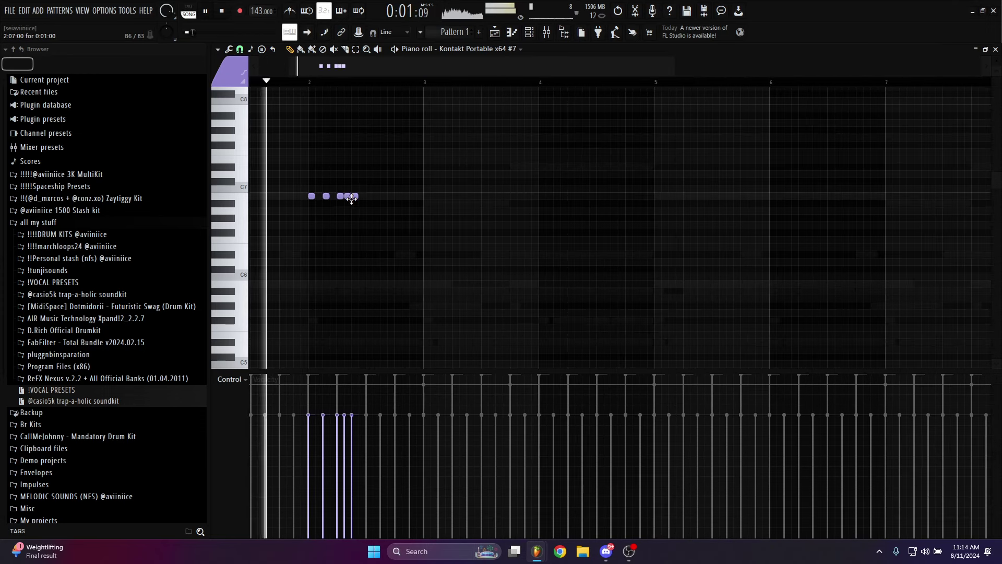
drag(351, 198, 354, 204)
key(space)
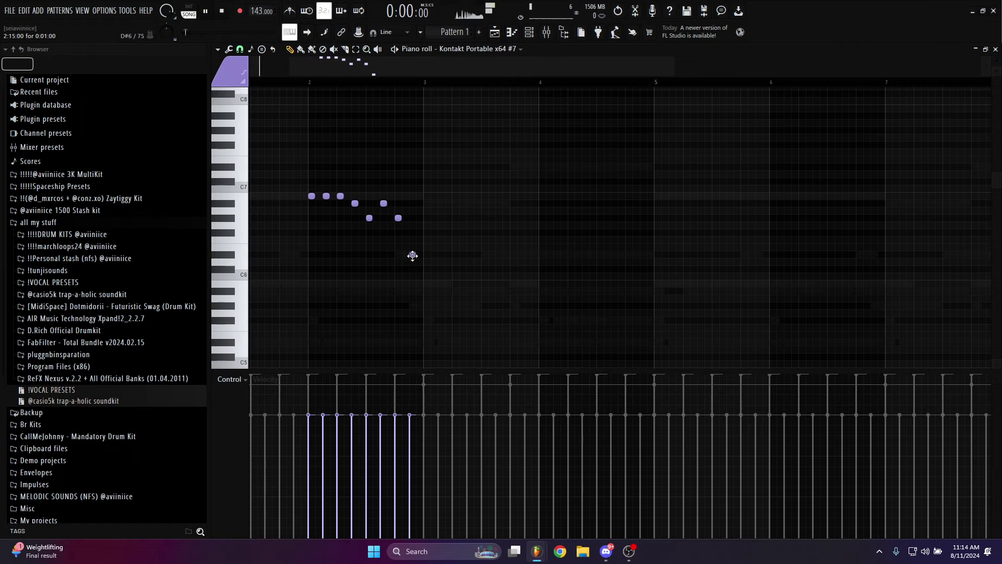
Extend the melody's last note to 10 steps and audition it at the pitches G#6 and A#6
scroll(449, 258, down, 3)
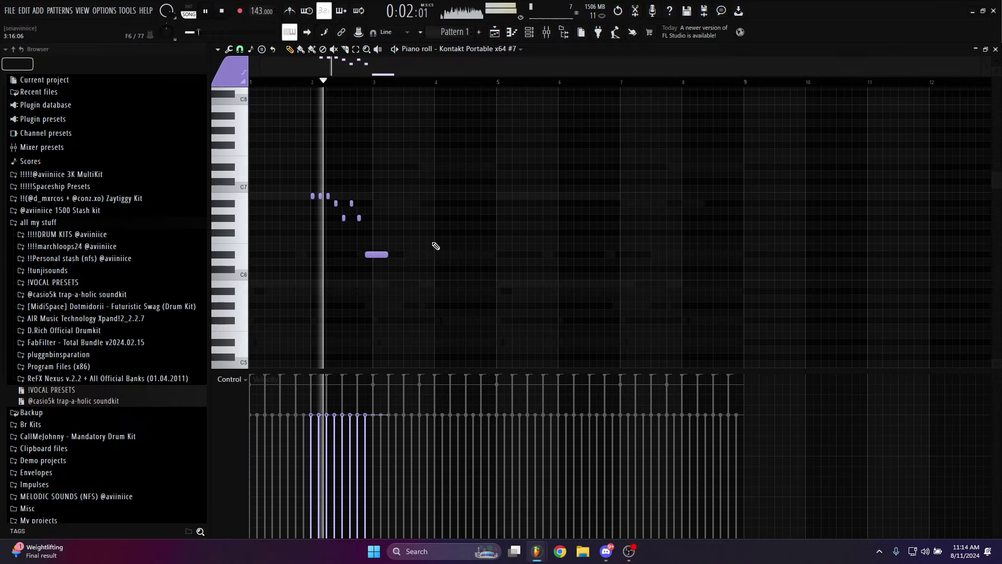
drag(376, 254, 380, 218)
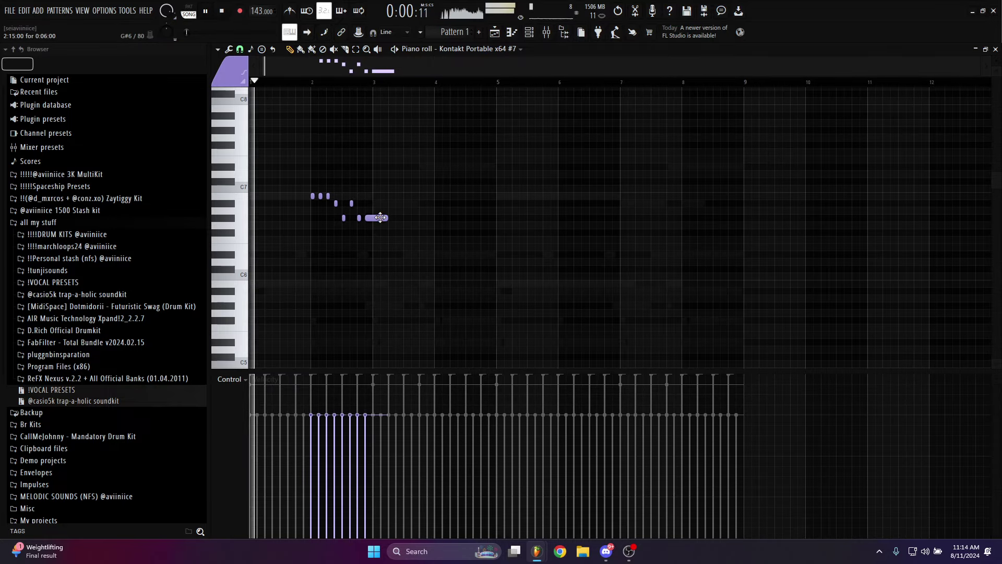
mouse_move(387, 218)
mouse_down()
mouse_move(396, 218)
mouse_move(392, 201)
mouse_up()
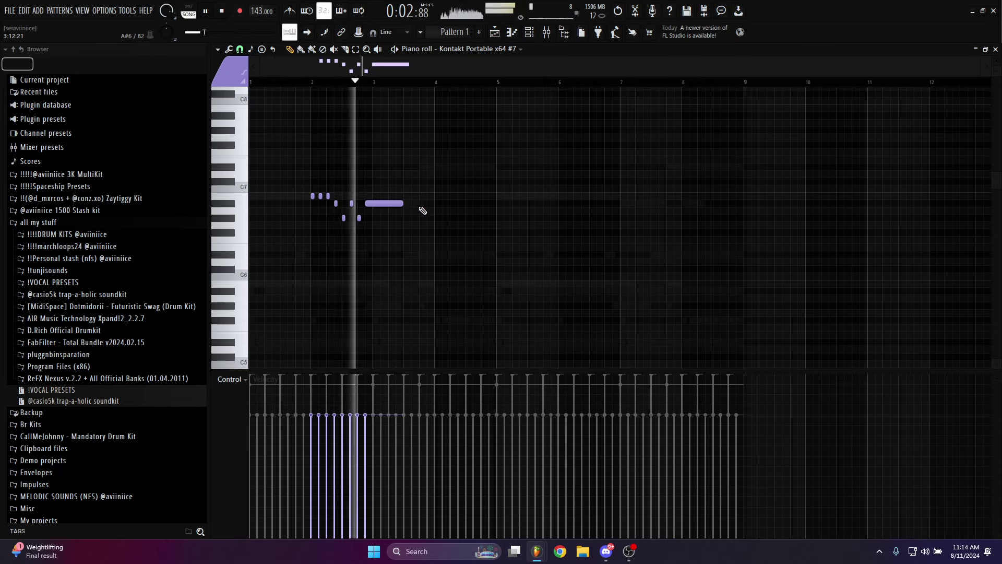
key(space)
key(space)
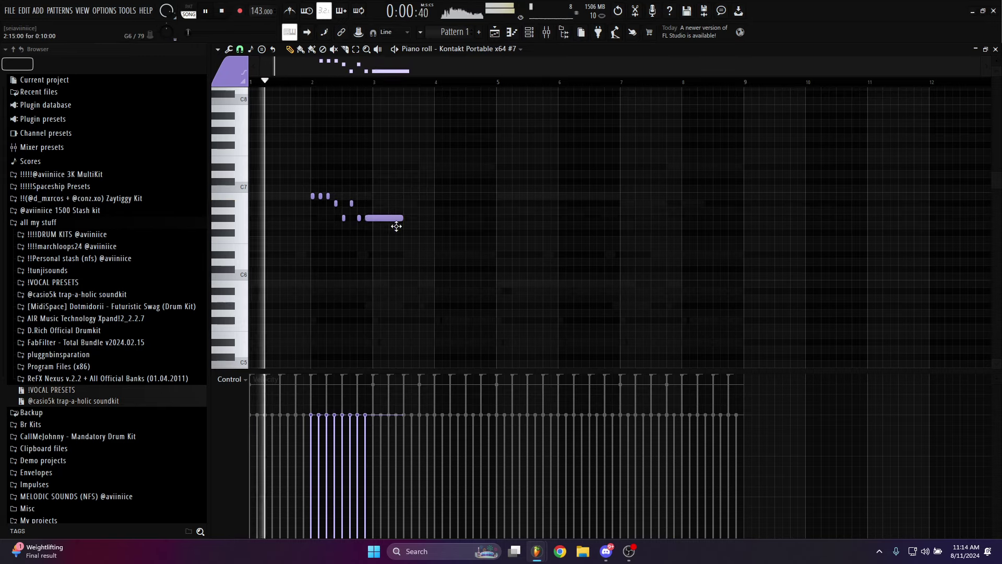
Switch to OBS, make the hidden video capture source visible, and return to FL Studio
key(alt+Tab)
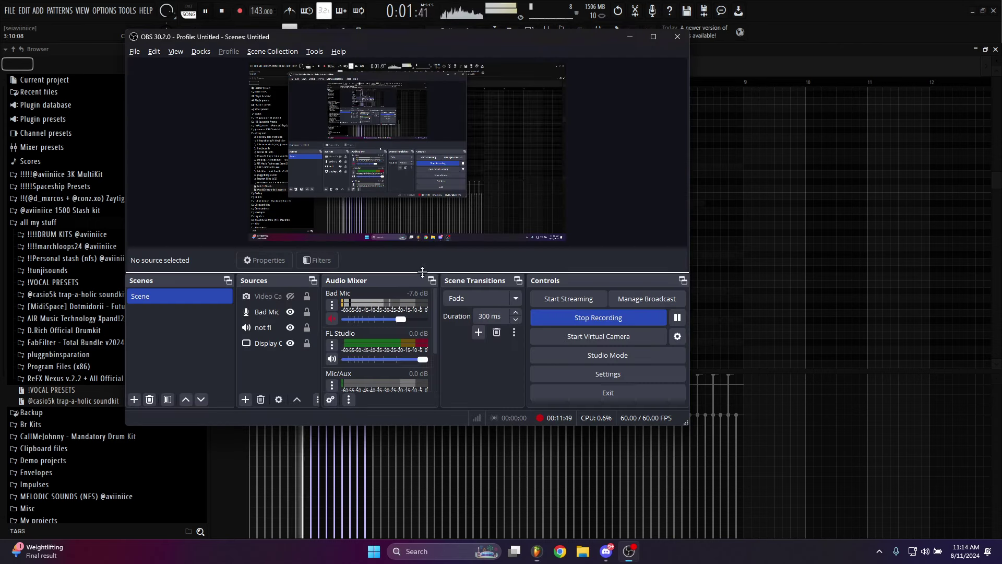
click(291, 296)
key(alt+Tab)
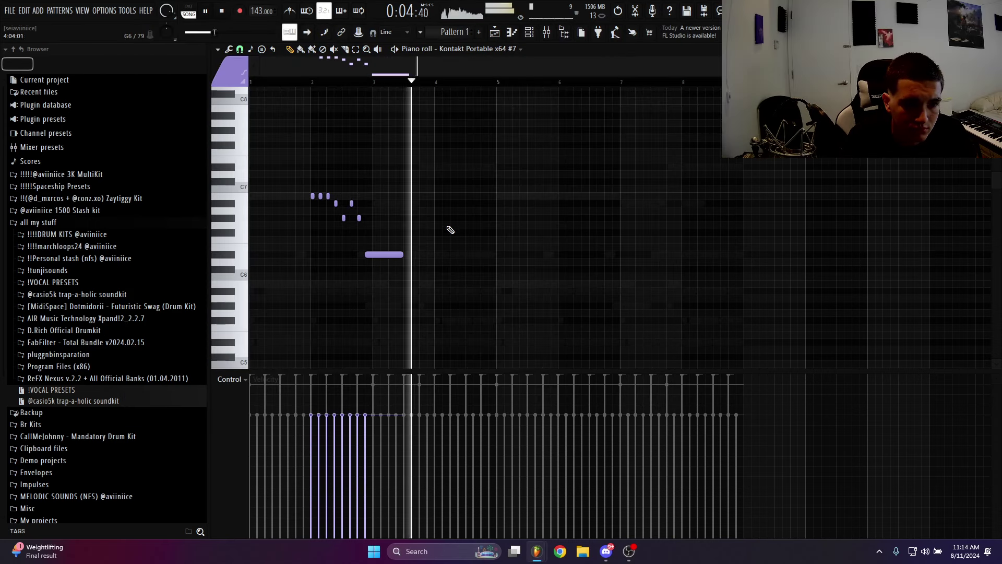
Clear all notes from the piano roll and remove the M3 Full Brass Section instrument from Kontakt Portable x64 #7
key(ctrl+a)
key(Delete)
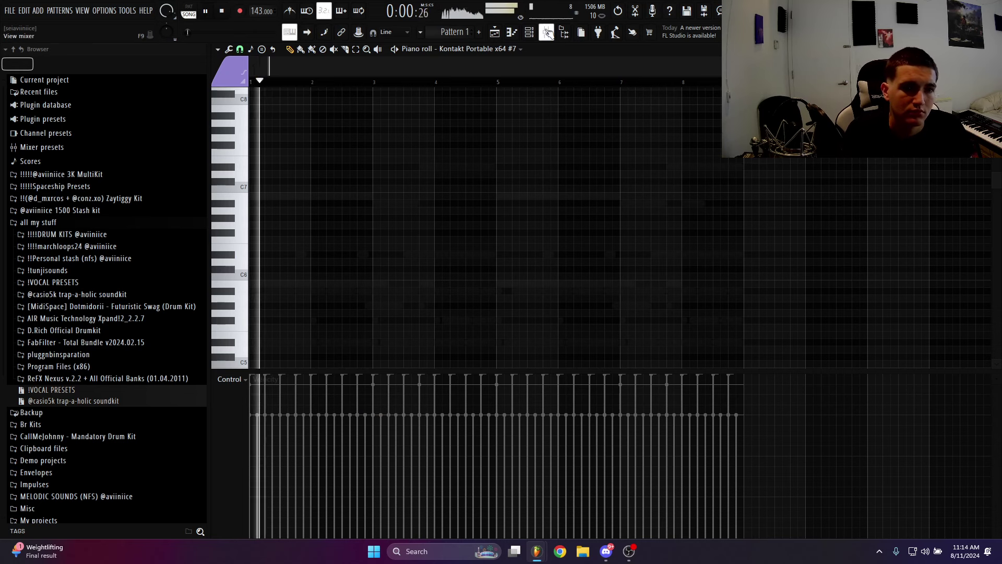
click(529, 32)
click(313, 263)
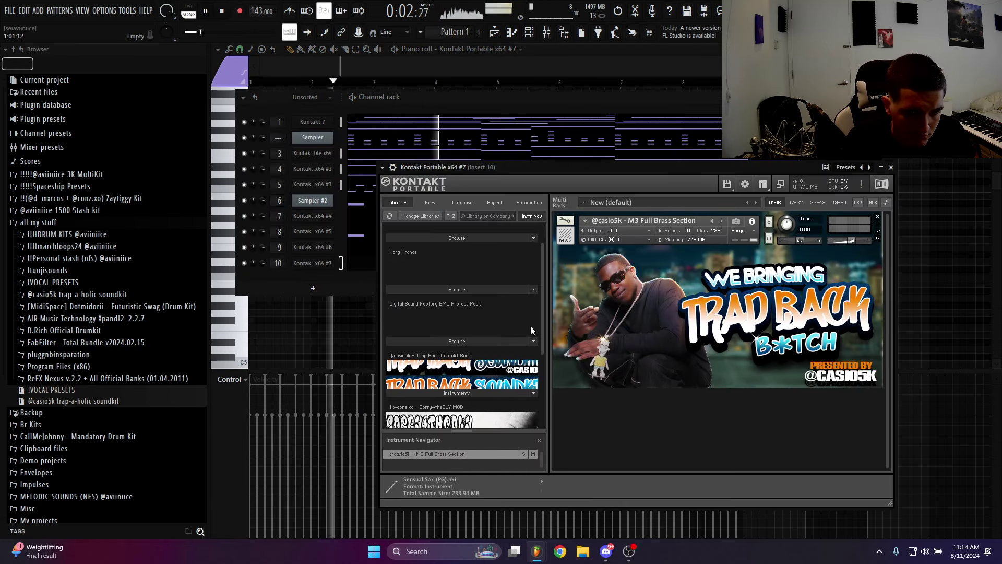
scroll(530, 327, down, 3)
click(878, 217)
Load Brass Sect 2 from the Brass folder of the Zaytoven Essentials library and set the Insert 10 volume to about -6.0 dB
scroll(481, 364, down, 2)
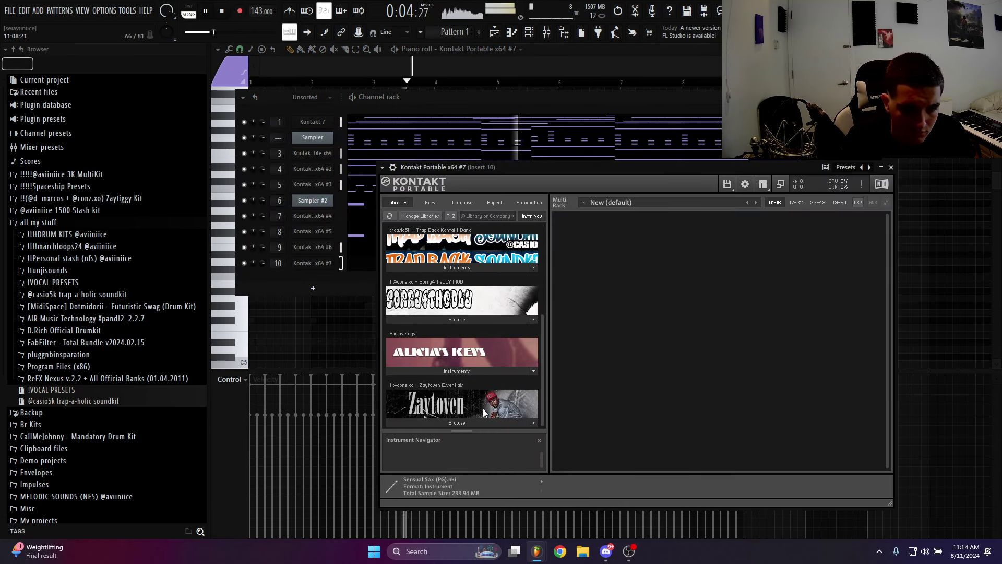
click(464, 421)
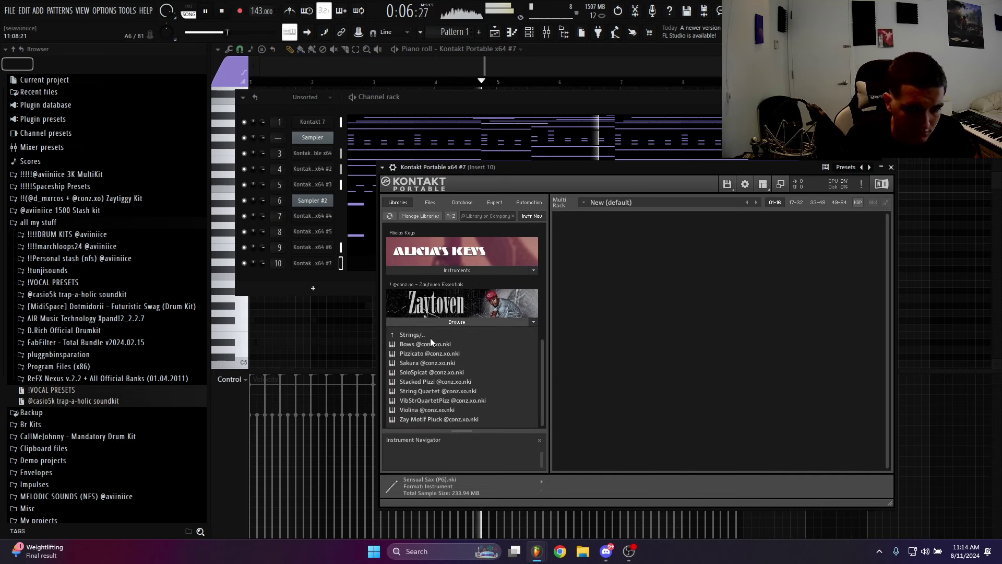
click(428, 345)
double_click(432, 343)
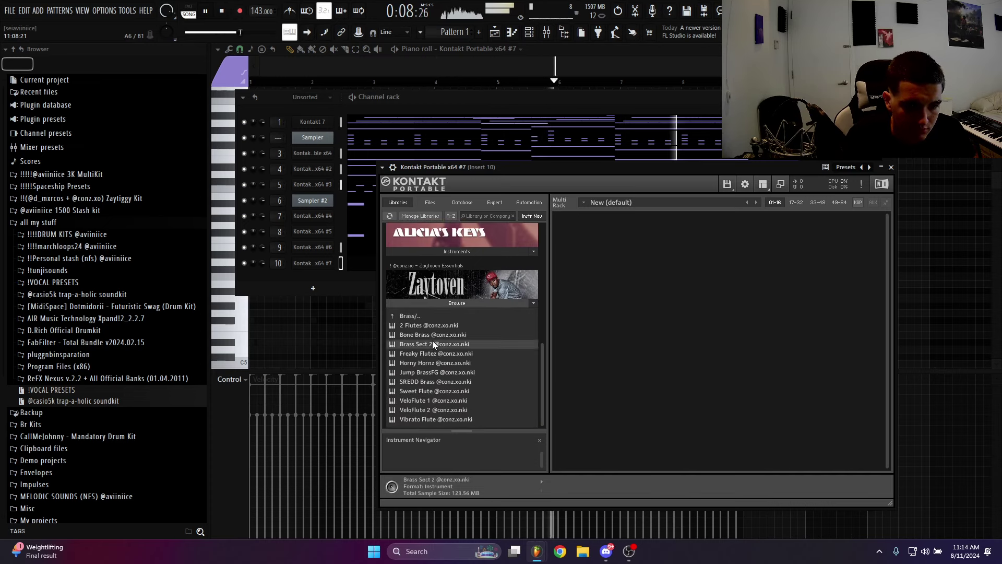
click(346, 271)
click(546, 31)
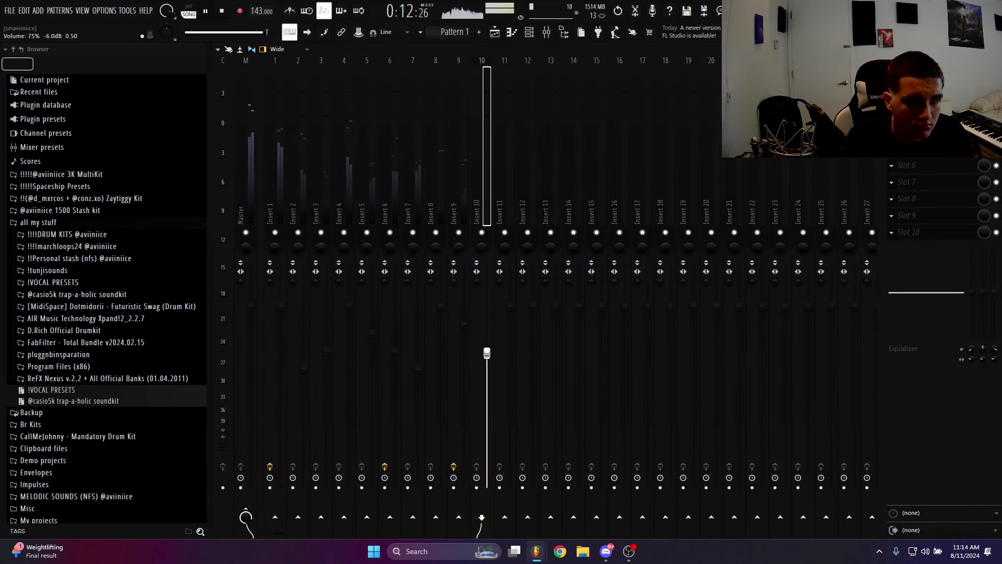
Draw a four-step B4 note at the start of bar 1, followed by an A#4 note held to the end of bar 2
key(F7)
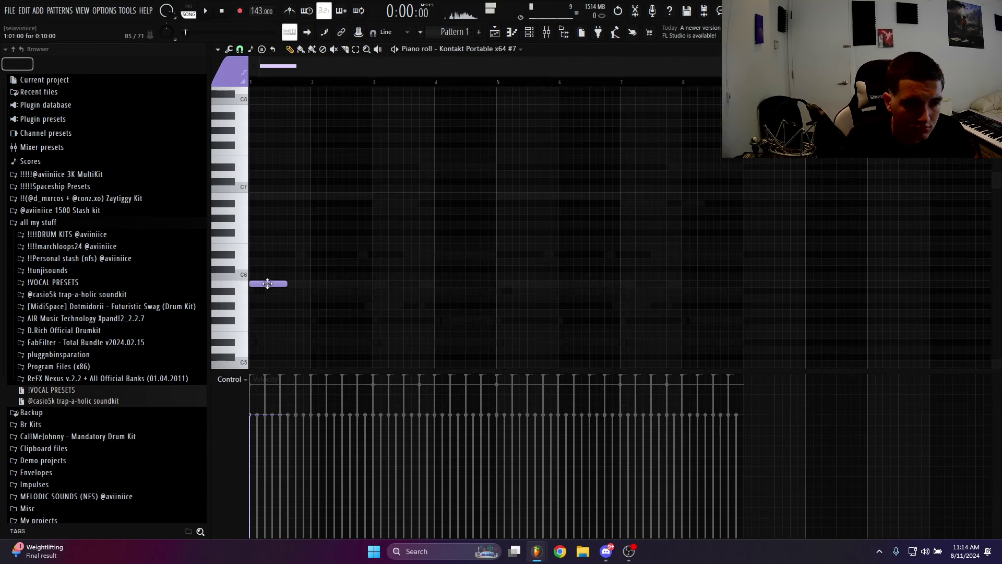
drag(267, 352, 269, 355)
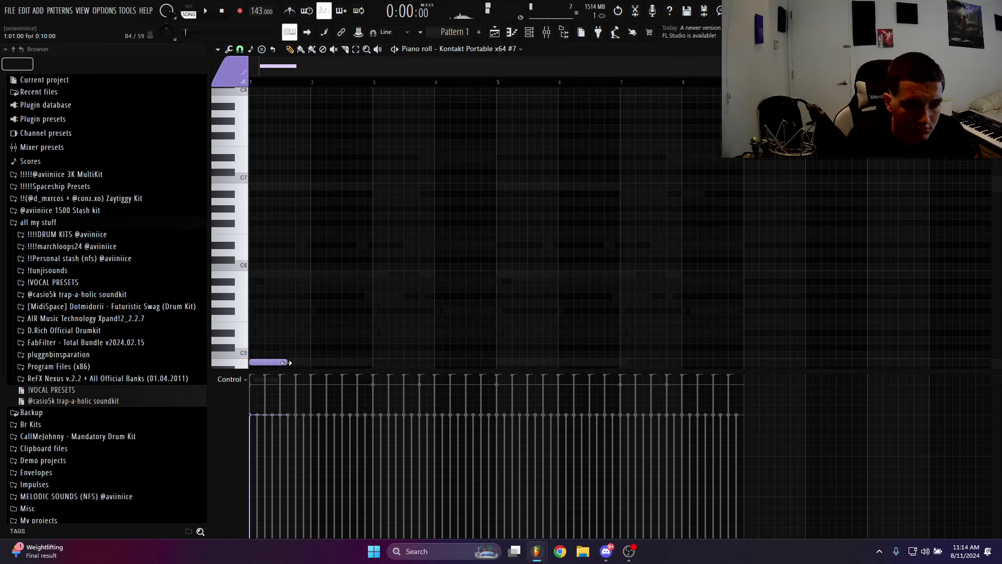
scroll(280, 360, down, 1)
click(278, 350)
key(space)
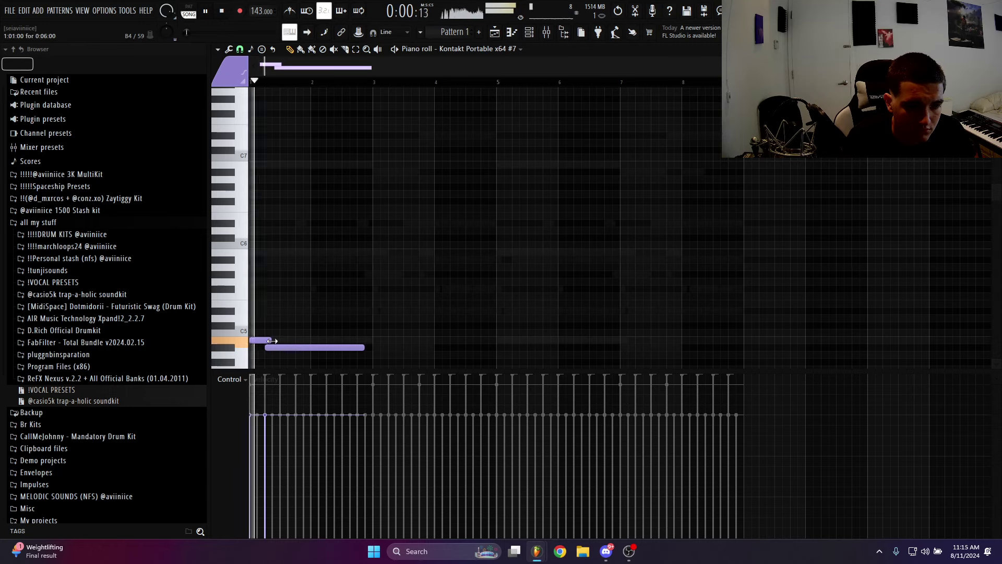
key(space)
drag(364, 347, 372, 347)
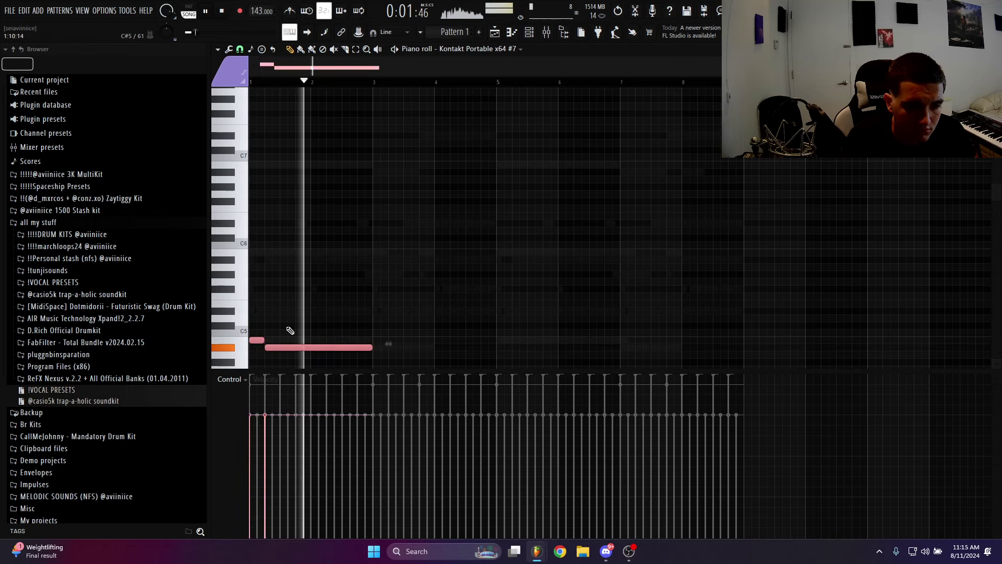
Duplicate the two bass notes so that the copy starts at bar 5
key(ctrl+b)
drag(452, 350, 576, 350)
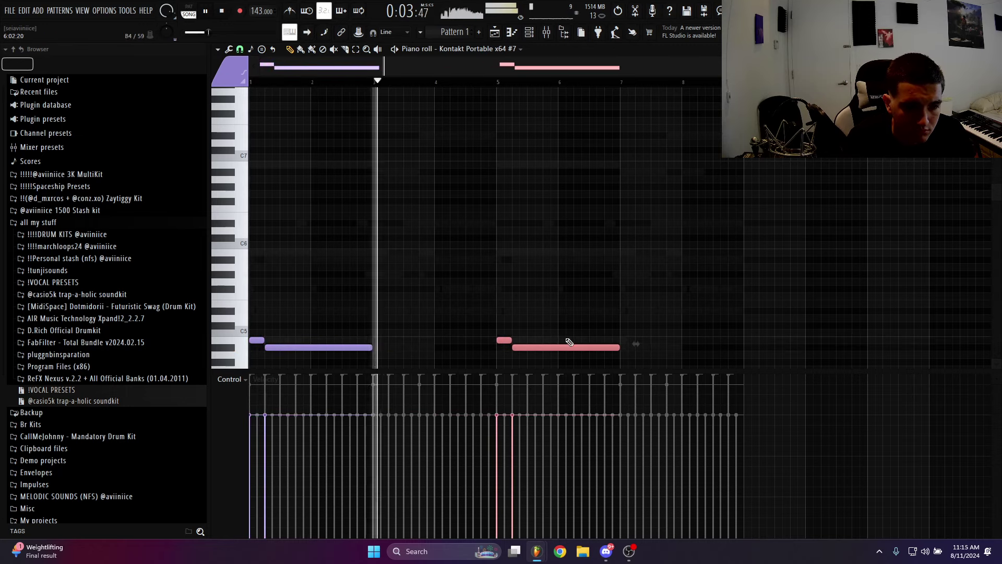
key(space)
Solo channel 10 and stack D#5, F5, F#5 and a B5-to-A#5 top line over the bass notes in bars 1 and 2
click(529, 34)
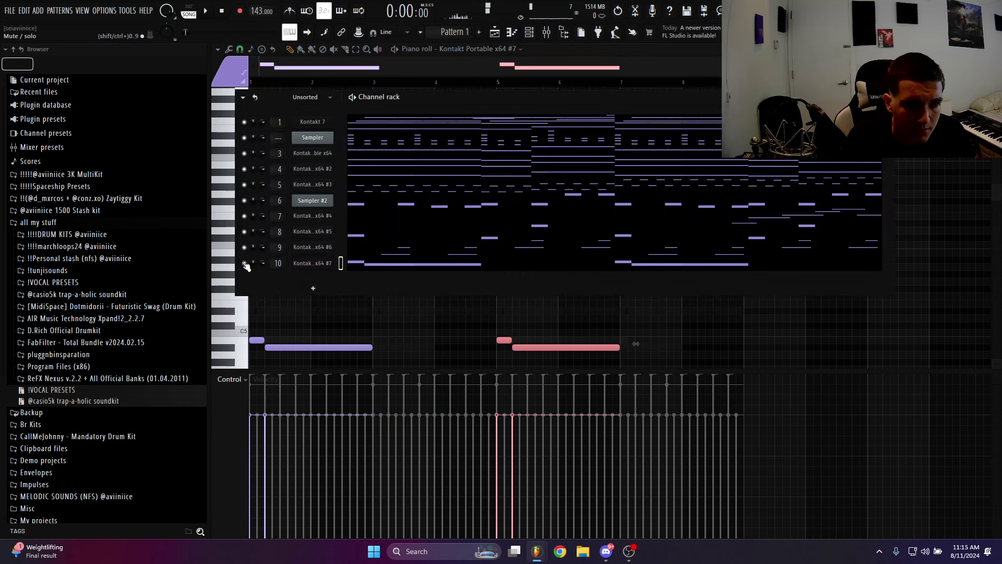
click(243, 317)
click(252, 311)
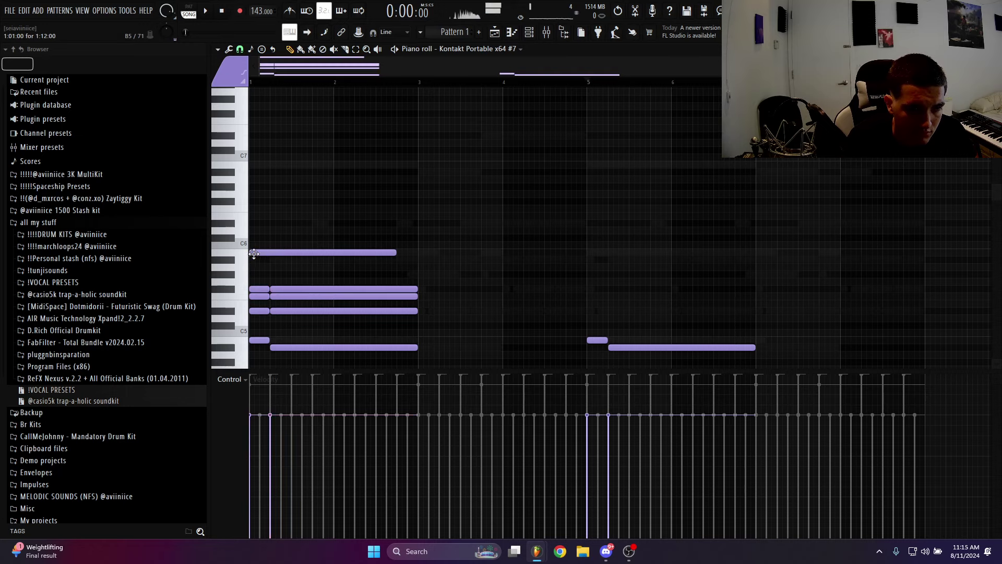
click(272, 259)
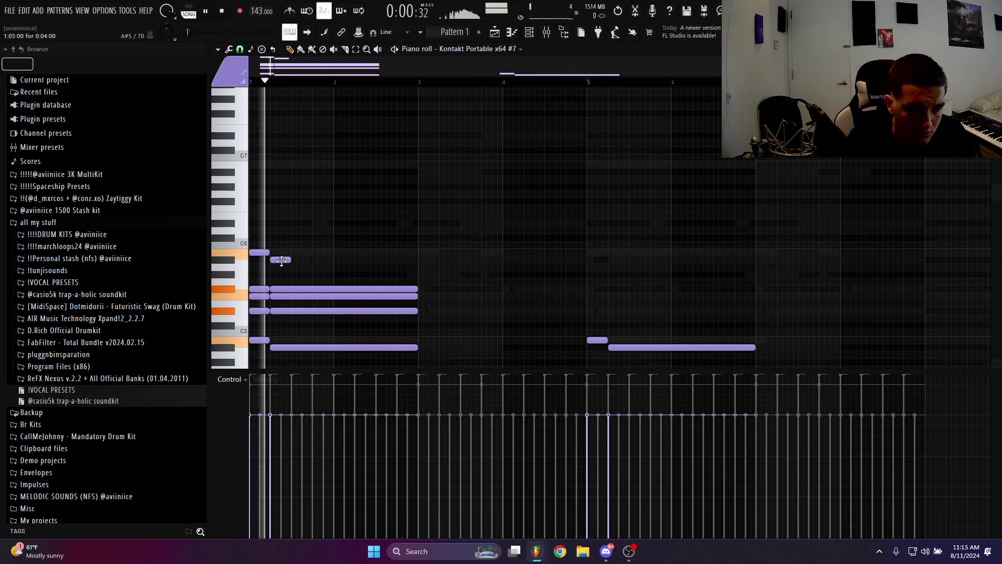
drag(290, 259, 344, 260)
Raise all the chord notes in bars 1 and 2 by one octave
scroll(417, 266, down, 2)
drag(391, 355, 259, 255)
key(ctrl+Up)
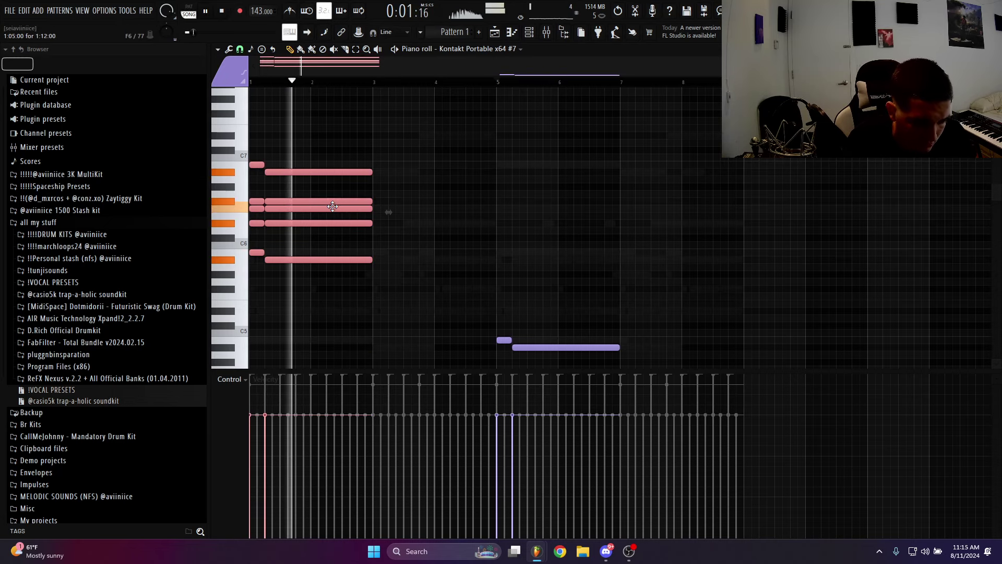
Replace the two low notes at bar 5 with a copy of the full chords from bars 1 and 2
drag(499, 294, 568, 372)
key(Delete)
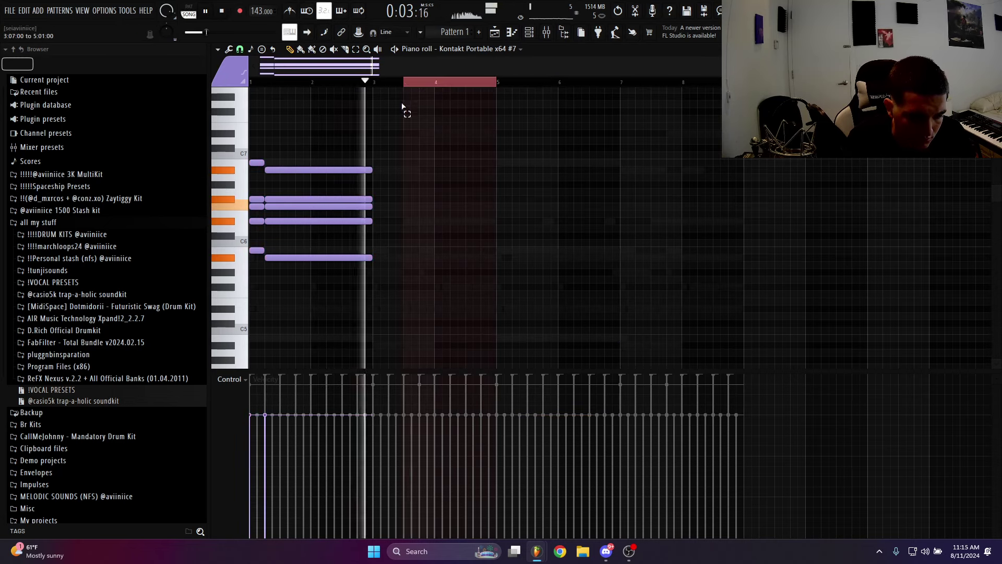
key(ctrl+a)
key(ctrl+c)
key(ctrl+v)
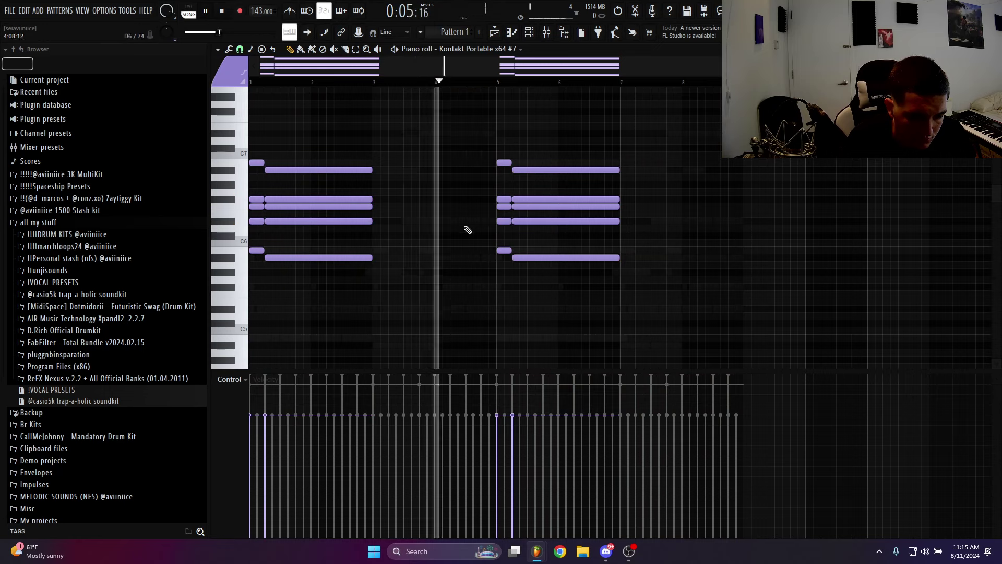
Build a 12-step chord of D#6, F#6, A#6 and D#7 at the fifth step of bar 4, and copy it to bar 8
drag(557, 221, 496, 221)
click(454, 199)
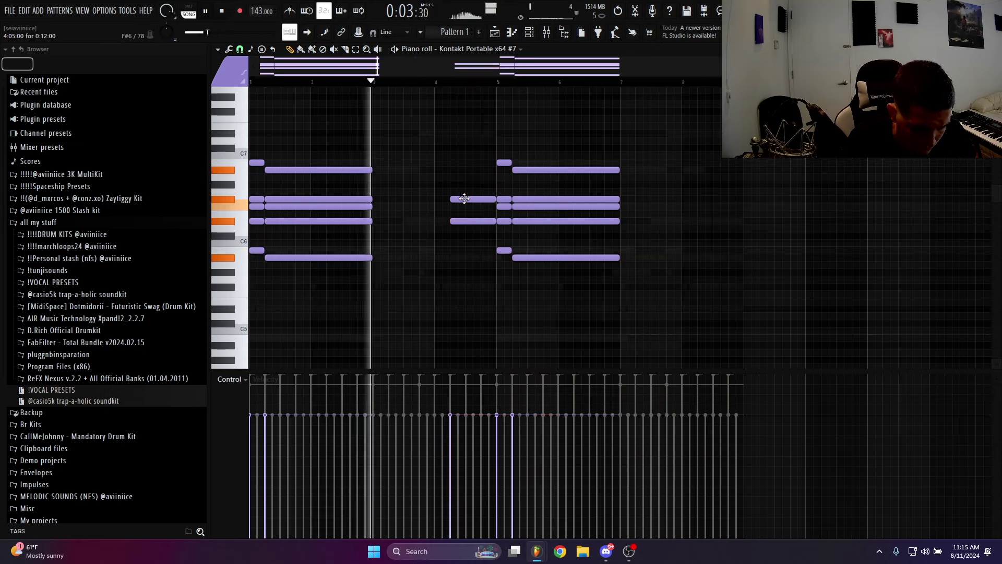
click(453, 177)
drag(453, 172, 453, 165)
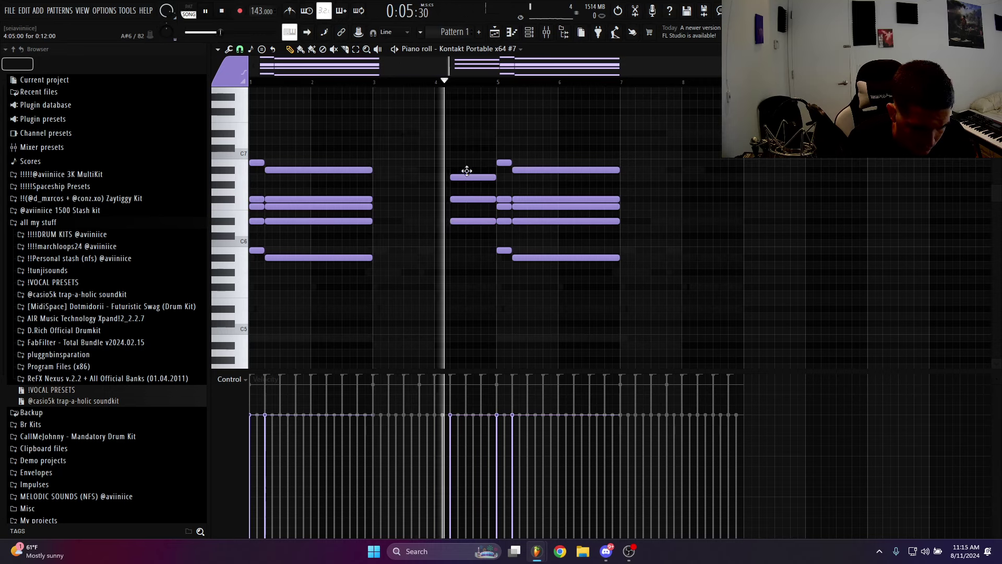
click(454, 135)
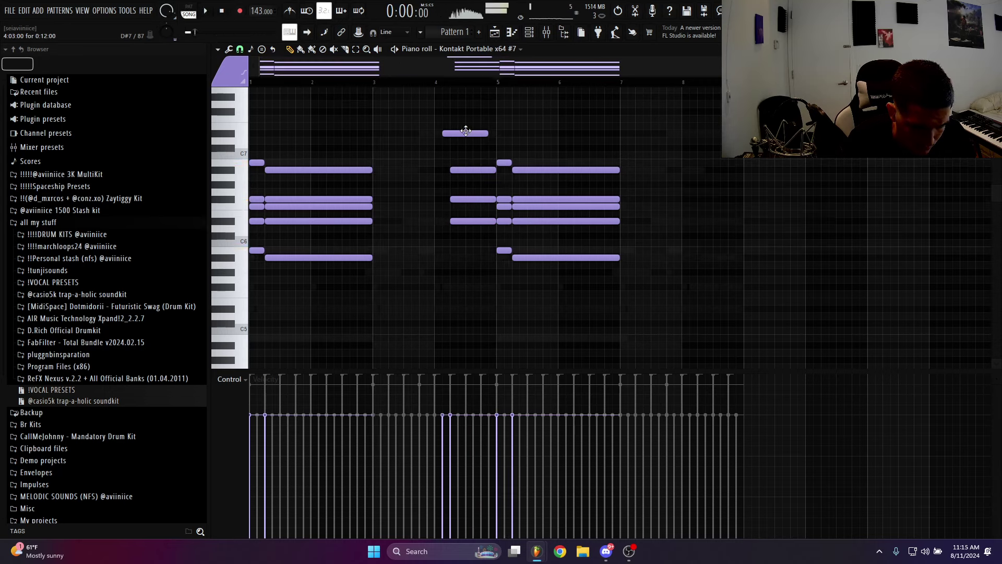
drag(483, 128, 728, 228)
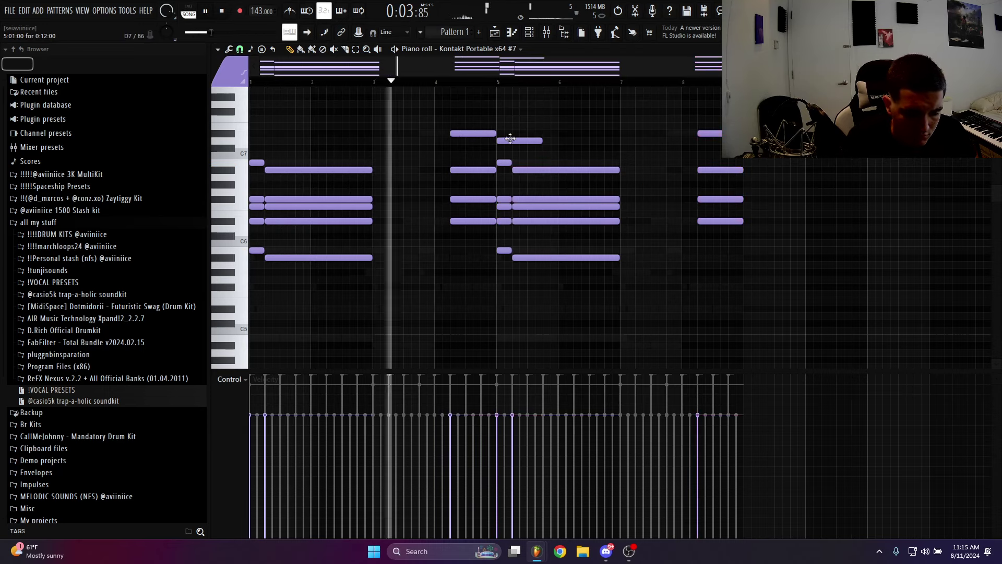
click(545, 129)
Unsolo channel 10 so all channels play, and lower the Insert 10 volume to about -5.9 dB
key(F9)
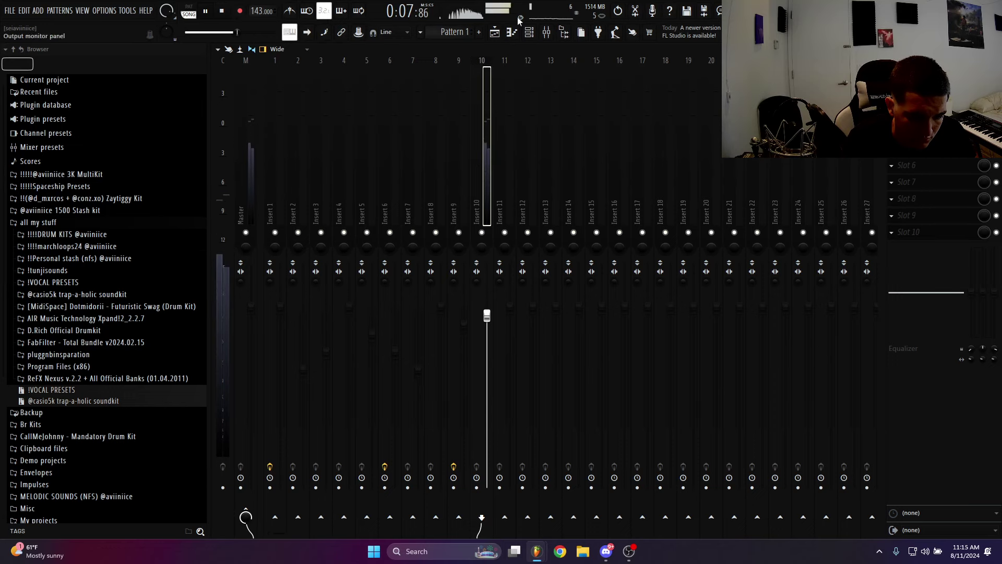
key(F6)
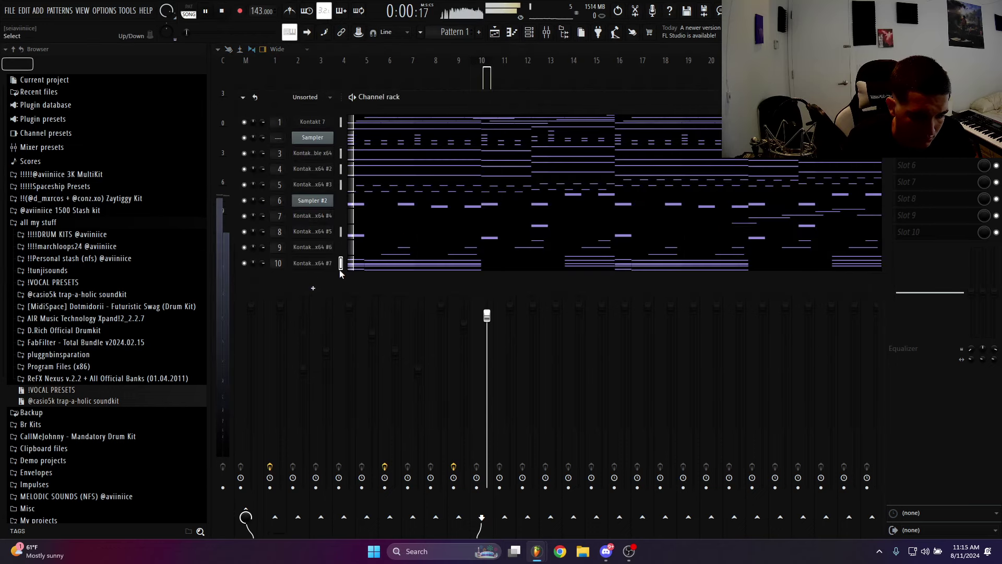
key(F6)
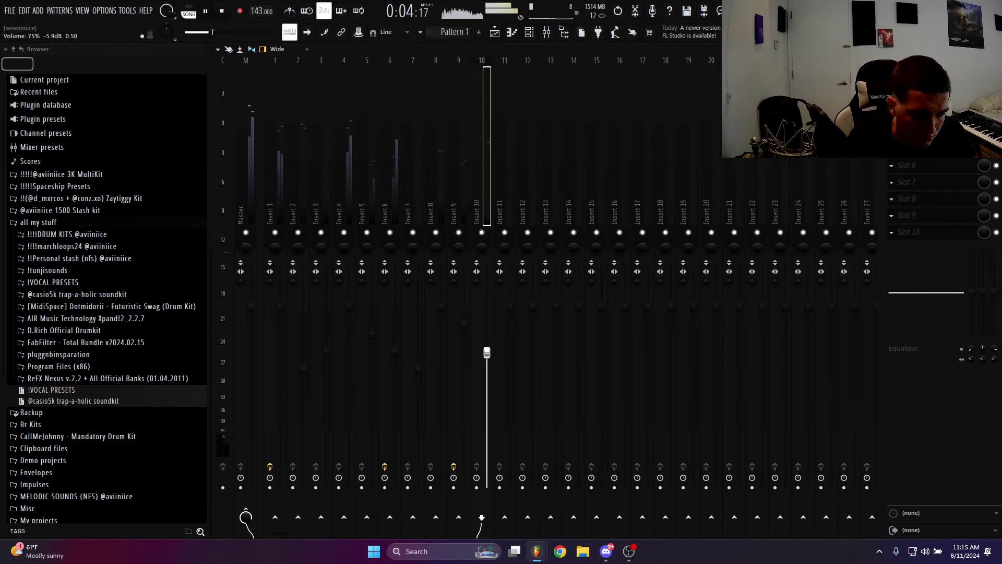
key(F5)
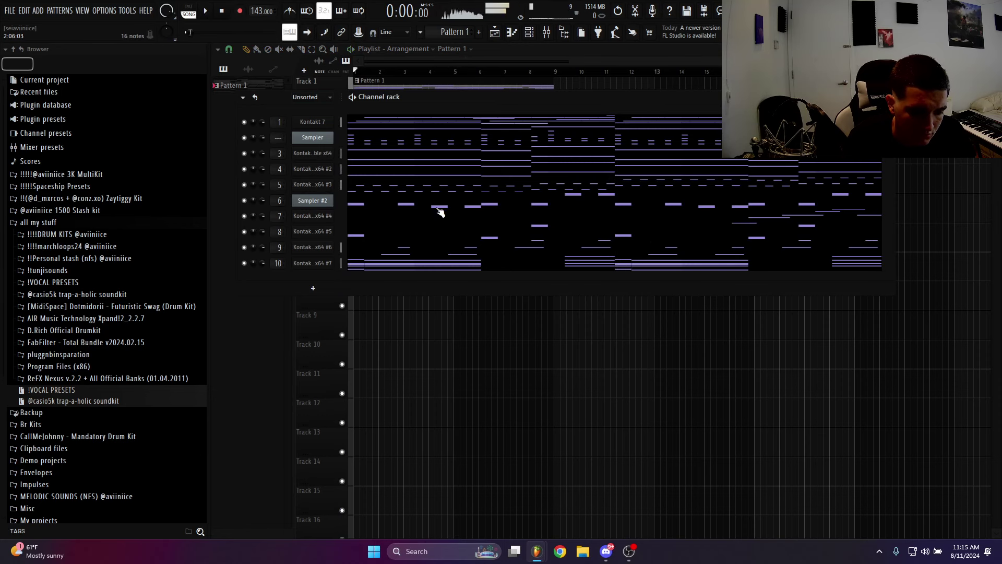
Play the beat and lower the Insert 10 volume to about -8.4 dB
click(406, 268)
key(space)
right_click(294, 208)
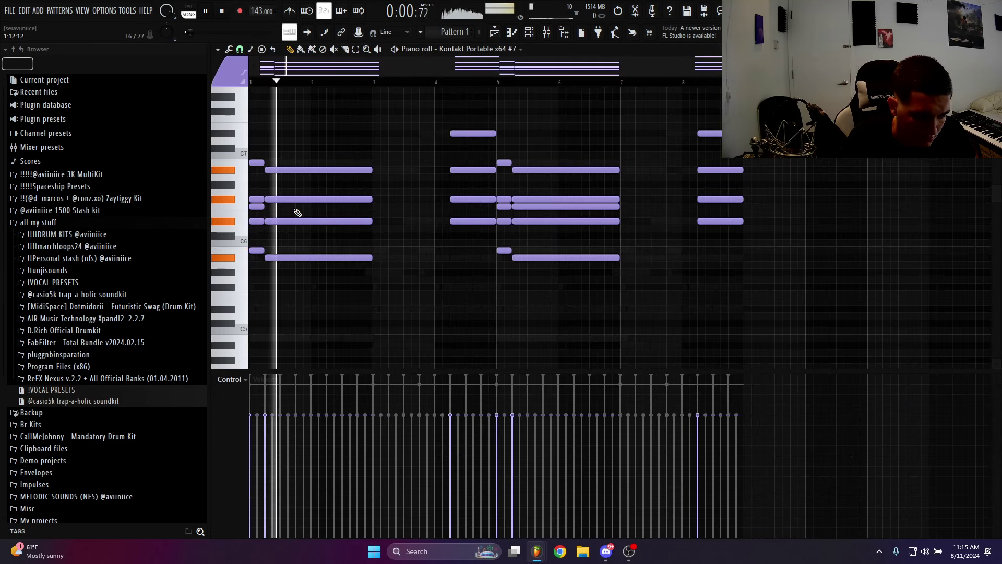
click(547, 33)
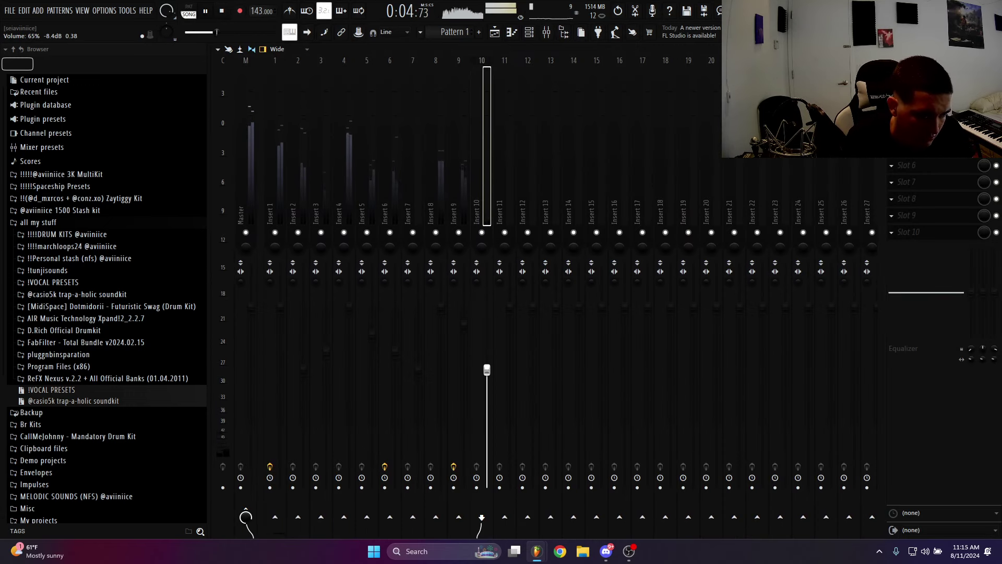
Clone channel 10 as a new channel on Insert 11 and remove Brass Sect 2 from its Kontakt rack
key(F5)
key(F6)
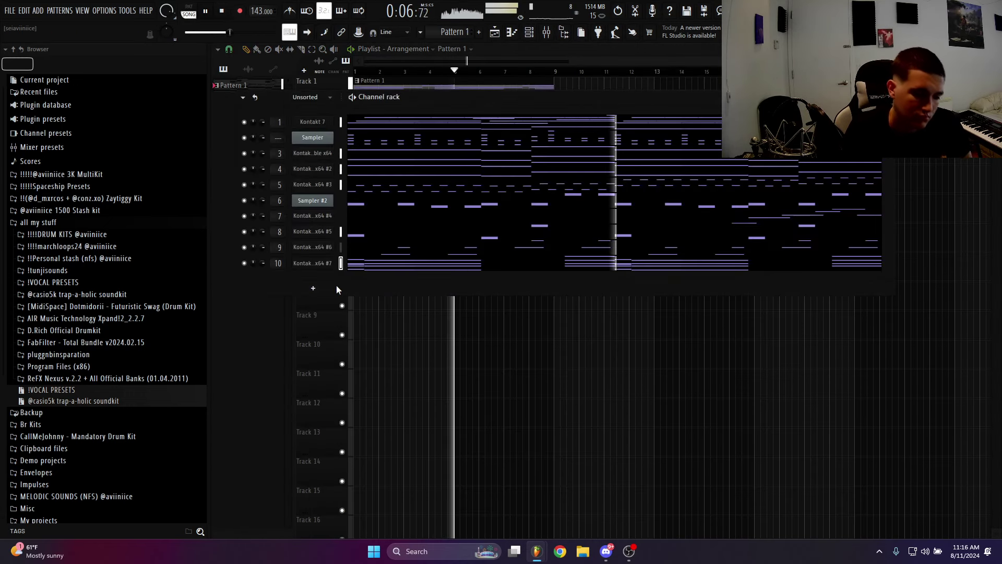
right_click(323, 264)
click(392, 431)
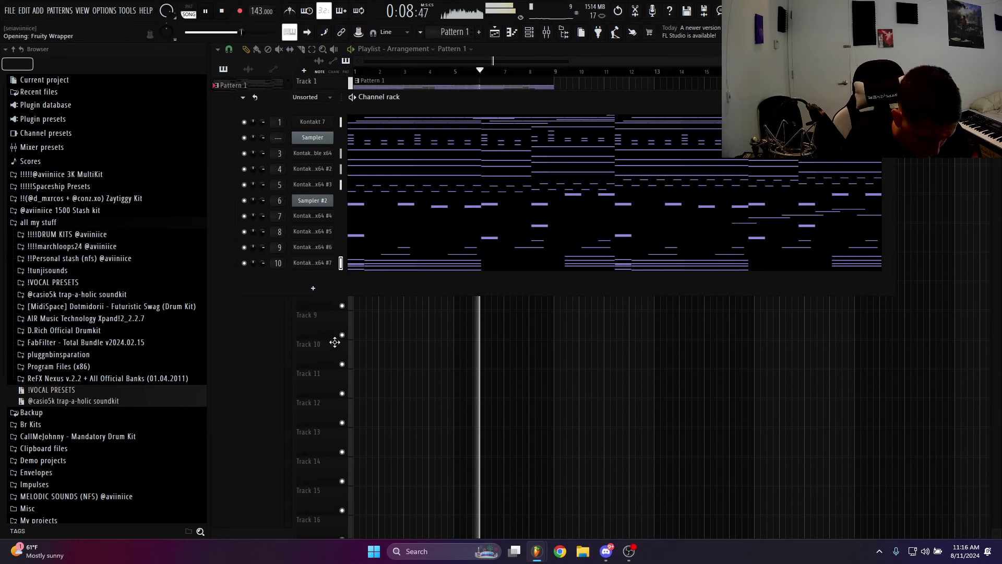
click(298, 298)
click(305, 281)
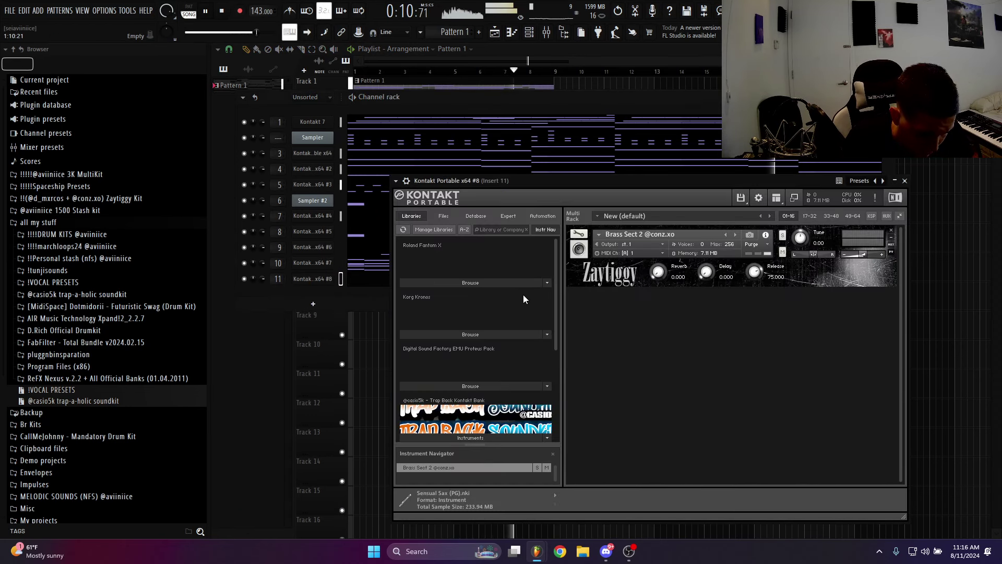
click(891, 230)
Stop playback and load E028 ReverseSweep from the 27 Bright Pad folder of the Roland Fantom X library
scroll(533, 346, down, 3)
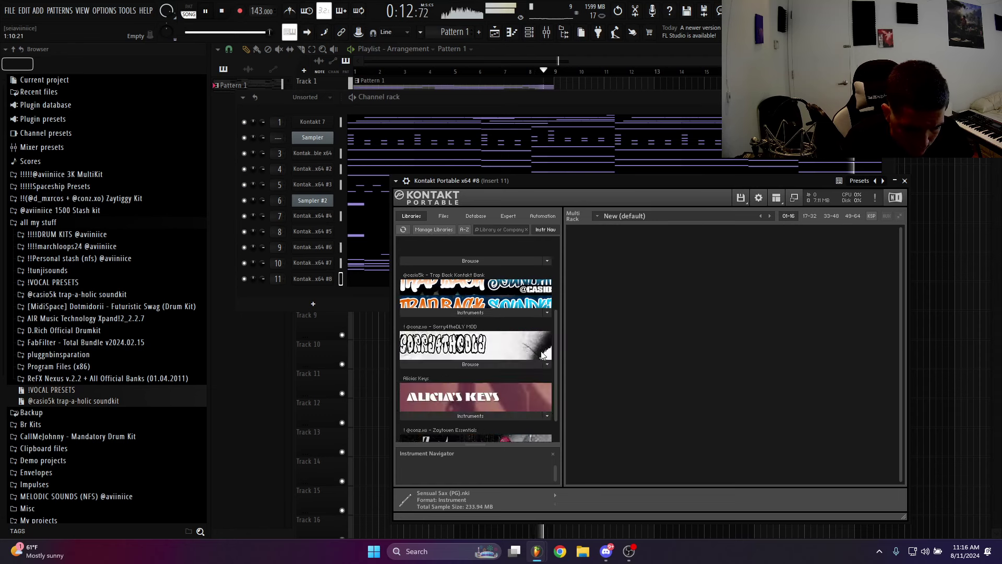
key(space)
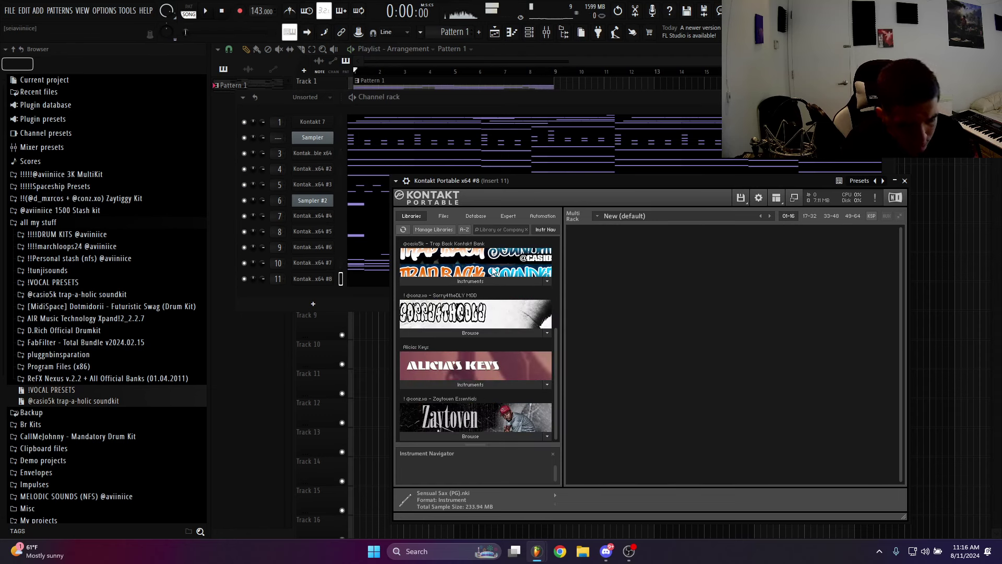
scroll(491, 301, up, 1)
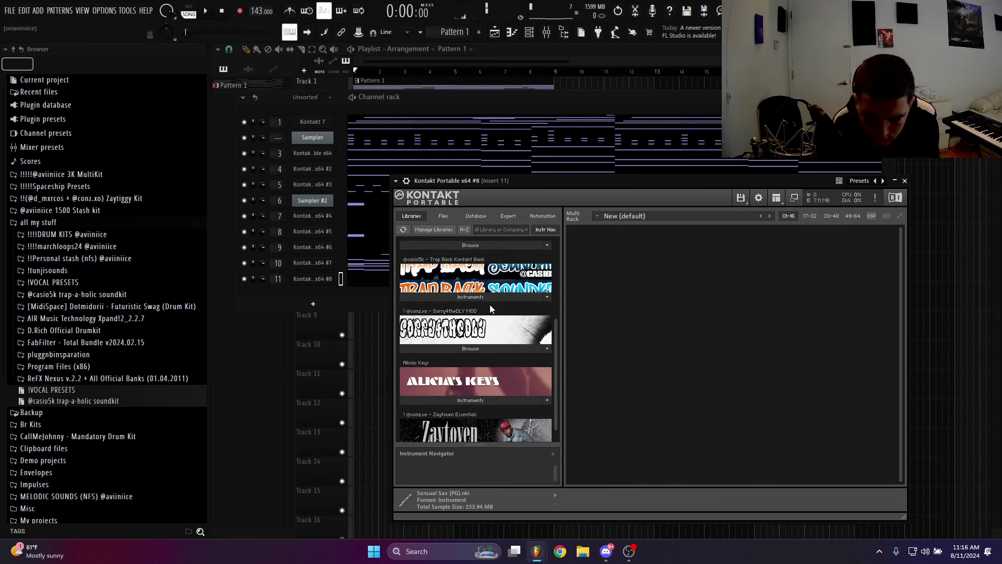
scroll(490, 307, up, 1)
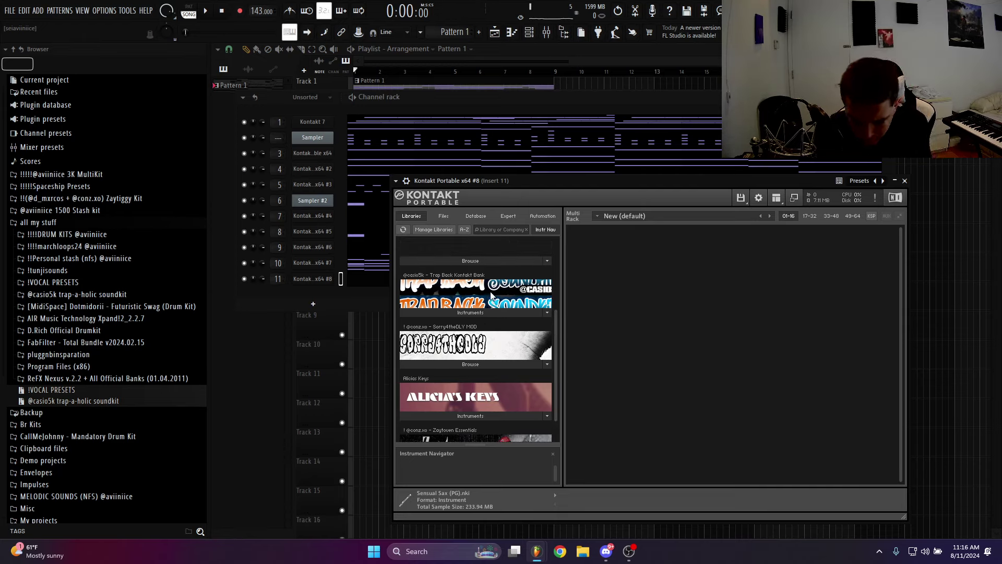
scroll(491, 295, up, 2)
scroll(474, 310, up, 2)
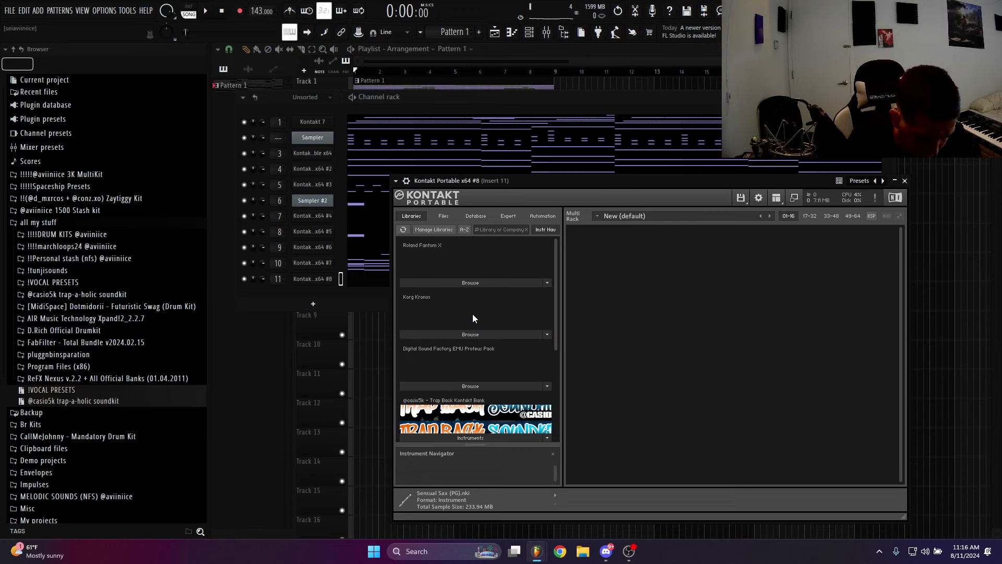
click(463, 284)
scroll(459, 326, down, 8)
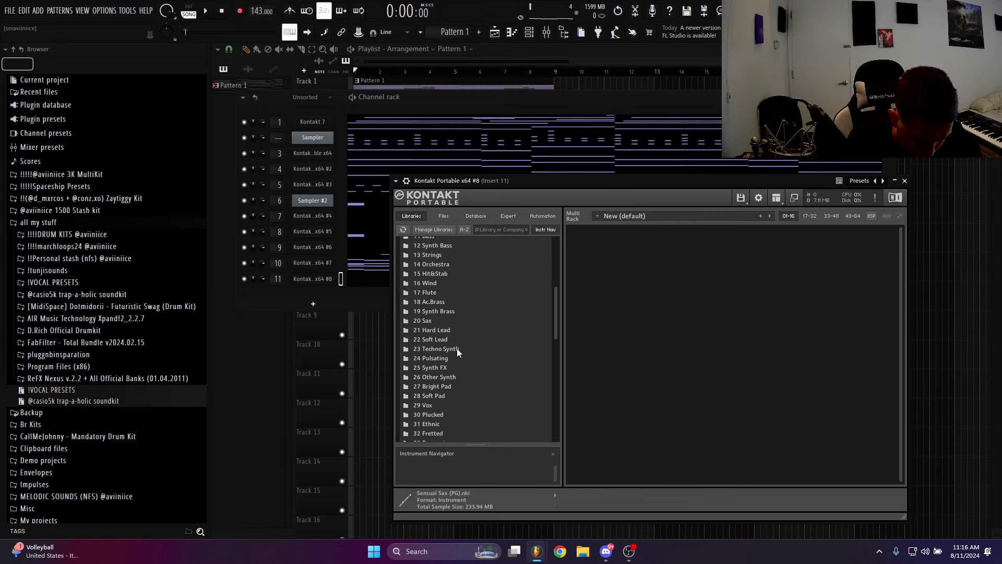
scroll(457, 349, down, 4)
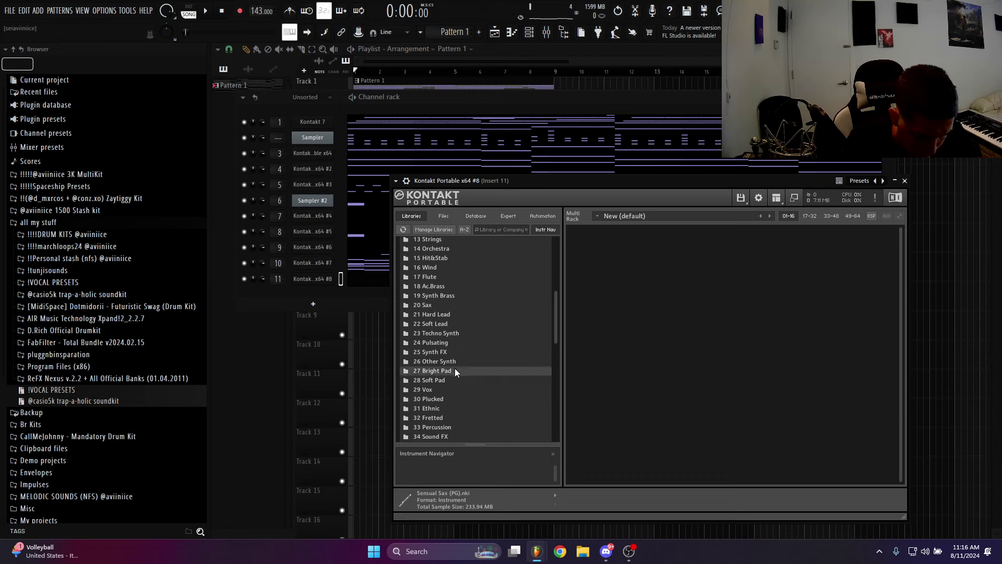
click(455, 370)
click(467, 334)
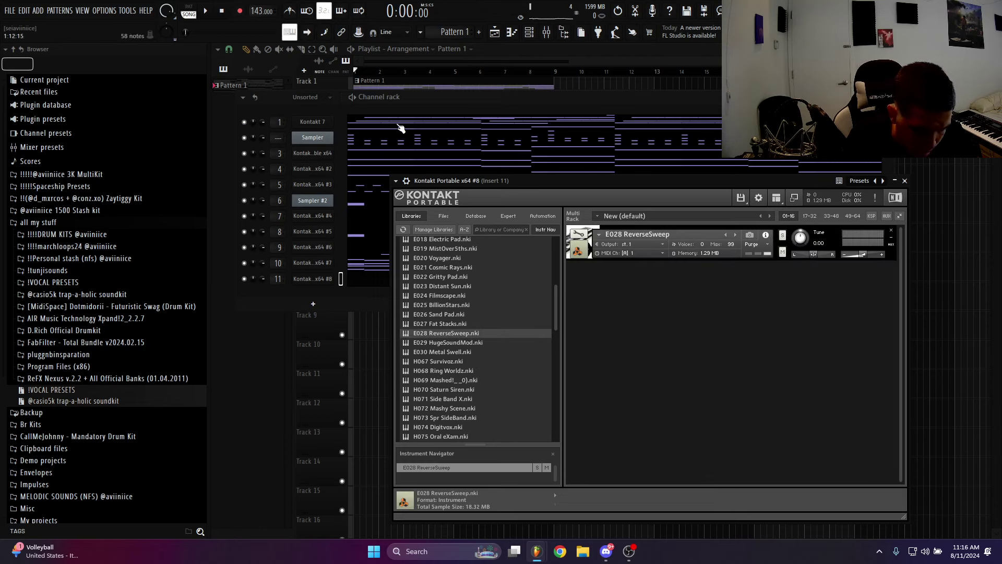
Write chords for Kontakt Portable x64 #8: B4-D#5-F#5-B5 in bars 1-2, A#4-D#5-F#5-B5 from bar 3, D#5-F#5-B5-D#6 ending bar 4
click(391, 161)
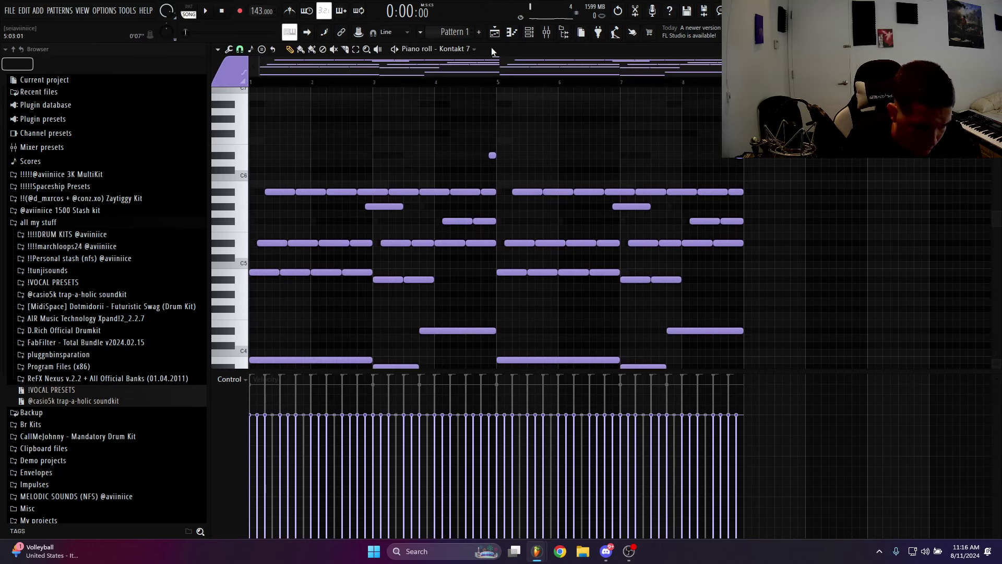
click(472, 51)
click(455, 303)
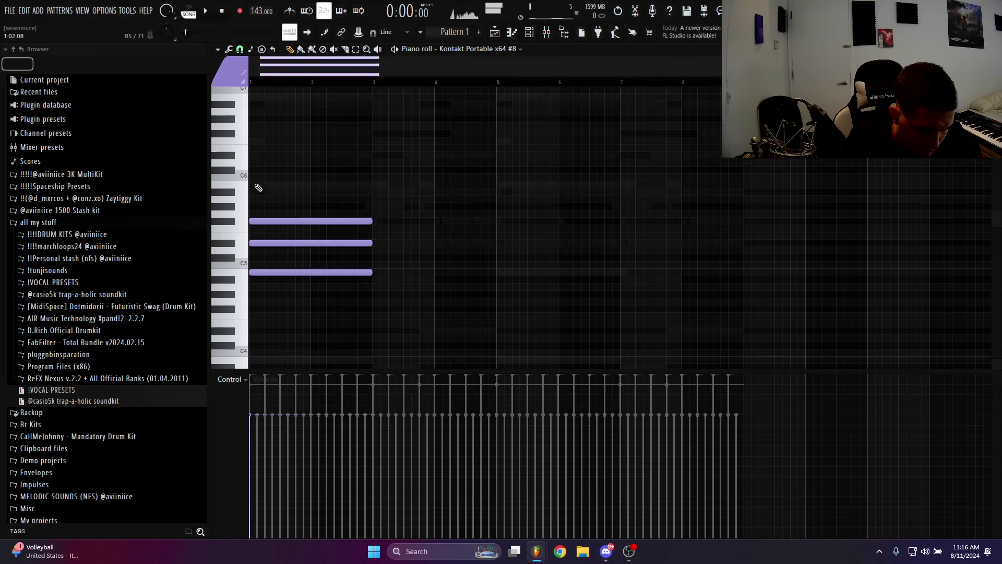
key(ctrl+b)
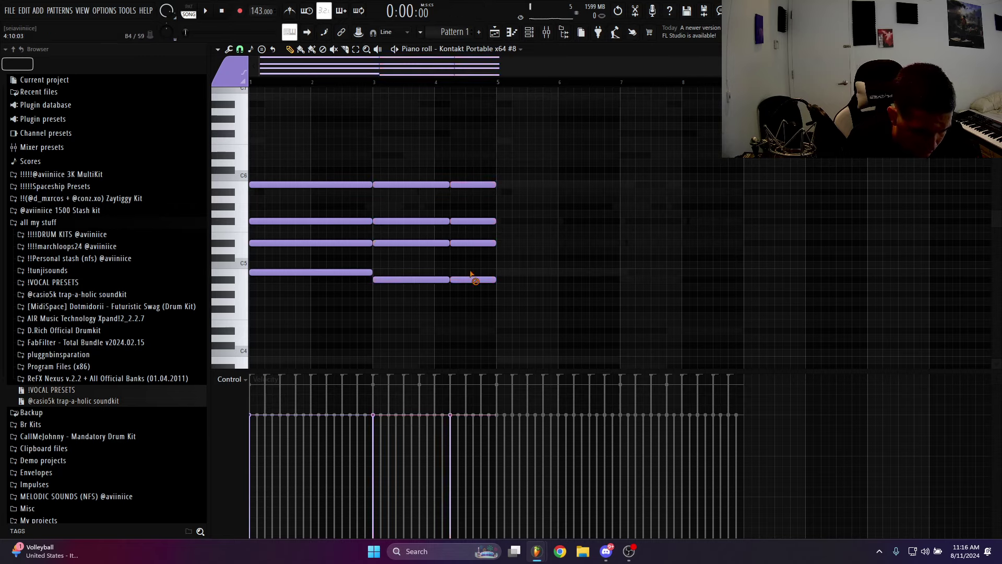
Duplicate the four-bar chord progression into bars 5 to 8 and raise the velocity of all notes
drag(575, 286, 269, 136)
key(ctrl+b)
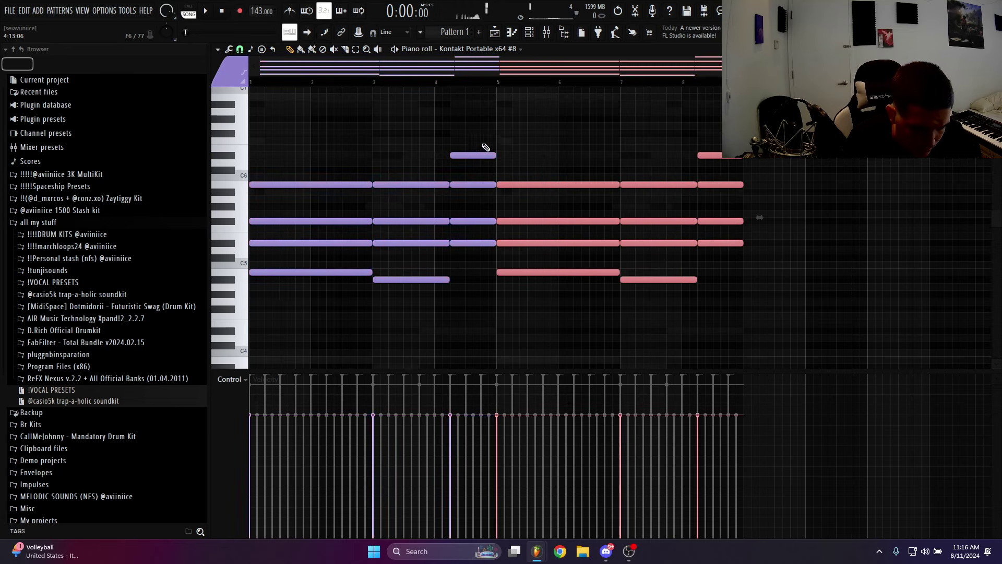
drag(756, 283, 363, 146)
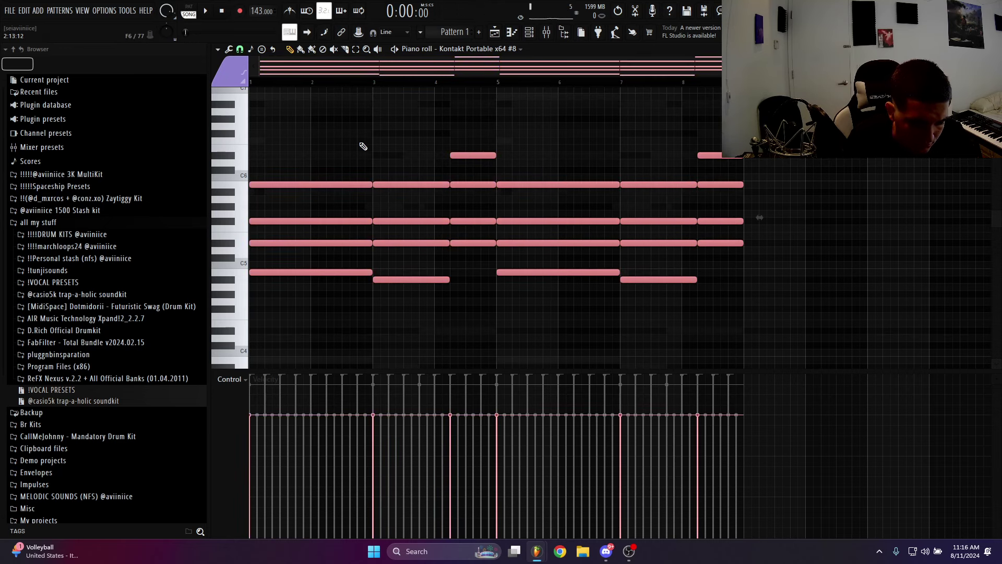
Clone channel 11 as a new channel on Insert 12 and remove E028 ReverseSweep from its Kontakt rack
click(528, 33)
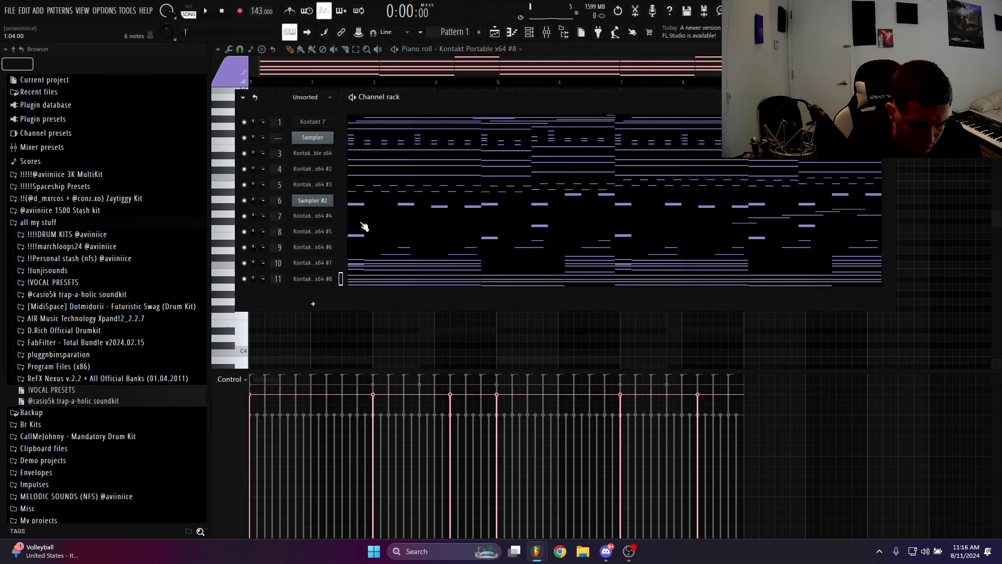
right_click(330, 282)
click(367, 391)
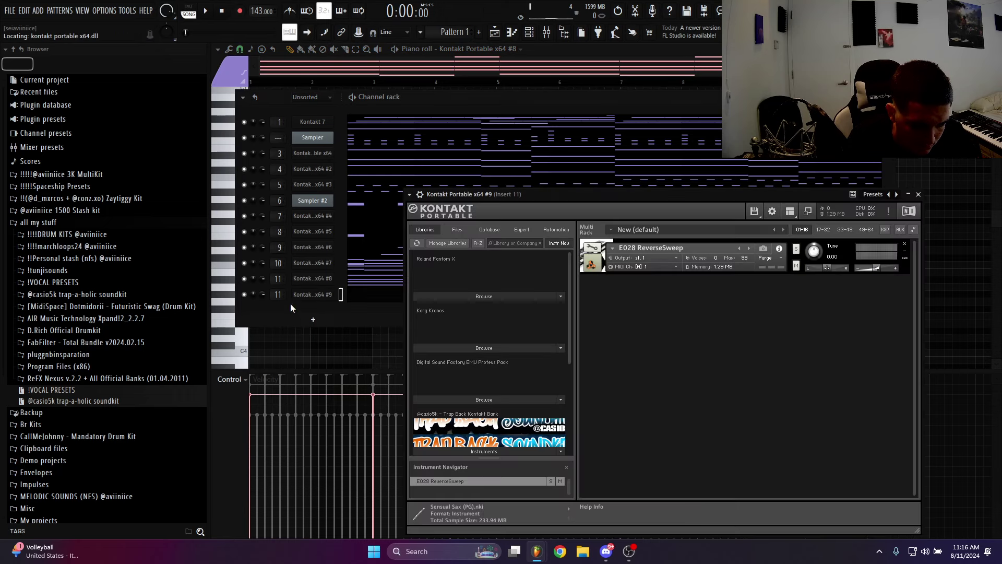
click(905, 244)
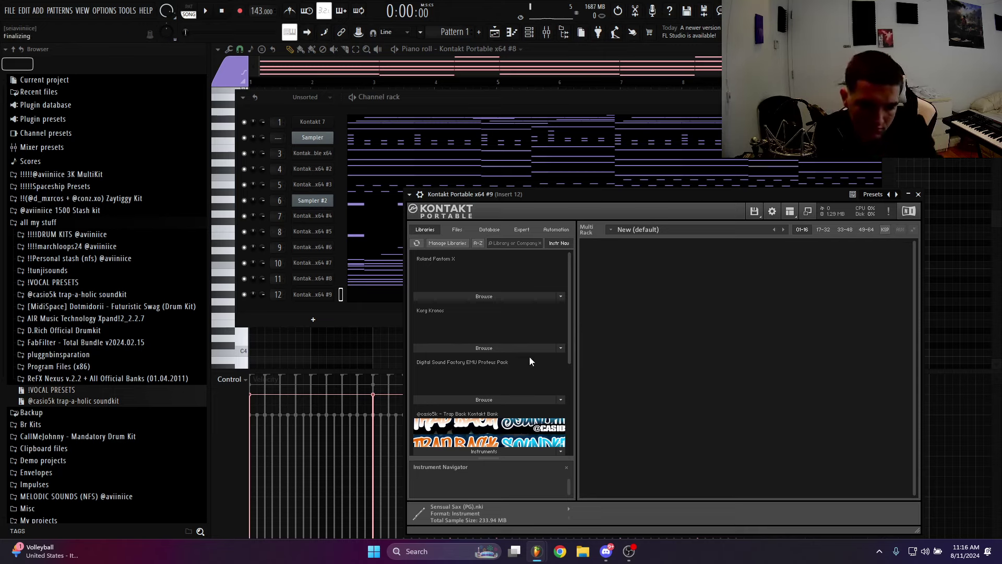
Load the H075 Oral eXam instrument from the Roland Fantom X library's 27 Bright Pad folder into channel 12
click(513, 297)
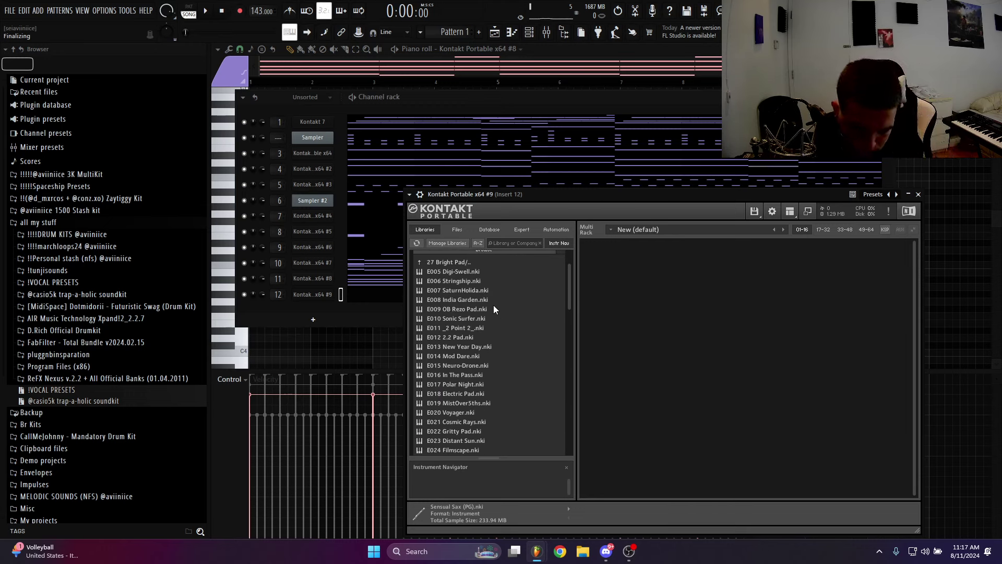
scroll(491, 336, down, 5)
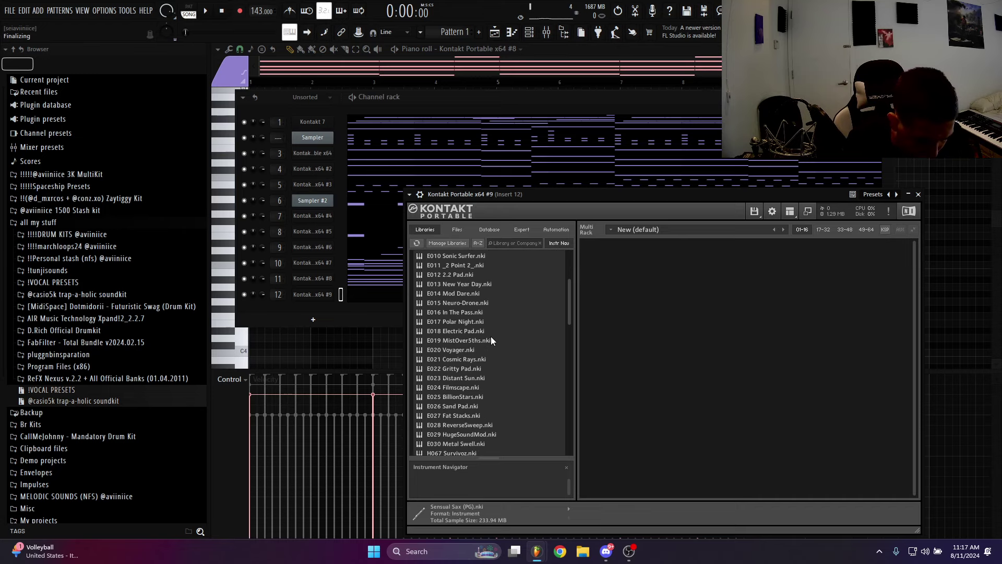
scroll(488, 349, down, 2)
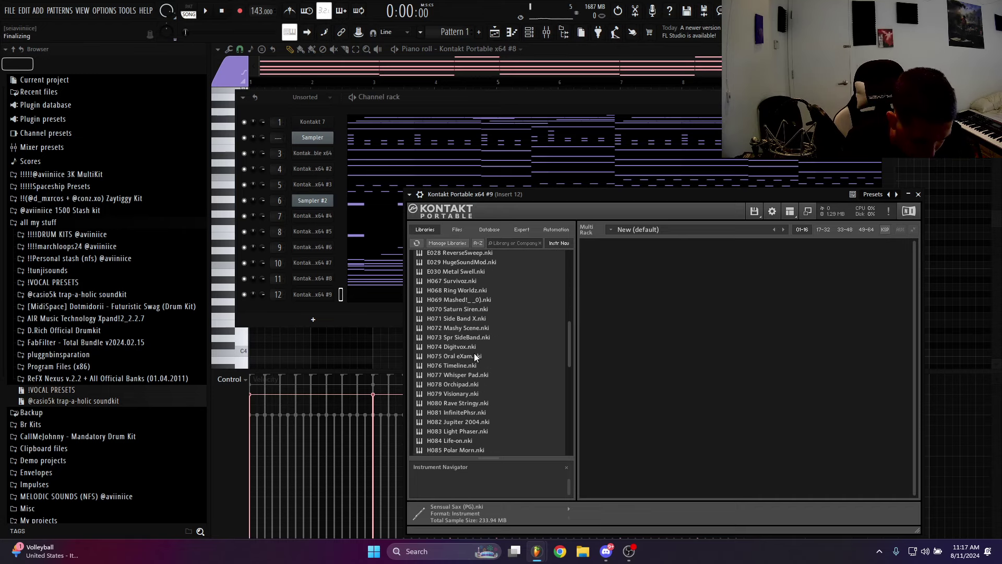
double_click(474, 354)
Copy all the chord notes from Kontakt Portable x64 #8 into the piano roll of Kontakt Portable x64 #9
click(397, 337)
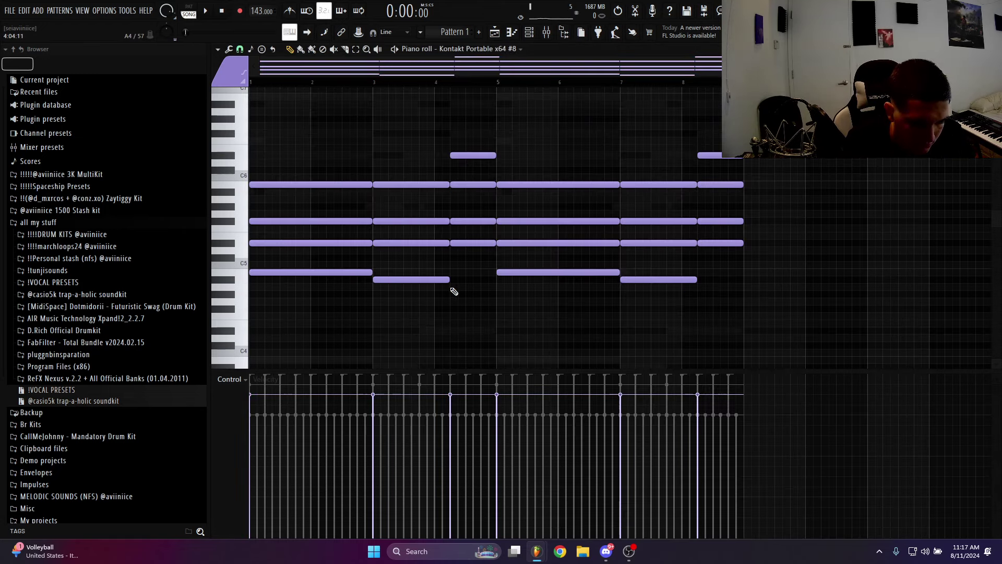
drag(761, 313, 302, 150)
click(478, 48)
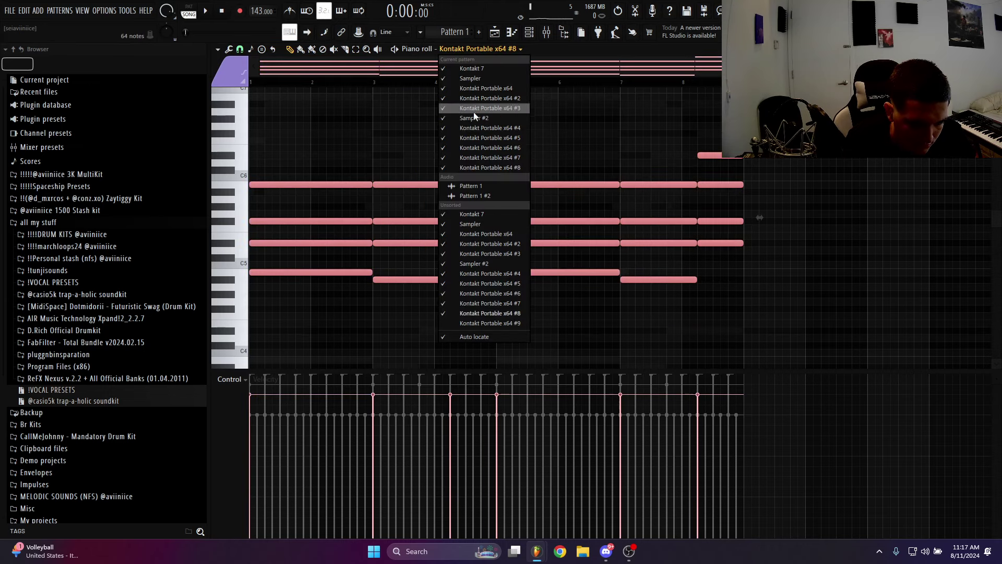
click(487, 323)
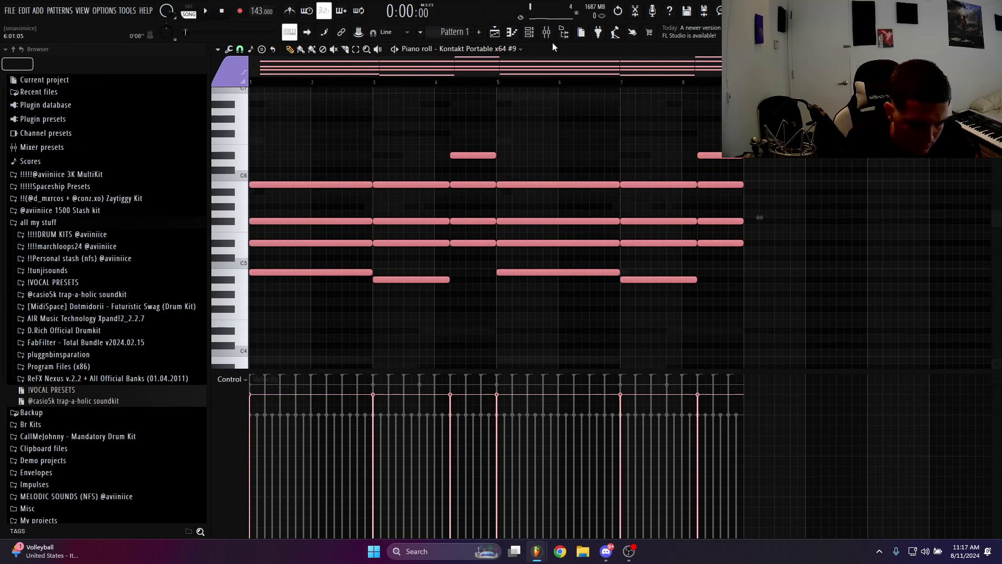
Lower the Insert 12 volume and set Insert 11 to about -5.8 dB with an EQ low cut at 90 Hz
click(547, 32)
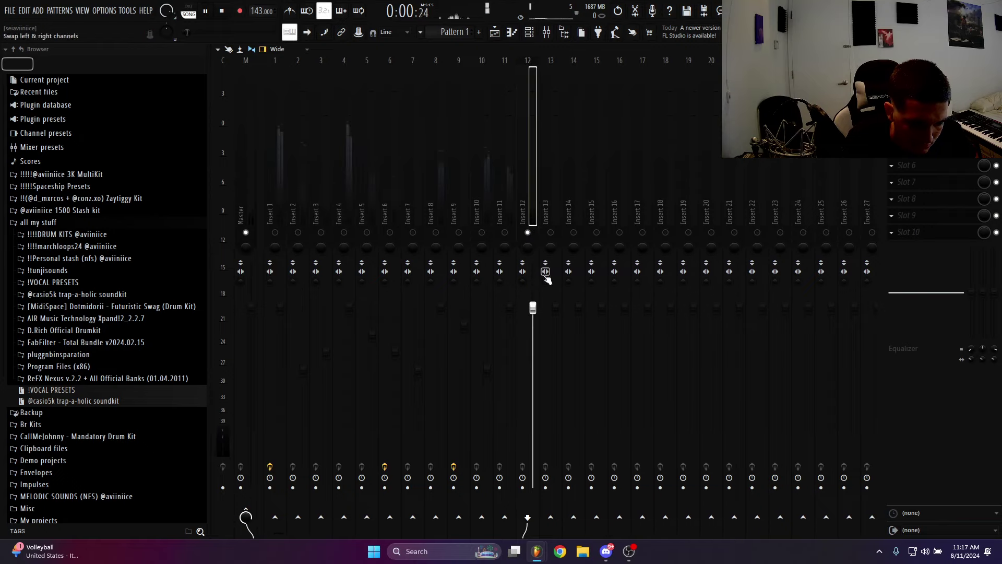
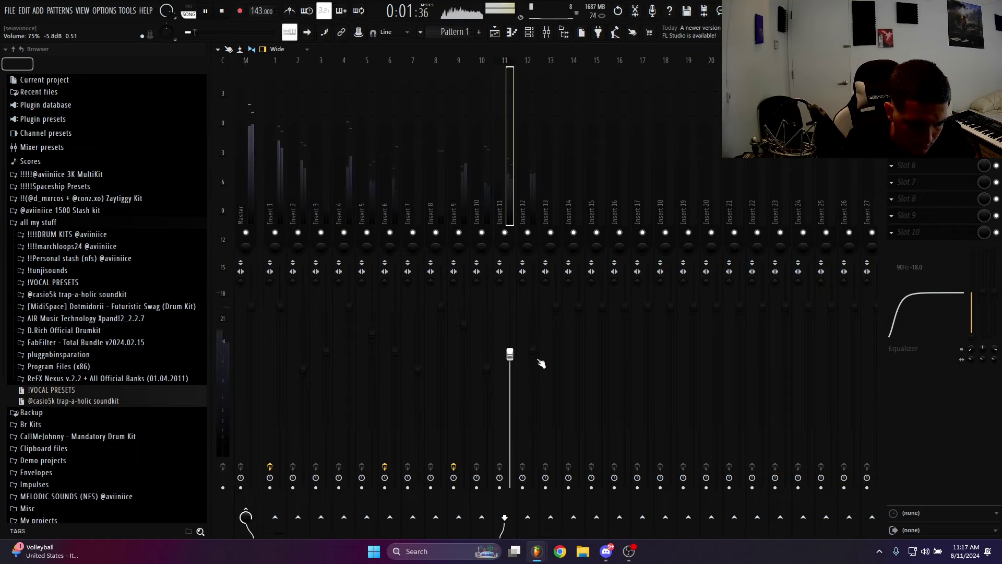
click(495, 32)
click(529, 31)
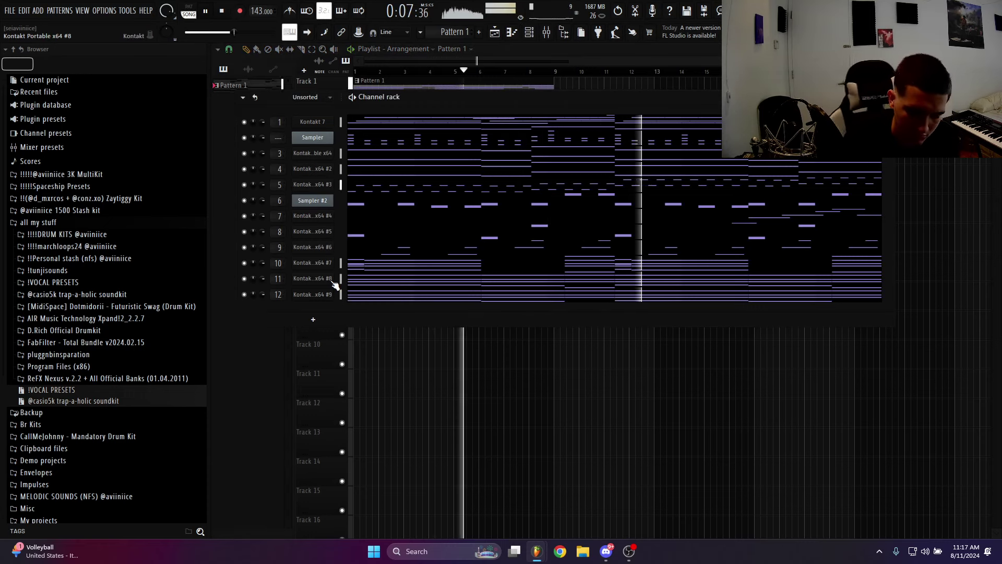
Add Rich Snare from the snares folder of the 1500 Stash kit's drums as a new channel
click(86, 210)
click(97, 223)
scroll(77, 267, down, 2)
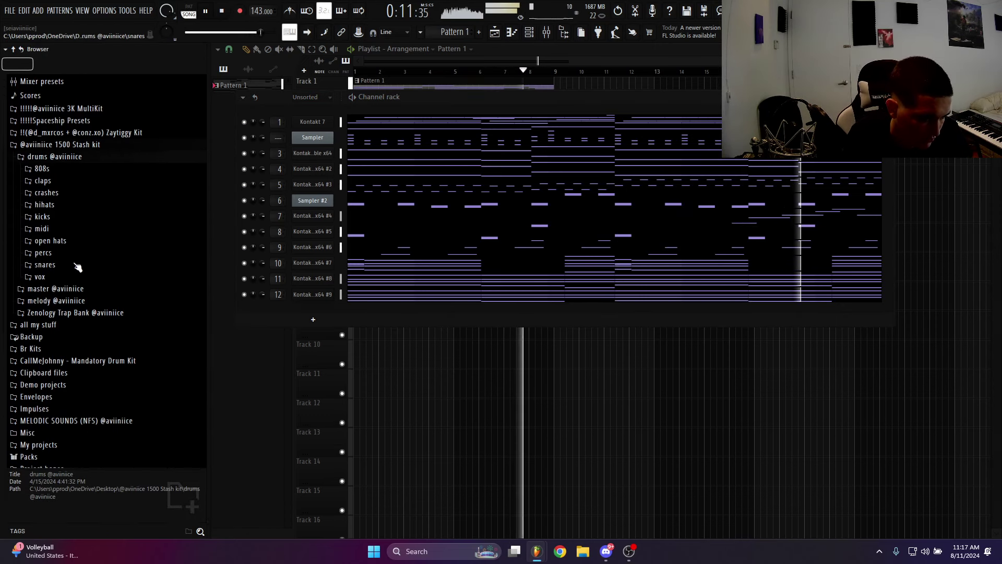
click(78, 267)
scroll(75, 265, down, 4)
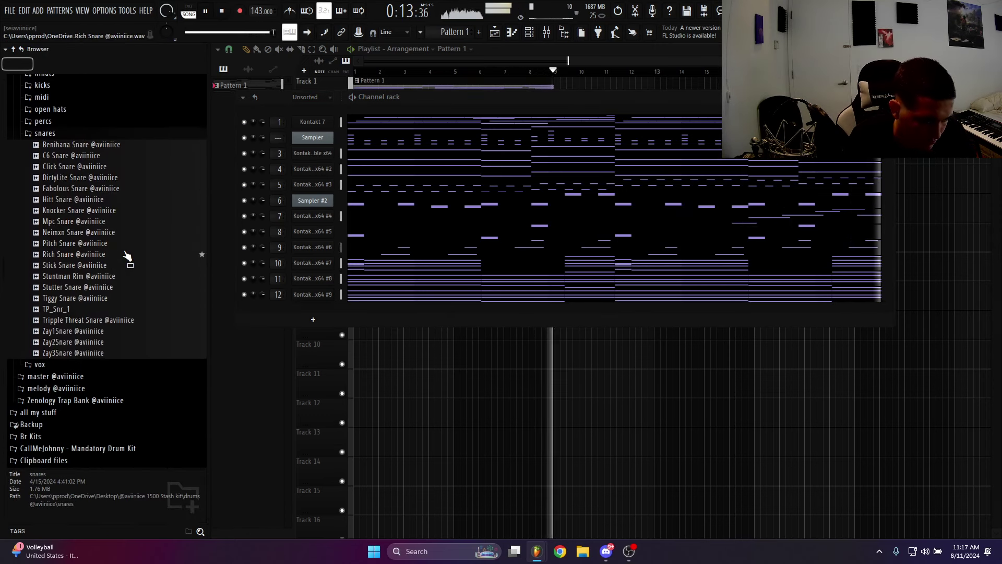
drag(127, 255, 328, 309)
Place Rich Snare hits on beat three of each of the first four bars, with extra hits in bars 2 and 4
key(space)
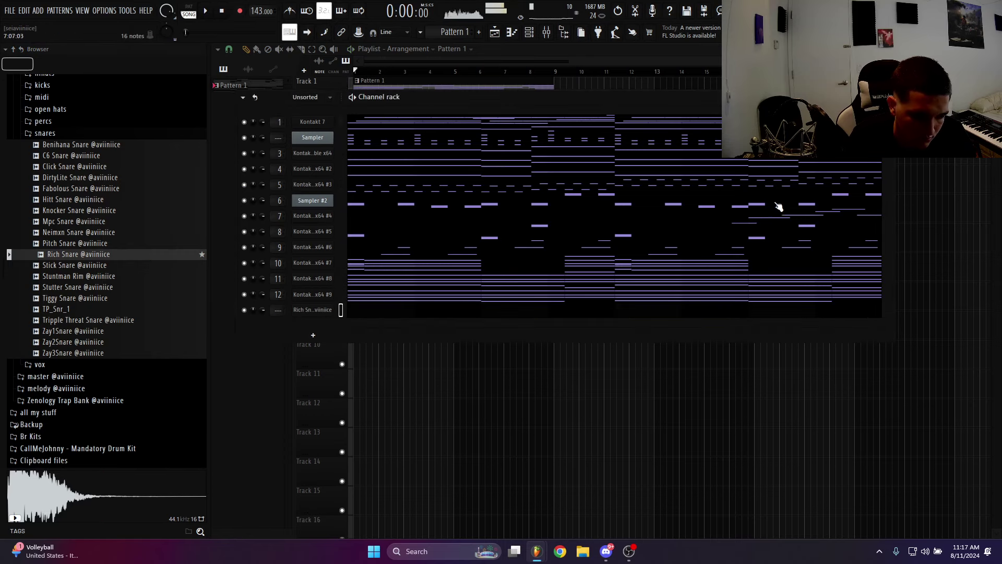
key(space)
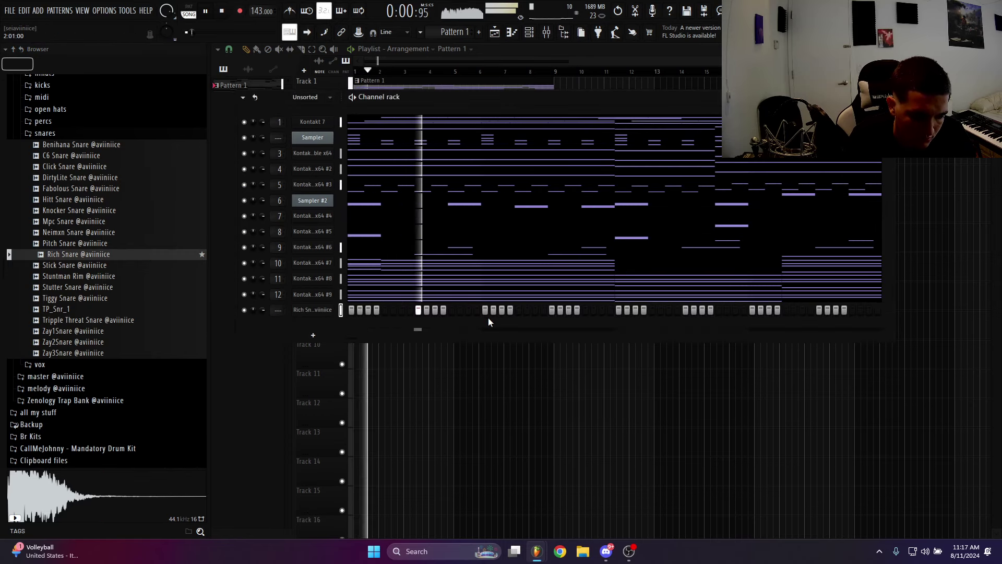
click(551, 310)
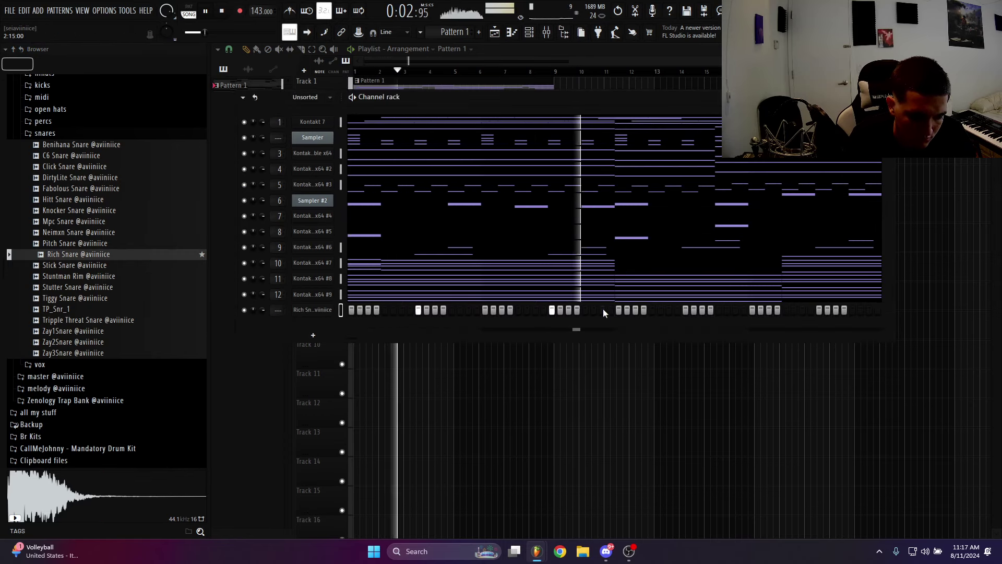
click(685, 311)
click(769, 310)
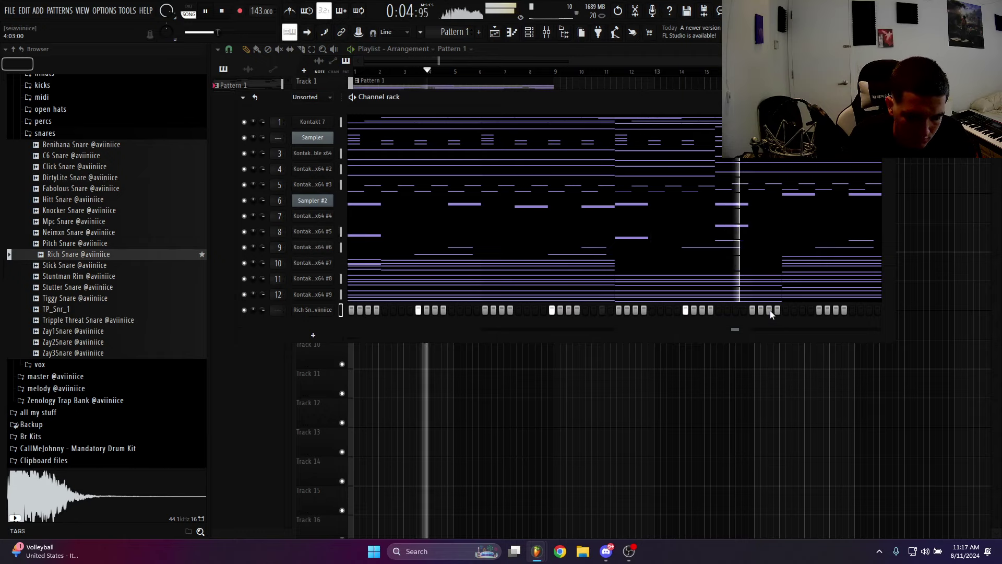
click(819, 310)
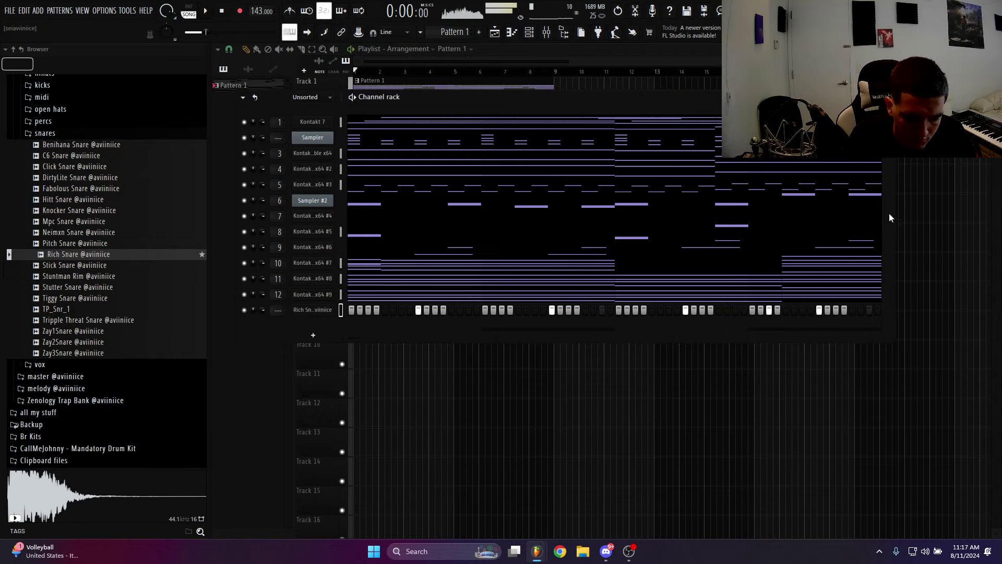
key(space)
Raise the velocity of all the Rich Snare notes in bars 1 to 4 to maximum and repeat them over bars 5 to 8
key(F7)
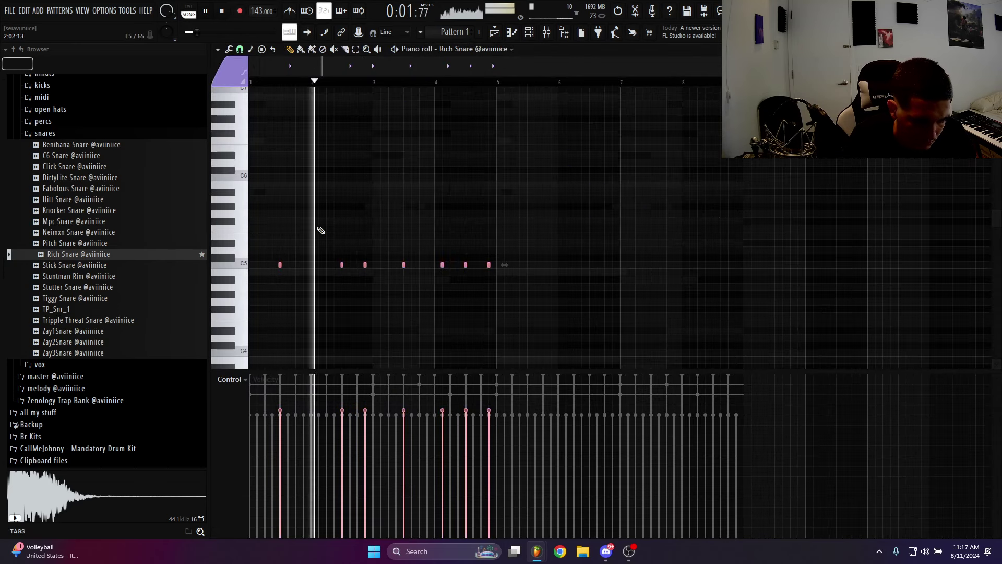
double_click(427, 83)
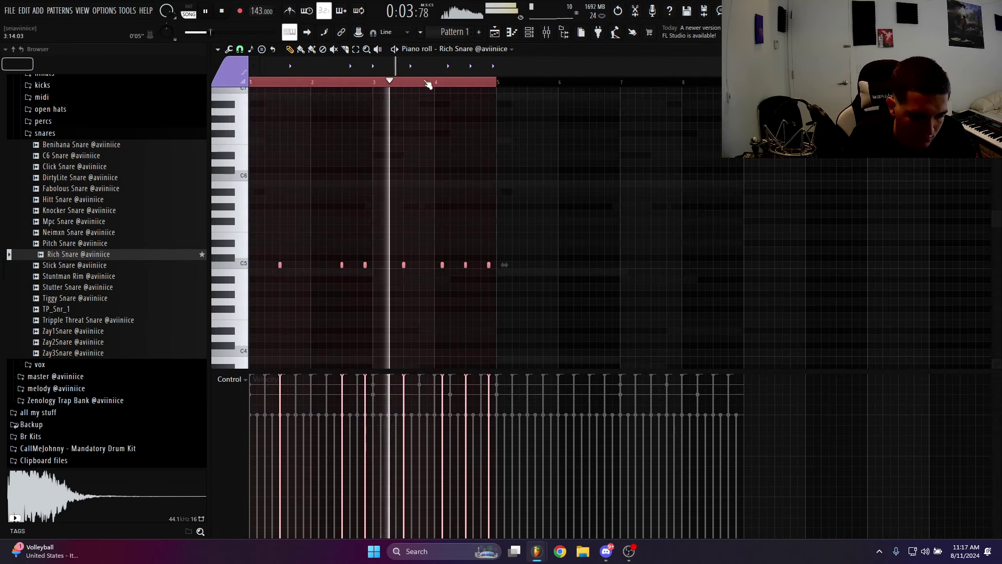
click(502, 33)
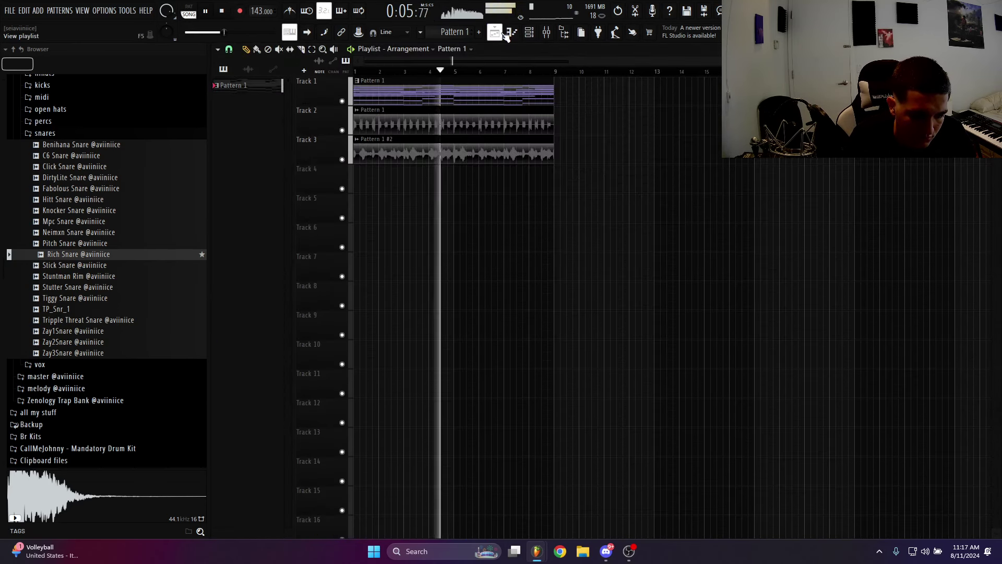
key(F6)
key(F9)
key(F6)
key(F9)
key(F6)
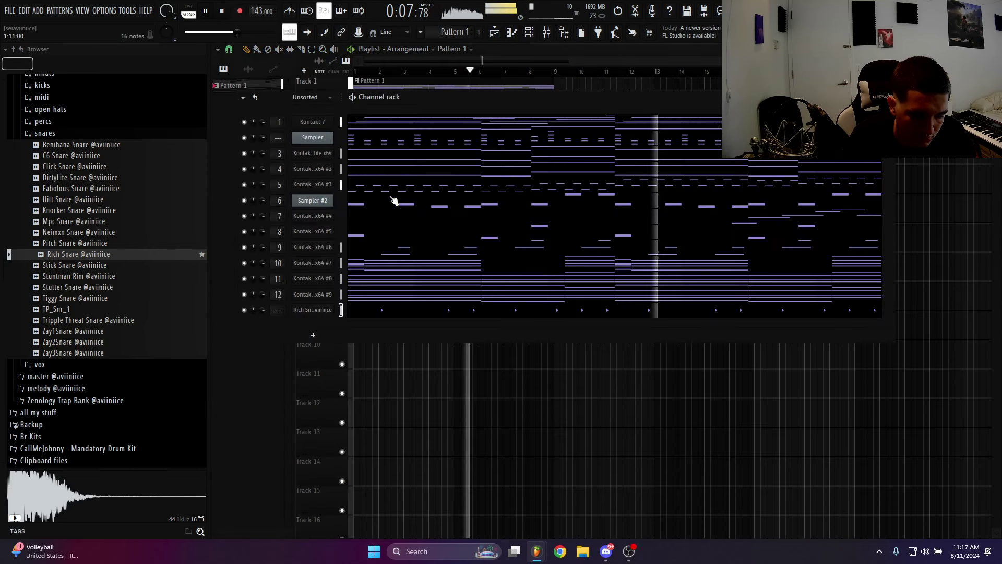
Add Slow Open Hat from the open hats folder as a new channel, with hits on bar 2 beat four and bar 3 beat one
click(46, 134)
scroll(71, 173, up, 3)
click(72, 179)
click(72, 180)
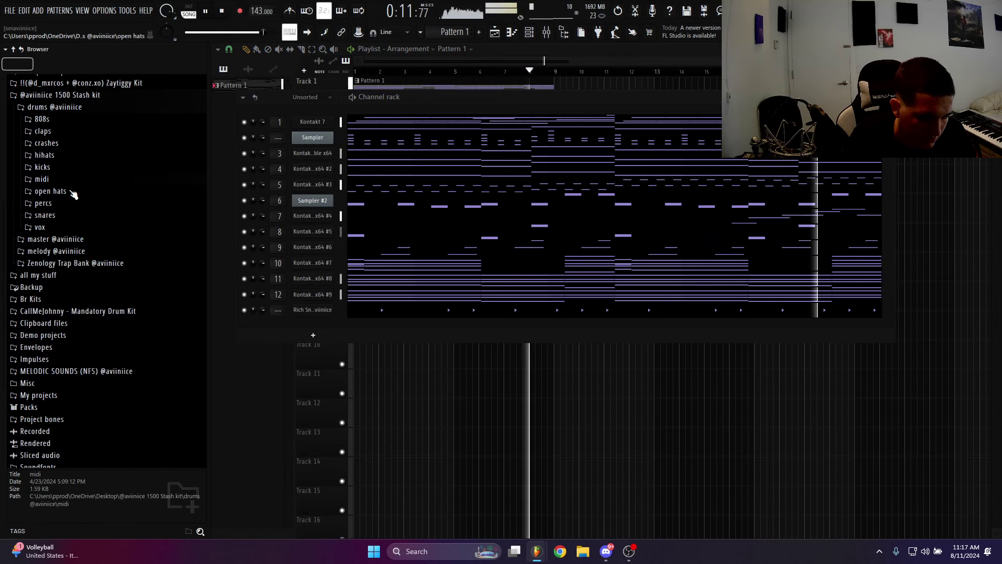
click(73, 191)
drag(86, 235, 308, 325)
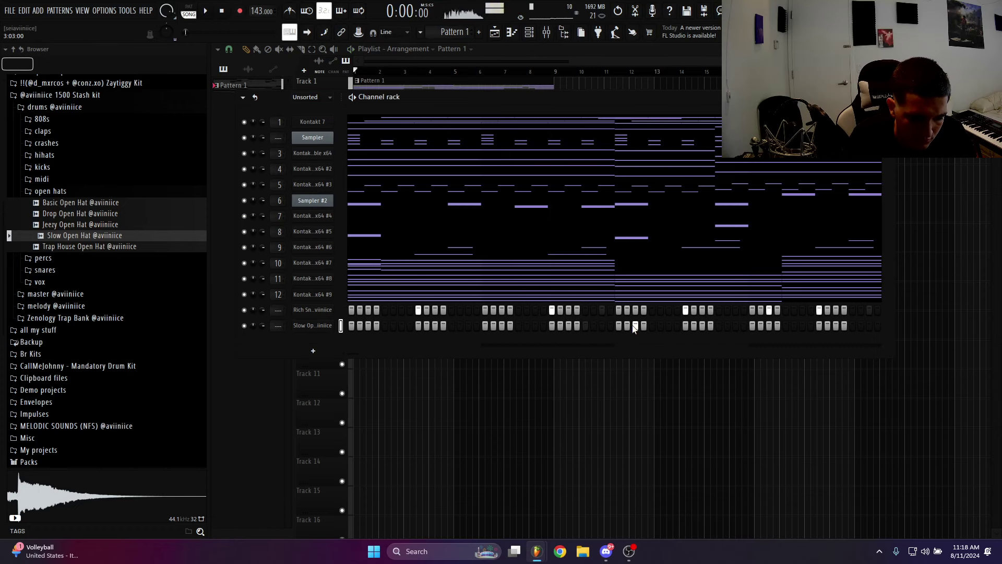
Transpose the open hat notes up two semitones to D5, repeat them in bars 5 to 8, and raise their velocity
key(F7)
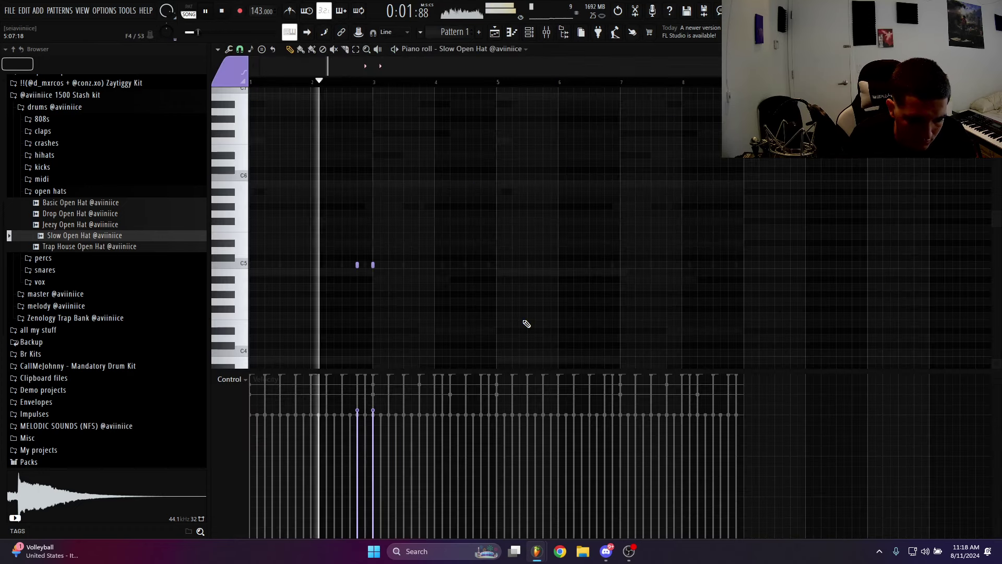
drag(382, 269, 320, 253)
key(shift+Up)
key(shift+Up)
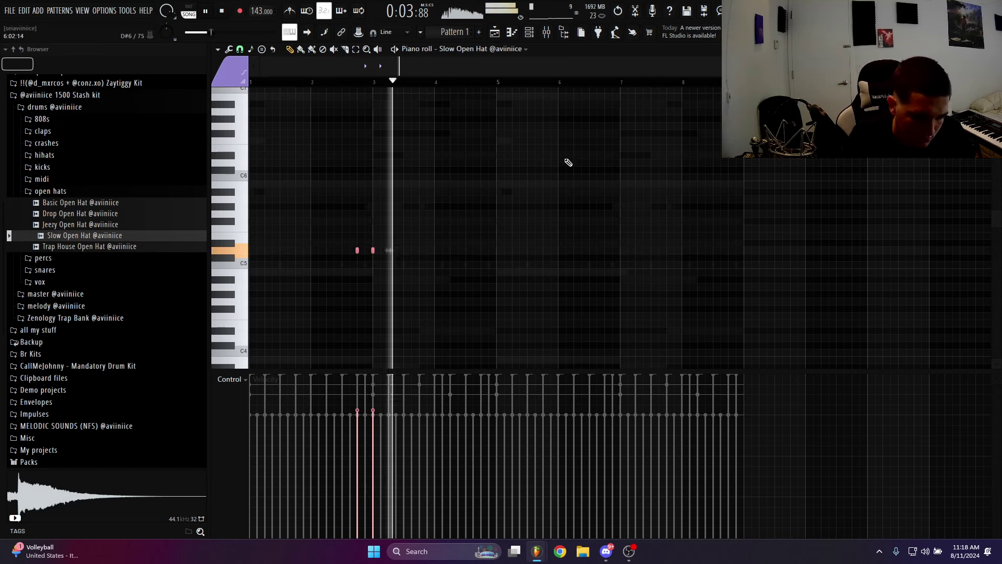
key(ctrl+b)
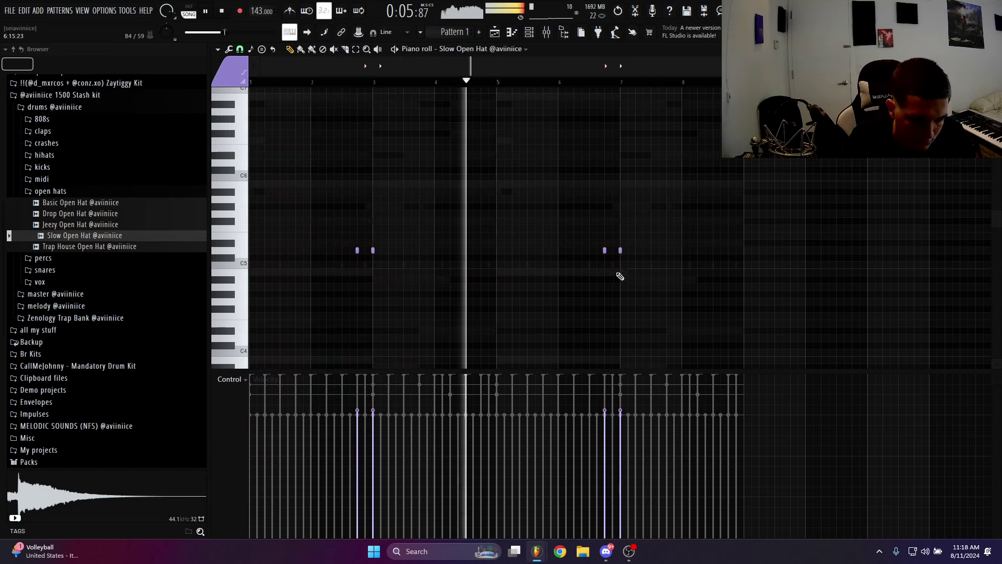
key(ctrl+d)
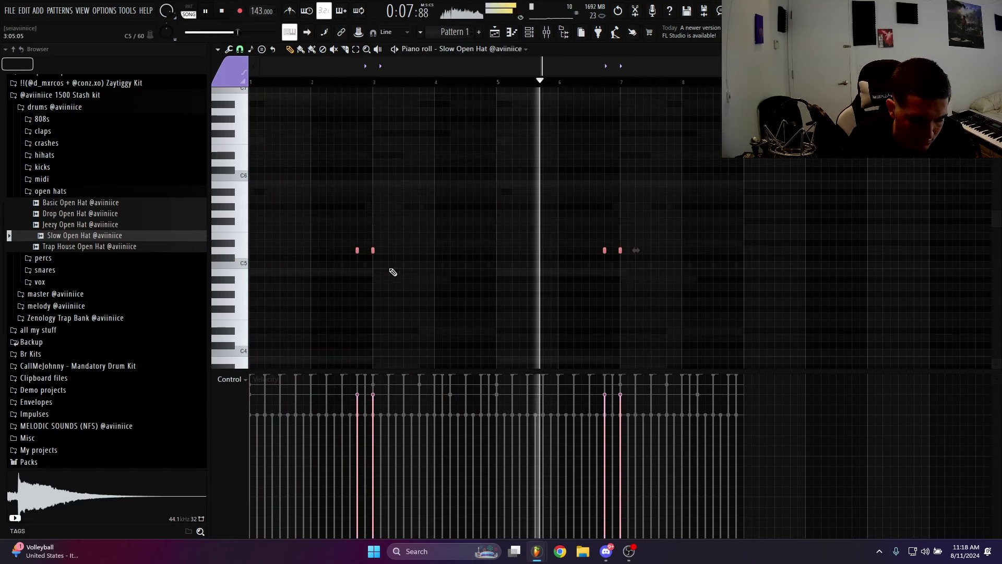
Add one more D5 open hat hit after the existing pair in bar 3 and another on beat four of bar 7
click(643, 250)
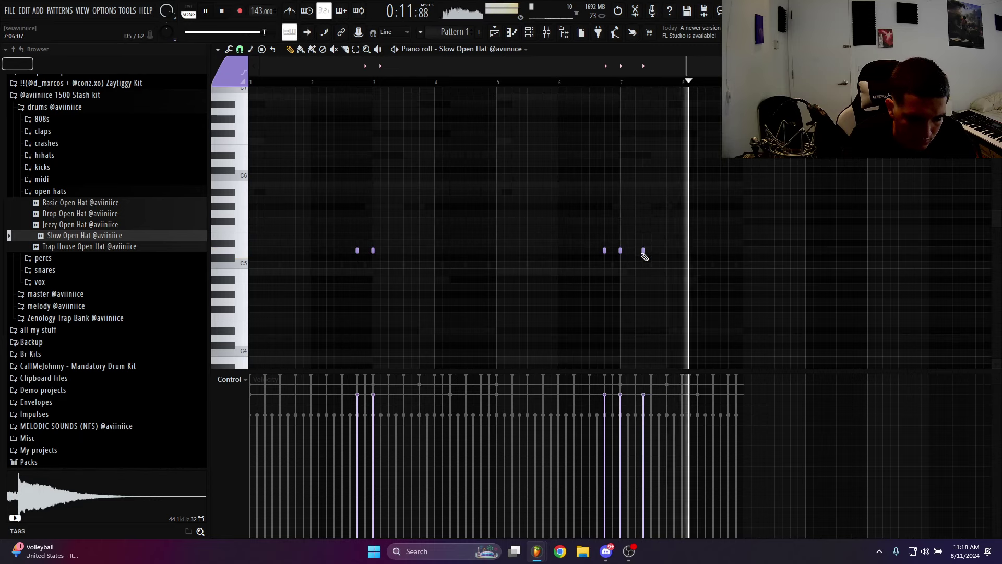
right_click(643, 250)
click(665, 251)
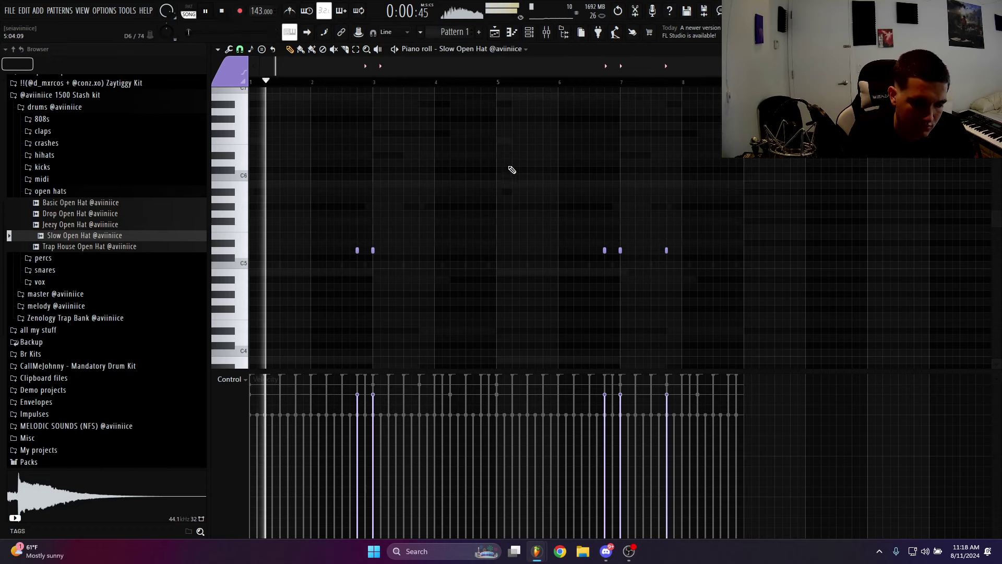
click(396, 250)
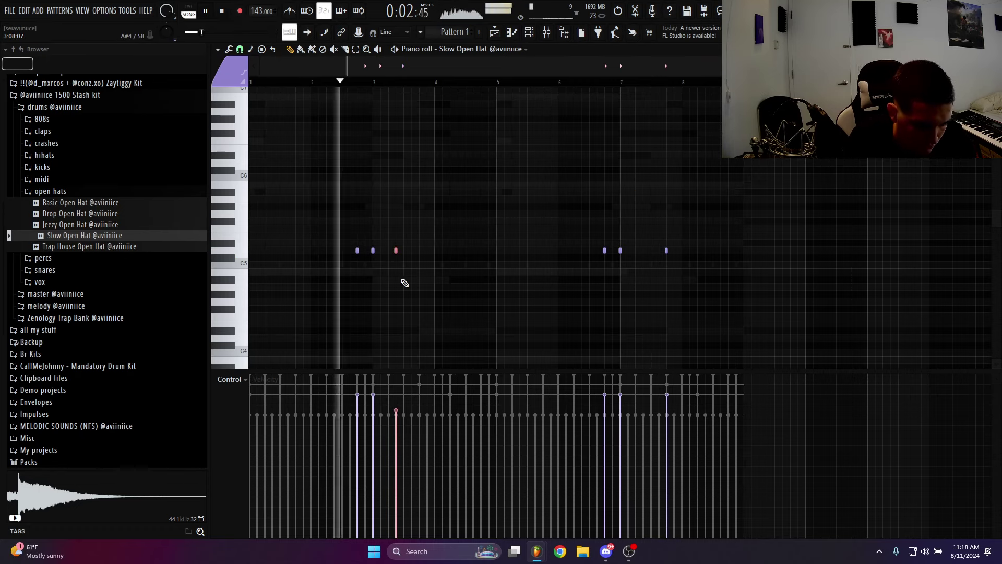
click(666, 250)
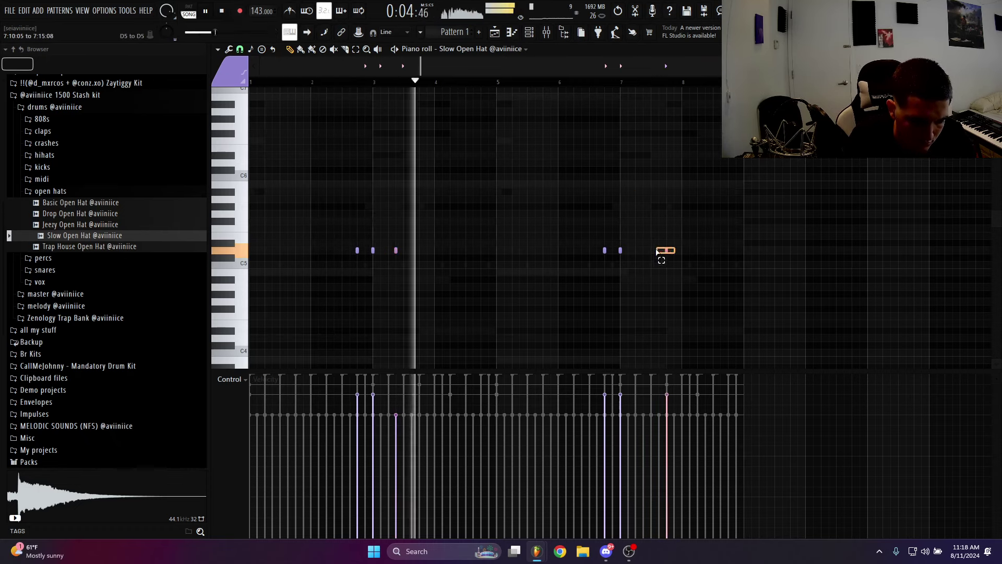
key(F7)
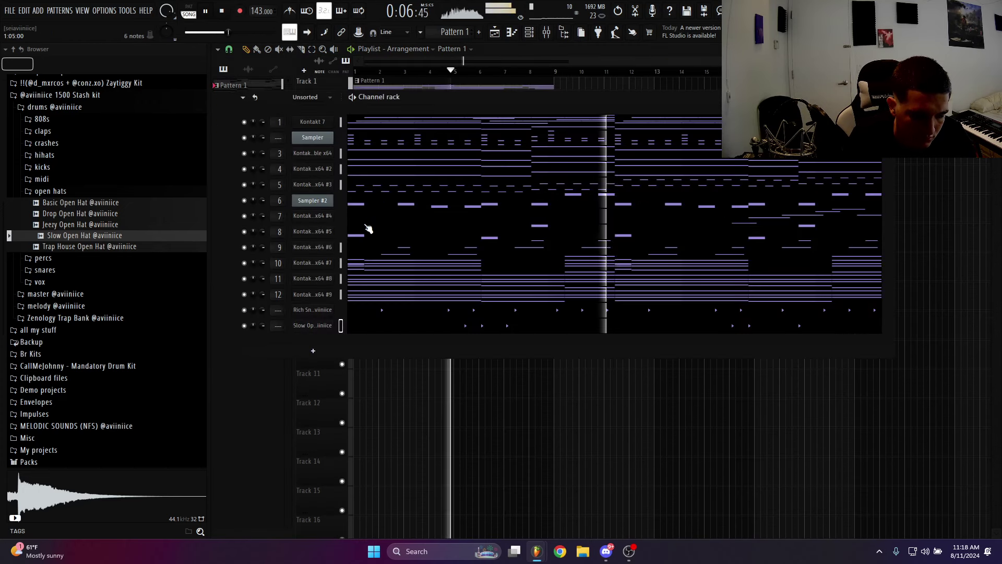
key(space)
Add Danny Hat from the hihats folder as a new channel
click(61, 191)
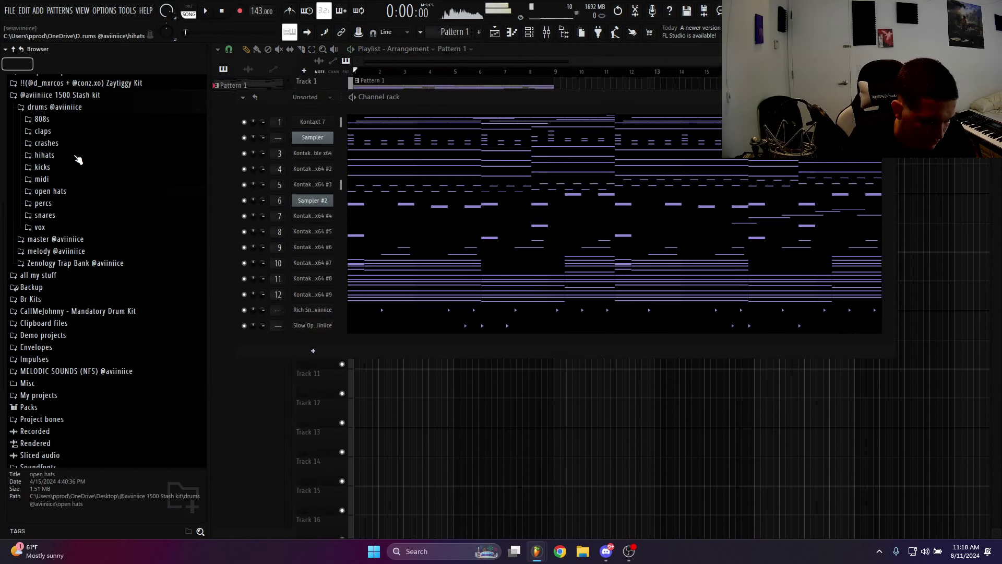
click(77, 159)
click(77, 166)
drag(301, 328, 303, 339)
Fill bars 1 to 4 of the Danny Hat piano roll with steady eighth notes at C5
key(F7)
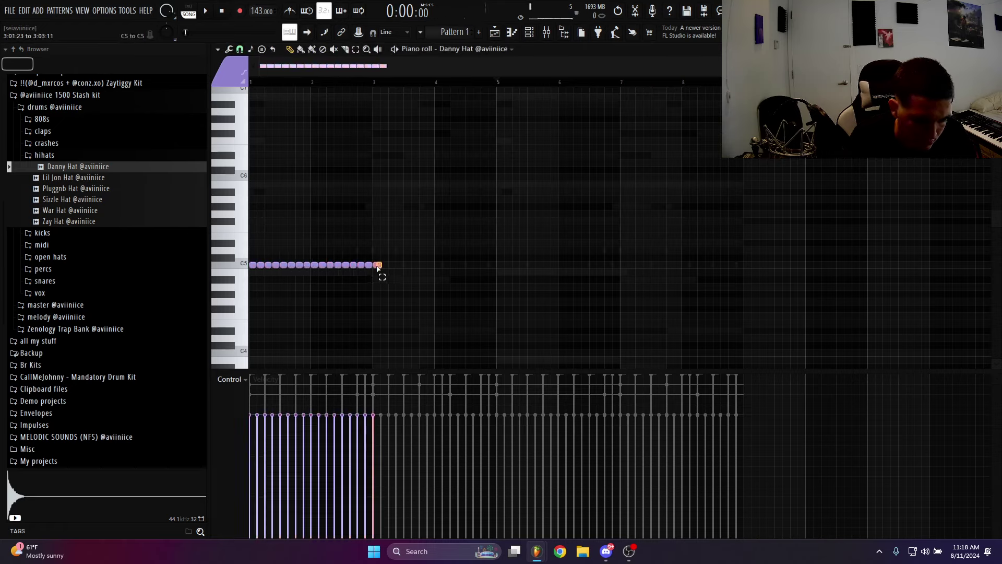
key(ctrl+a)
key(ctrl+b)
key(space)
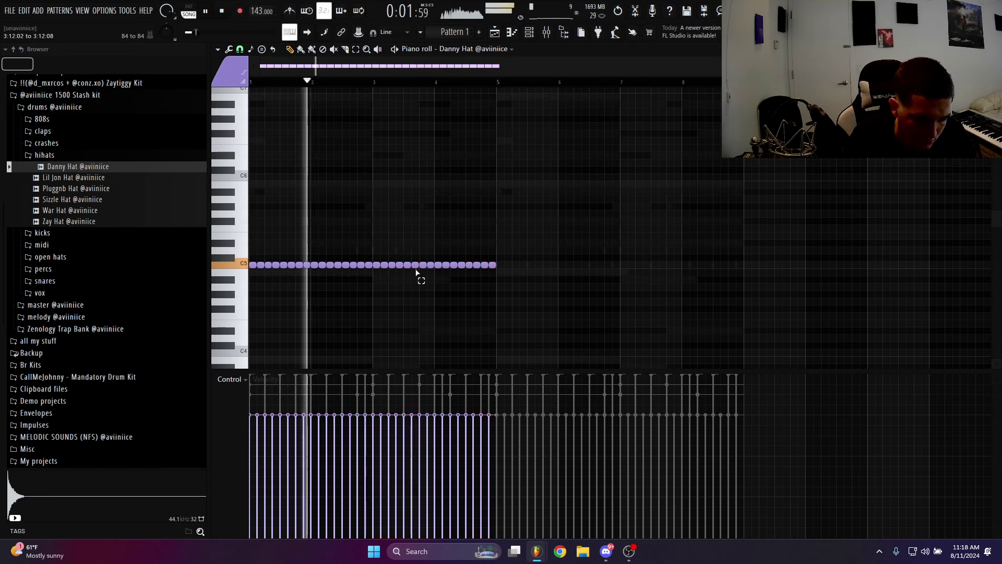
Chop the hi-hat notes on beat two of bar 3 into a fast roll and repeat the four-bar pattern over bars 5 to 8
key(alt+u)
key(Return)
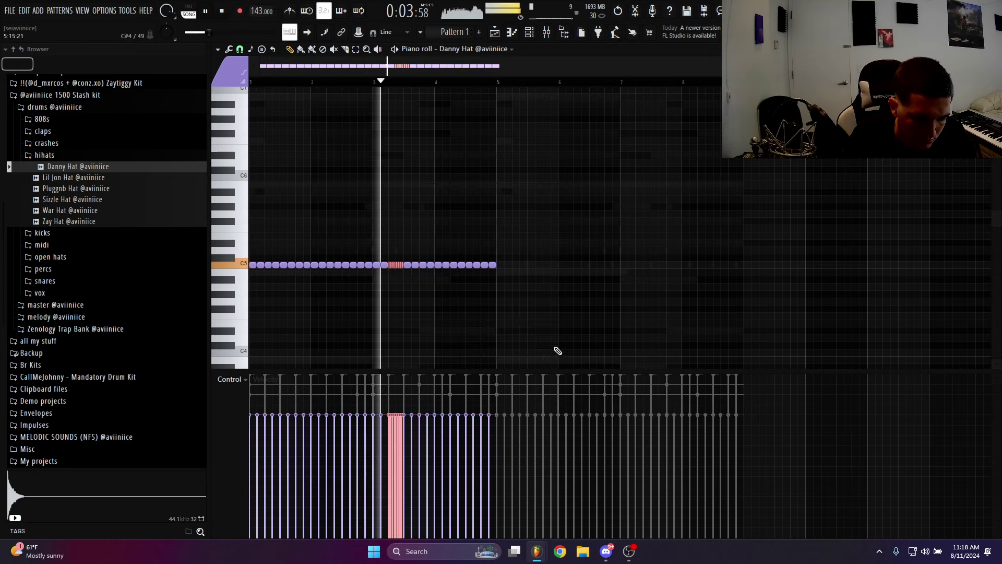
drag(595, 311, 258, 237)
key(F7)
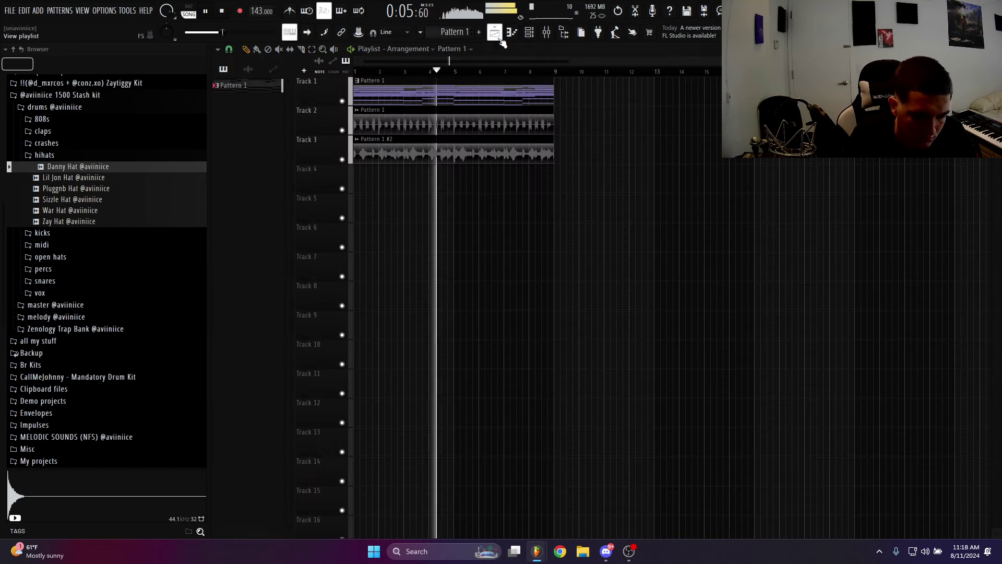
key(F6)
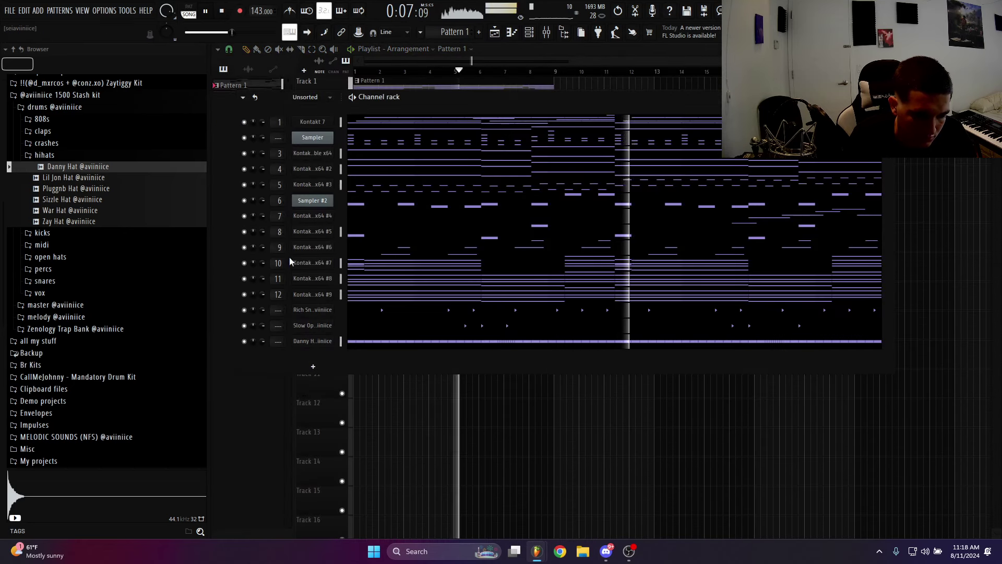
Add D.rich crash from the crashes folder as a new channel
click(76, 155)
click(78, 143)
key(space)
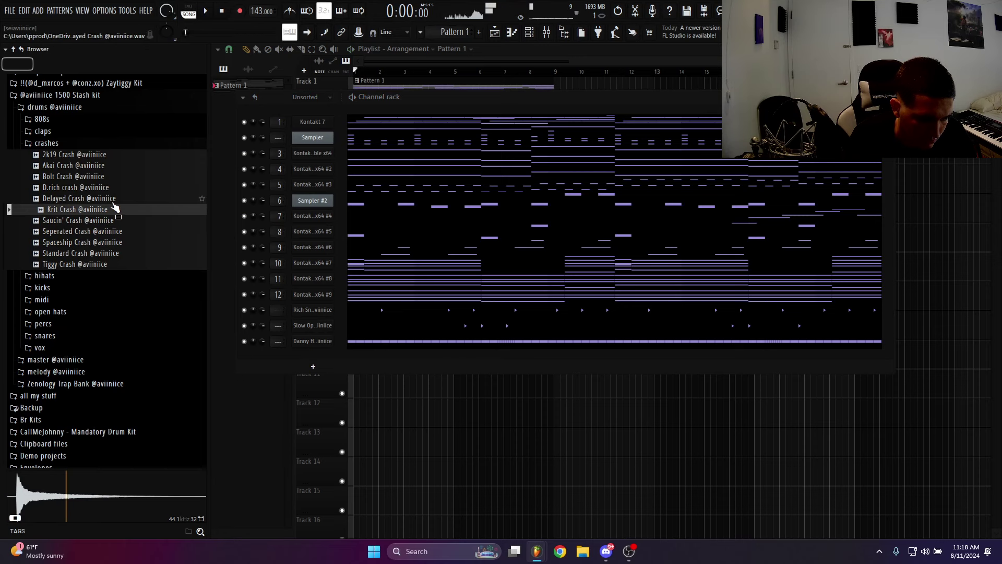
click(113, 188)
drag(317, 353, 318, 354)
Place D.rich crash notes at the start of bars 1 and 5 in its piano roll
click(358, 356)
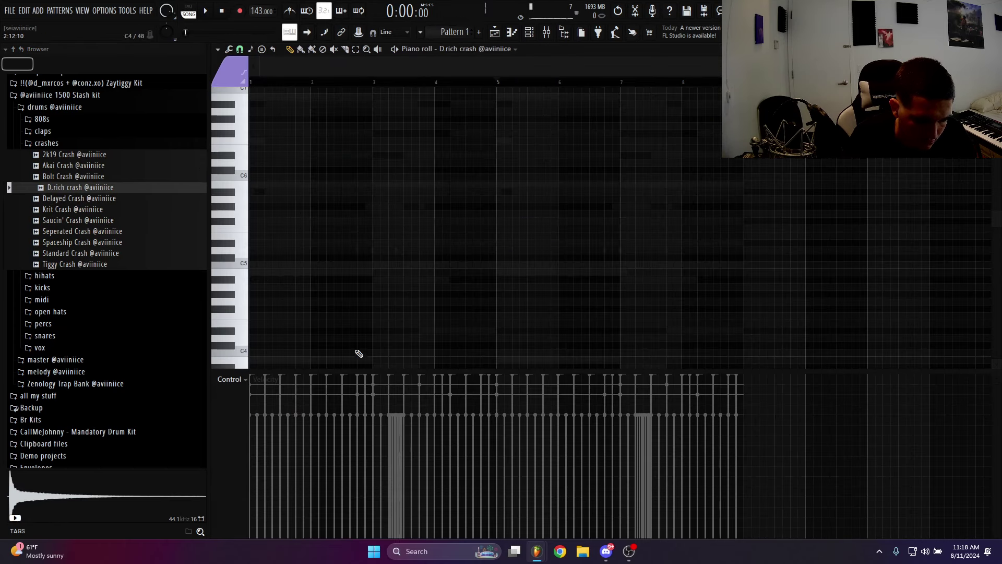
click(499, 264)
key(F7)
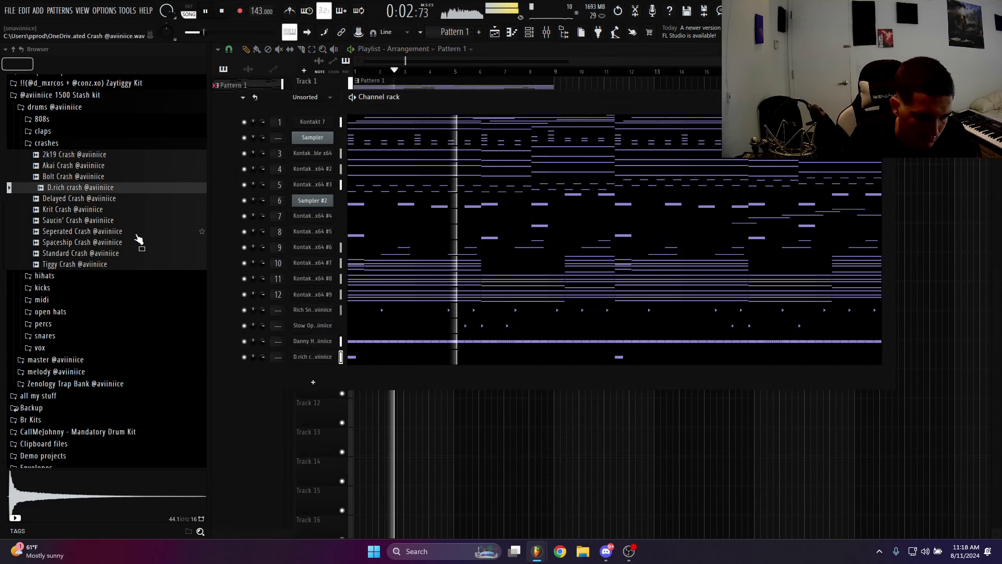
Add Krit Crash from the crashes folder as a new channel and open its piano roll
drag(130, 209, 362, 374)
key(space)
click(361, 375)
key(space)
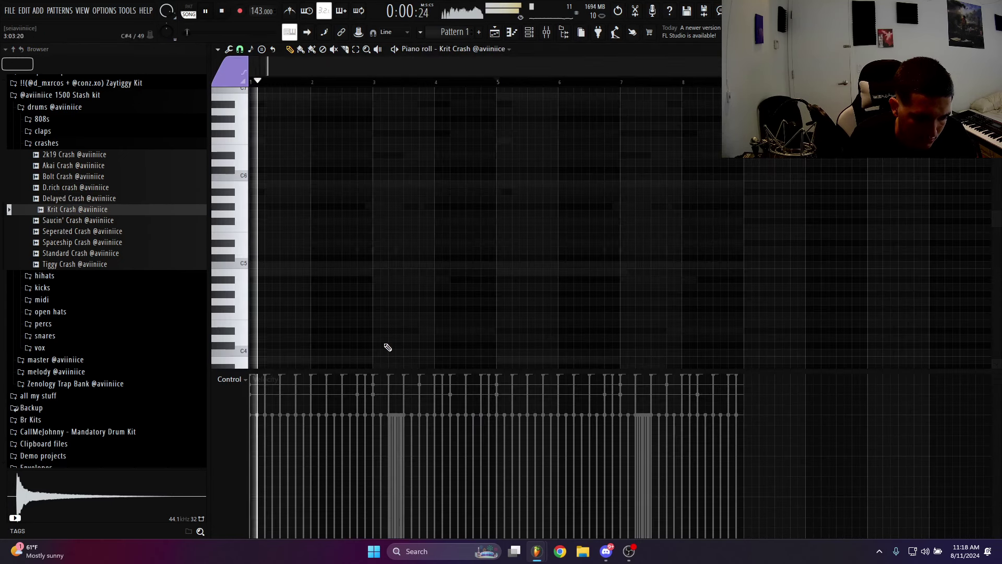
Place a C5 Krit Crash note on beat two of bar 4 and repeat the four-bar section so it also hits in bar 8
click(454, 265)
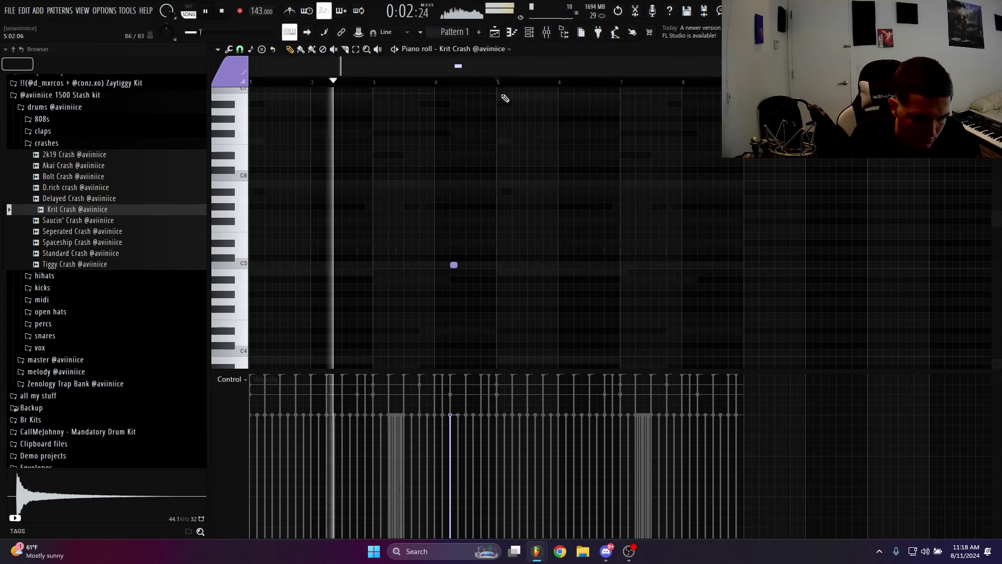
drag(498, 78, 250, 79)
key(ctrl+b)
key(ctrl+d)
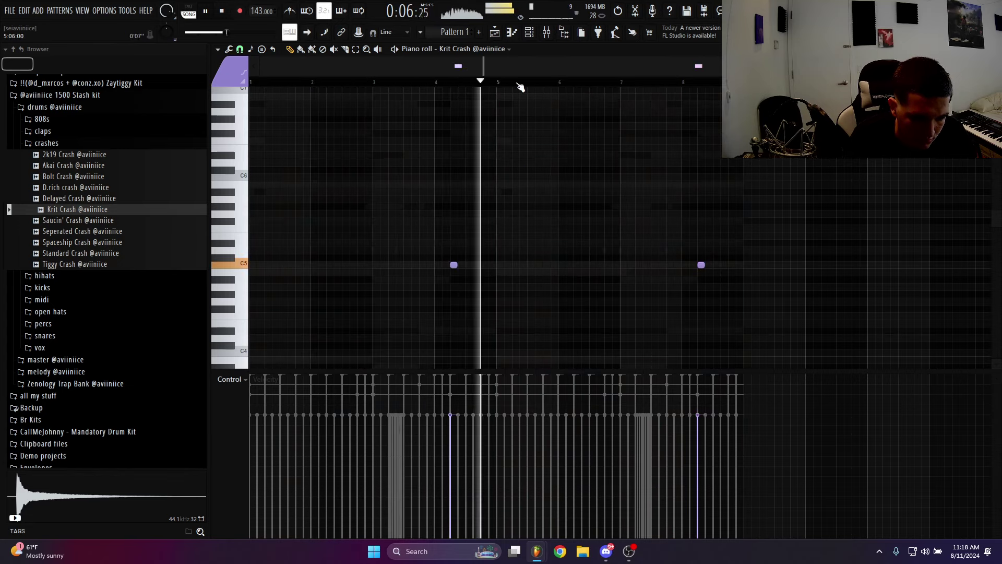
Play back the pattern and view the Krit Crash channel's sampler settings
key(F5)
key(F6)
key(space)
click(320, 374)
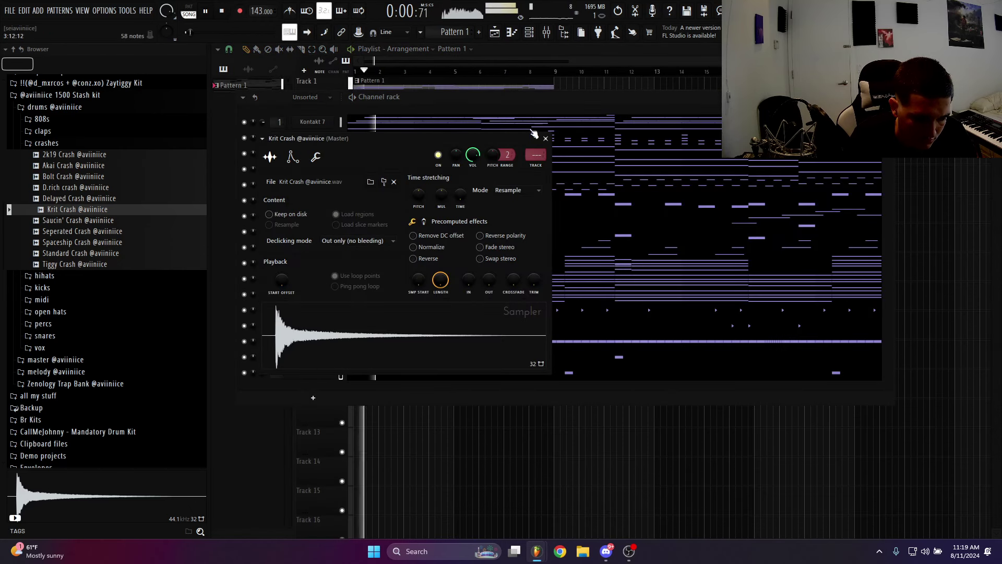
click(545, 137)
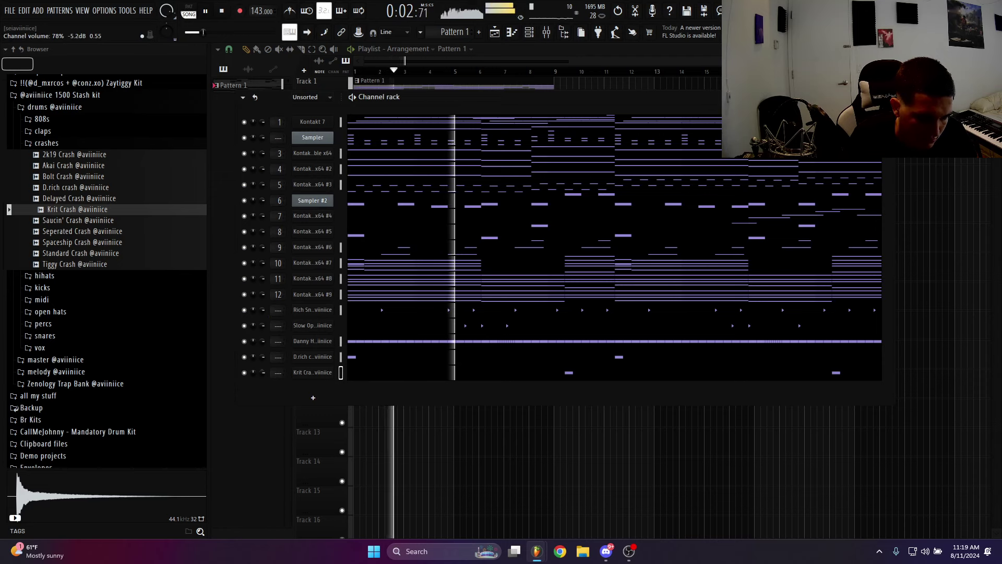
Add Mpc Snare from the snares folder as a new channel and open its piano roll
click(63, 143)
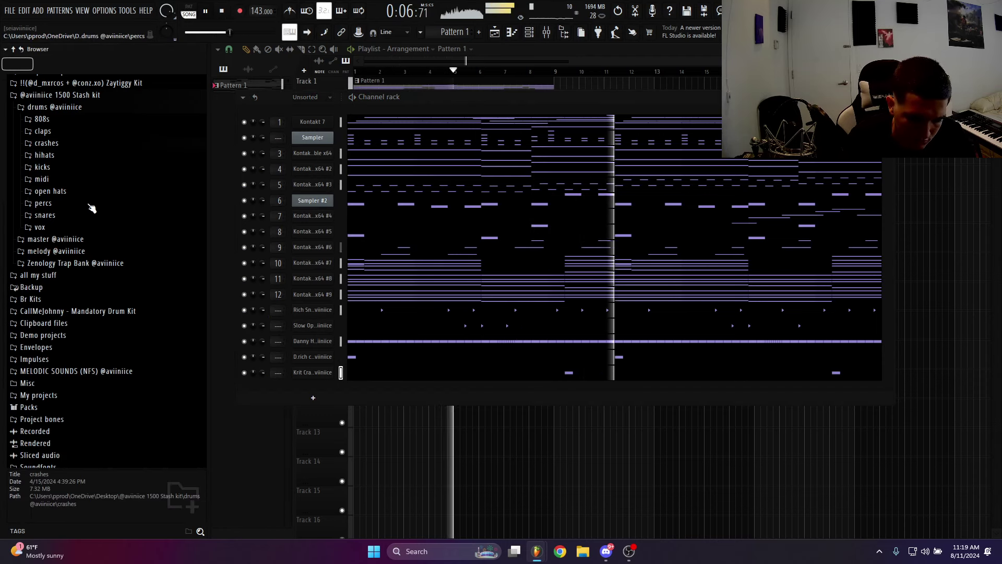
click(50, 215)
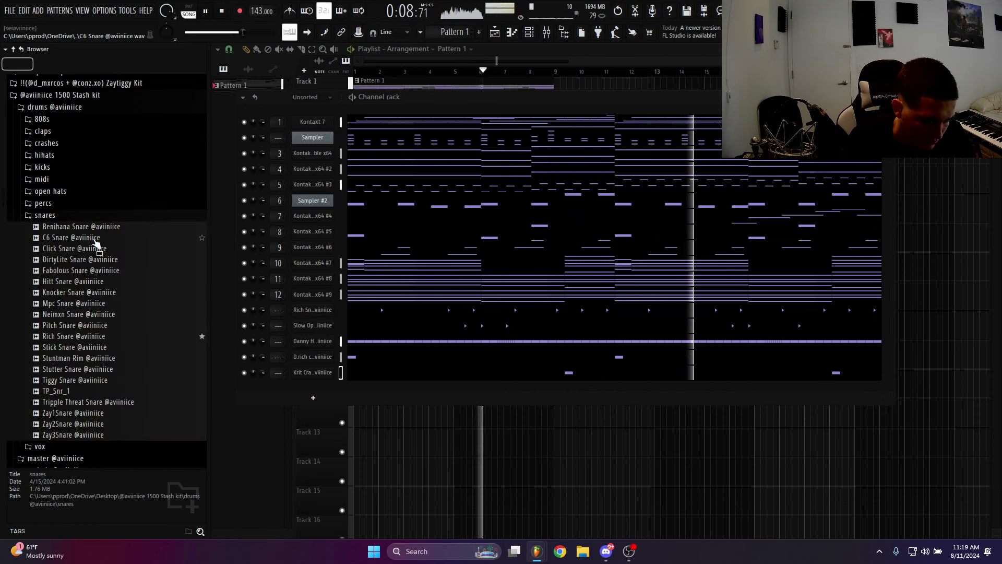
key(space)
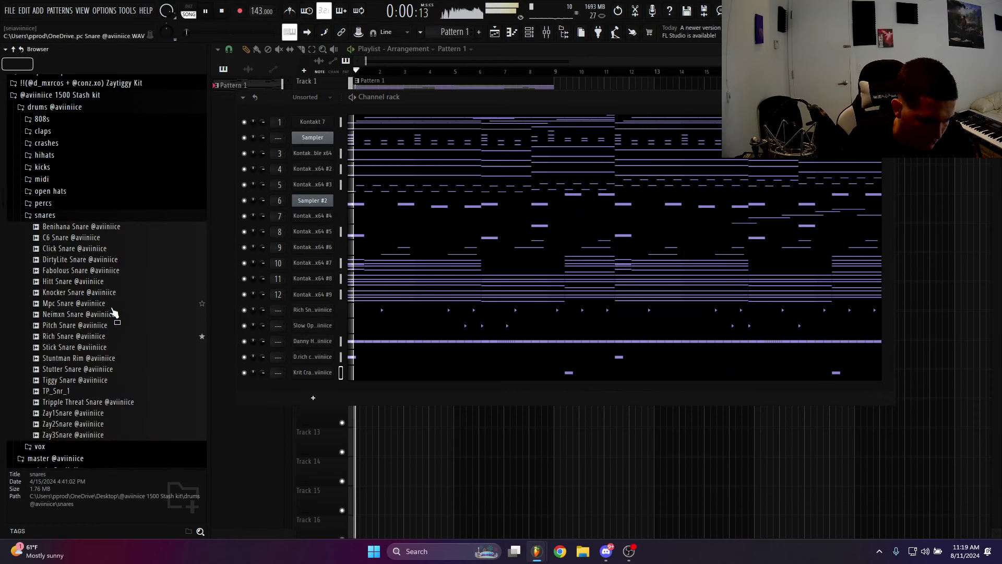
drag(113, 312, 342, 392)
key(space)
click(355, 388)
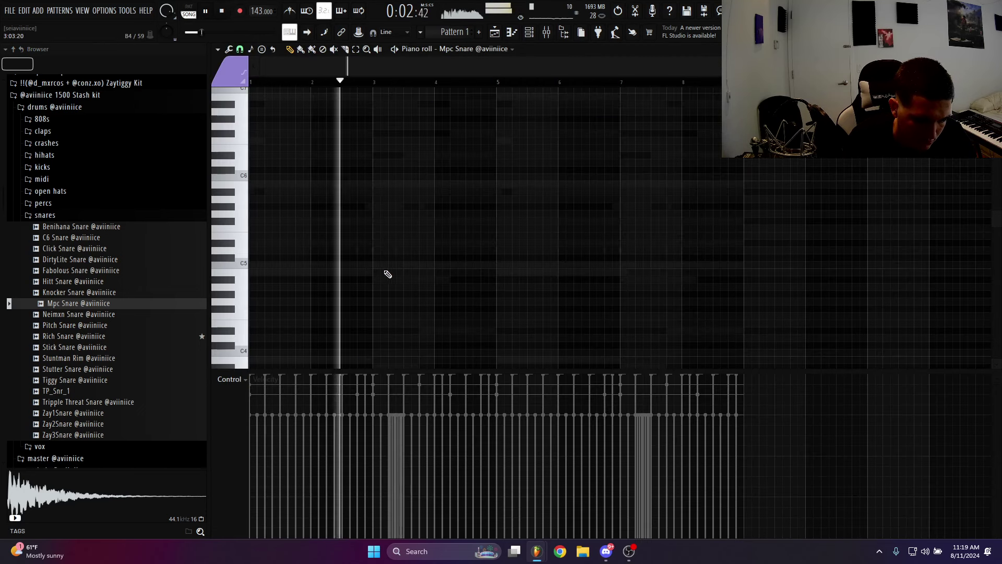
Draw a seven-note Mpc Snare fill in bar 4, with four F#5 hits followed by F5, E5 and C#5
scroll(474, 262, up, 2)
click(417, 222)
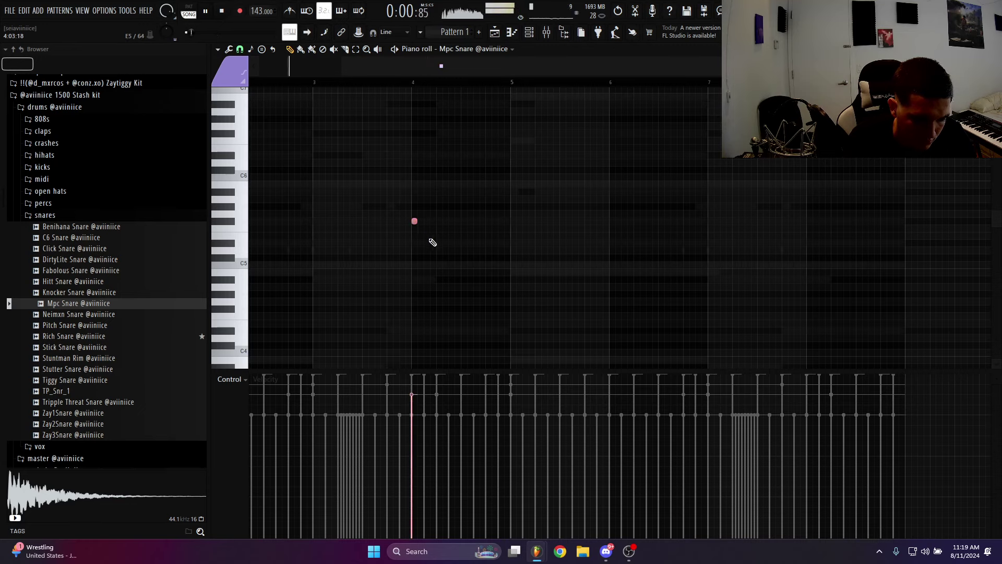
click(432, 222)
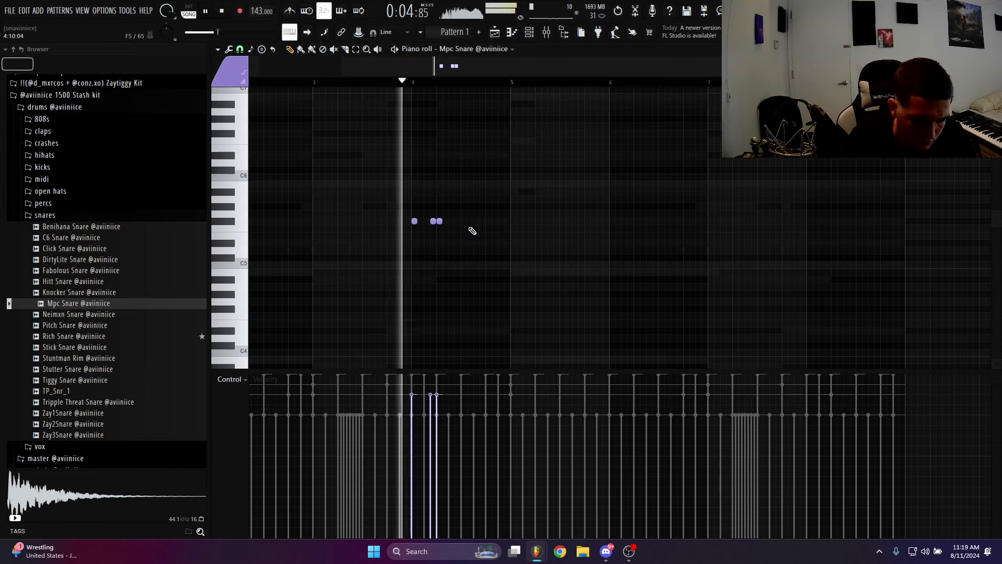
key(space)
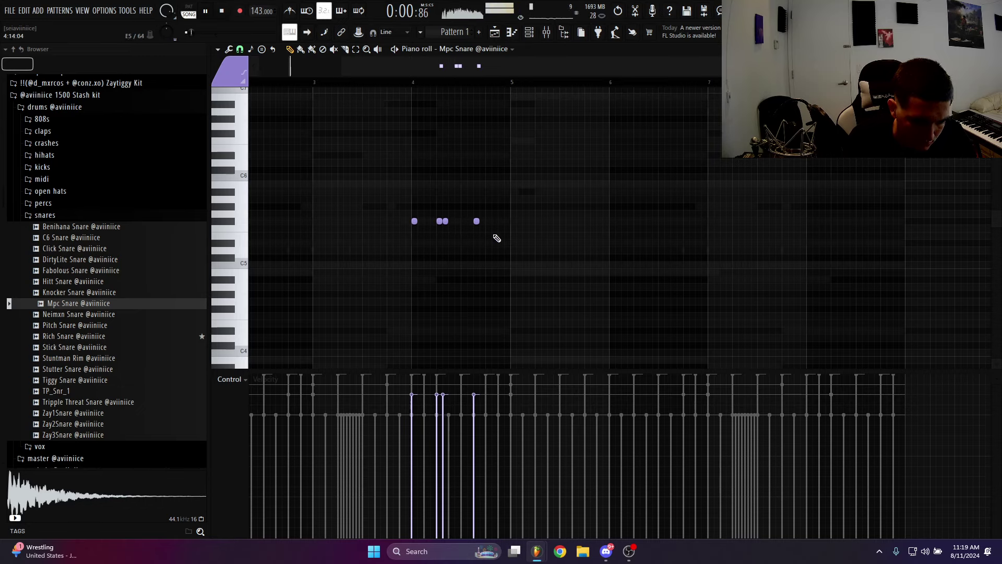
ctrl+scroll(502, 256, down, 2)
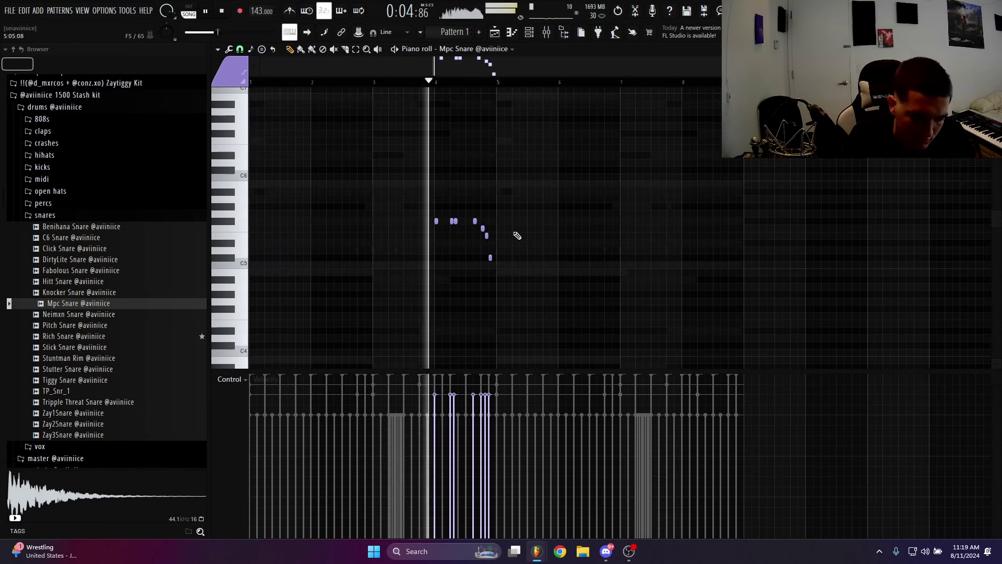
Move the pair of close-set F#5 notes in the bar 4 fill slightly later, playing back the pattern to check the timing
drag(463, 228, 448, 217)
ctrl+scroll(462, 234, up, 2)
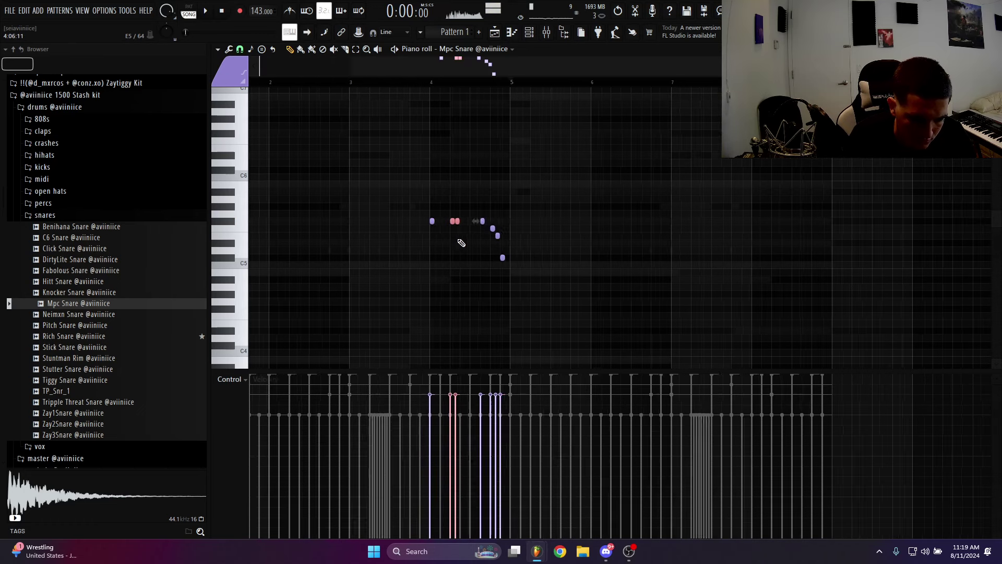
ctrl+scroll(483, 256, down, 2)
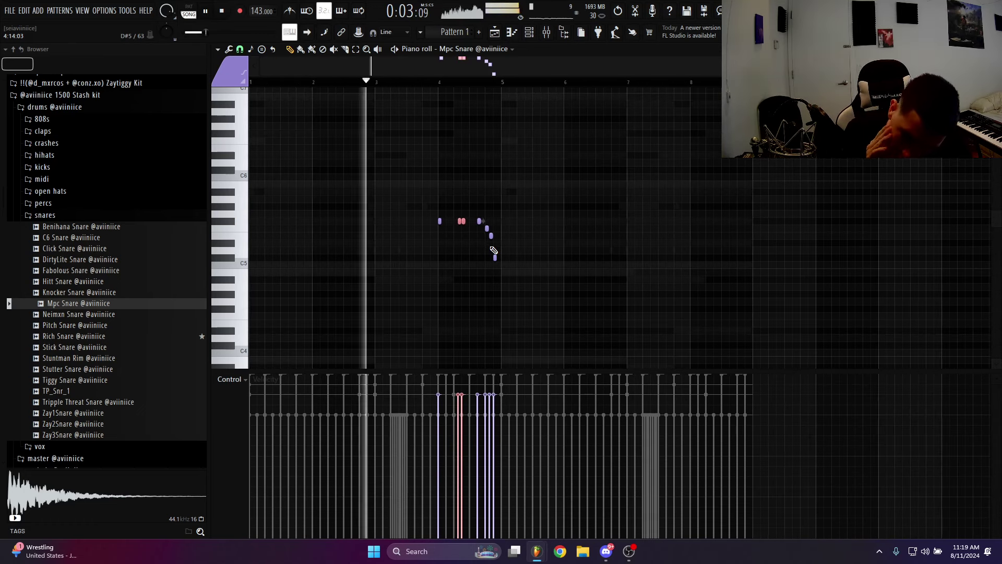
click(518, 197)
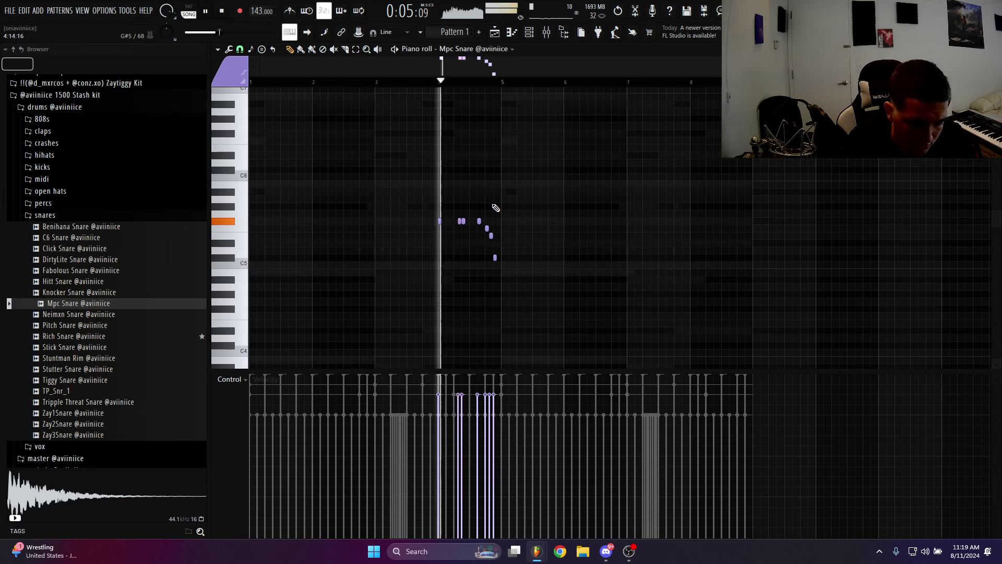
ctrl+scroll(479, 208, up, 2)
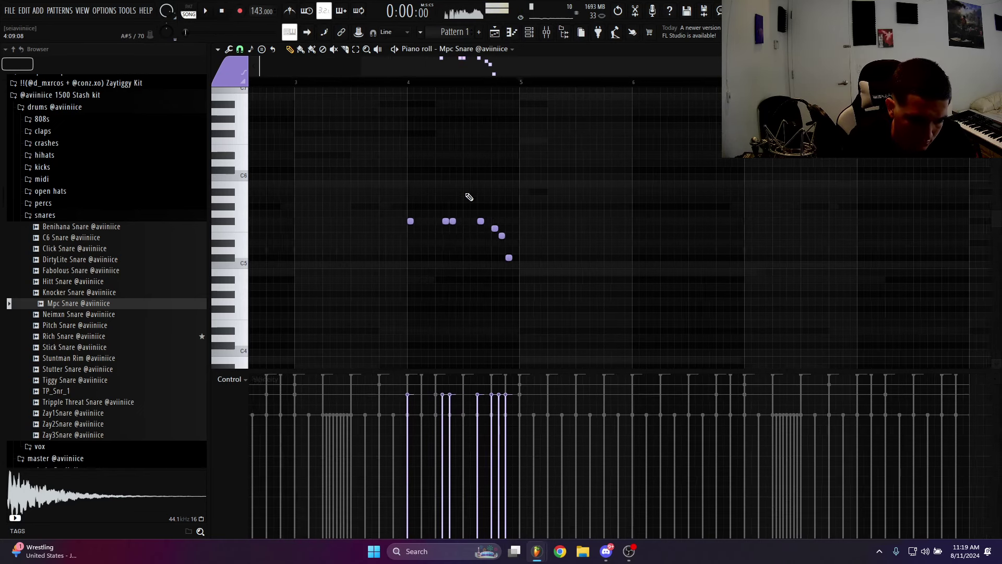
key(space)
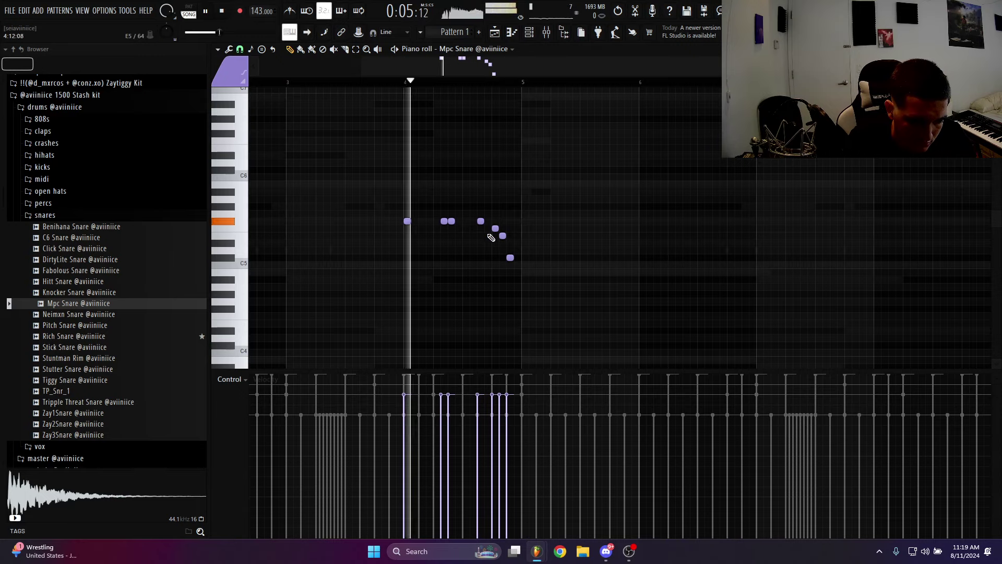
key(space)
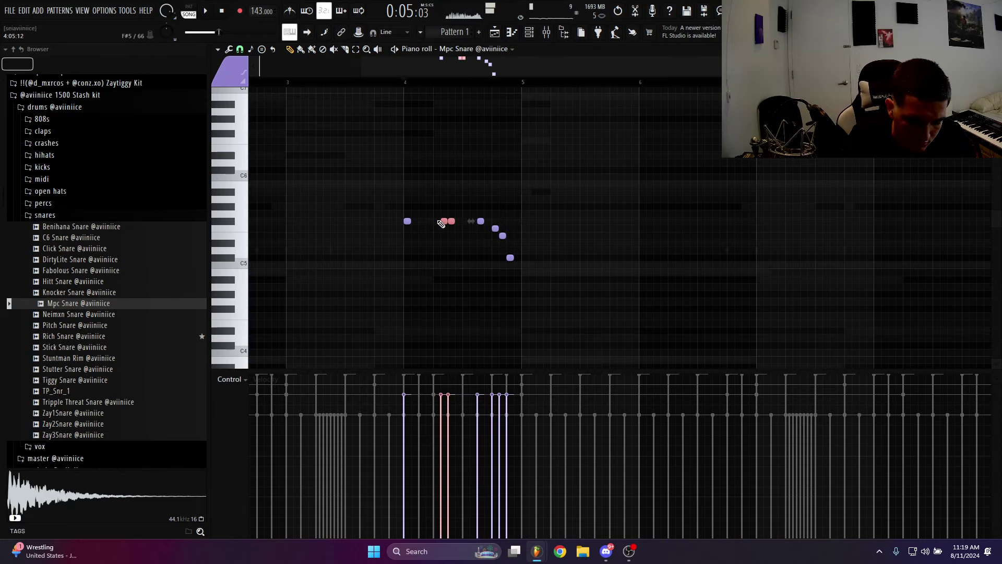
key(shift+Right)
key(space)
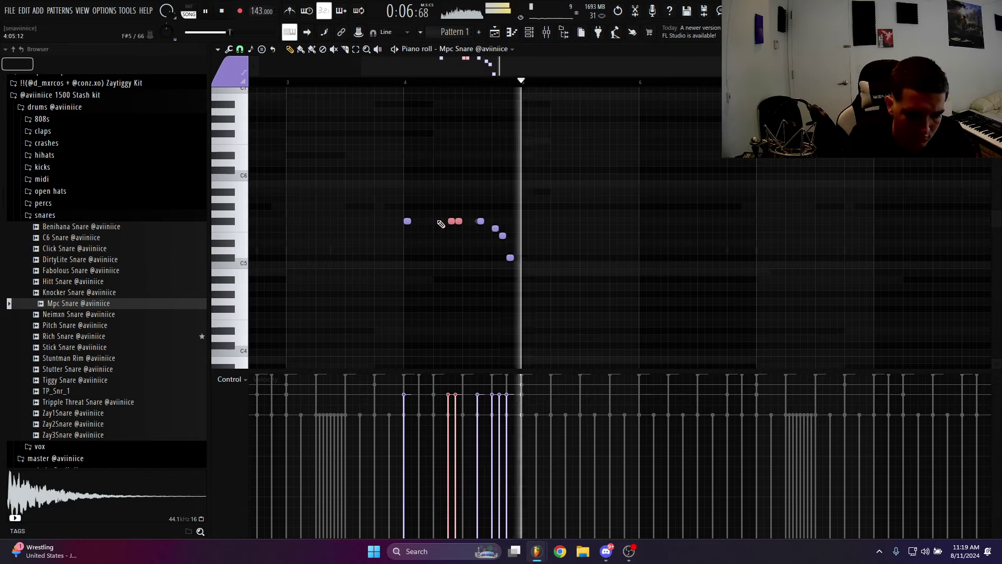
Transpose the whole Mpc Snare fill down eight semitones so it starts on A#4, listening during playback
scroll(439, 214, down, 2)
key(ctrl+a)
key(shift+Down)
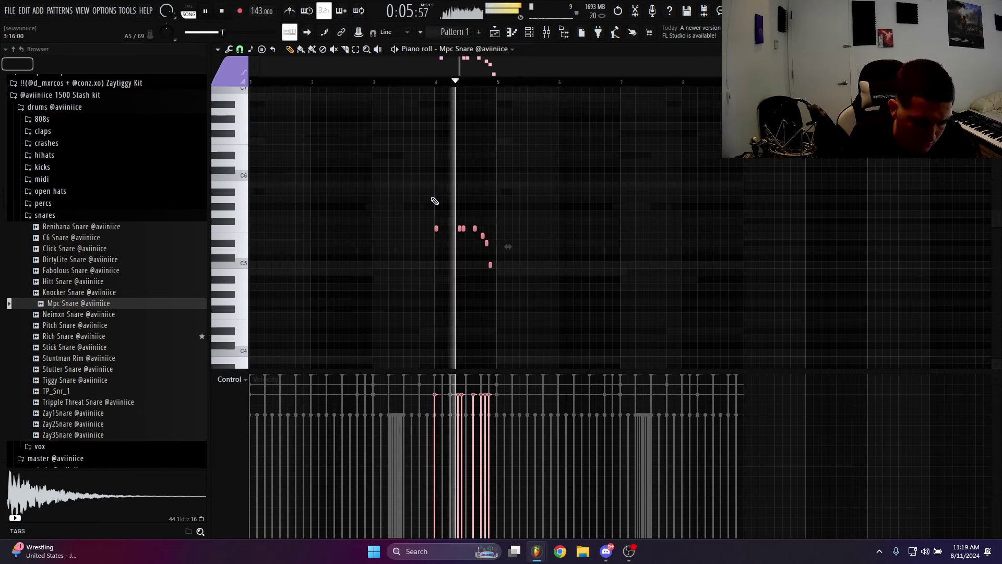
key(shift+Down)
key(shift+Down)
key(shift+Down)
key(shift+Down)
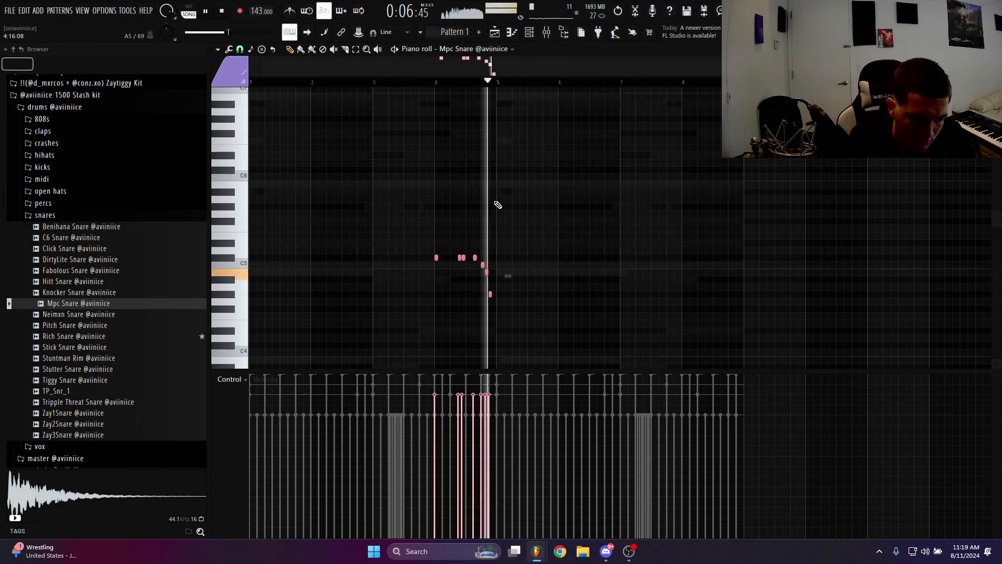
key(shift+Down)
key(shift+Down)
key(shift+Down)
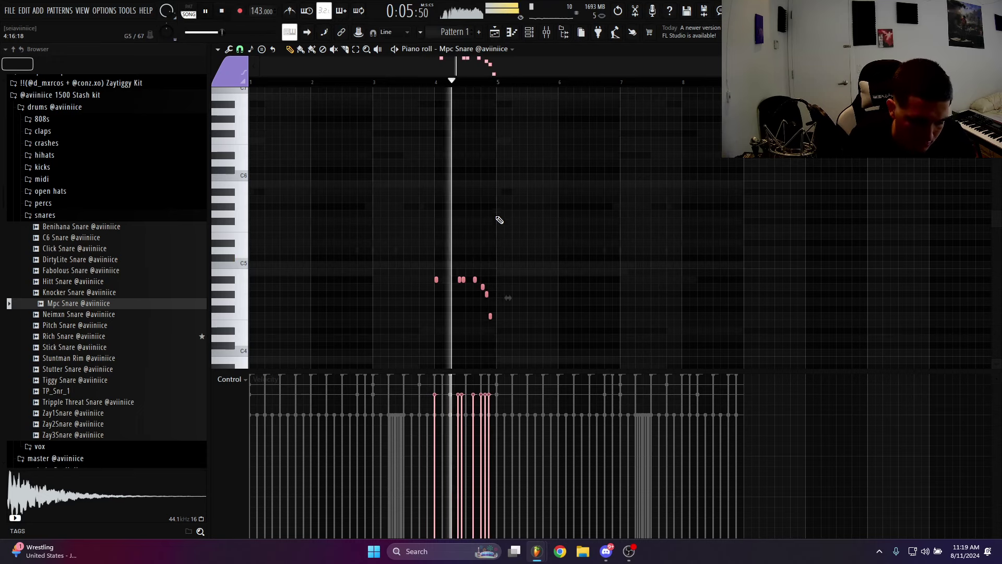
key(space)
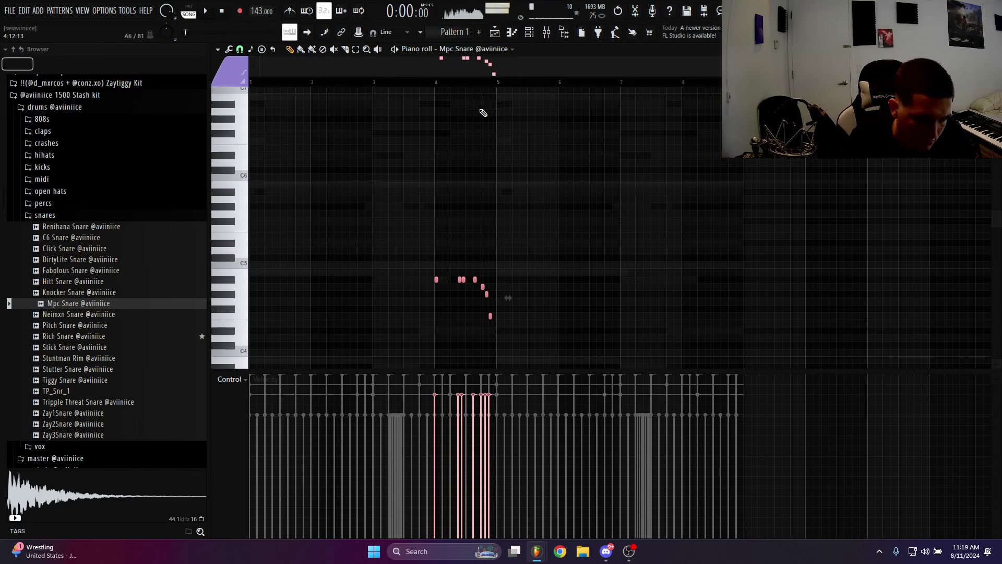
Repeat the snare section into bar 8 and rework that copy into a fill rising from D#4 to A#4
key(space)
key(ctrl+b)
scroll(797, 337, up, 3)
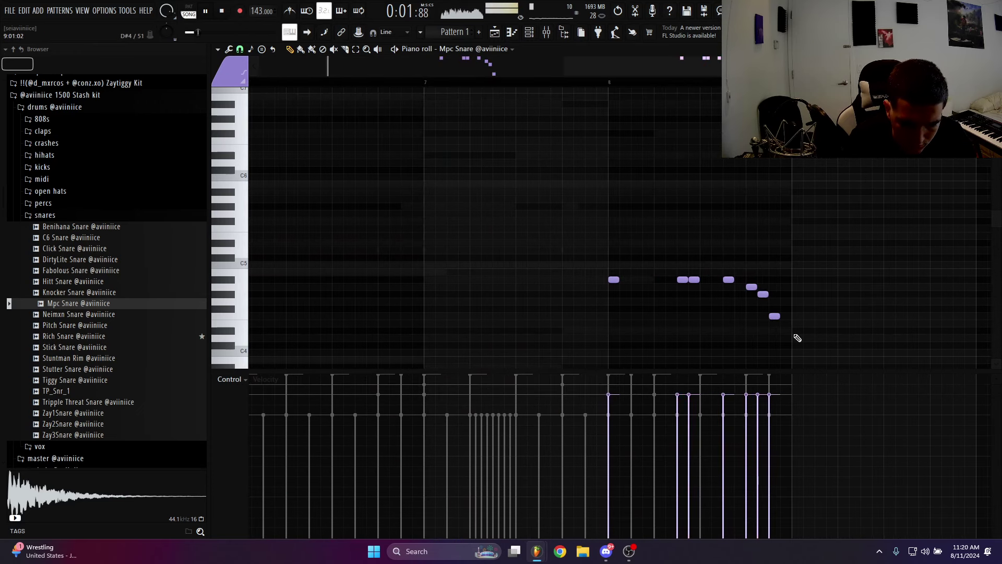
key(space)
key(ctrl+z)
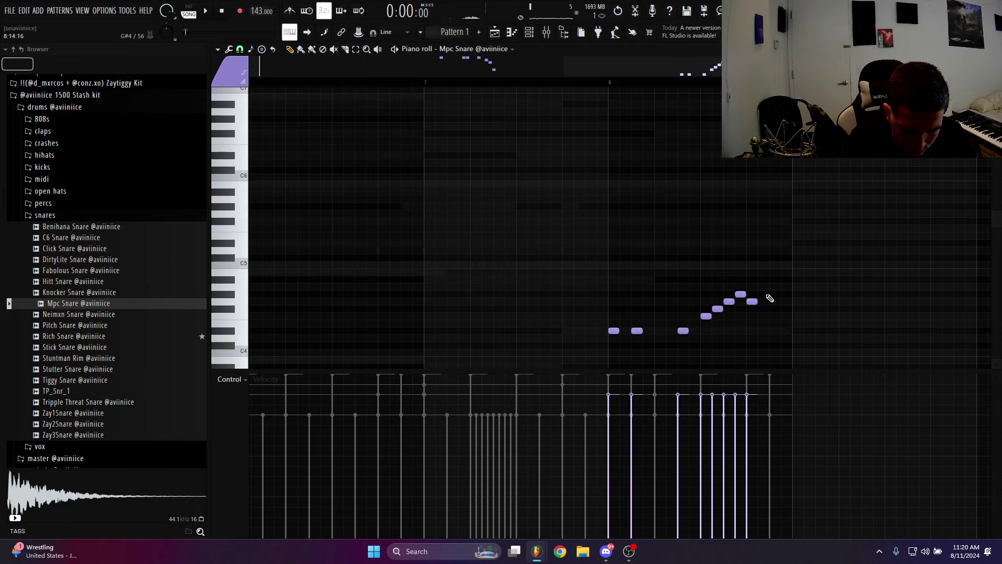
key(space)
scroll(787, 278, down, 4)
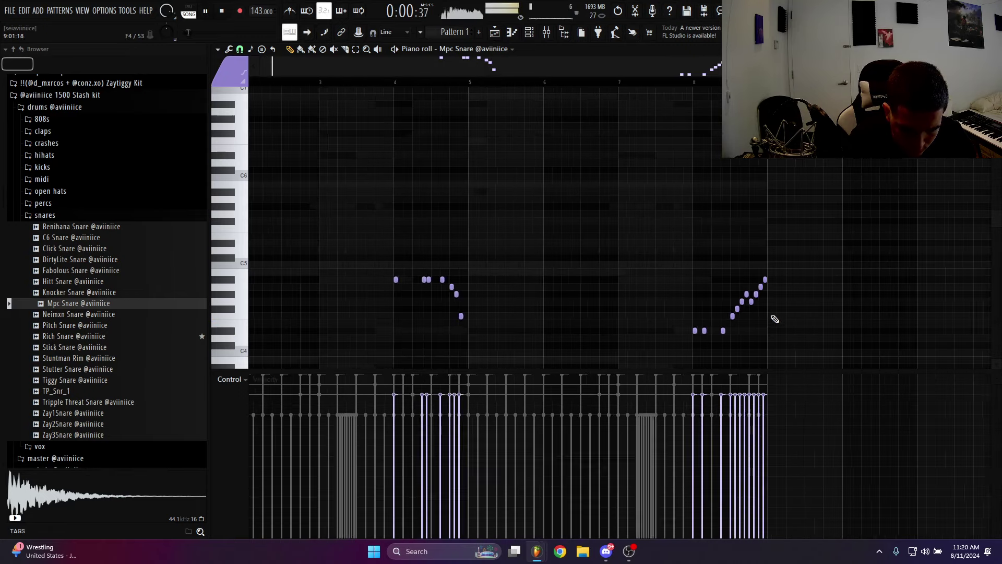
Add Yeahh from the vox folder as a new channel with a C5 hit at the start of bar 1
click(495, 31)
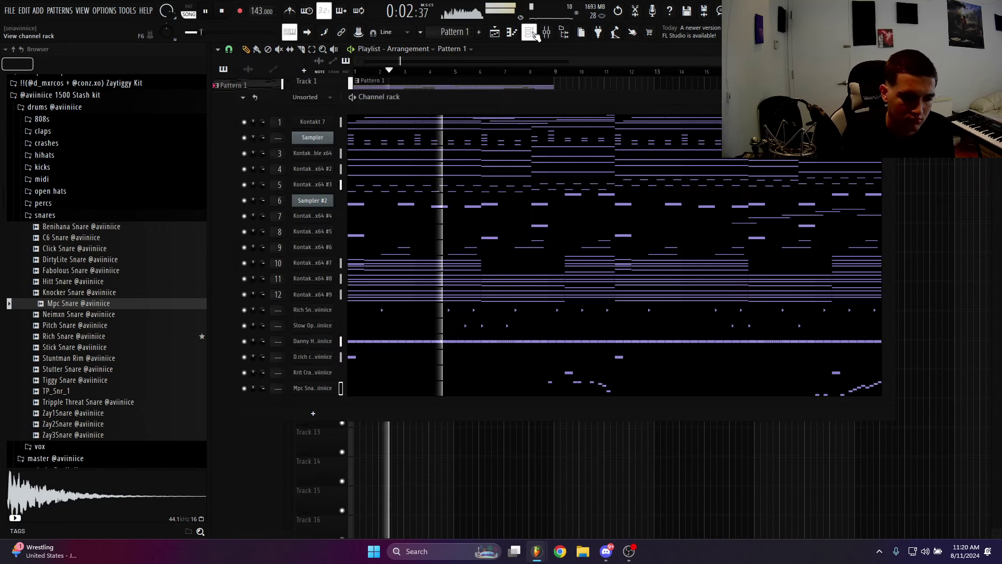
click(89, 214)
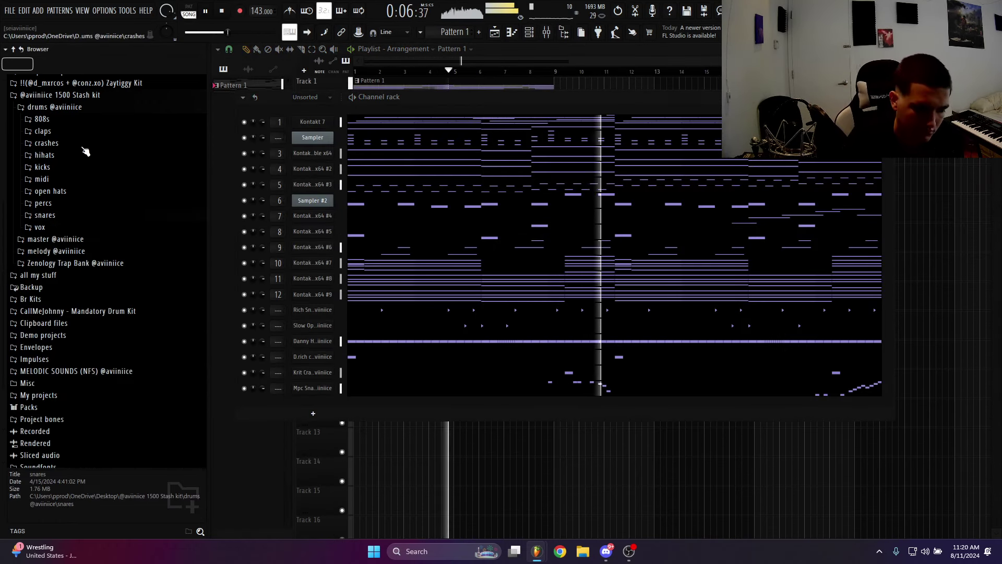
click(47, 227)
drag(105, 271, 331, 409)
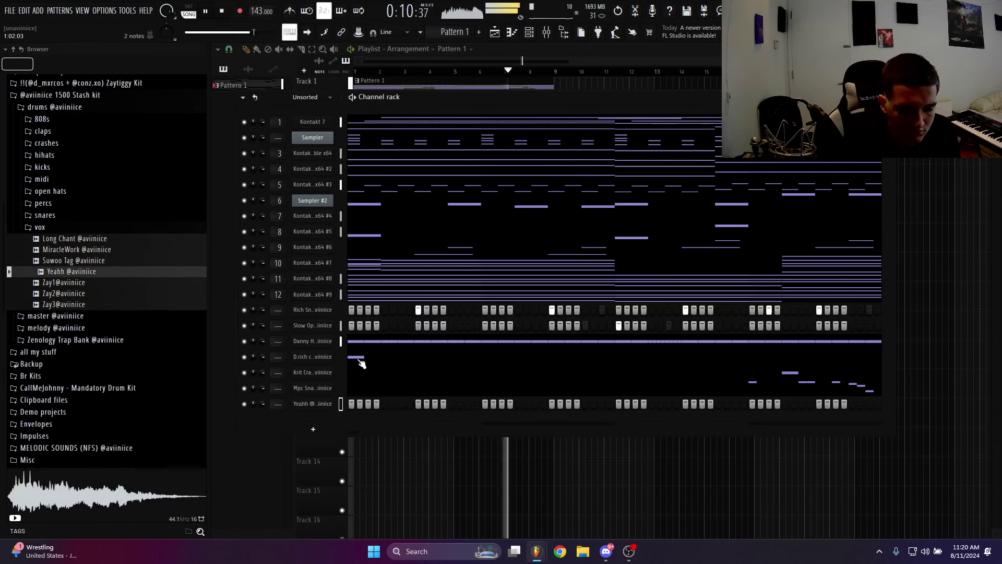
click(348, 404)
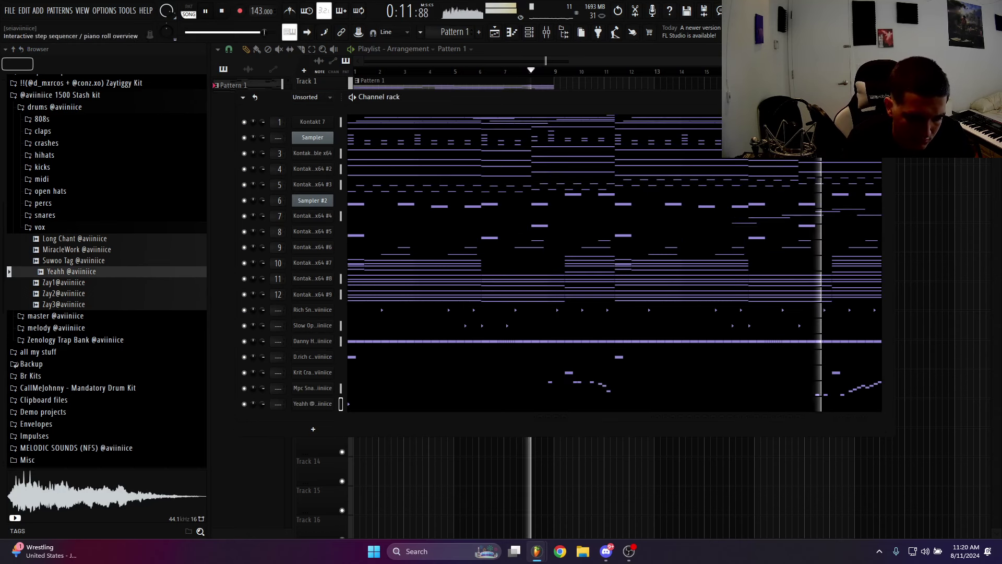
click(365, 404)
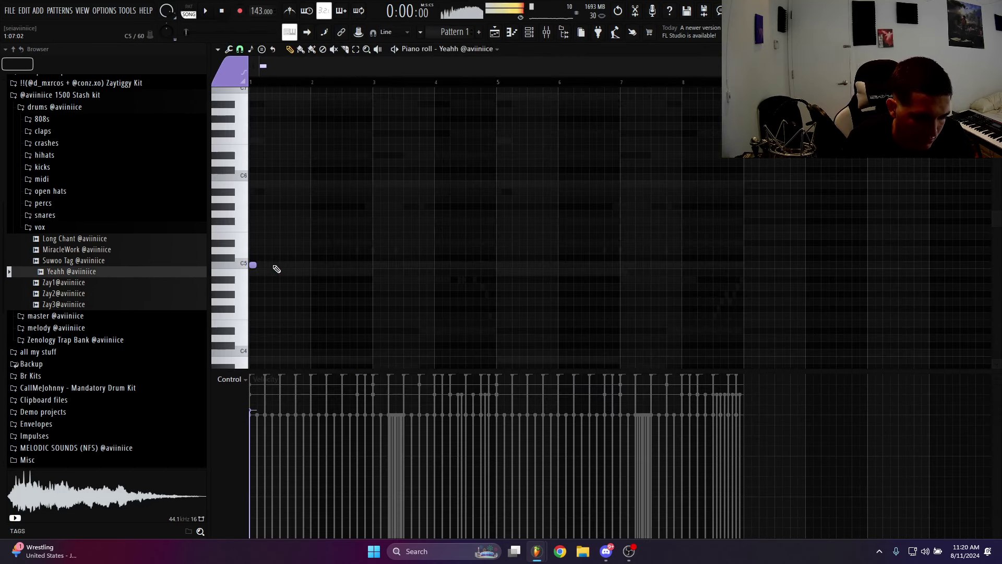
In the Mpc Snare piano roll, raise the bar 8 fill five semitones and the bar 4 fill two semitones
click(494, 49)
click(478, 462)
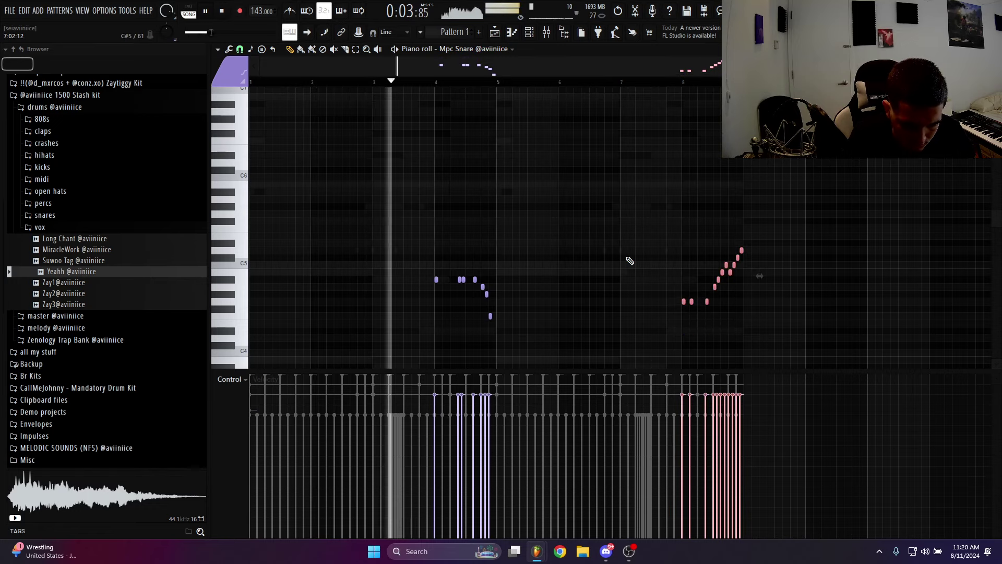
click(604, 251)
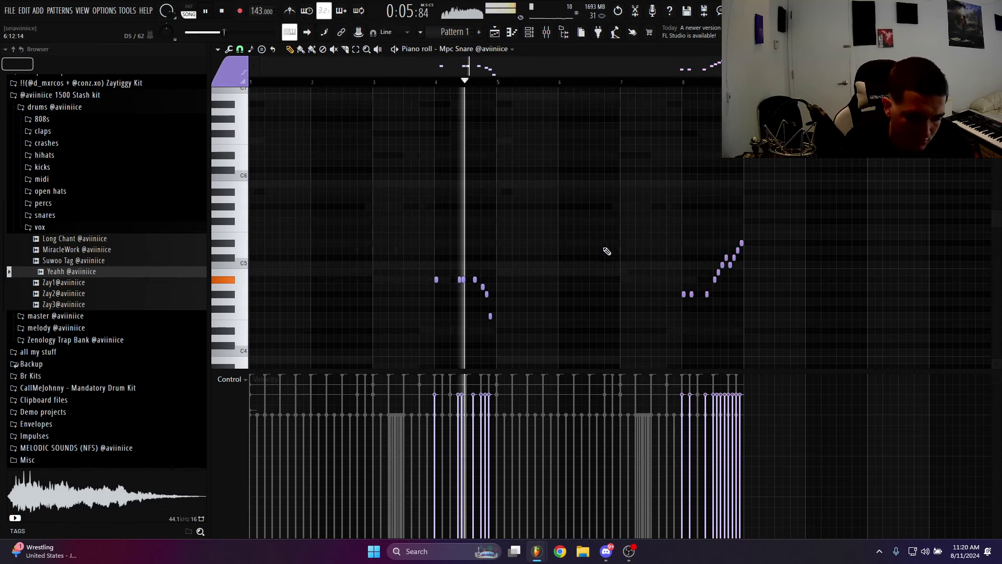
scroll(515, 275, down, 2)
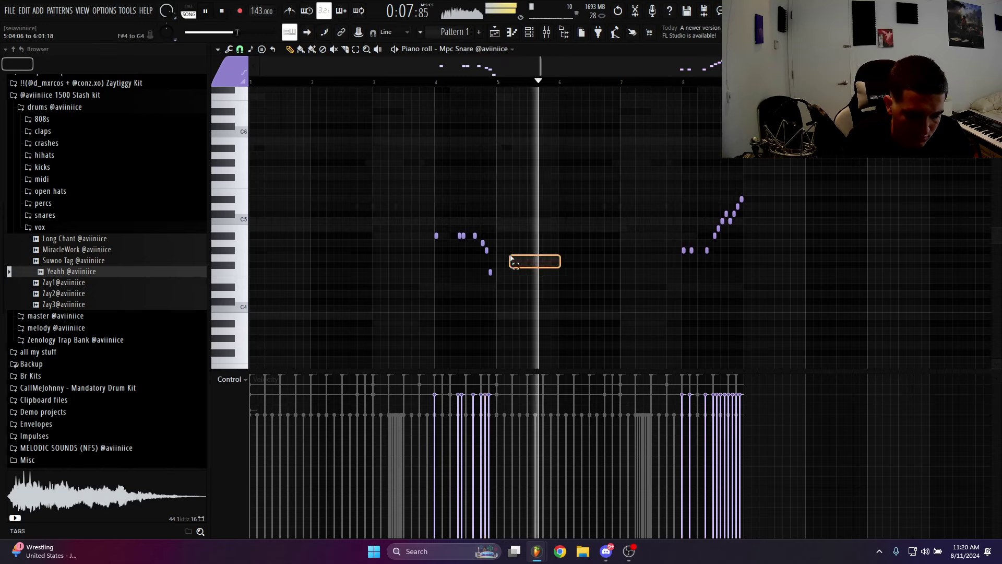
key(ctrl+z)
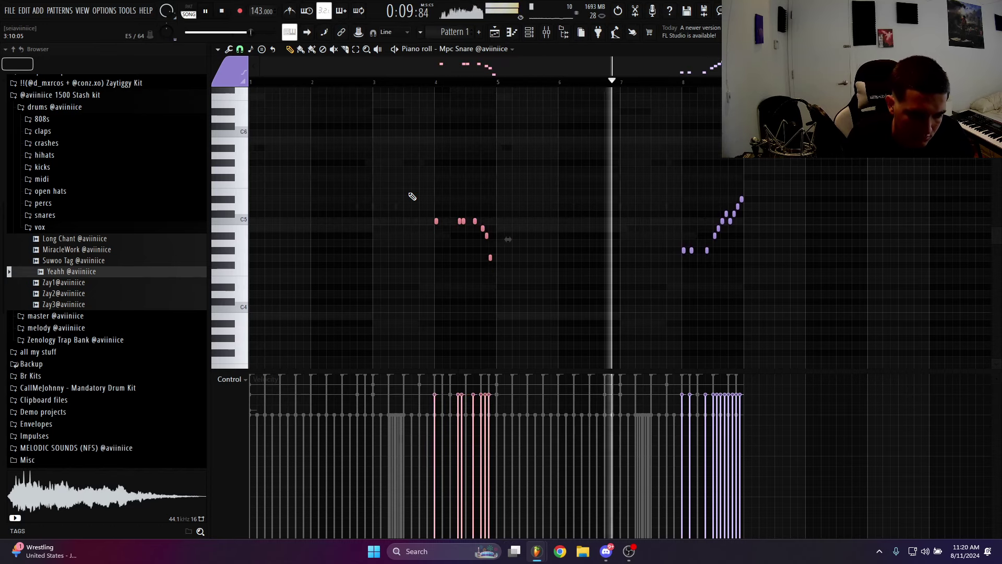
key(ctrl+z)
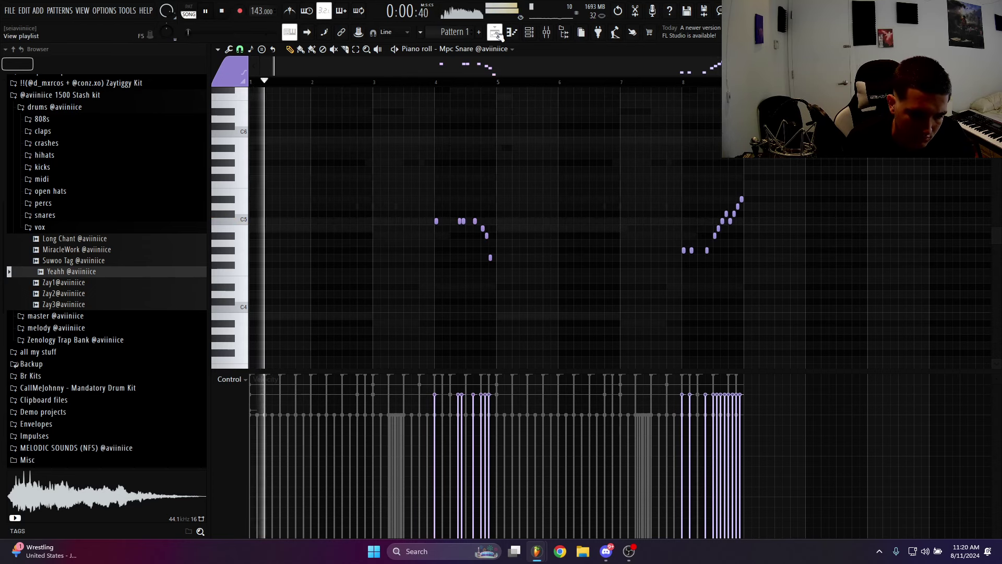
Add Gamma 808 from the 808s folder as a new channel below Yeahh, with its pitch envelope enabled at 0% sustain
key(F7)
click(39, 228)
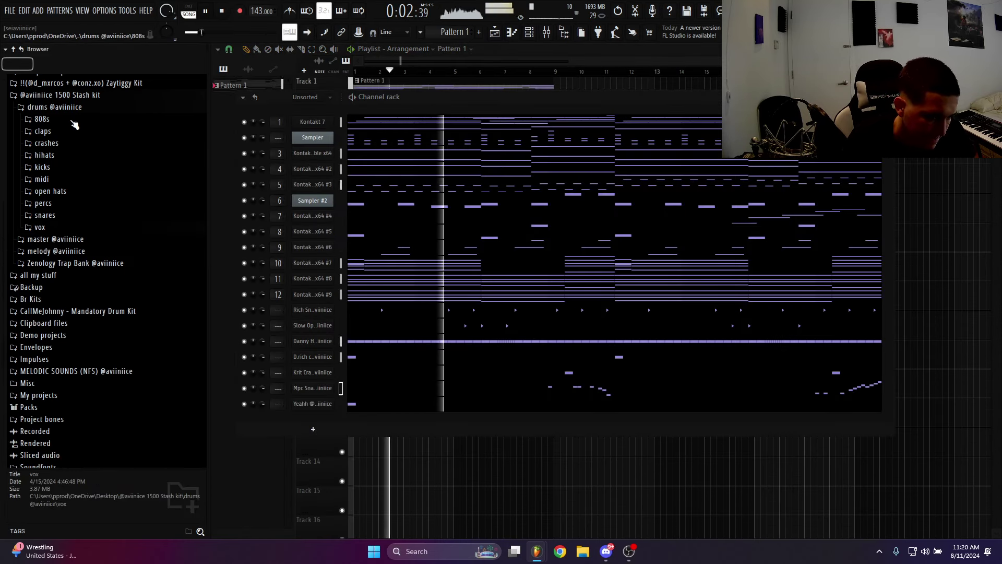
click(42, 119)
key(space)
key(space)
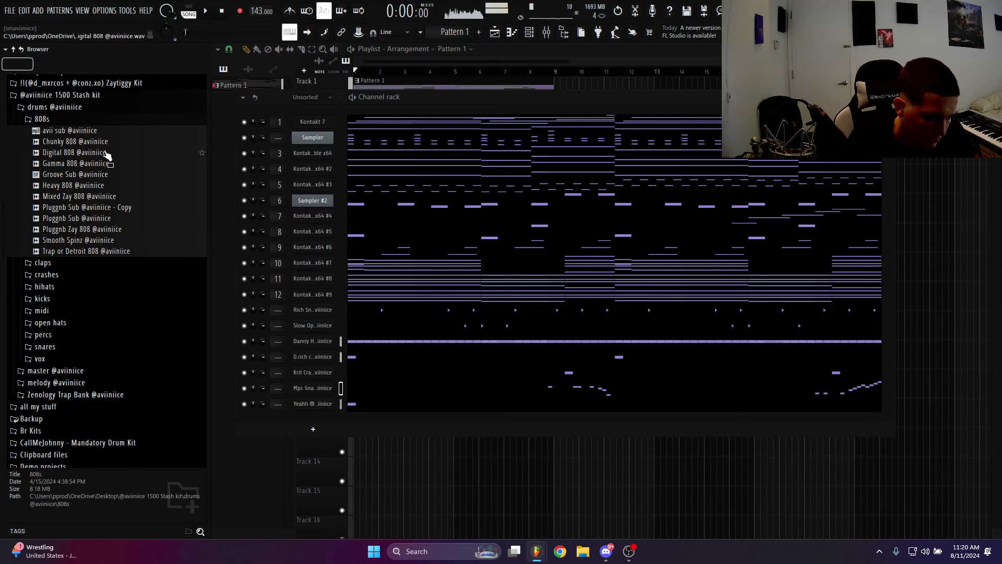
drag(91, 164, 315, 357)
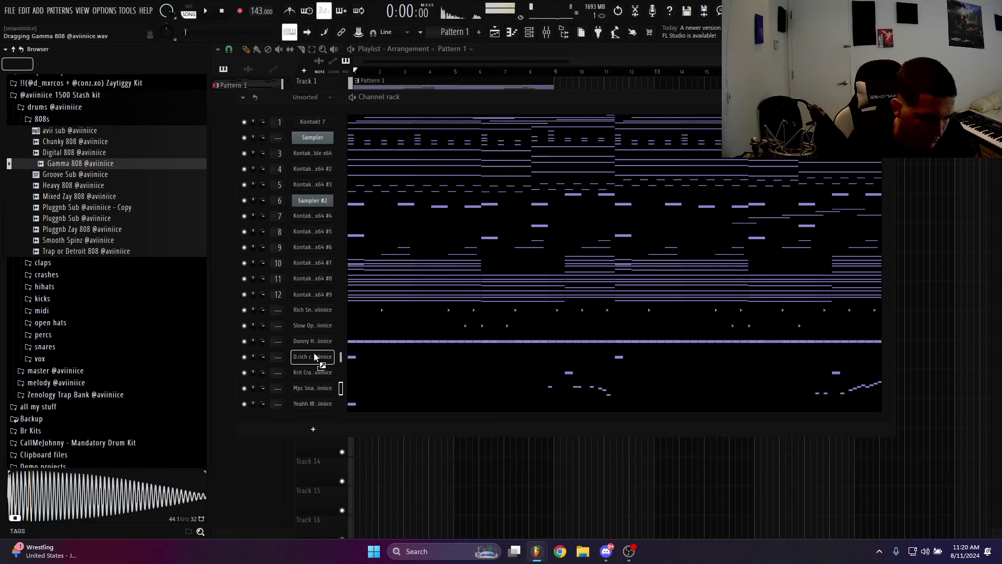
drag(322, 412, 323, 416)
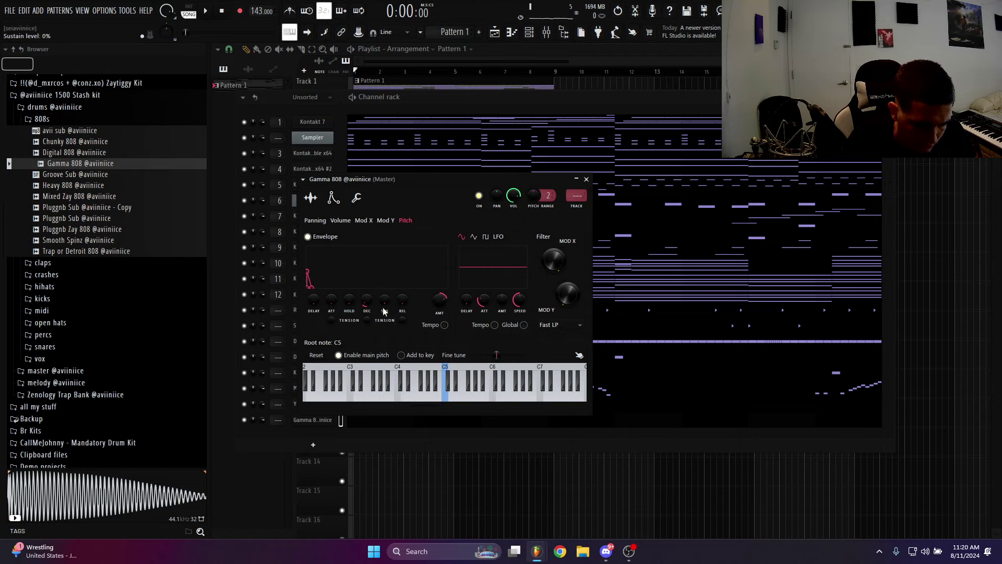
Enter the Gamma 808 rhythm in its piano roll: four B4 notes across bars 1–2 and three A#4 notes in bar 3
click(368, 429)
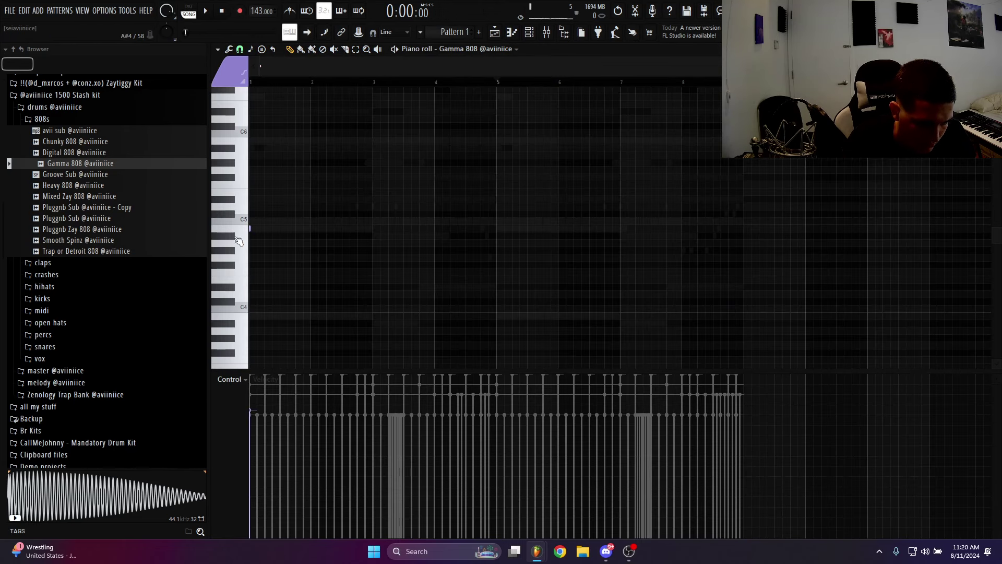
key(space)
click(296, 228)
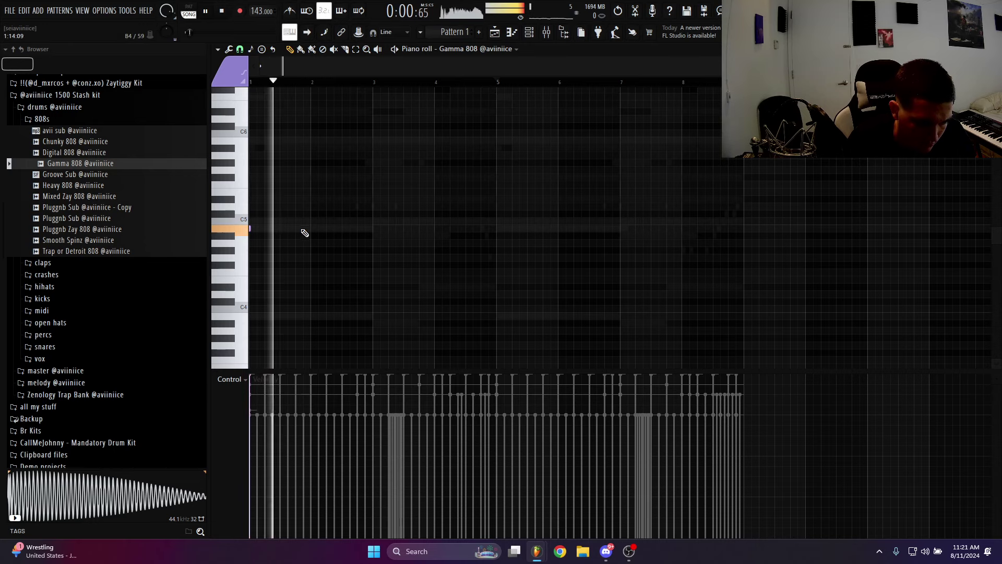
click(326, 228)
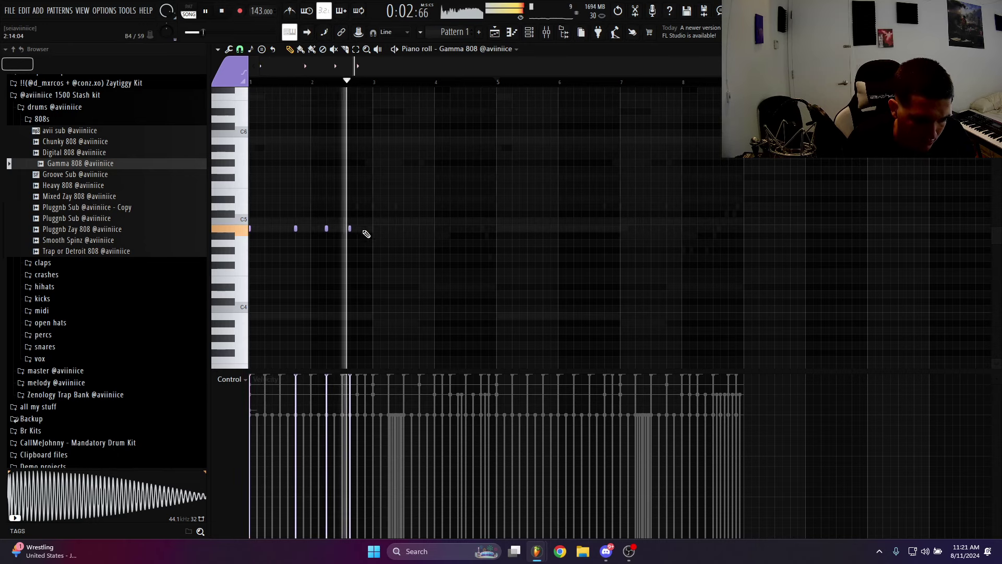
click(349, 228)
click(373, 235)
click(388, 235)
click(420, 235)
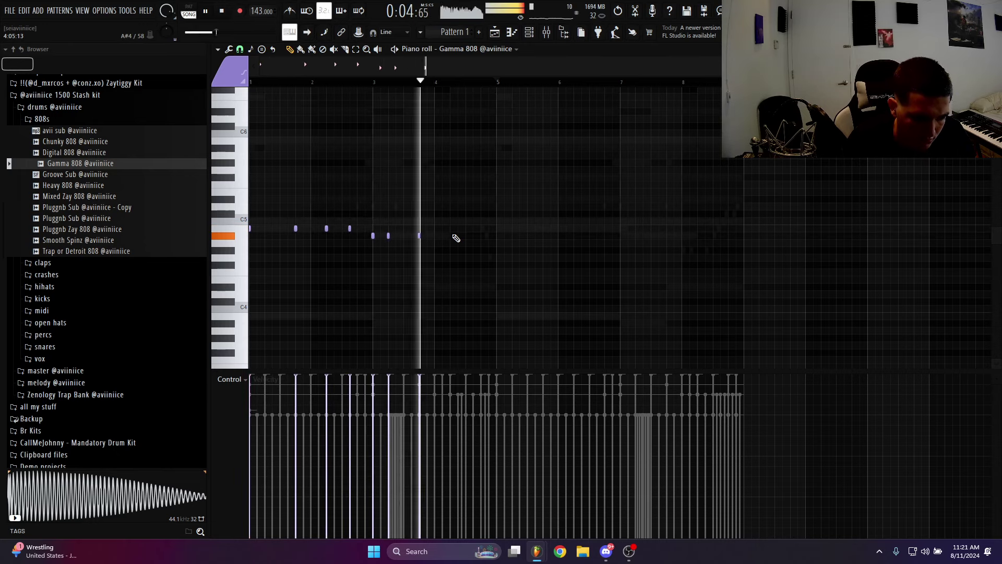
Continue the 808 line with two D#5 notes in bar 4 and four B5 notes across bars 5–6
click(450, 199)
click(473, 199)
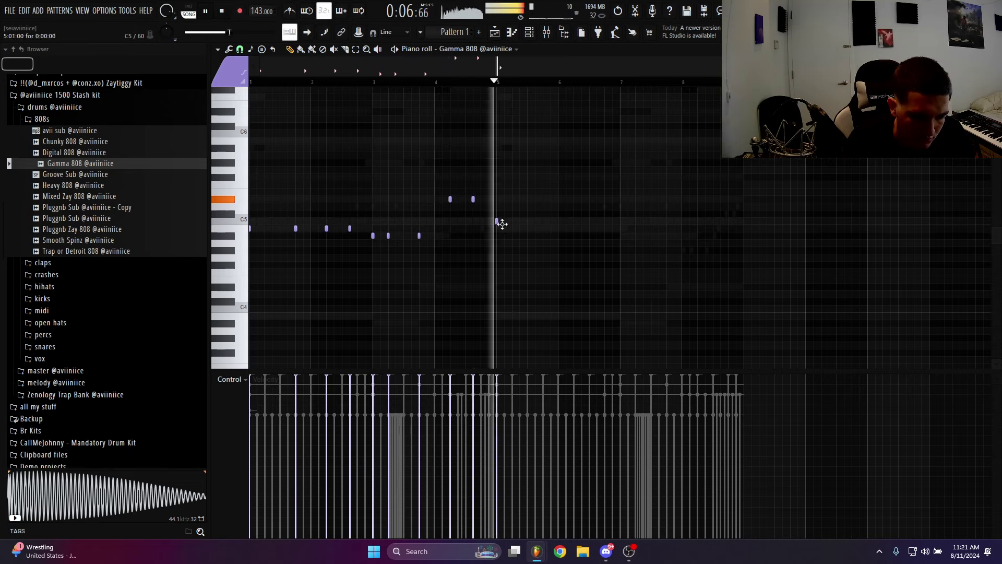
click(496, 176)
drag(501, 171, 501, 137)
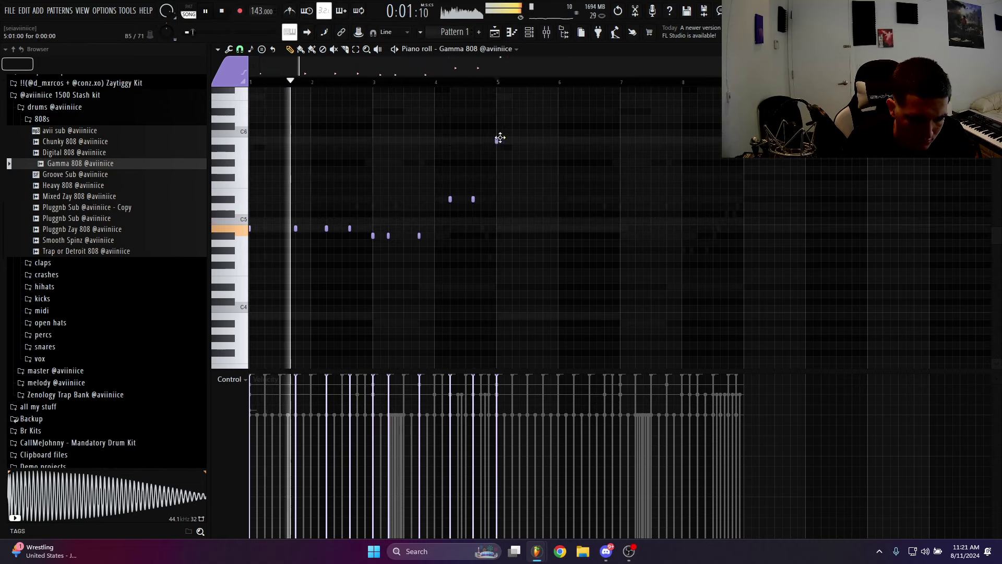
click(542, 141)
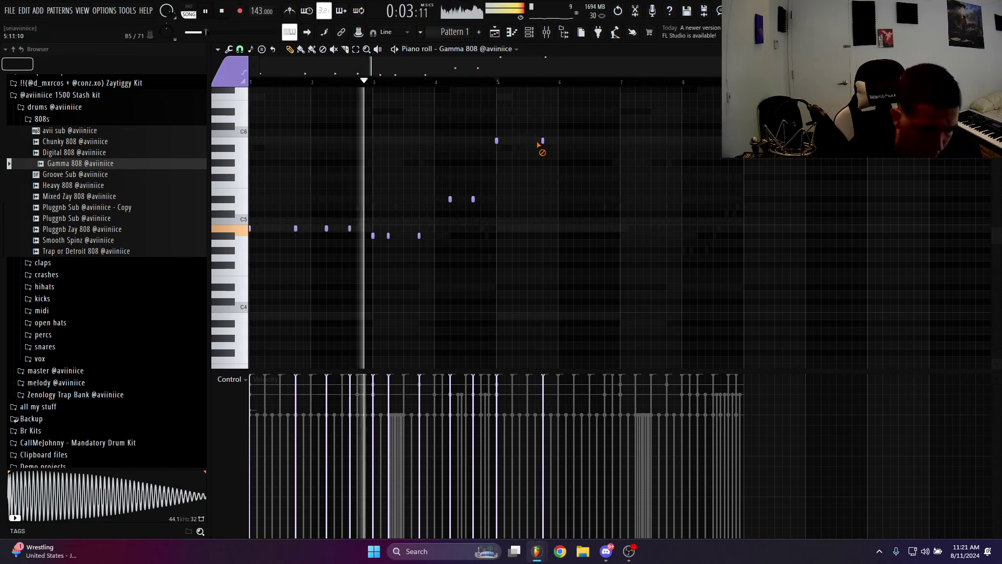
click(574, 141)
click(597, 140)
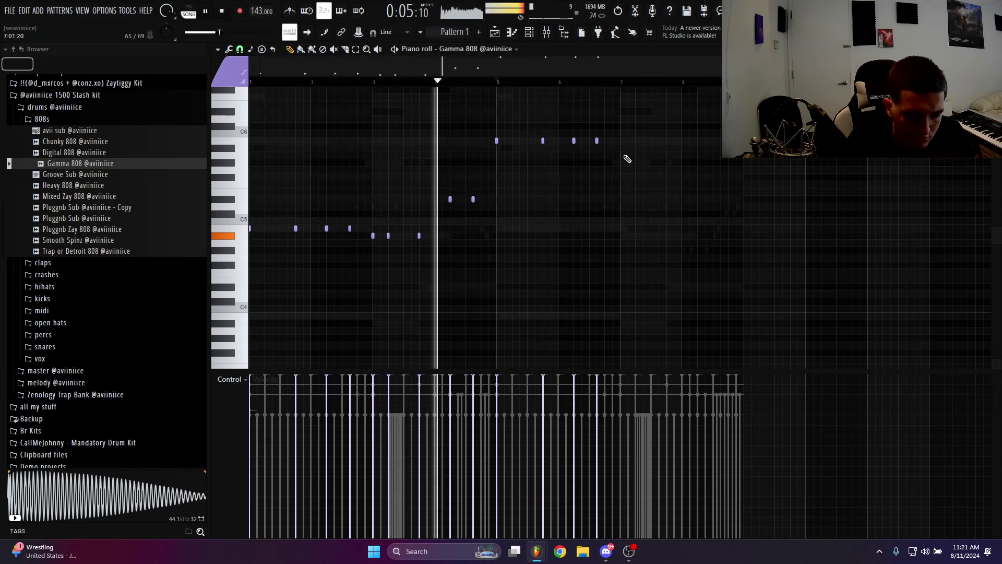
Finish the 808 line with two A#5 notes in bar 7 and three D#5 notes from late bar 7 through bar 8
click(620, 148)
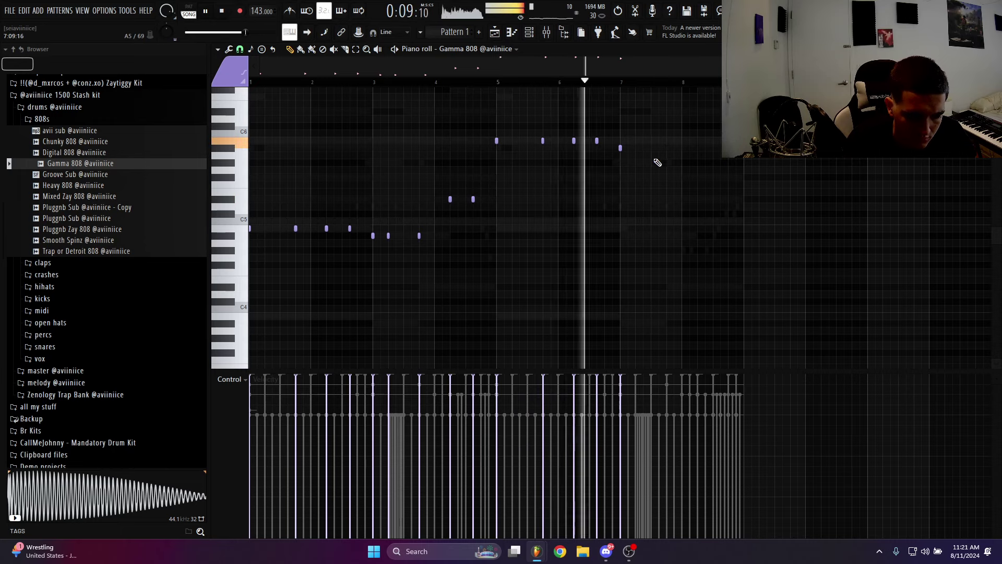
click(646, 148)
click(667, 148)
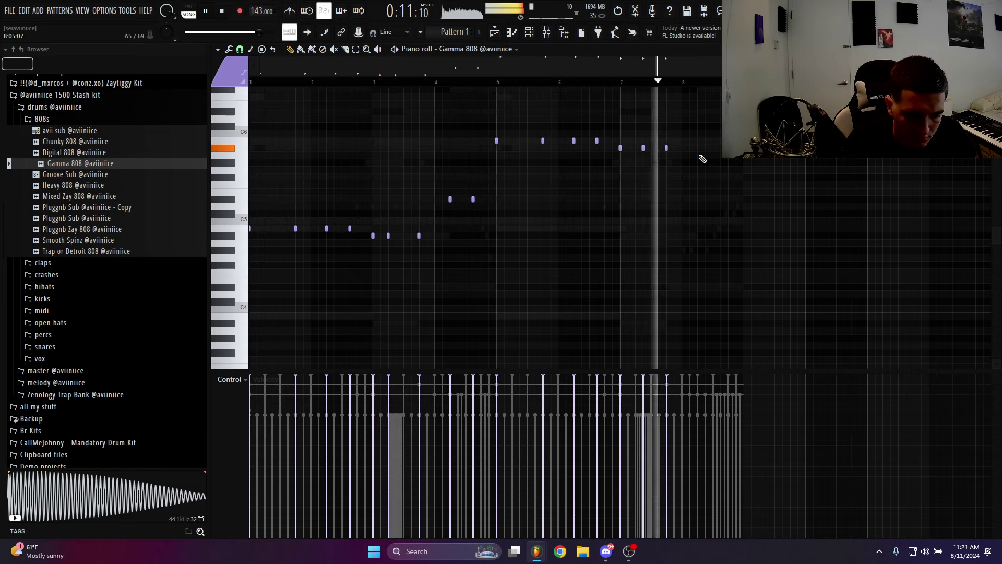
key(space)
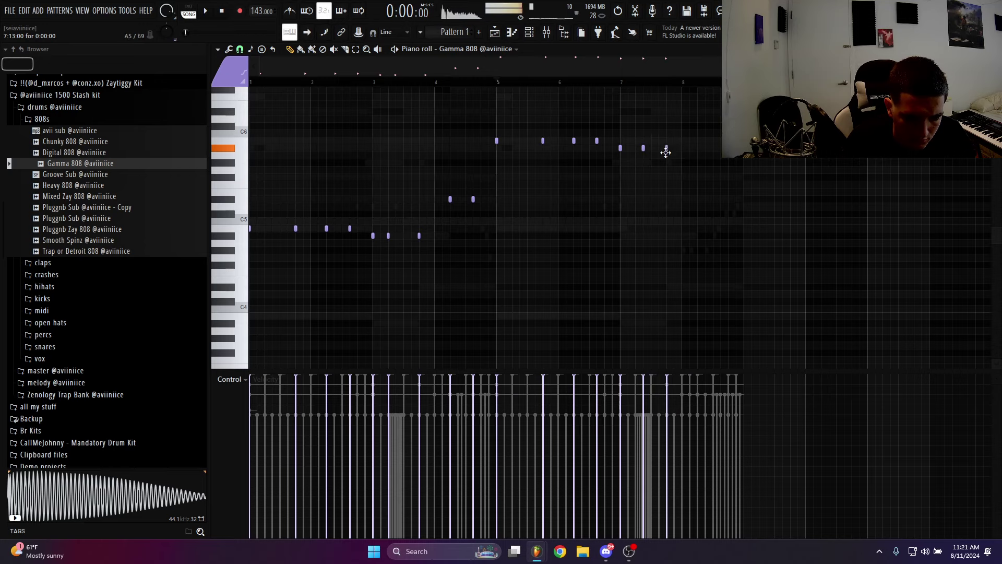
click(667, 196)
key(space)
click(699, 199)
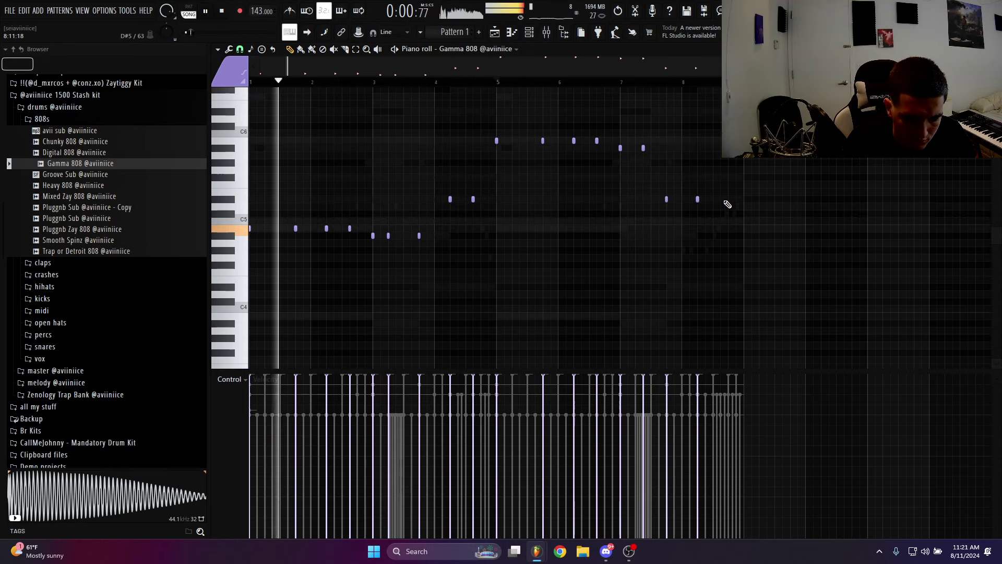
click(721, 199)
Select all the Gamma 808 notes and articulate them so each extends to the start of the following note
drag(790, 253, 183, 83)
key(alt+l)
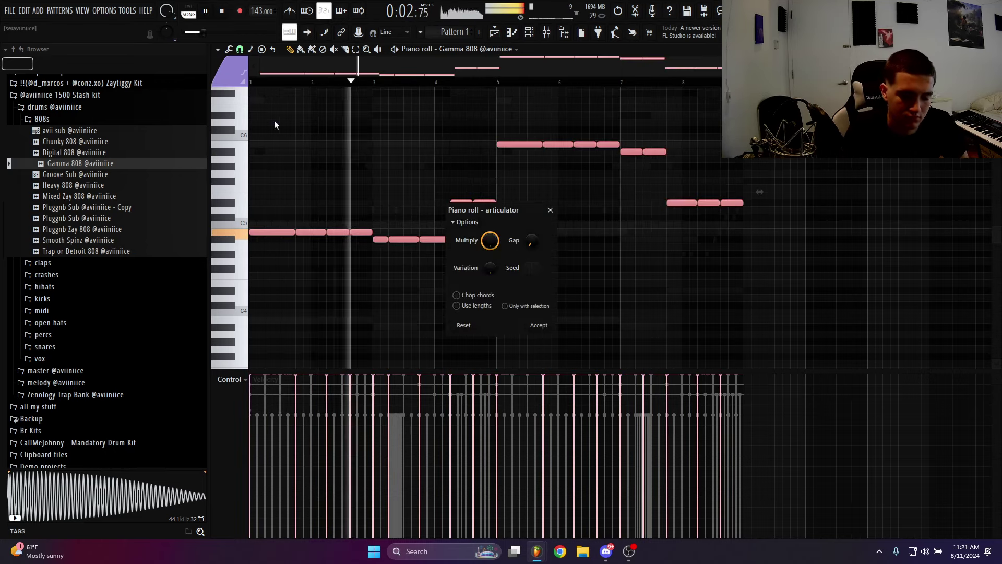
click(554, 323)
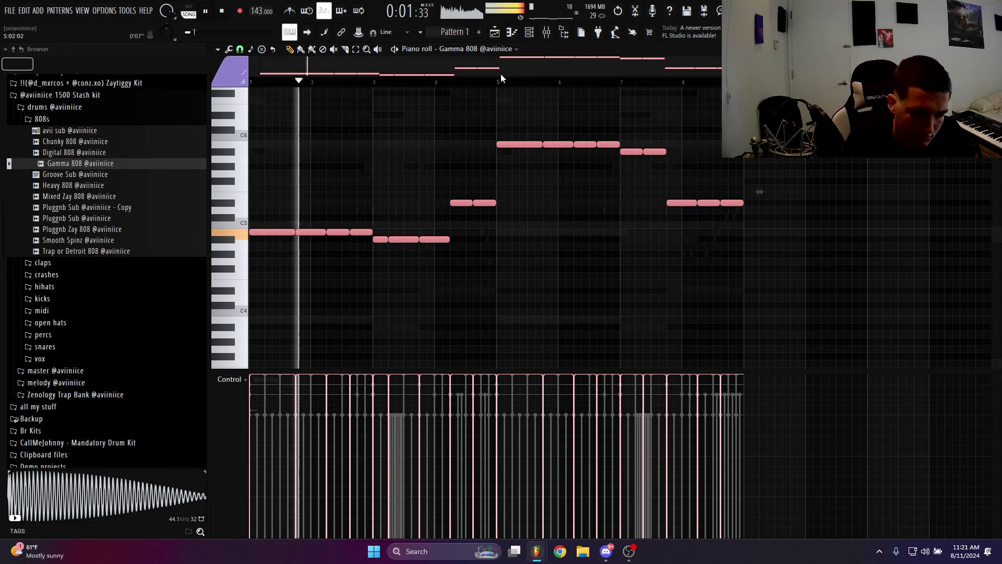
Route the channels from Rich Snare through Gamma 808 to mixer tracks 13 to 20
click(546, 33)
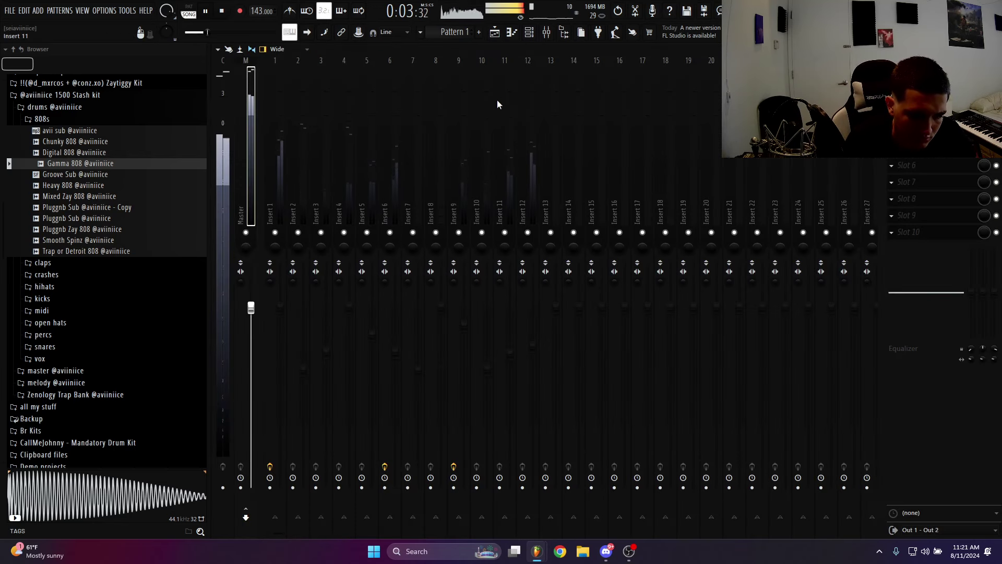
click(496, 33)
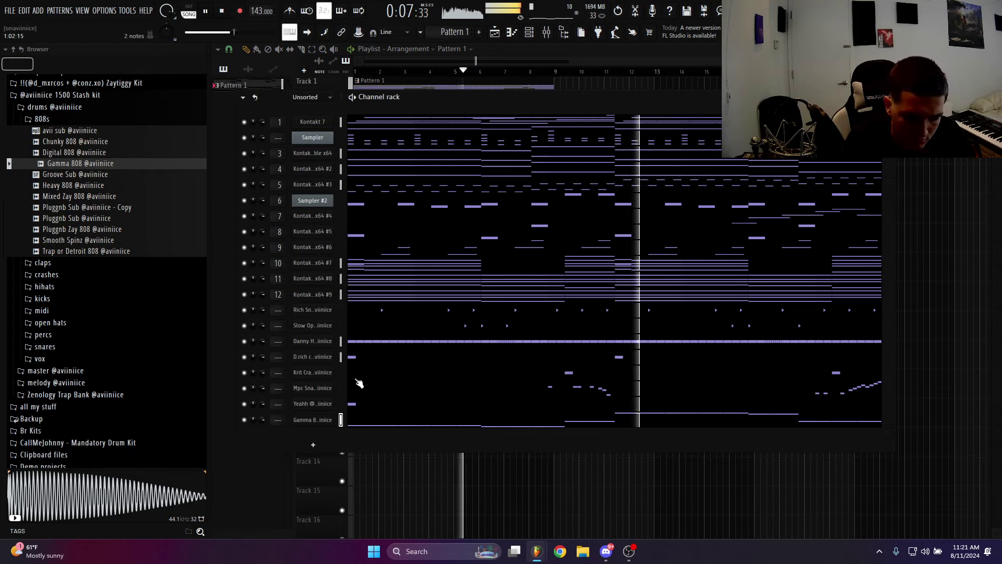
drag(341, 310, 341, 420)
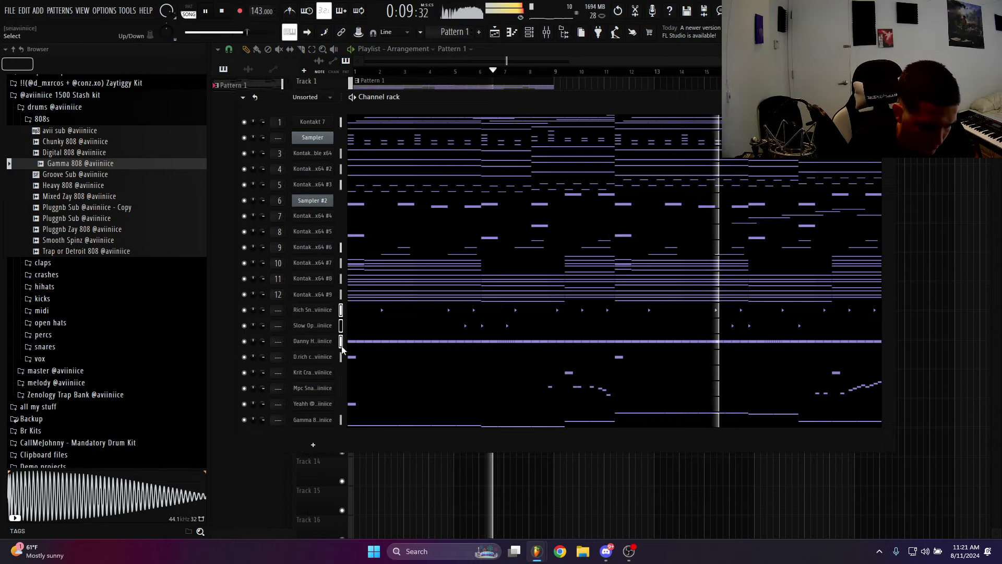
key(ctrl+l)
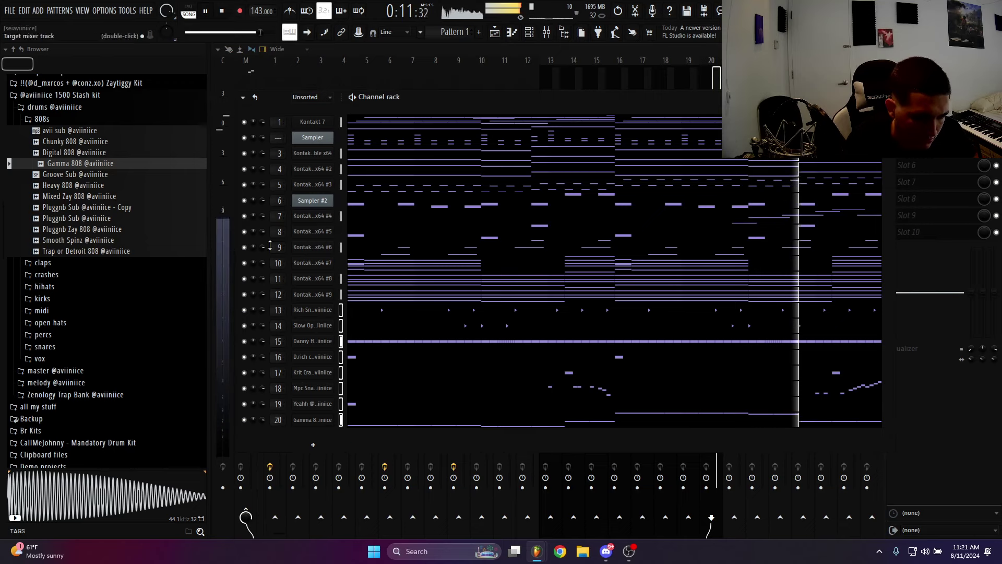
Load the avii master preset from the kit's master folder onto the Master mixer track
click(252, 78)
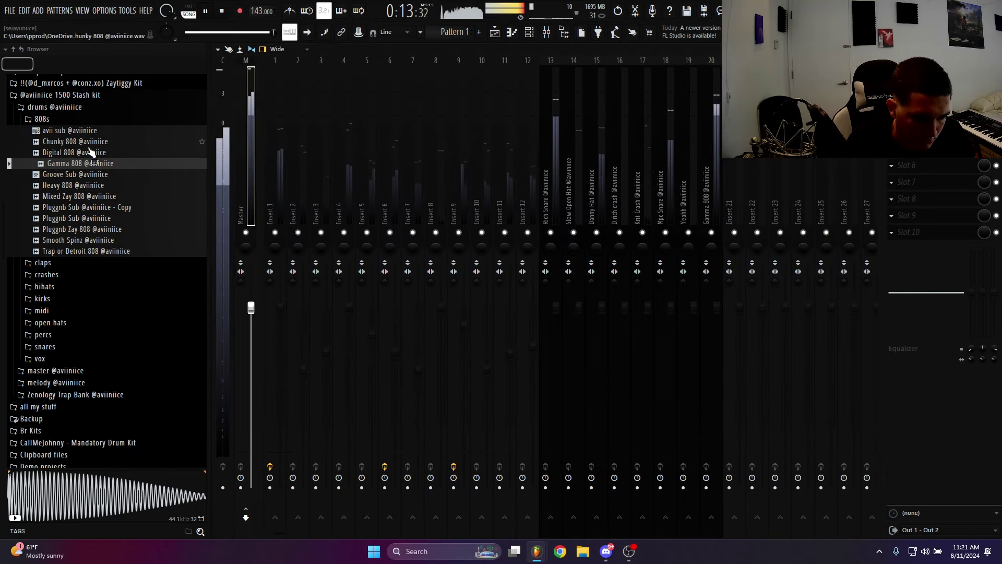
click(89, 121)
click(86, 107)
click(86, 167)
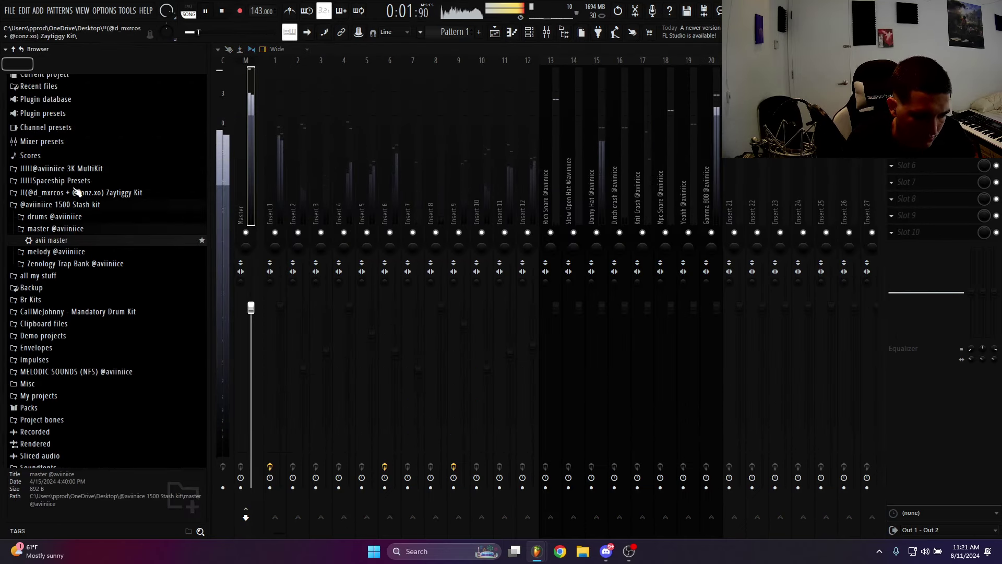
drag(86, 245, 249, 183)
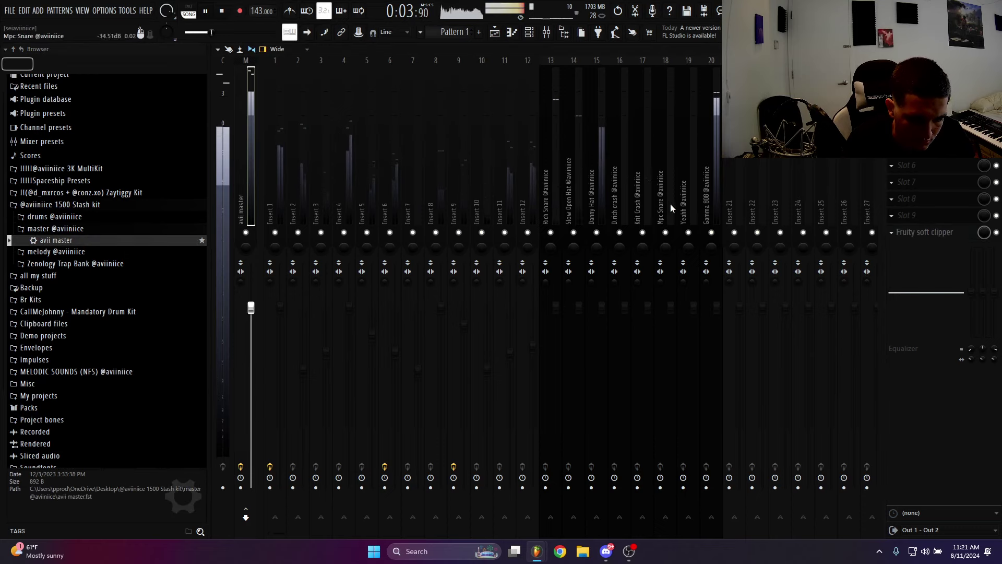
Lower the Gamma 808 mixer track to 94% (-1.3 dB) and check the balance in playback
click(716, 205)
key(space)
drag(723, 309, 723, 314)
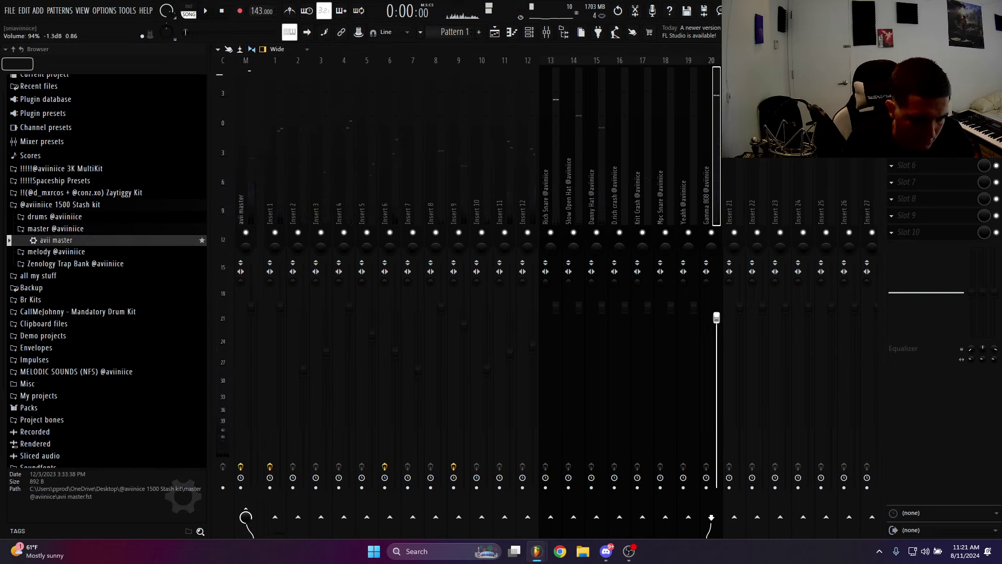
click(693, 235)
key(space)
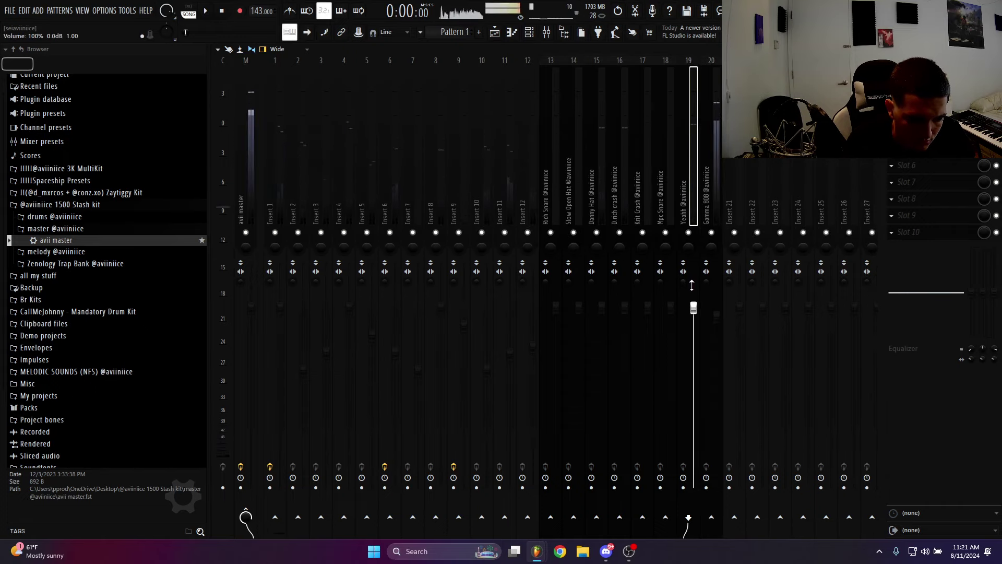
Lower the Danny Hat mixer track to 90% (-2.3 dB) and bring the Yeahh track down to about the same level
click(602, 308)
key(space)
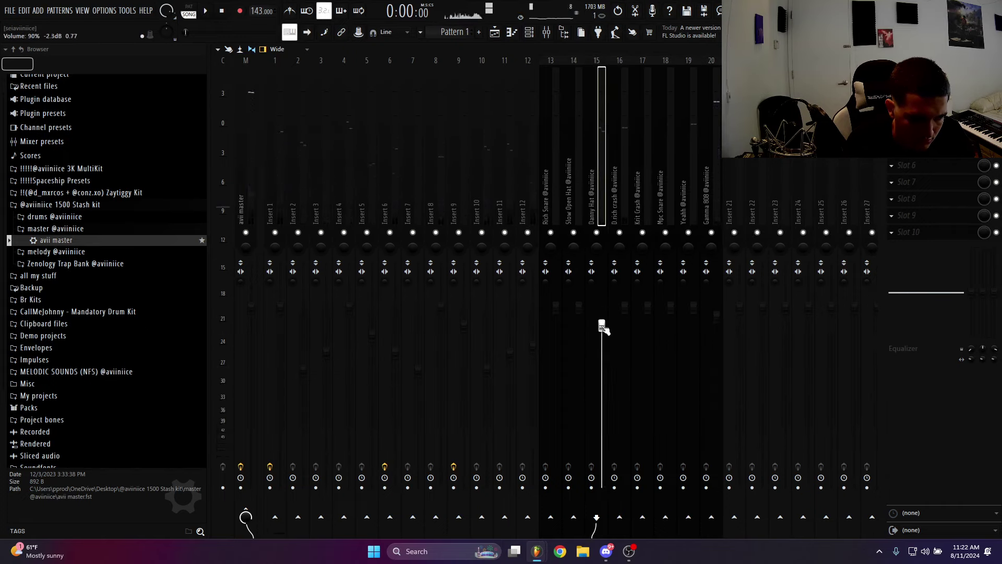
key(space)
click(693, 309)
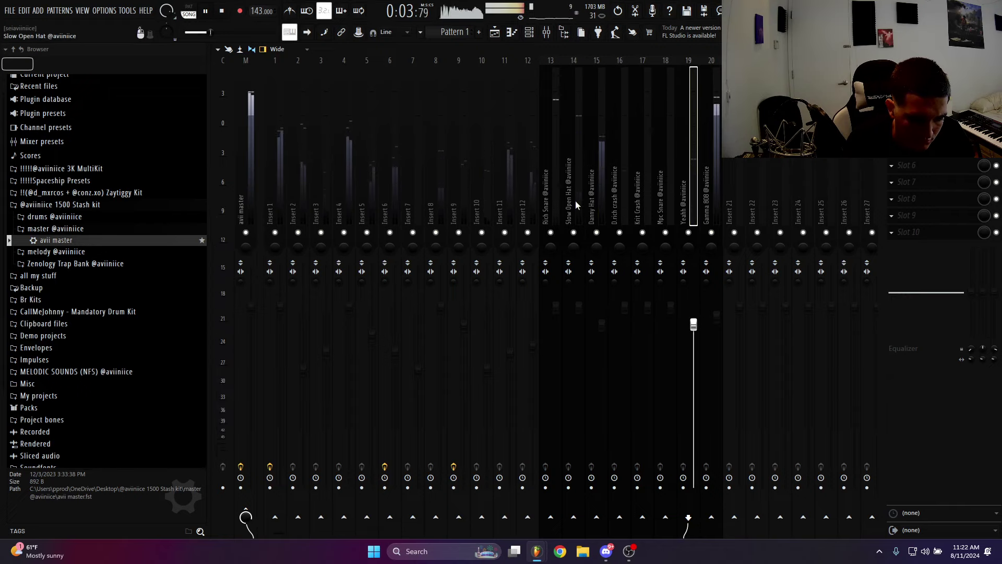
Lower the Slow Open Hat mixer track to 85% (-3.6 dB) and resume playback
click(579, 308)
key(space)
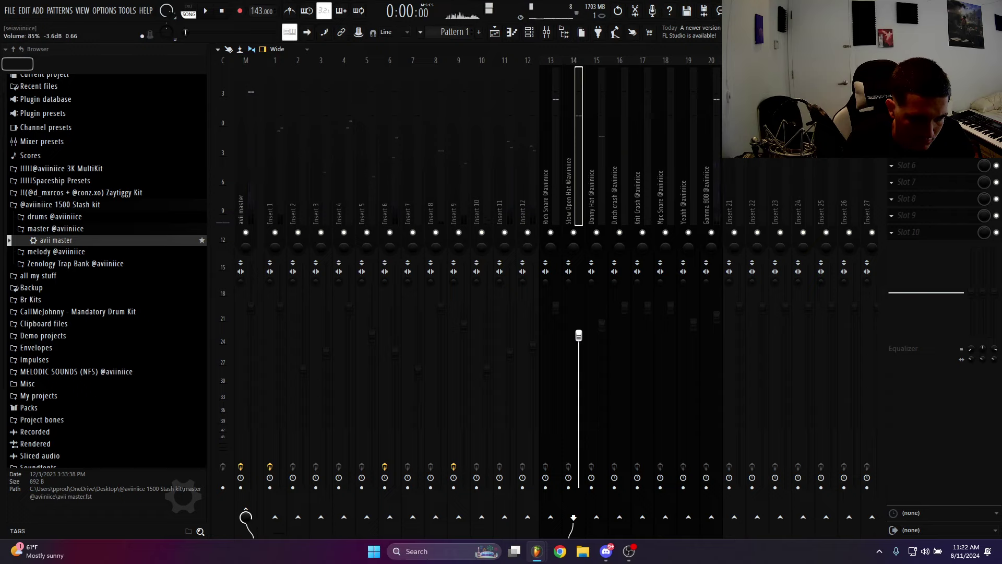
key(space)
Lower the Krit Crash mixer track to 85% (-3.5 dB) and adjust its stereo separation while listening
click(595, 204)
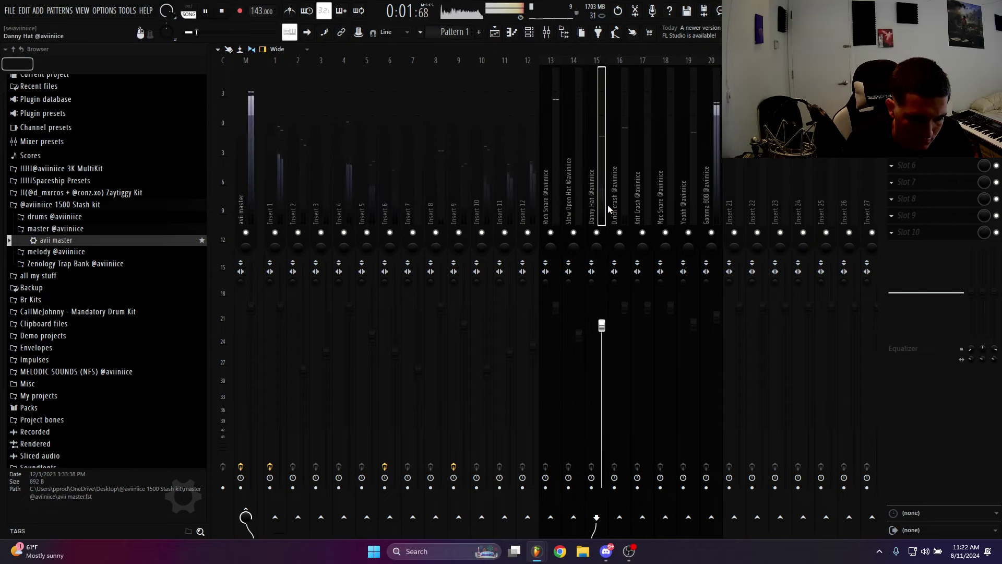
click(618, 205)
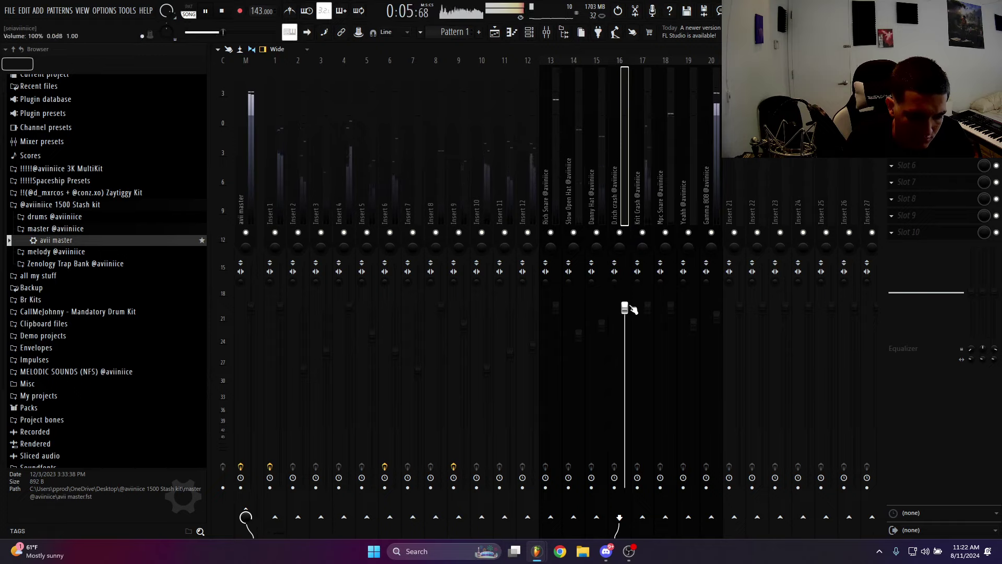
click(647, 209)
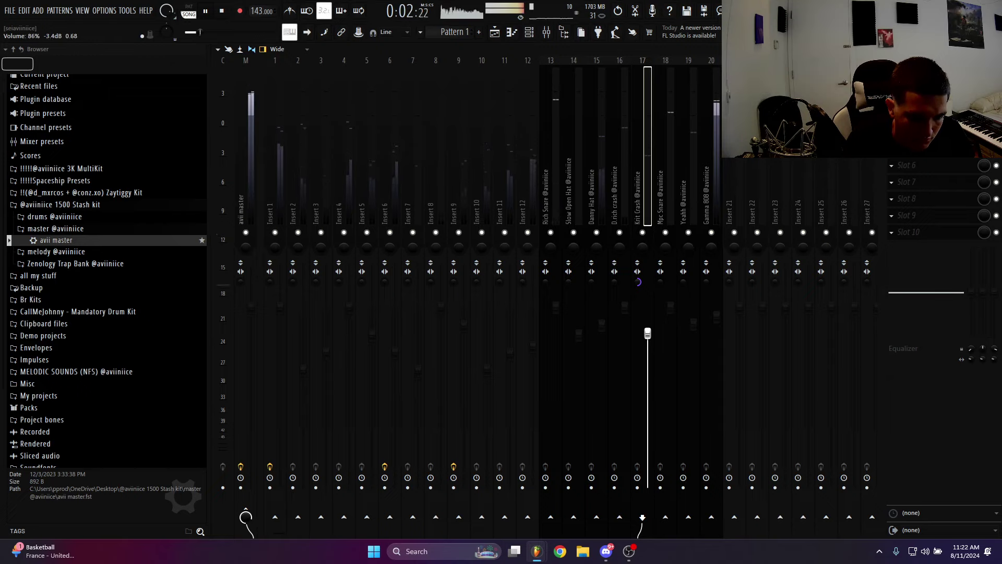
scroll(648, 334, down, 1)
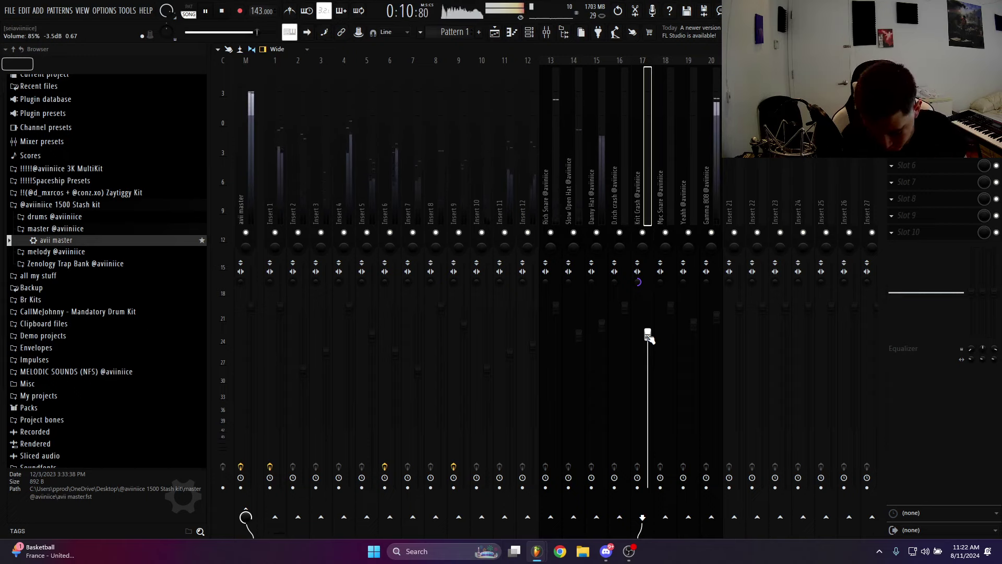
key(space)
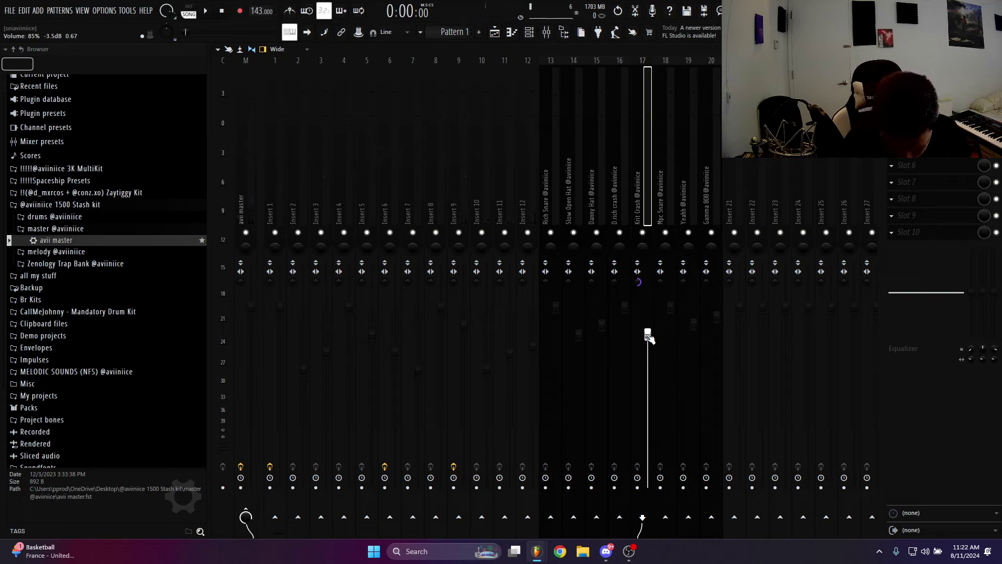
Open the playlist after a listen and split Pattern 1 into separate patterns by channel
key(space)
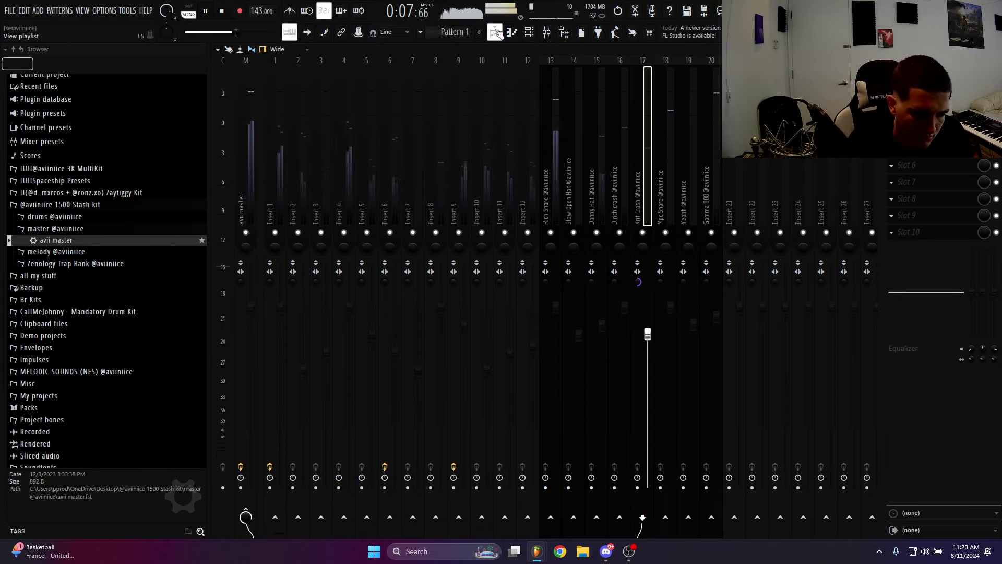
click(495, 32)
key(space)
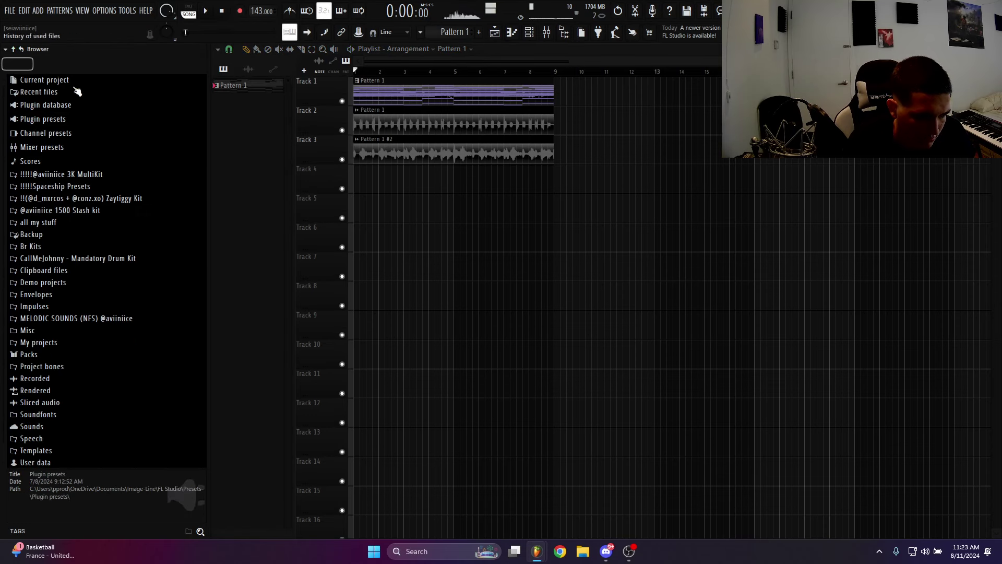
right_click(252, 86)
click(293, 252)
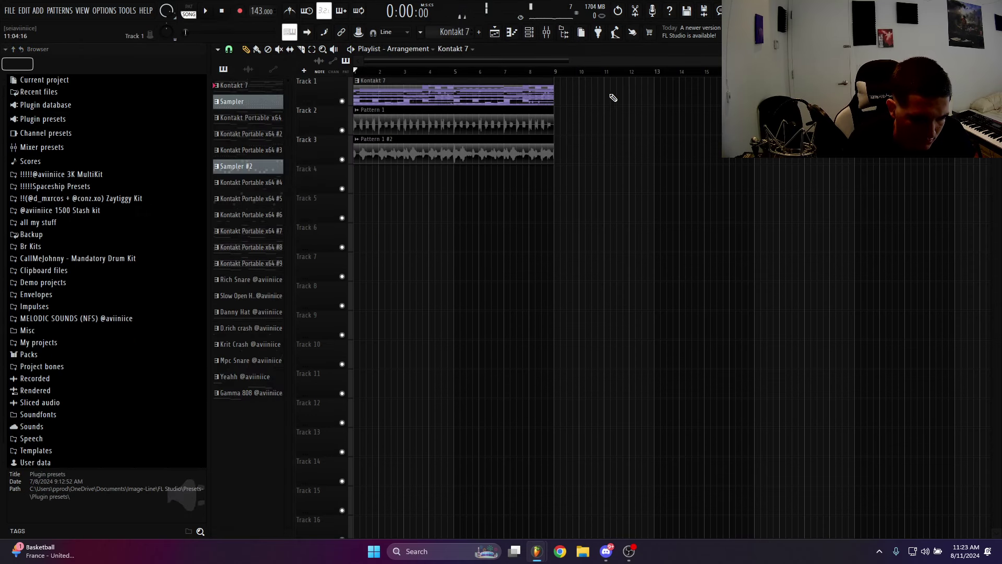
Place the Kontakt 7 pattern on Track 1 and the Kontakt Portable x64, #2 and #3 patterns on Tracks 4 to 6 at bar 1
key(ctrl+a)
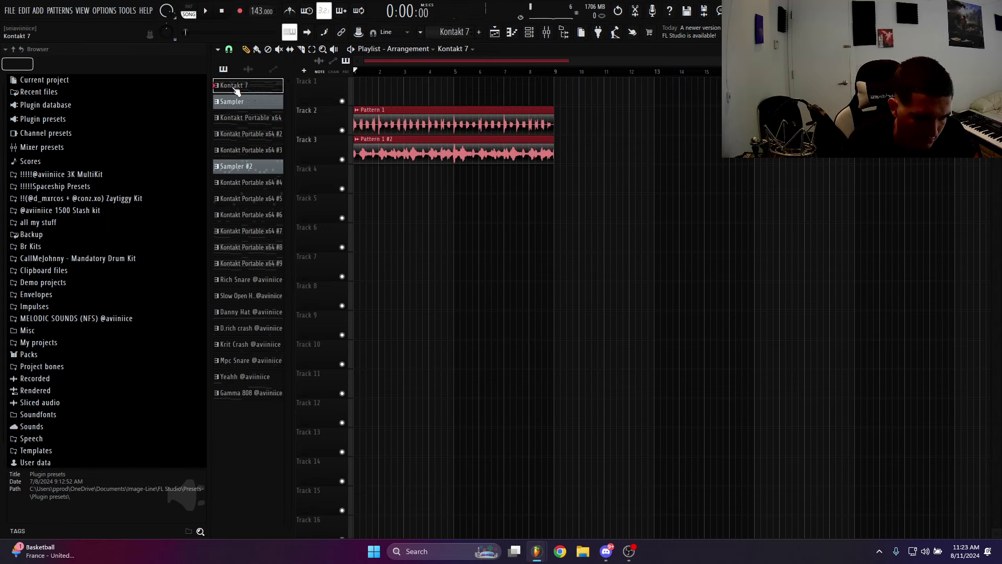
drag(236, 91, 366, 92)
key(space)
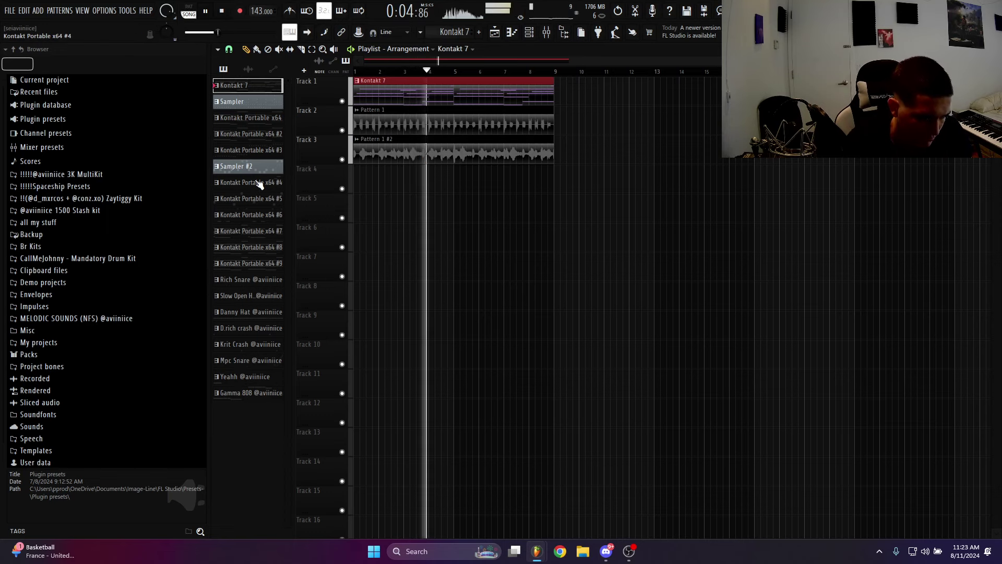
drag(245, 118, 250, 151)
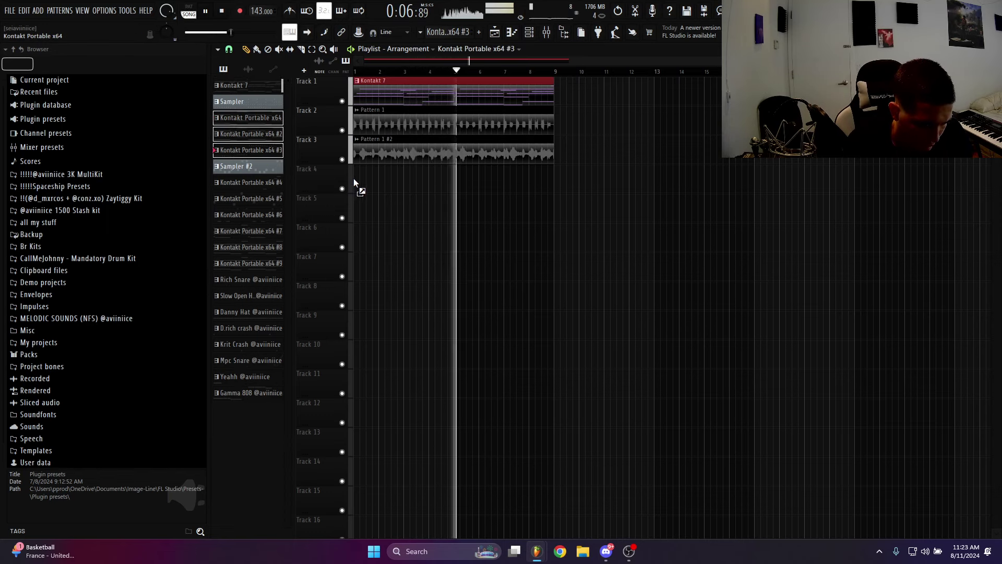
drag(354, 183, 354, 184)
Place the remaining patterns, Kontakt Portable x64 #4 through Gamma 808, on Tracks 7 to 20 at bar 1
drag(245, 183, 250, 392)
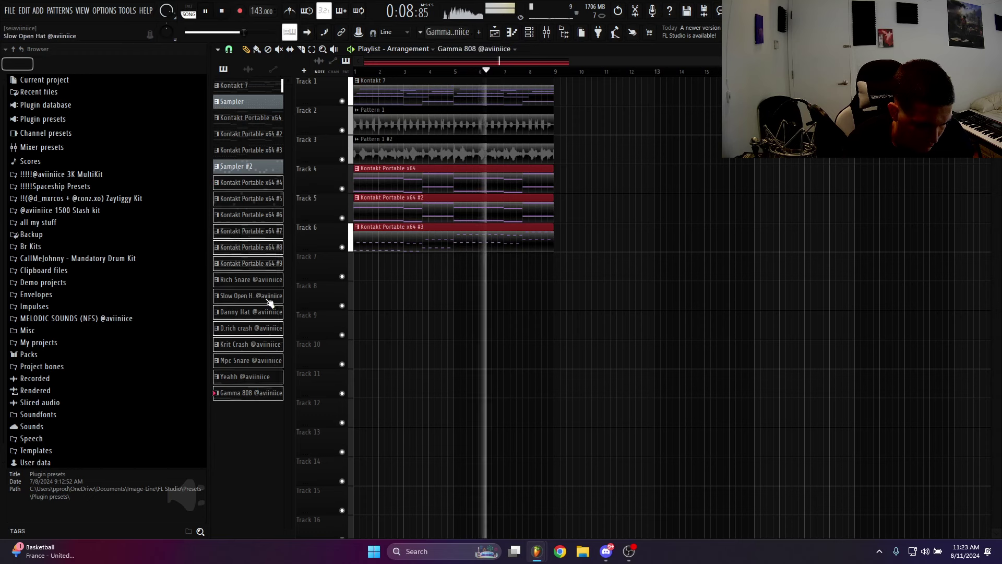
drag(270, 303, 360, 269)
scroll(547, 212, down, 5)
key(space)
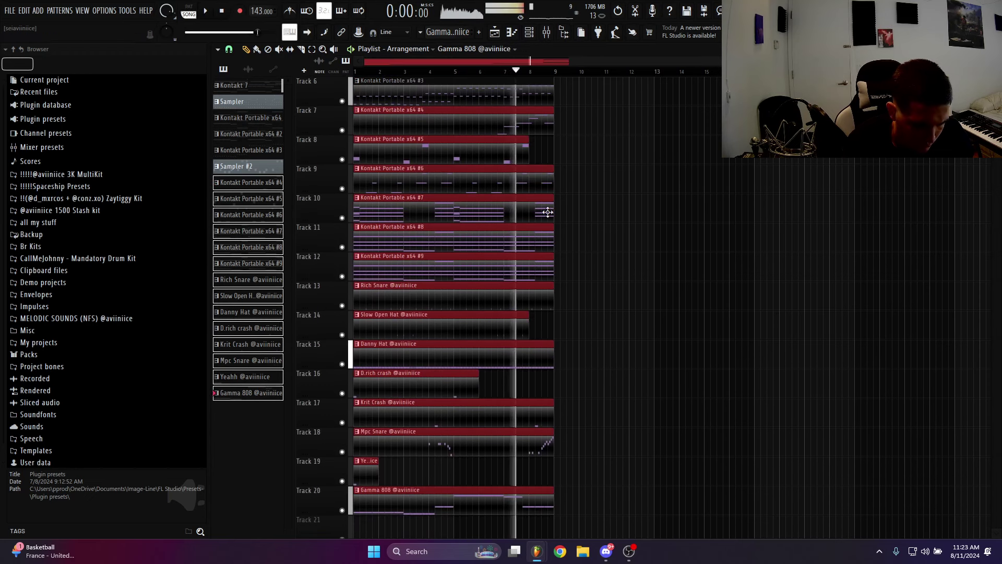
Extend the shorter Kontakt Portable x64 #5, Slow Open Hat, D.rich crash and Yeahh clips to fill all eight bars
key(space)
click(526, 152)
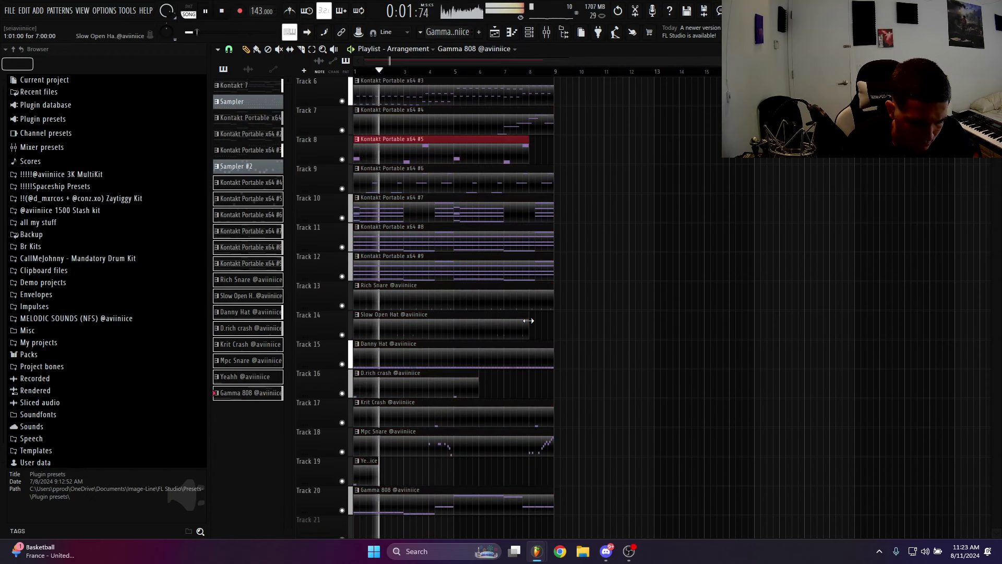
scroll(551, 327, down, 2)
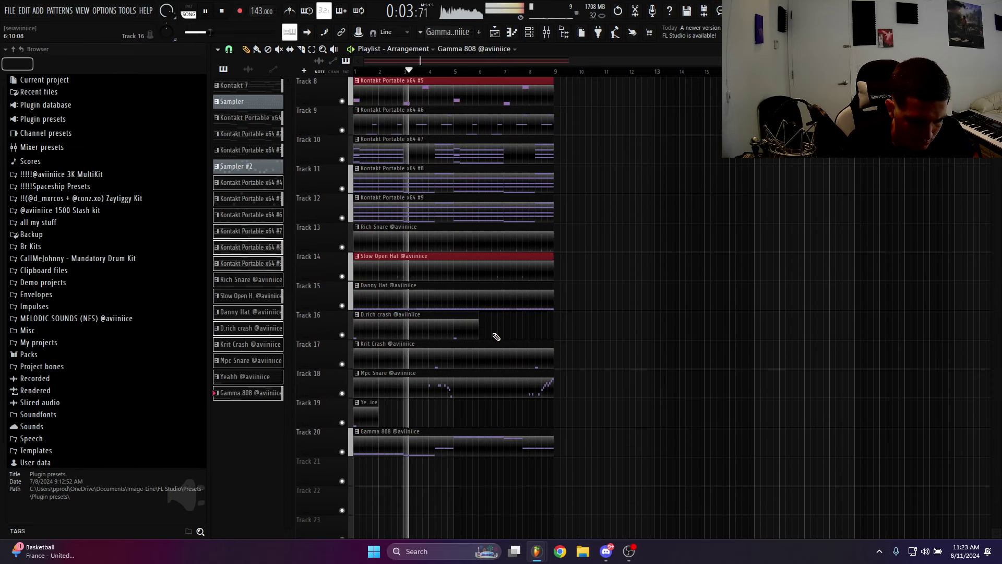
drag(479, 333, 553, 335)
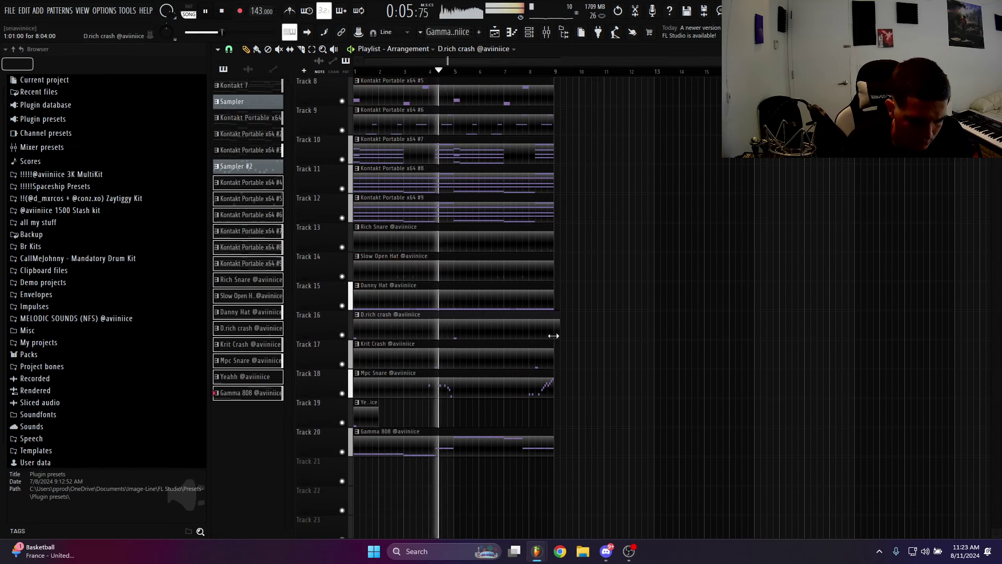
drag(377, 415, 545, 424)
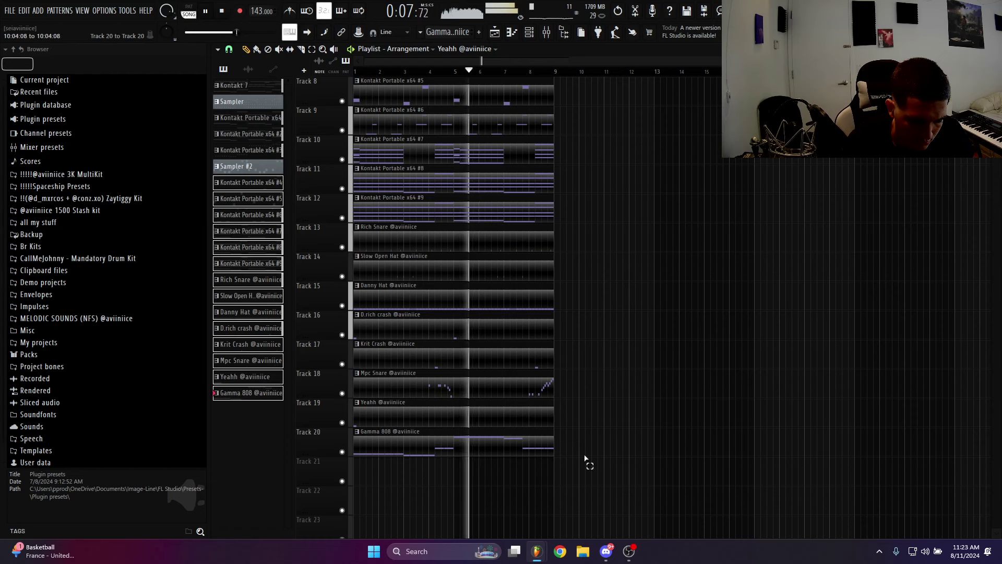
Select all clips in the playlist and duplicate the eight-bar section three times in a row
key(ctrl+a)
scroll(584, 459, up, 7)
key(ctrl+b)
key(ctrl+b)
key(ctrl+b)
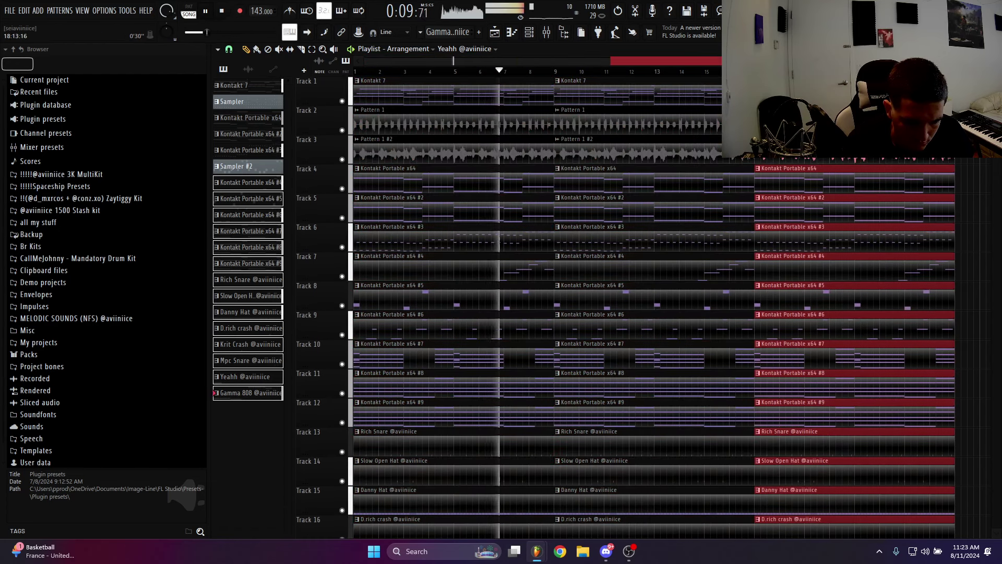
Delete every clip except Kontakt 7 from the first eight bars to form the intro
scroll(607, 163, right, 5)
scroll(607, 164, down, 3)
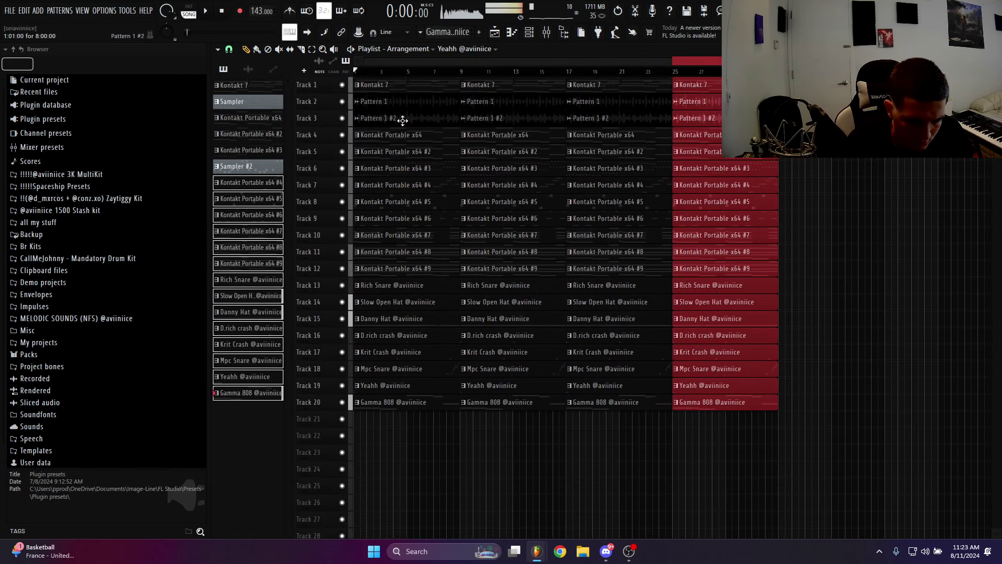
drag(401, 97, 416, 431)
key(Delete)
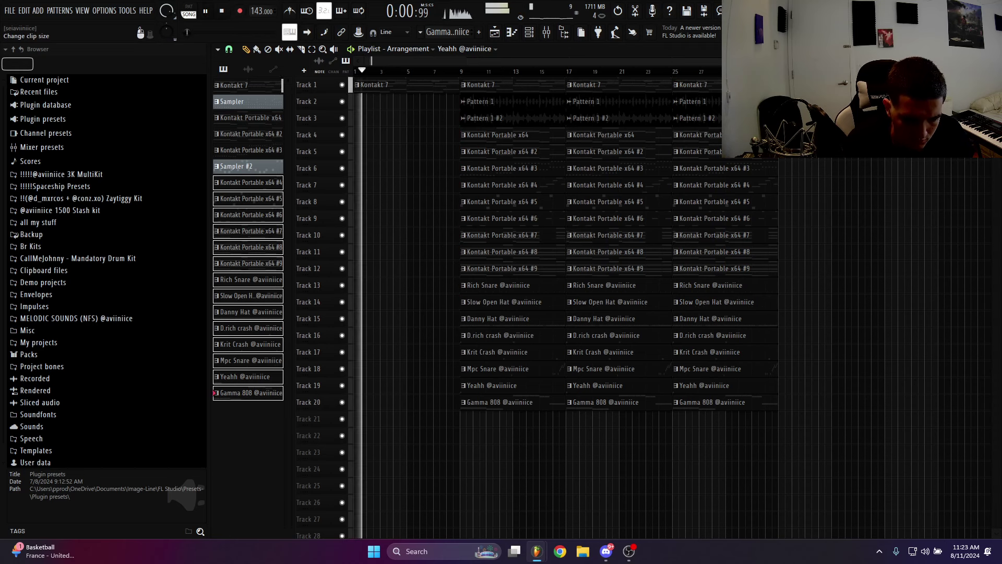
Delete the Kontakt Portable x64 through #7 clips on Tracks 4 to 10 from the section starting at bar 9
scroll(538, 308, up, 2)
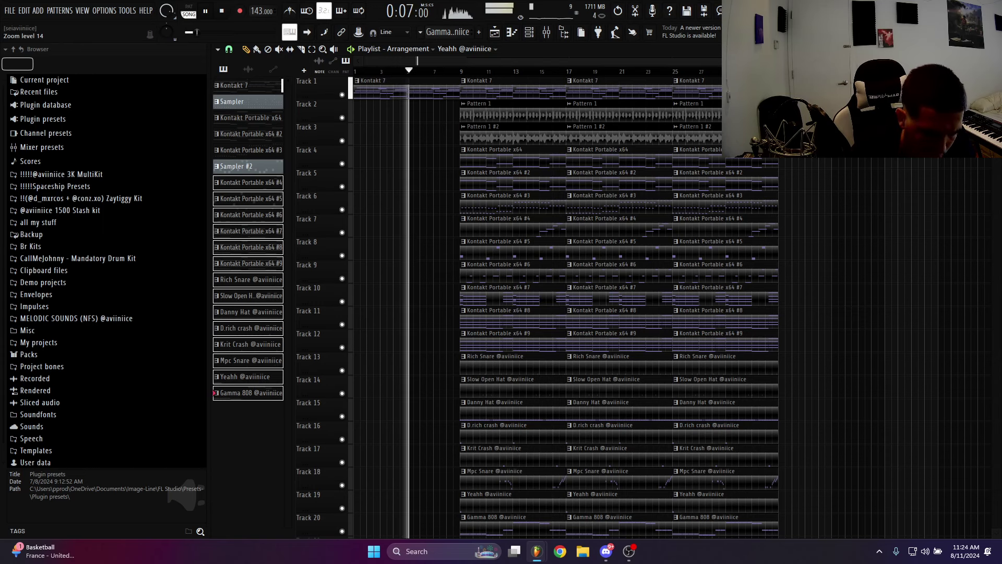
ctrl+scroll(470, 202, up, 2)
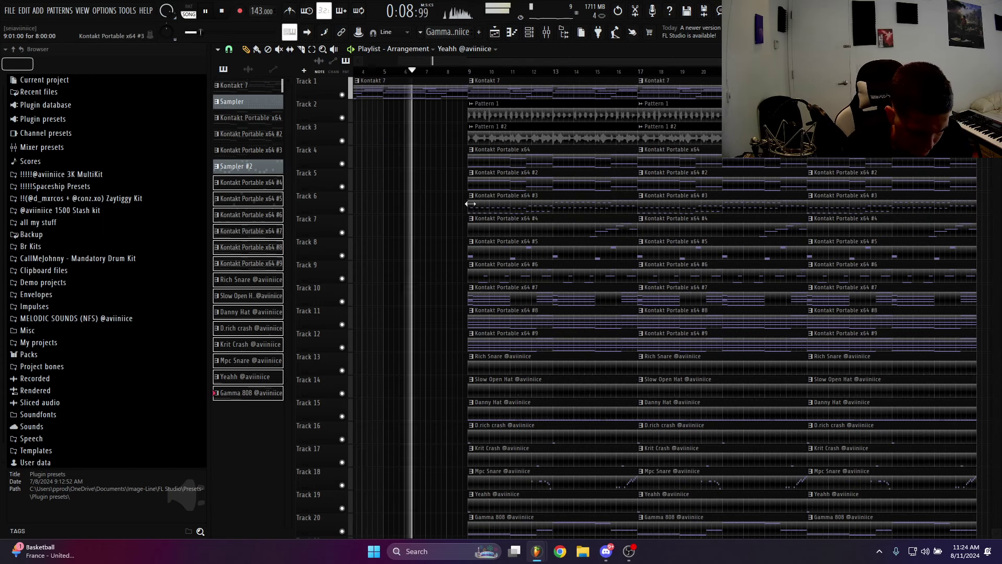
scroll(510, 230, down, 2)
scroll(491, 336, up, 2)
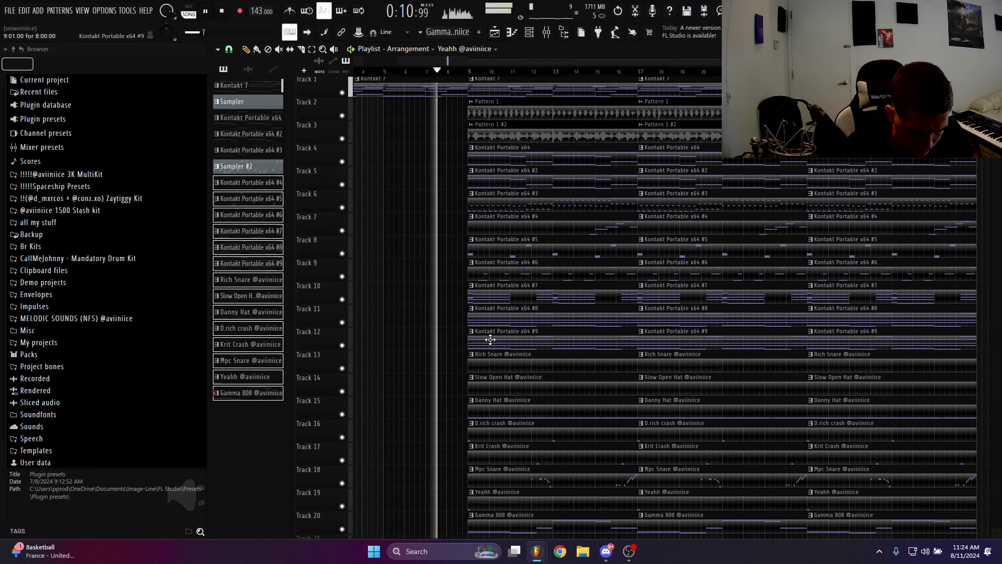
drag(505, 342, 507, 319)
right_click(515, 295)
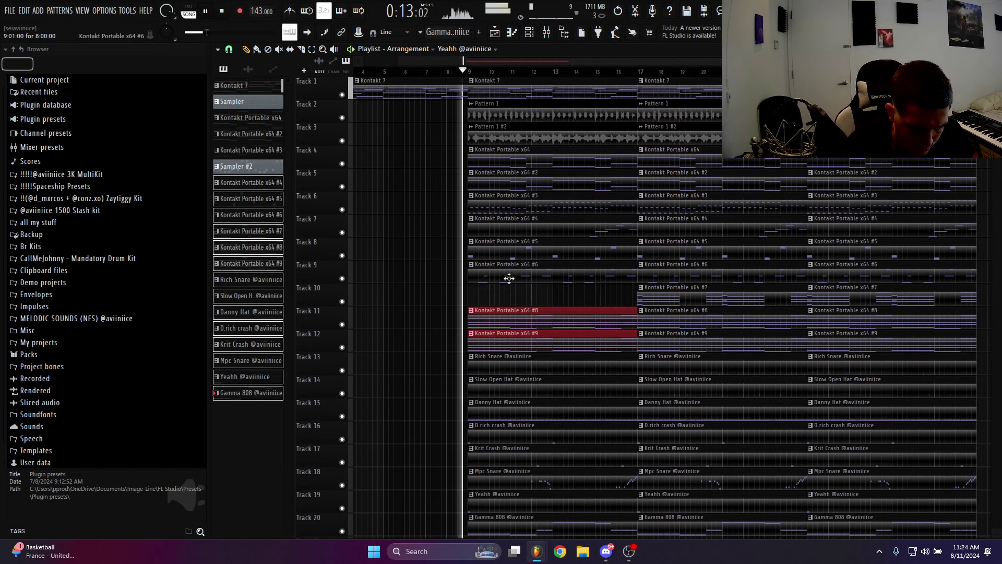
ctrl+scroll(565, 216, down, 2)
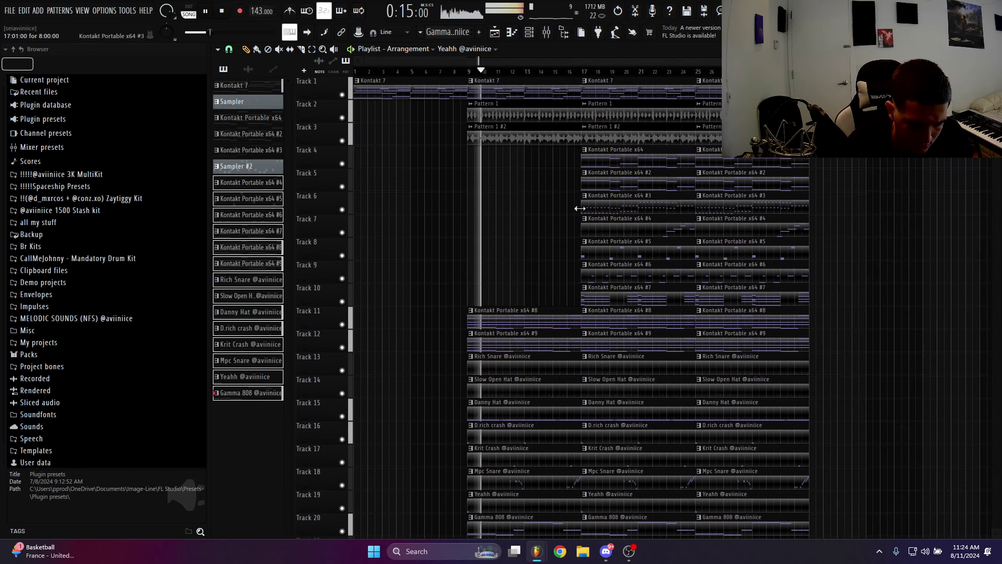
ctrl+scroll(561, 187, down, 1)
Select all clips from bar 9 to bar 33 and duplicate them directly after, starting at bar 33
scroll(580, 242, down, 5)
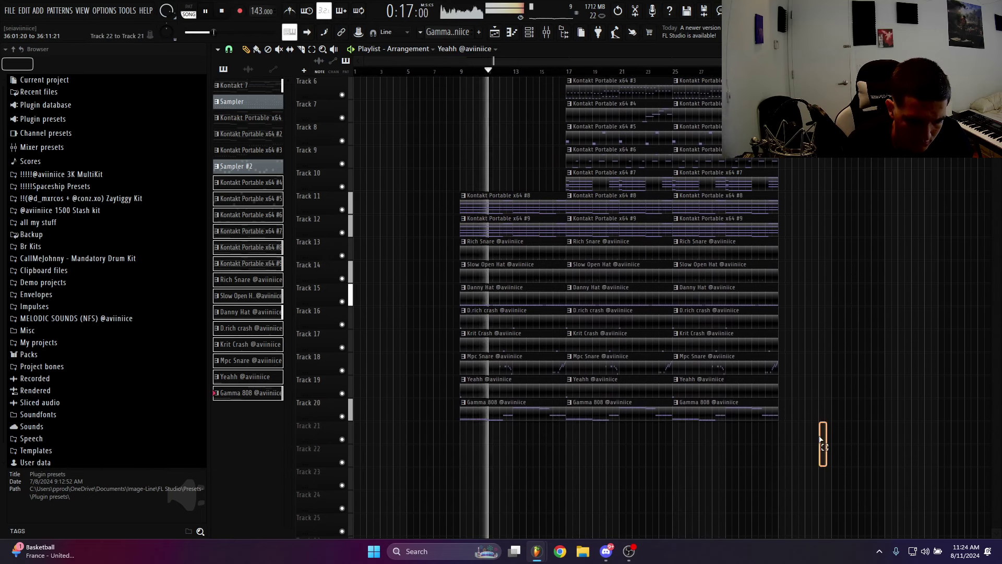
drag(821, 447, 487, 73)
key(ctrl+b)
ctrl+scroll(588, 128, down, 1)
ctrl+scroll(588, 127, down, 1)
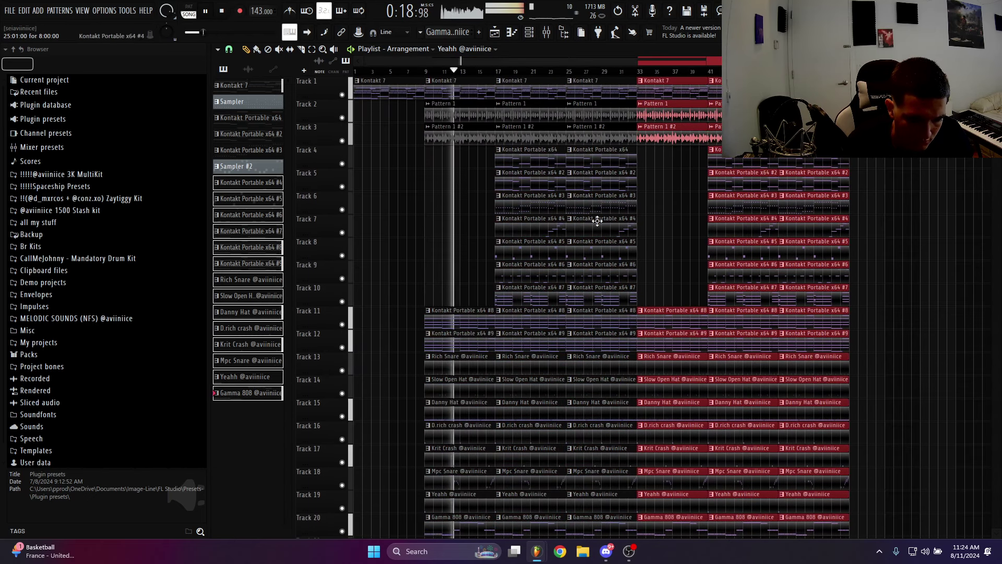
Add a Kontakt Portable x64 #4 clip at bar 9 on Track 7 and delete the #7 clip at bar 17
click(663, 225)
click(547, 230)
drag(547, 230, 477, 229)
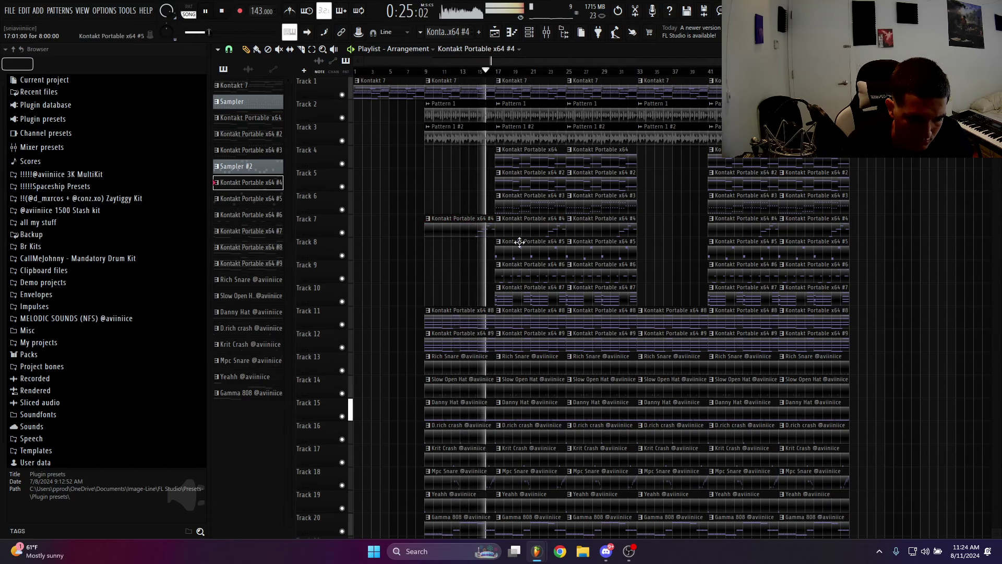
right_click(521, 294)
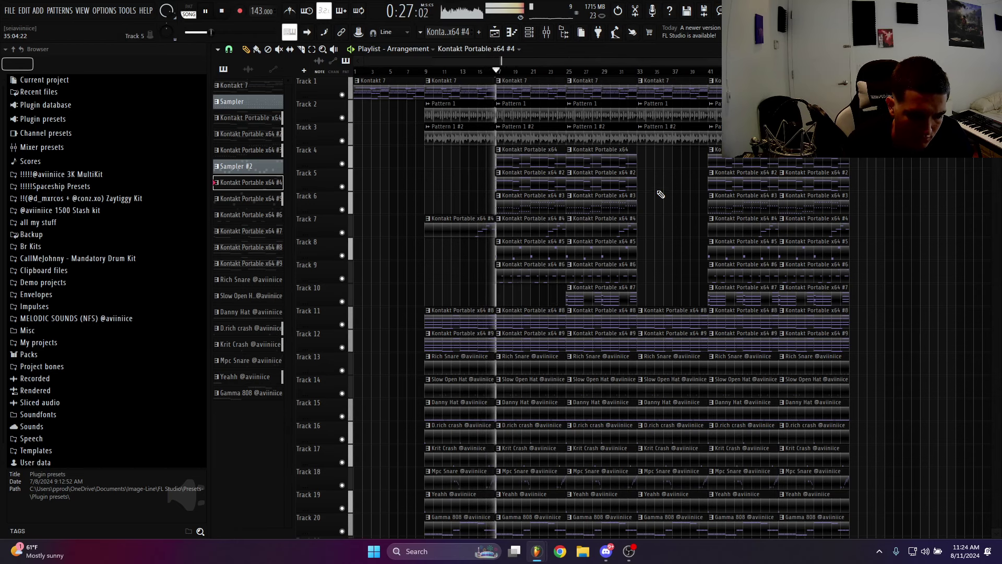
Try duplicating the Kontakt Portable x64 and #2 clips into the gap at bar 33 on Tracks 4 and 5
drag(660, 194, 618, 156)
key(ctrl+b)
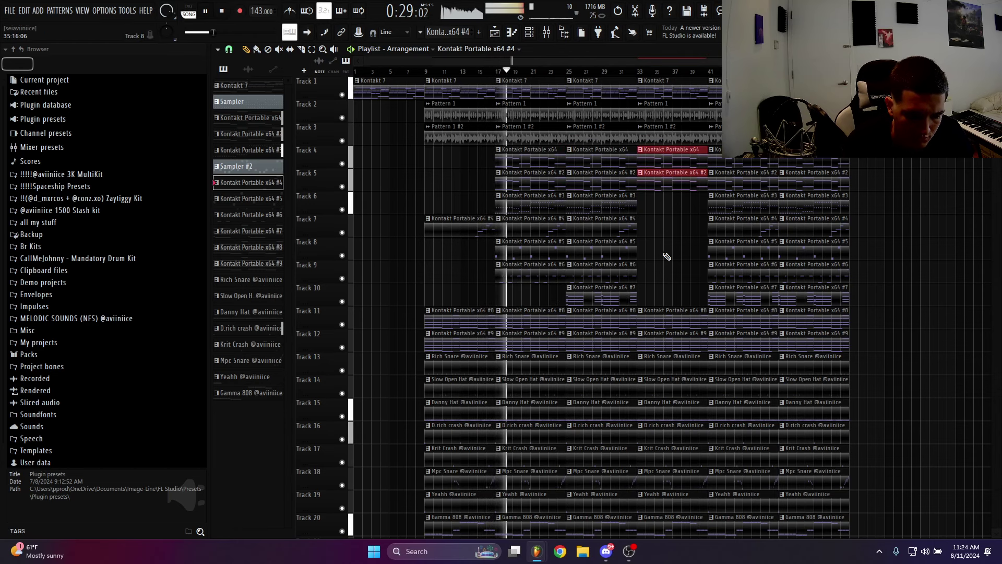
key(Delete)
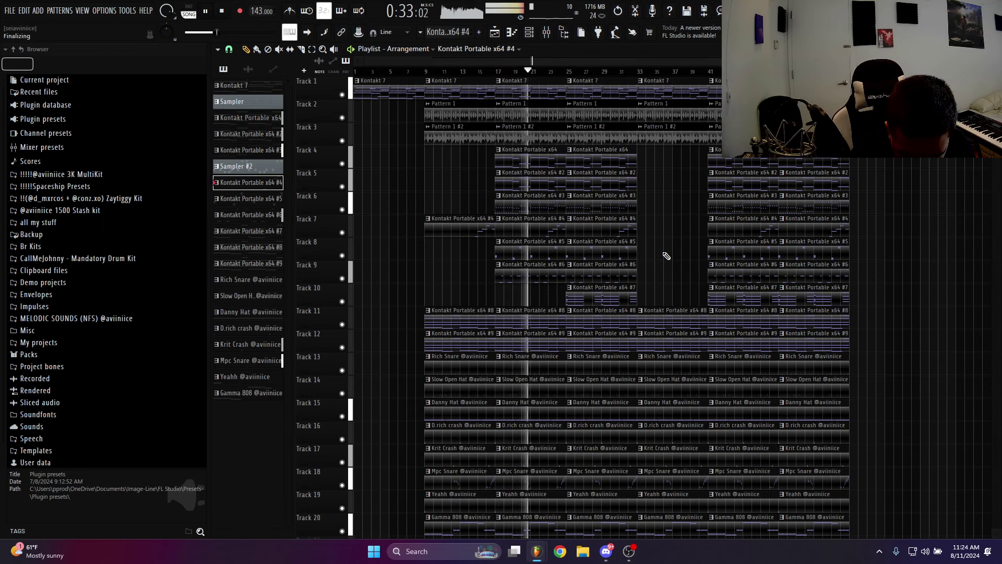
Restart playback and try an Mpc Snare clip in the intro at bar 1 on Track 18
key(space)
scroll(729, 310, down, 5)
key(space)
drag(730, 310, 364, 329)
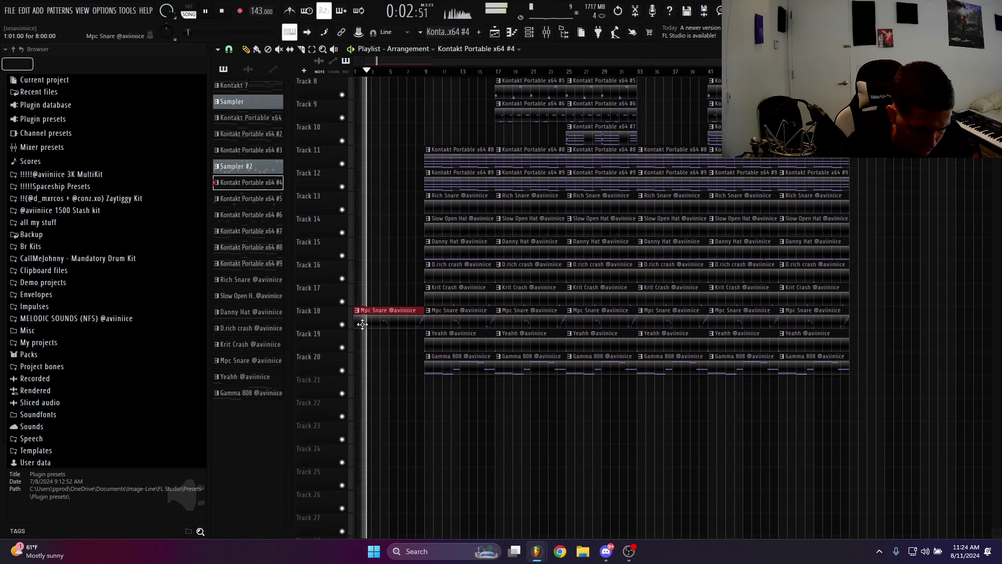
right_click(407, 330)
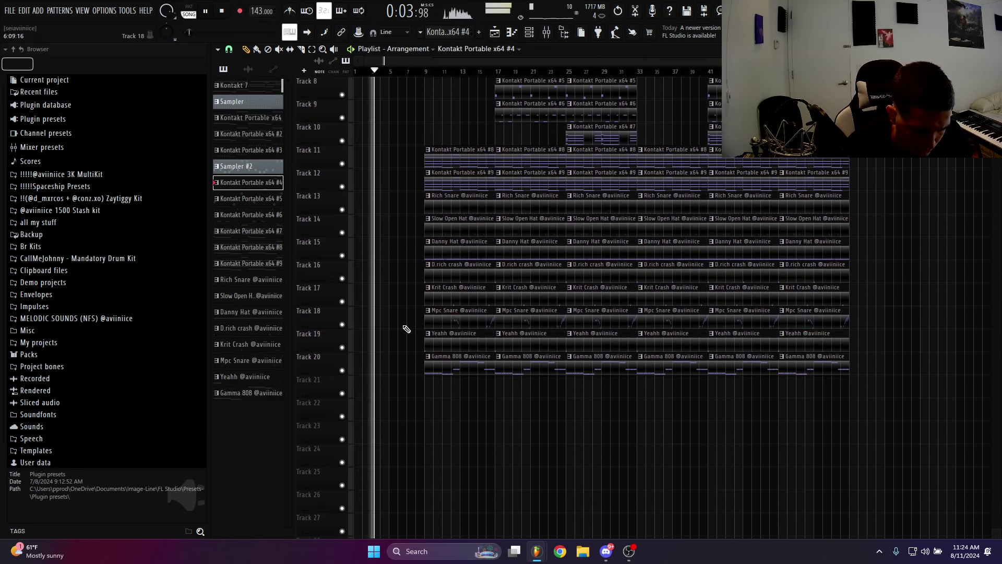
Delete the drum, crash and Gamma 808 clips from the bar 9 section, keeping only the Yeahh clip on Track 19
drag(464, 417, 462, 361)
right_click(462, 360)
drag(463, 323, 465, 246)
right_click(469, 286)
scroll(468, 266, up, 3)
scroll(468, 266, up, 4)
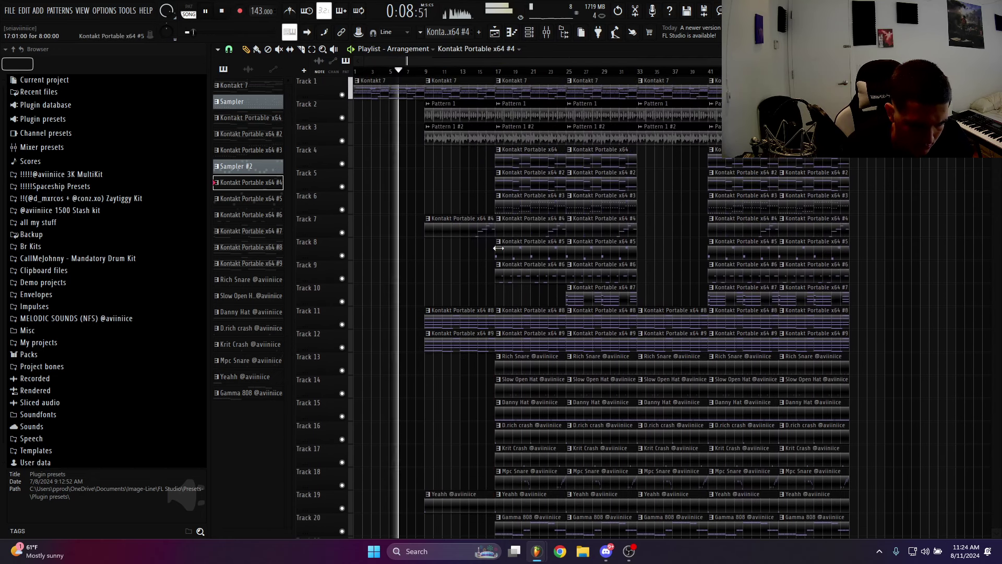
Try the Kontakt Portable x64 clip at bar 9, remove it, and put a #2 clip there on Track 5 instead
drag(517, 156, 448, 165)
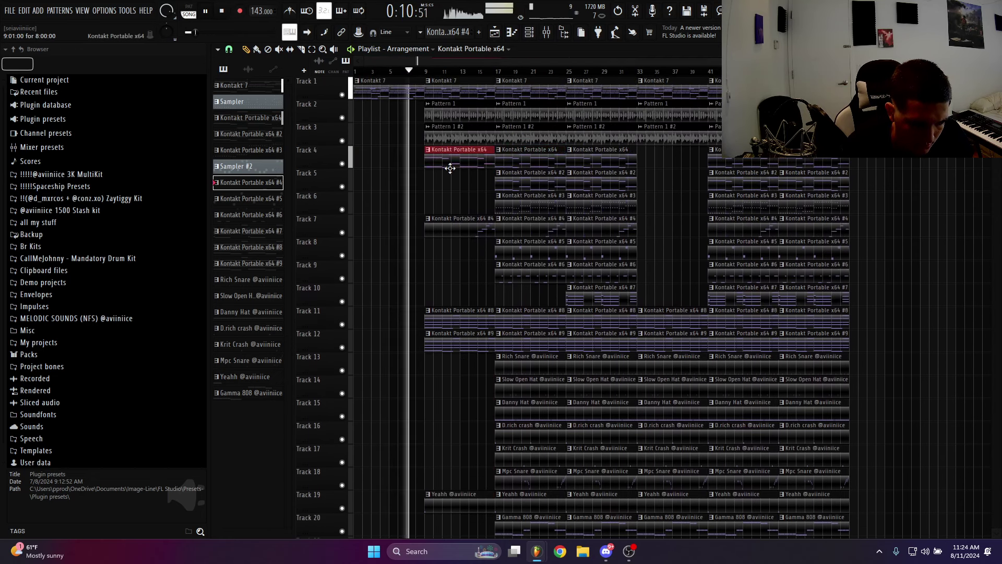
right_click(449, 166)
drag(528, 178, 458, 178)
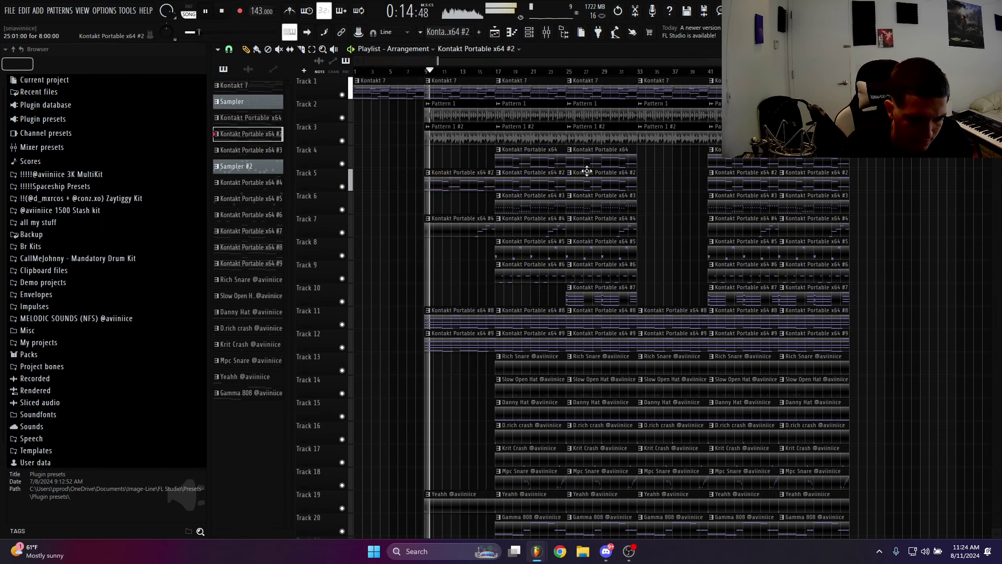
Delete the Pattern 1 #2 and Kontakt Portable x64 #2 and #3 clips at bar 17, and place a #2 clip at bar 25 on Track 5
right_click(499, 204)
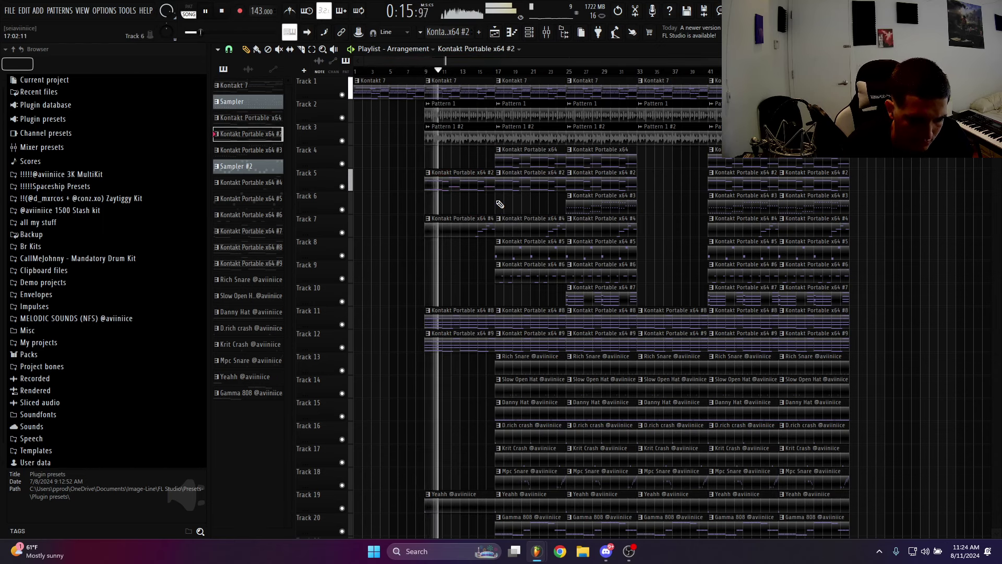
right_click(533, 183)
right_click(532, 138)
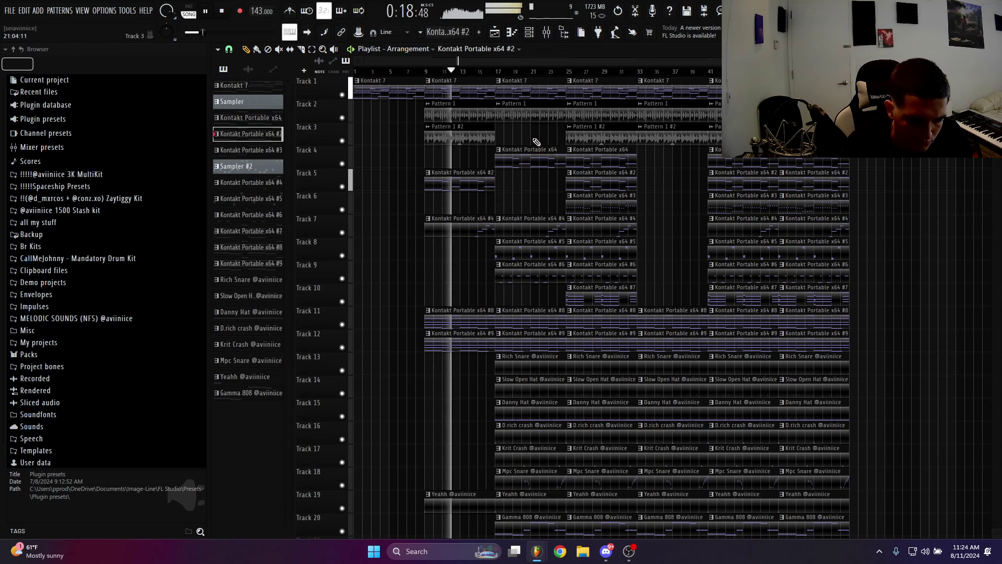
scroll(521, 313, down, 2)
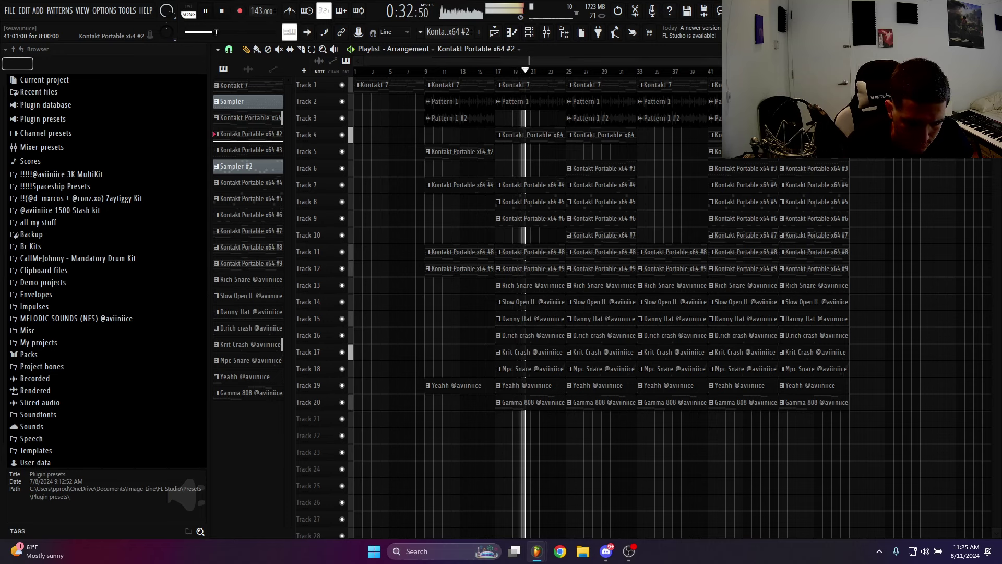
drag(568, 173, 609, 152)
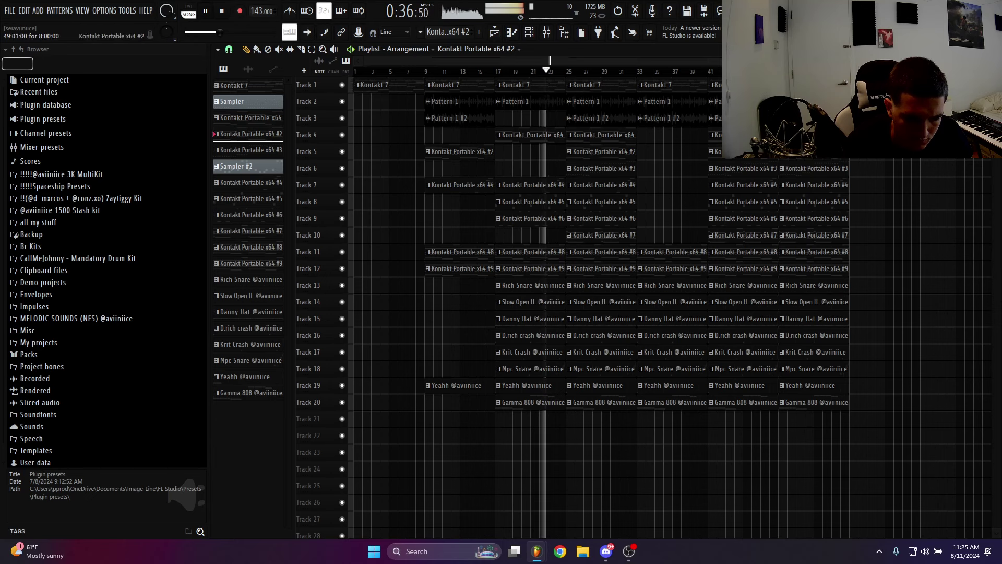
Shorten the drum, Yeahh and Gamma 808 clips at bar 33 to end at about bar 38, and duplicate bars 17 to 57 at bar 57
drag(640, 279, 674, 403)
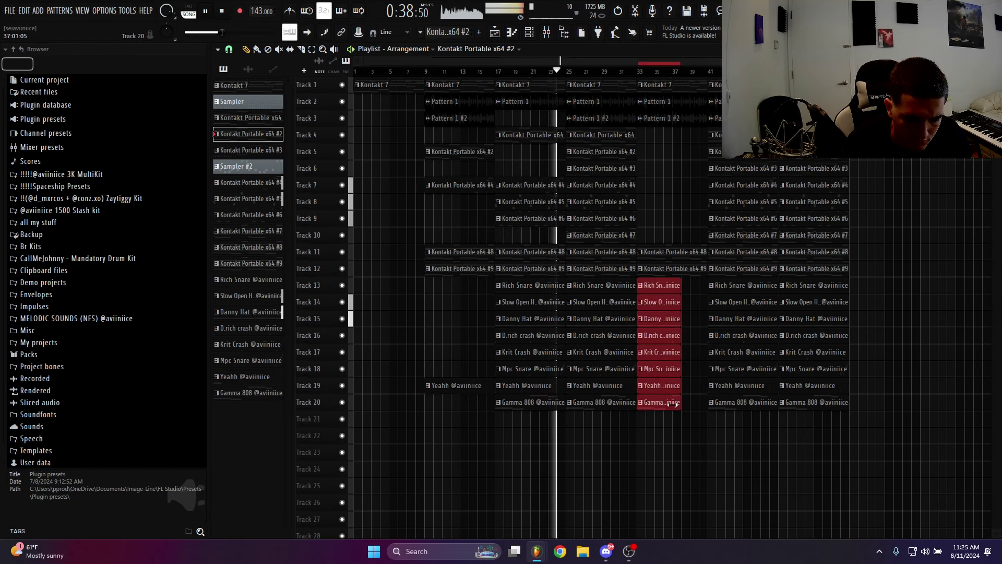
drag(870, 442, 540, 62)
key(ctrl+b)
scroll(603, 165, down, 3)
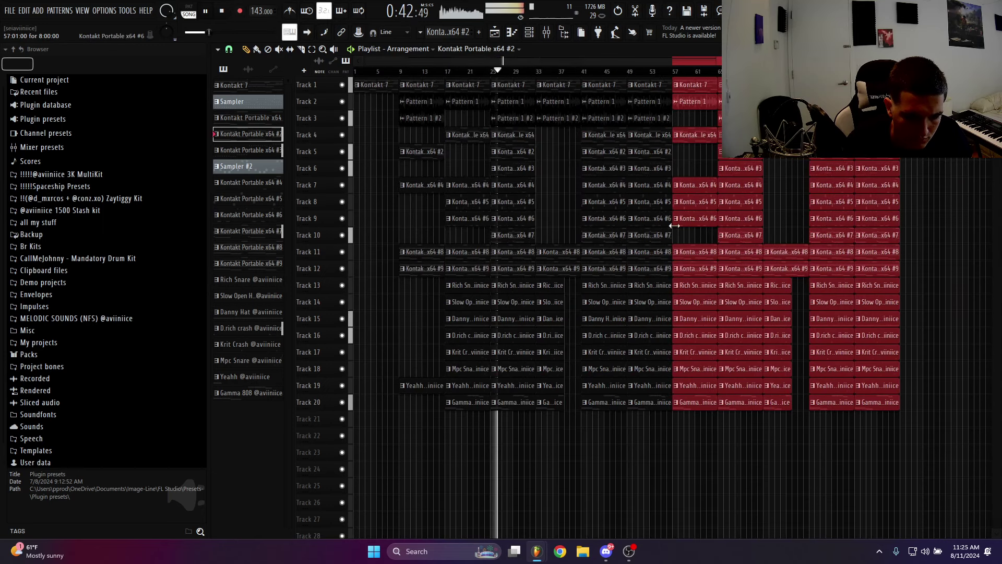
Extend the drum, crash, Yeahh and Gamma 808 clips at bar 73 on Tracks 13 to 20 to end at about bar 79
click(676, 224)
drag(770, 306, 780, 386)
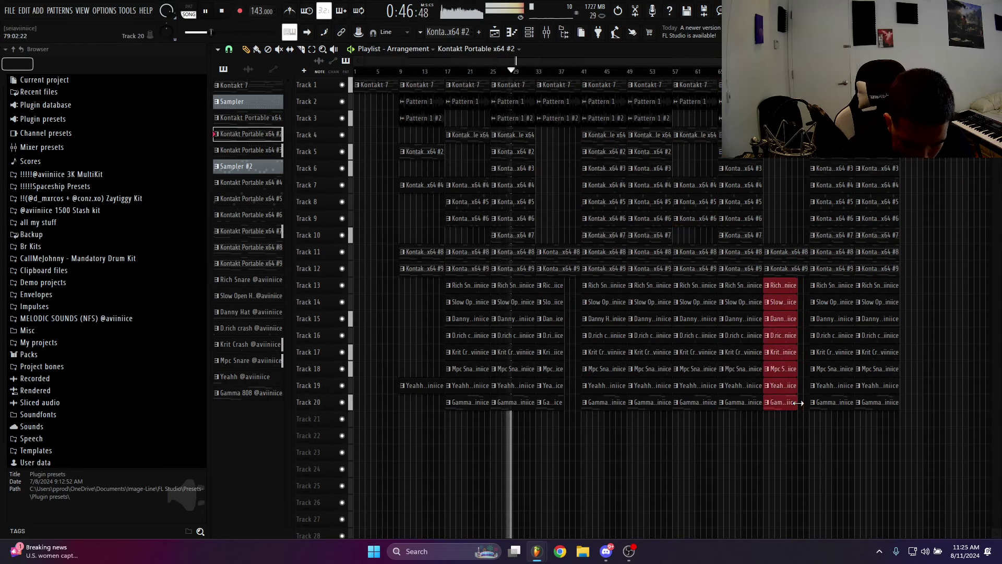
click(773, 247)
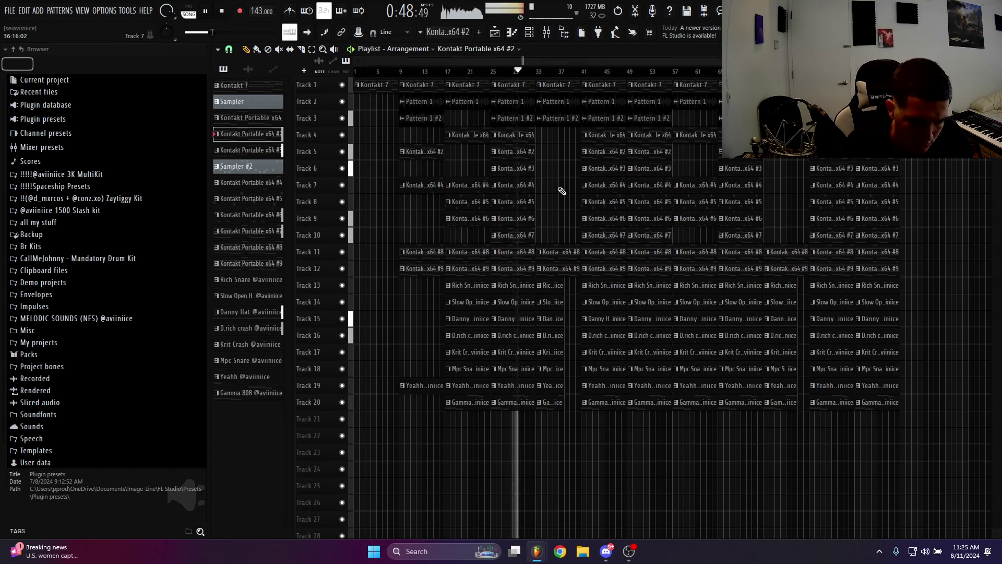
Try a Kontakt Portable x64 #5 clip on Track 8 at bar 33
alt+scroll(626, 169, up, 2)
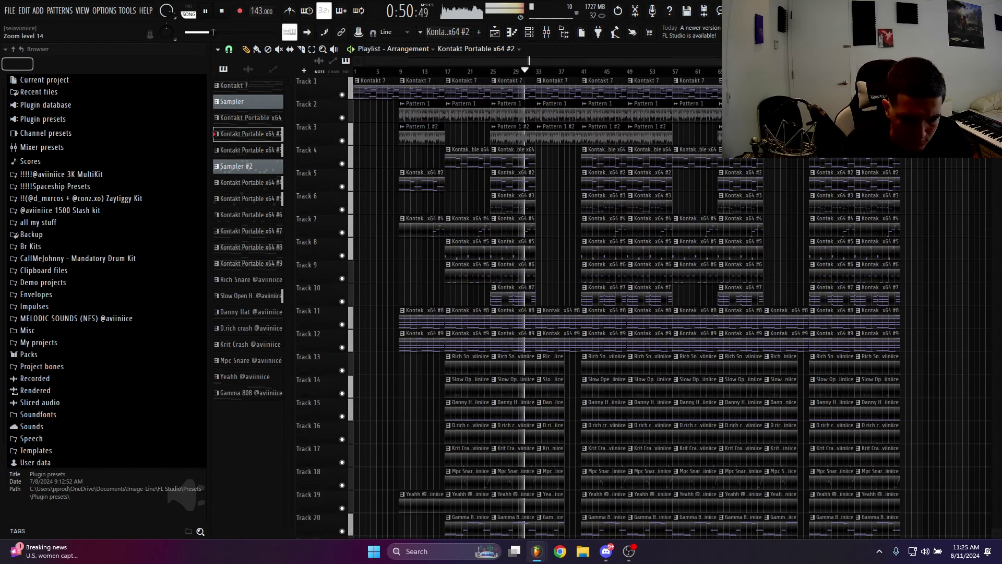
ctrl+scroll(535, 255, up, 3)
click(538, 255)
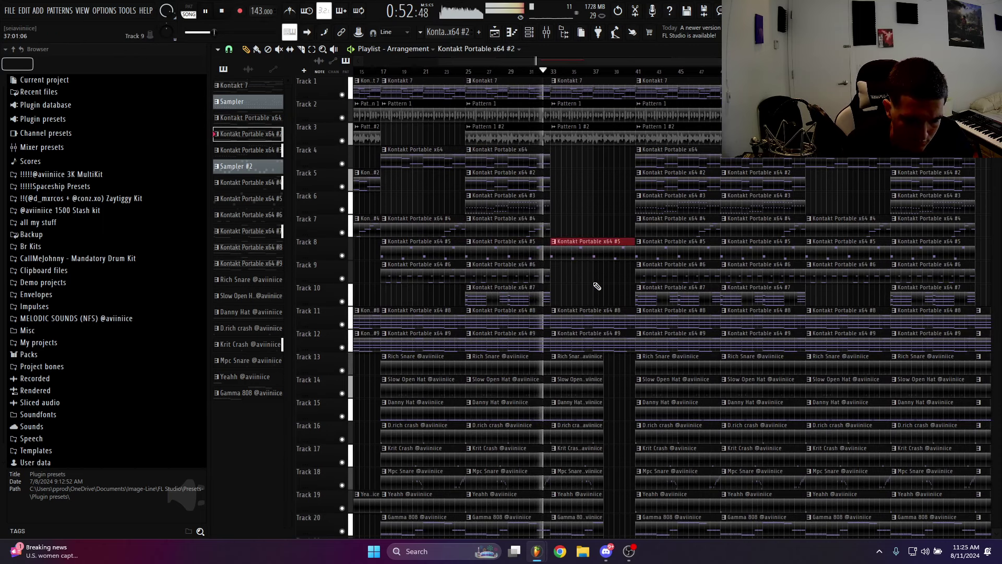
ctrl+scroll(584, 228, down, 3)
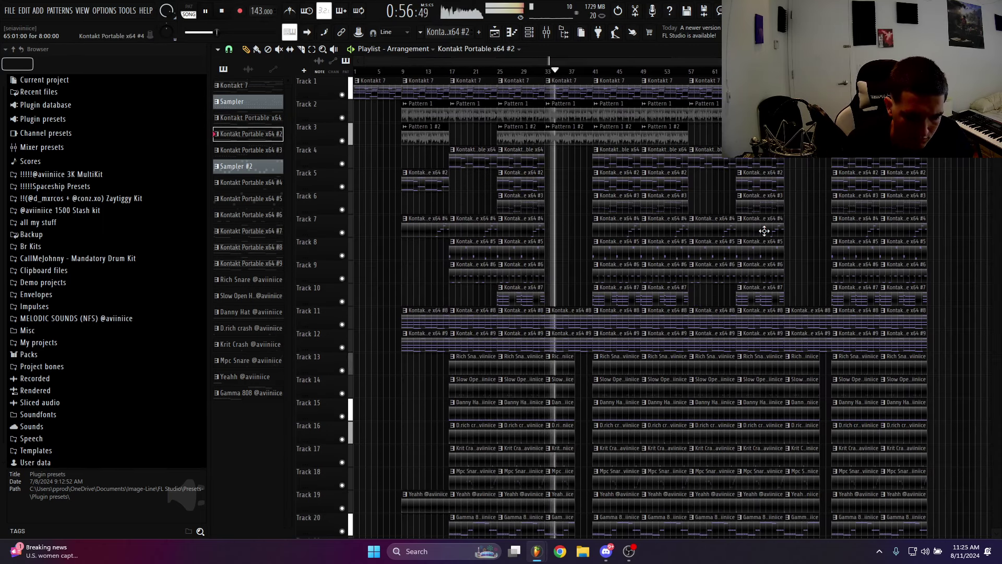
Extend the drum, crash, Yeahh and Gamma 808 clips at bar 33 on Tracks 13 to 20 to end at about bar 39
ctrl+scroll(577, 209, up, 3)
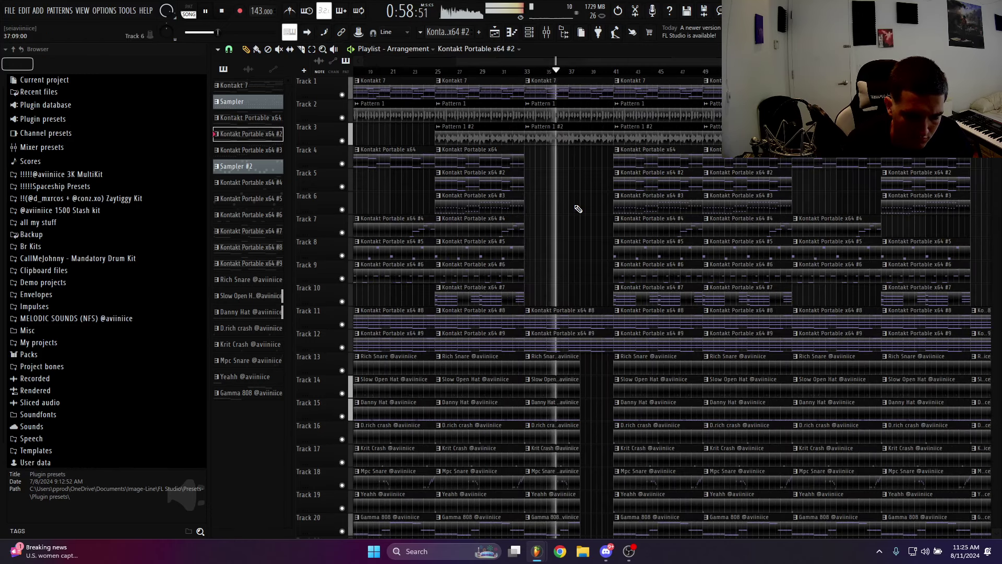
scroll(580, 224, down, 2)
ctrl+scroll(582, 232, up, 1)
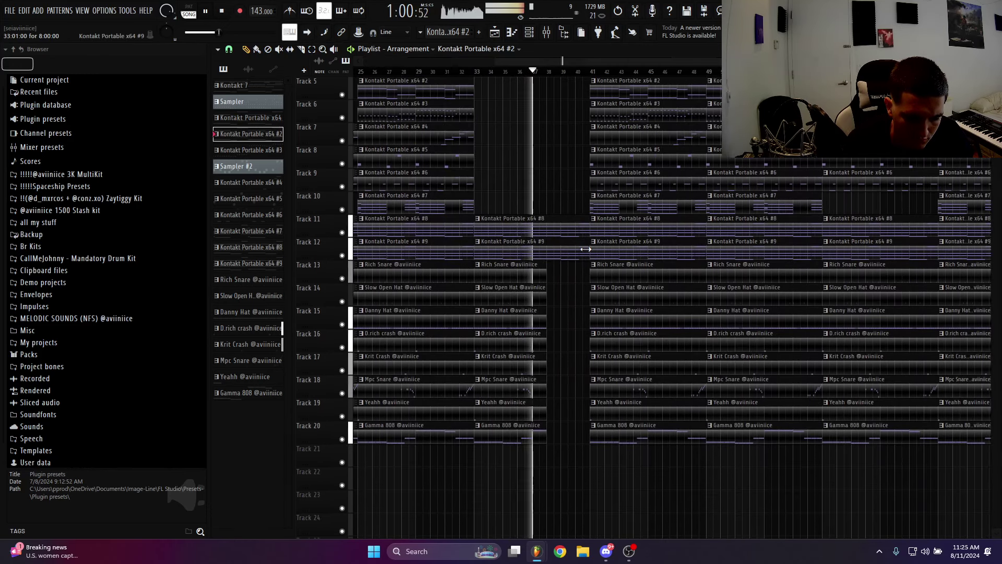
ctrl+scroll(586, 249, down, 3)
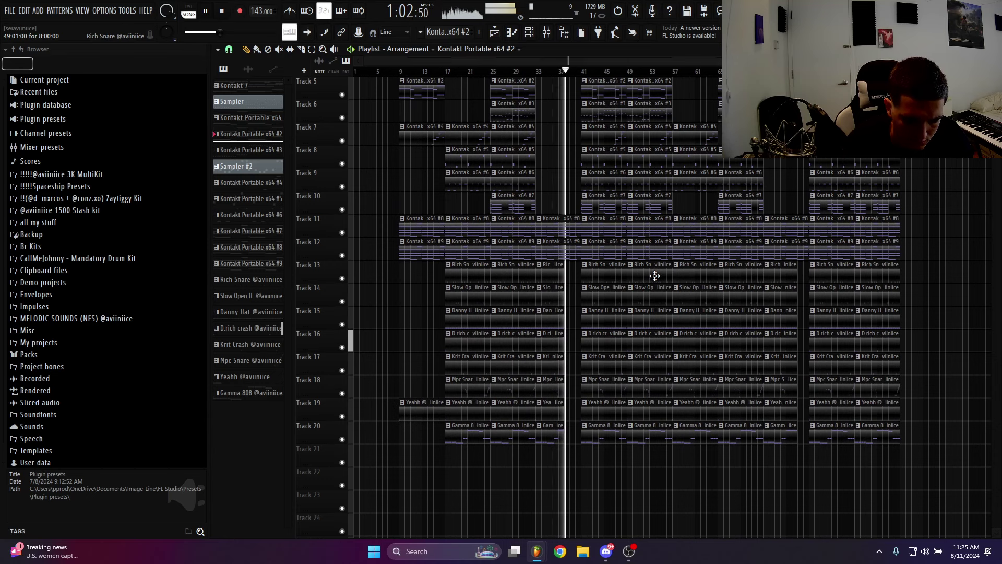
ctrl+scroll(633, 308, up, 3)
scroll(577, 342, down, 1)
drag(510, 441, 529, 247)
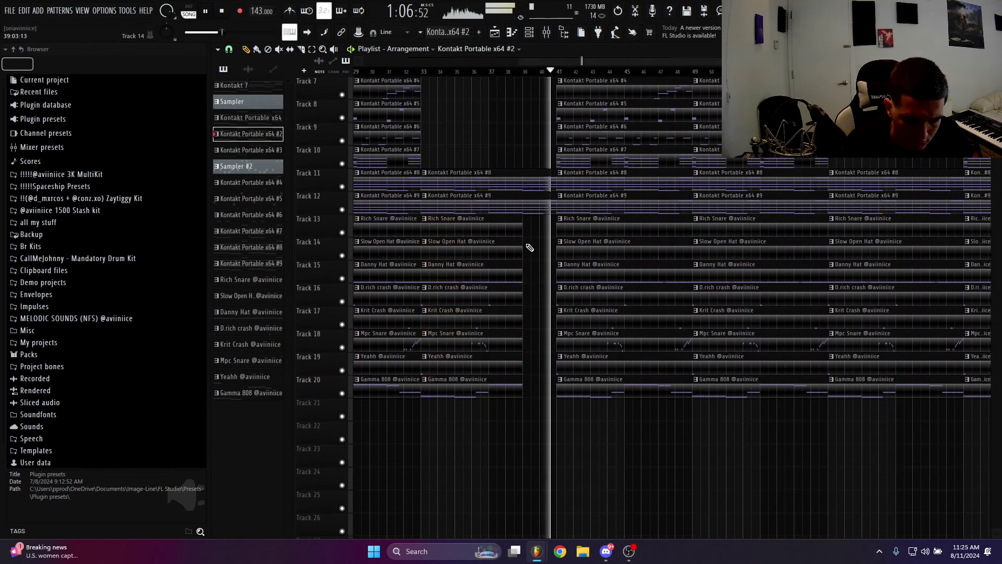
Delete the Kontakt Portable x64 #7 clips at bars 41 and 89 and the Tracks 13 to 20 drum, Yeahh and Gamma 808 clips at bar 89
ctrl+scroll(542, 277, down, 3)
scroll(574, 277, up, 5)
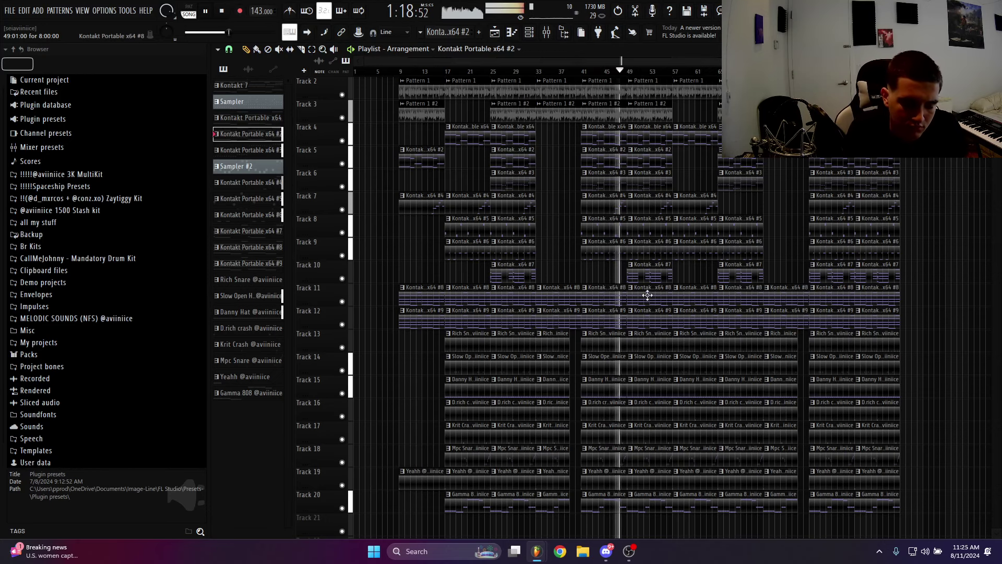
scroll(756, 297, down, 3)
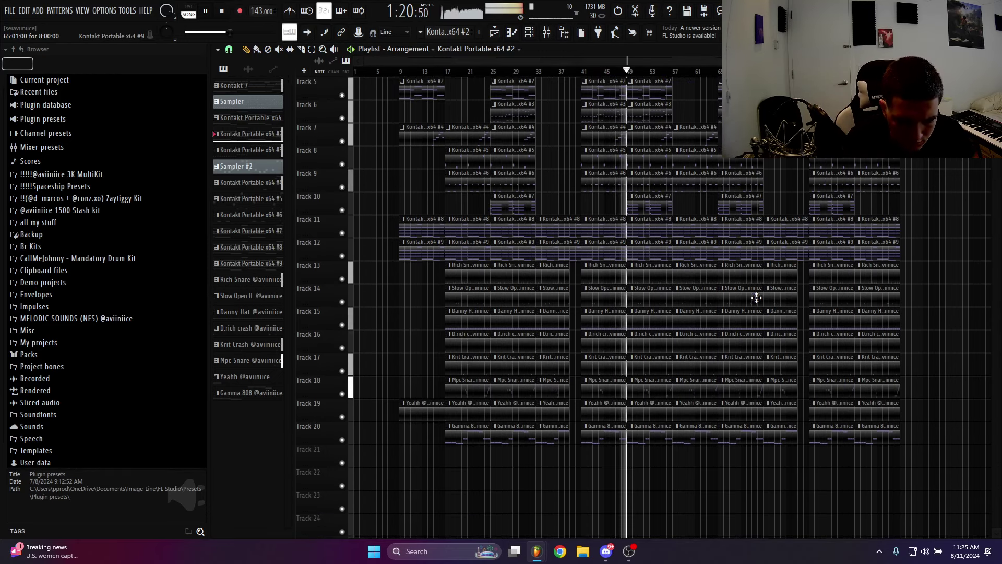
drag(856, 282, 901, 444)
key(Delete)
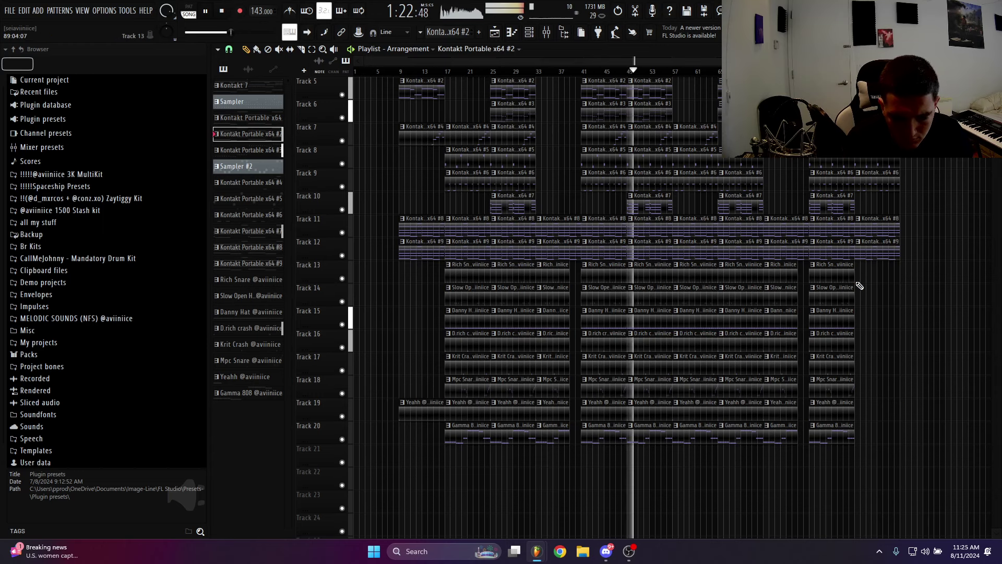
scroll(624, 308, down, 4)
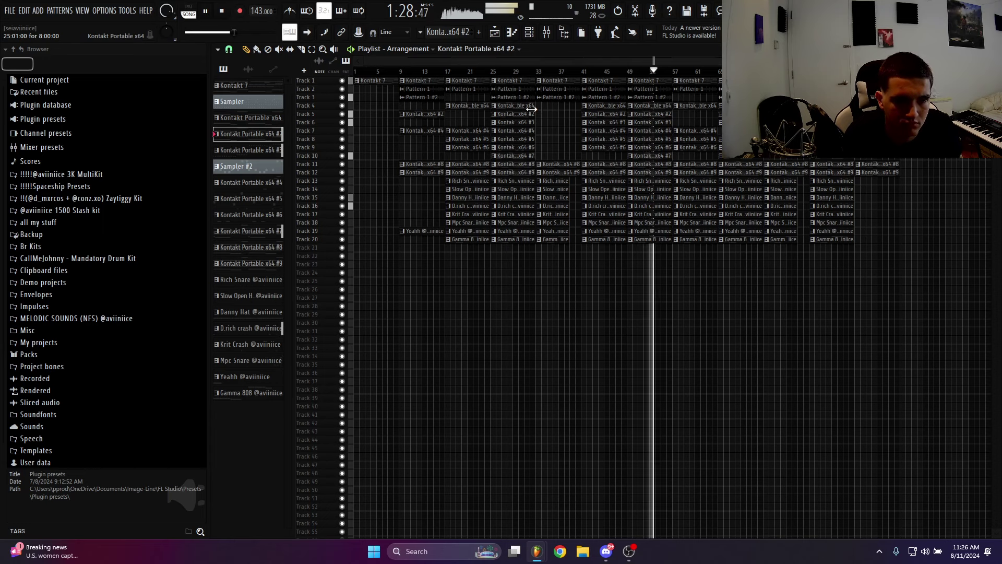
click(110, 222)
click(109, 223)
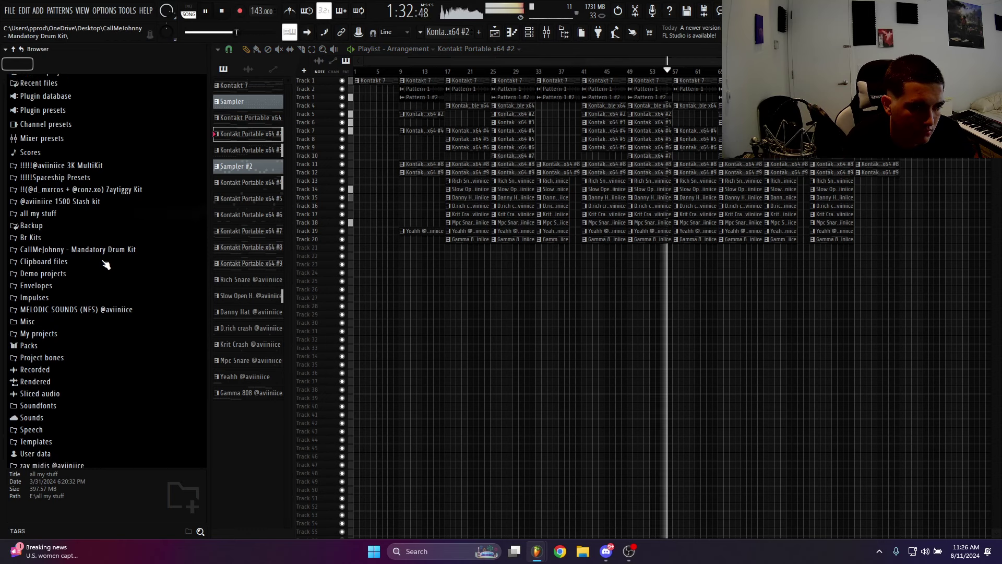
click(102, 318)
click(89, 342)
drag(88, 329, 320, 266)
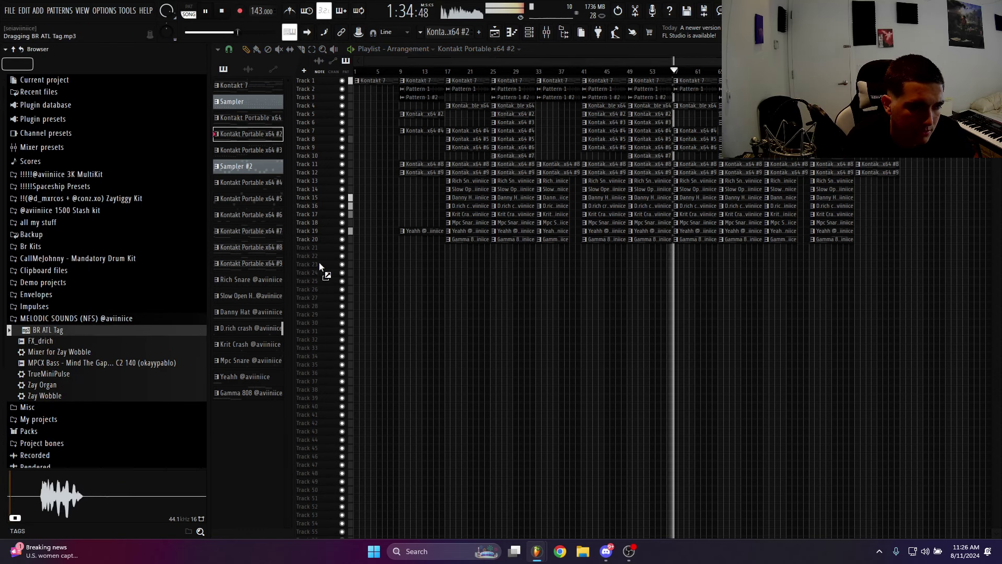
drag(395, 249, 397, 249)
Move the BR ATL Tag clip on Track 21 to start at about bar 7, leading into the bar 9 section
scroll(547, 173, up, 2)
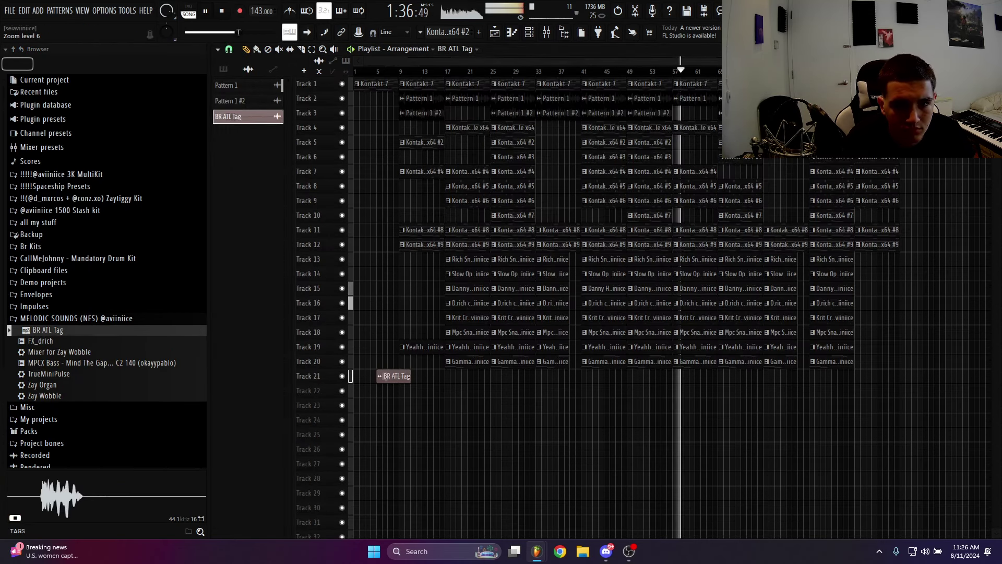
scroll(395, 274, up, 2)
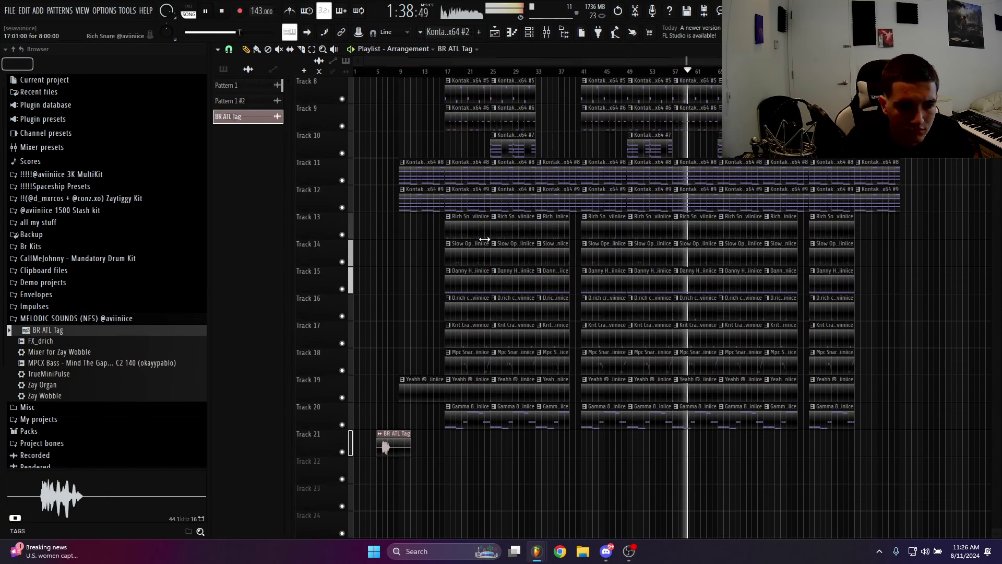
scroll(395, 274, up, 3)
scroll(430, 302, up, 2)
drag(522, 433, 592, 432)
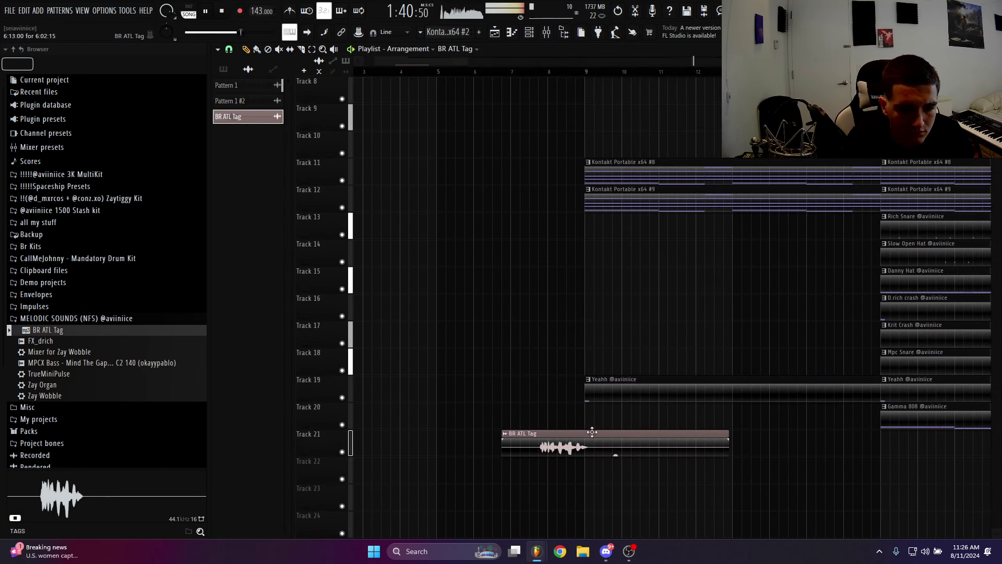
scroll(594, 434, up, 4)
Play the arrangement from the start to check the BR ATL Tag placement and the flow of the sections
key(space)
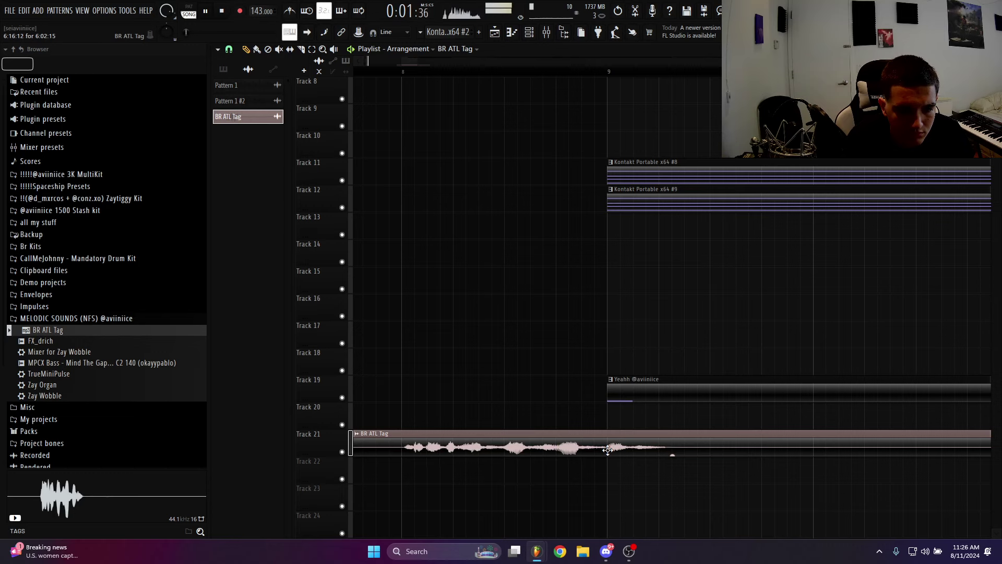
scroll(527, 250, down, 4)
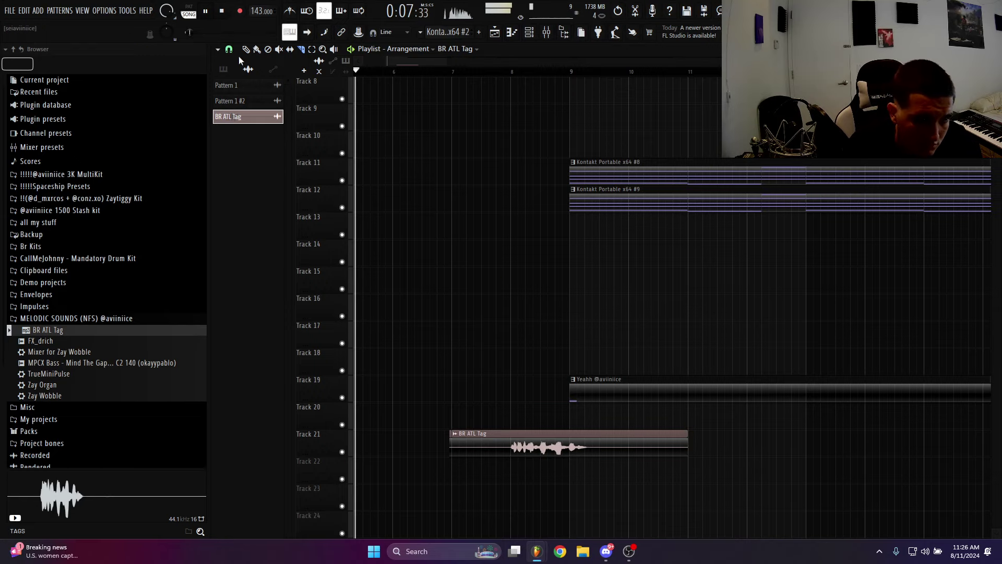
scroll(488, 433, down, 4)
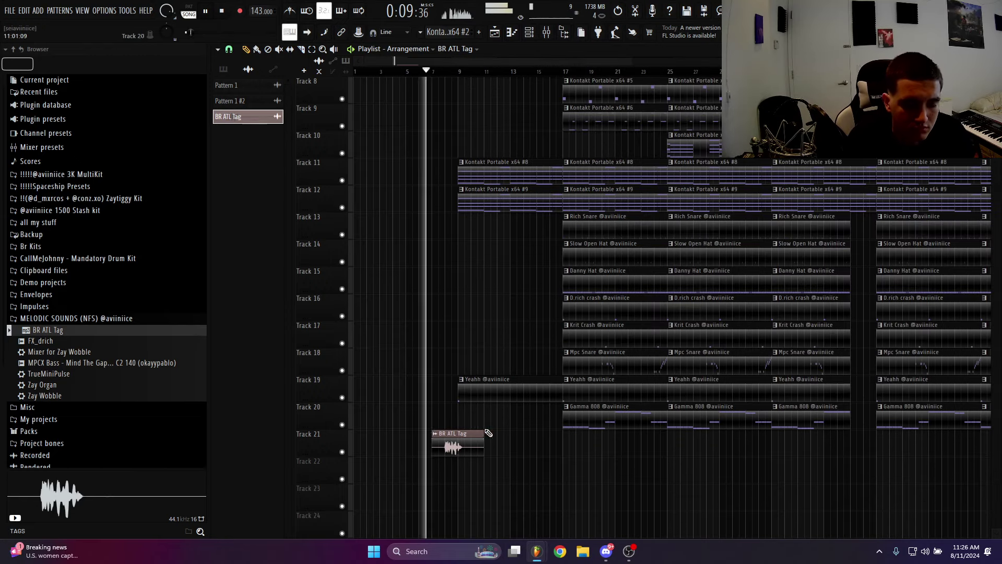
scroll(417, 434, up, 2)
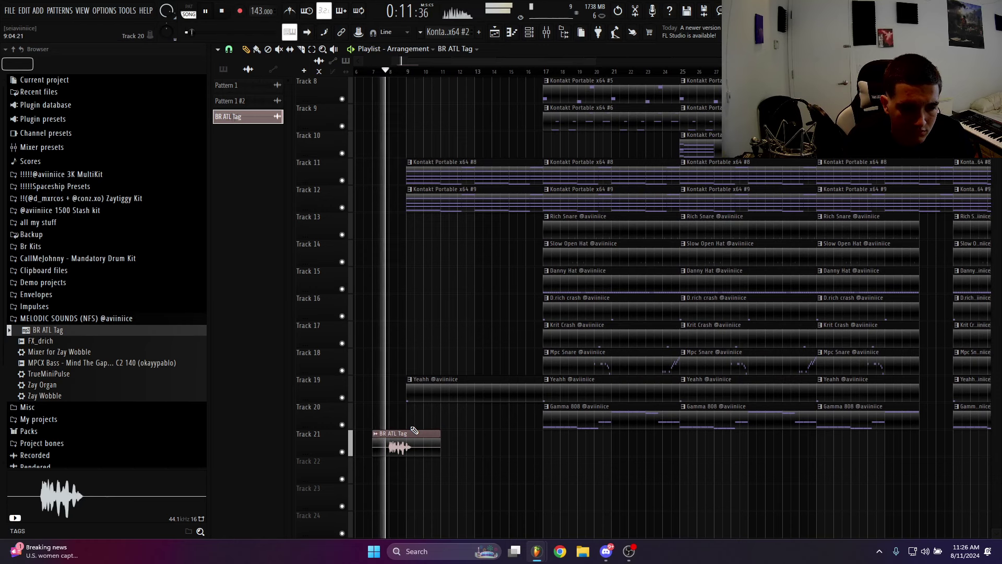
scroll(416, 429, down, 3)
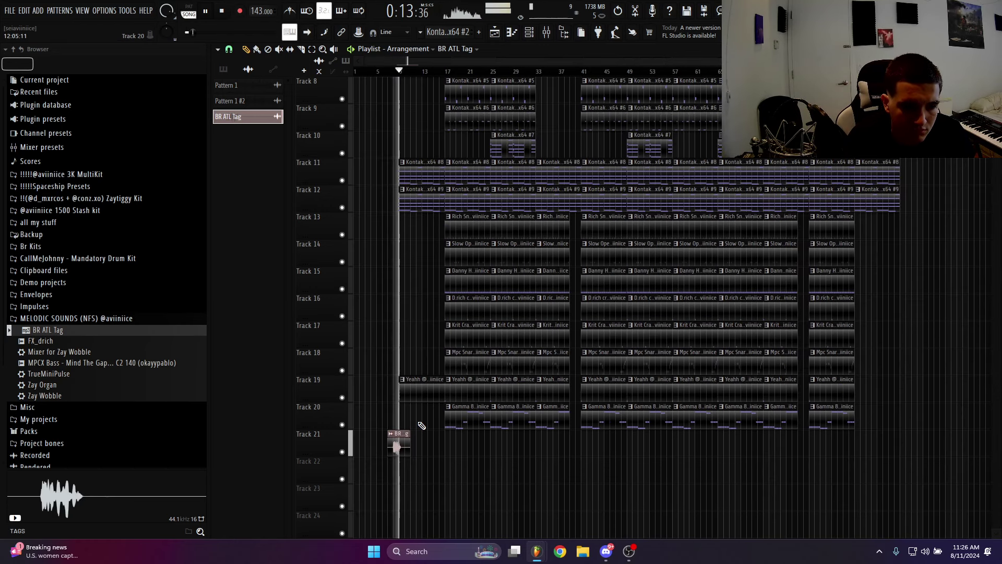
scroll(422, 425, up, 5)
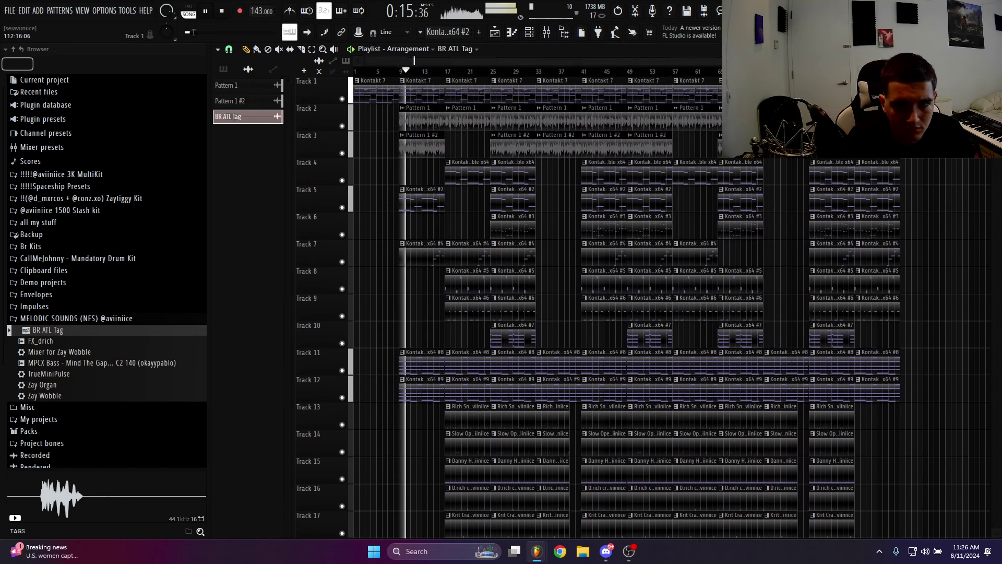
scroll(522, 313, down, 2)
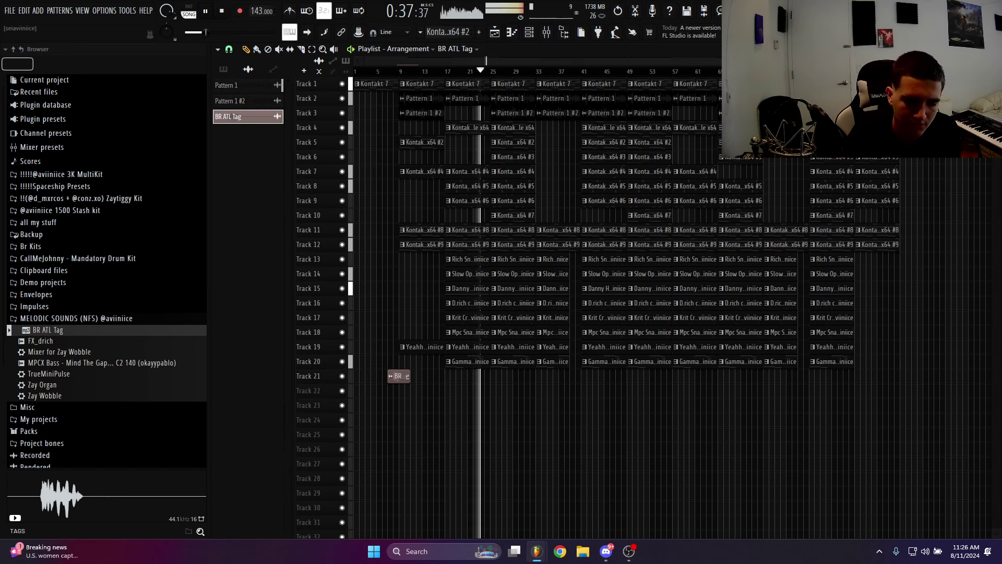
scroll(574, 302, up, 2)
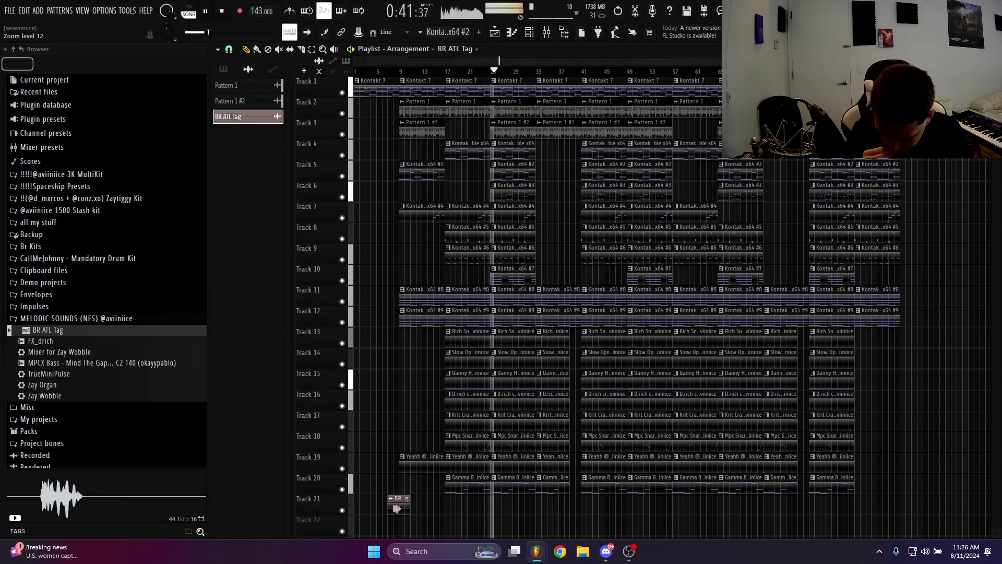
Switch to OBS and stop the recording
click(629, 551)
click(603, 324)
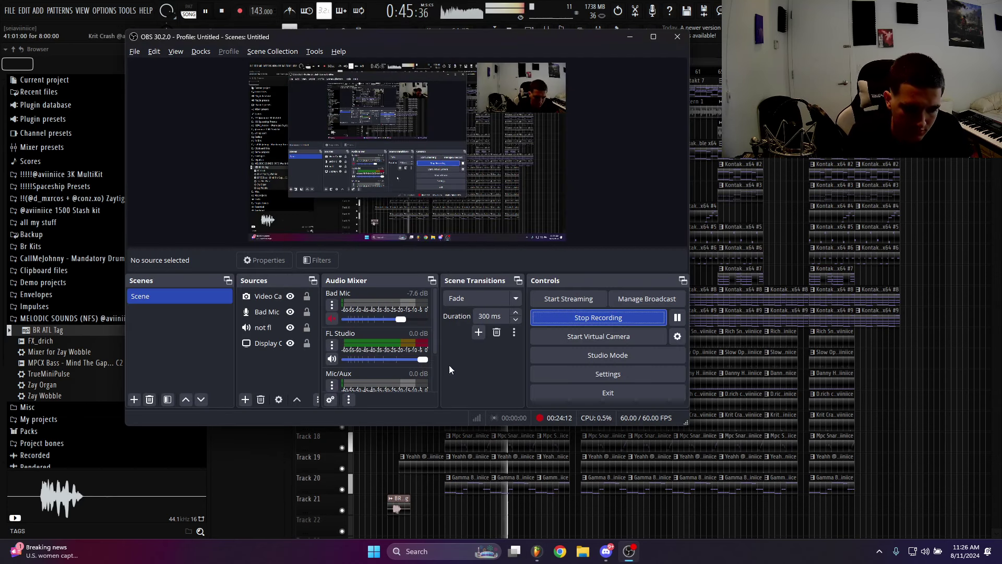